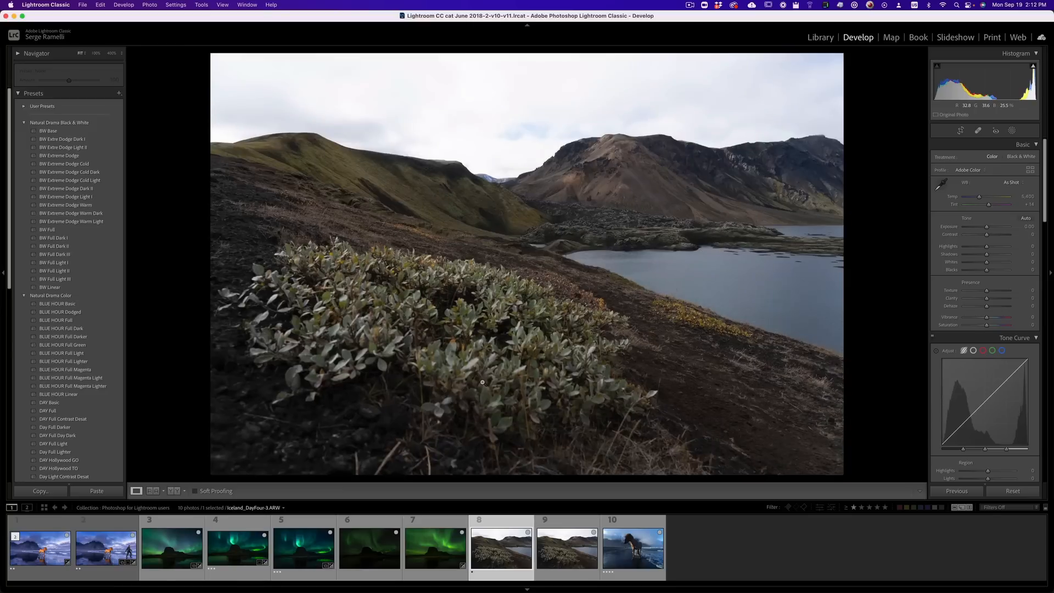
# Open the second of the two hillside landscape photos to compare it with the first
pyautogui.click(606, 271)
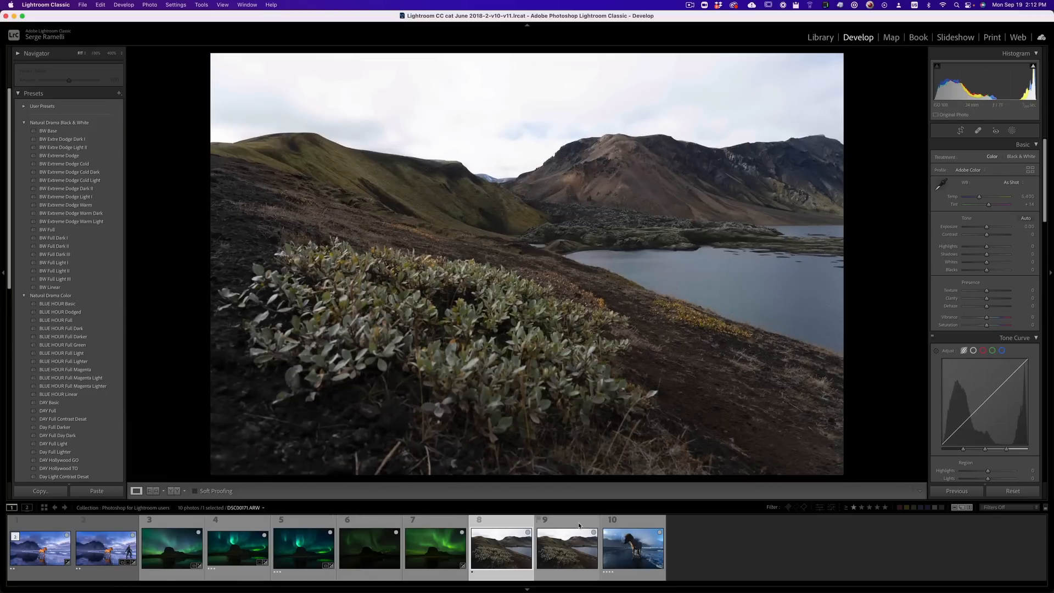
pyautogui.click(574, 519)
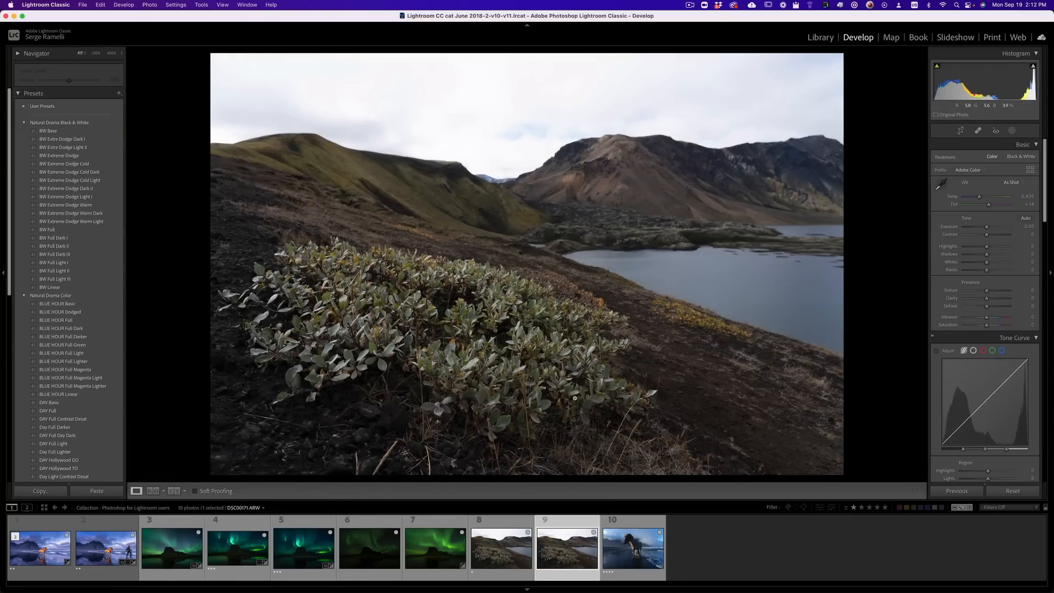
pyautogui.click(593, 403)
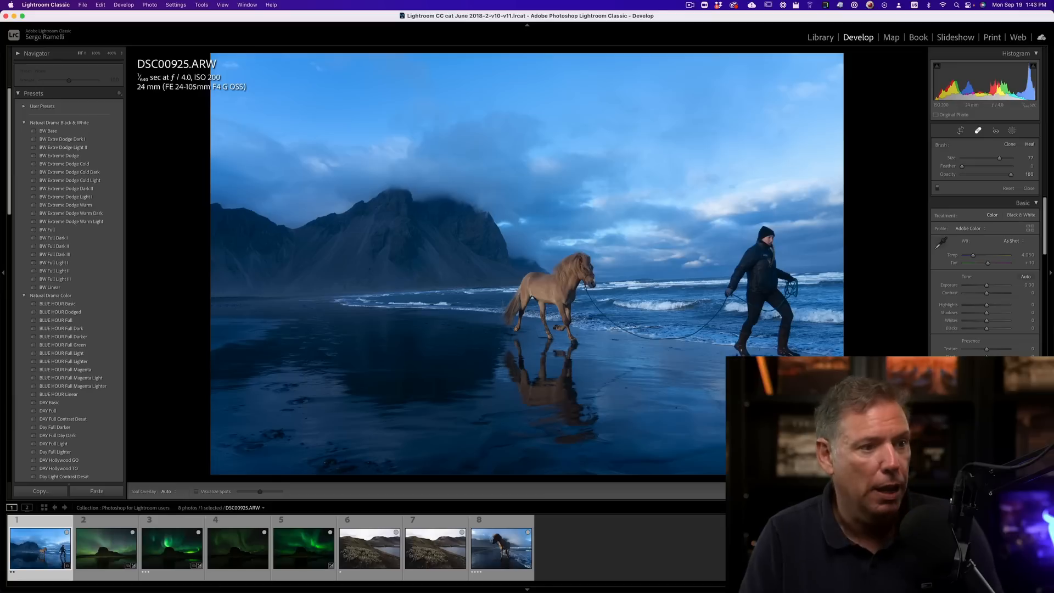
# Try to remove the man from the beach photo with the Heal brush, reposition the sample source, and delete the correction
pyautogui.scroll(1, 736, 272)
pyautogui.moveTo(738, 272)
pyautogui.mouseDown()
pyautogui.moveTo(763, 238)
pyautogui.moveTo(733, 294)
pyautogui.moveTo(760, 286)
pyautogui.moveTo(768, 251)
pyautogui.moveTo(771, 297)
pyautogui.moveTo(789, 280)
pyautogui.moveTo(777, 304)
pyautogui.moveTo(793, 333)
pyautogui.moveTo(790, 344)
pyautogui.moveTo(758, 303)
pyautogui.moveTo(741, 356)
pyautogui.mouseUp()
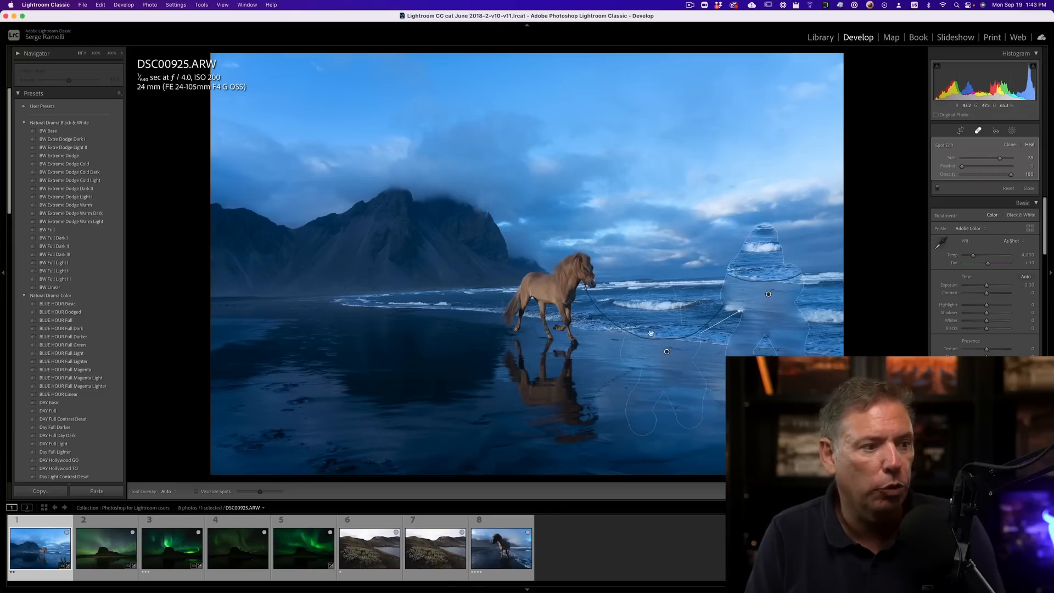
pyautogui.moveTo(660, 306); pyautogui.dragTo(665, 276)
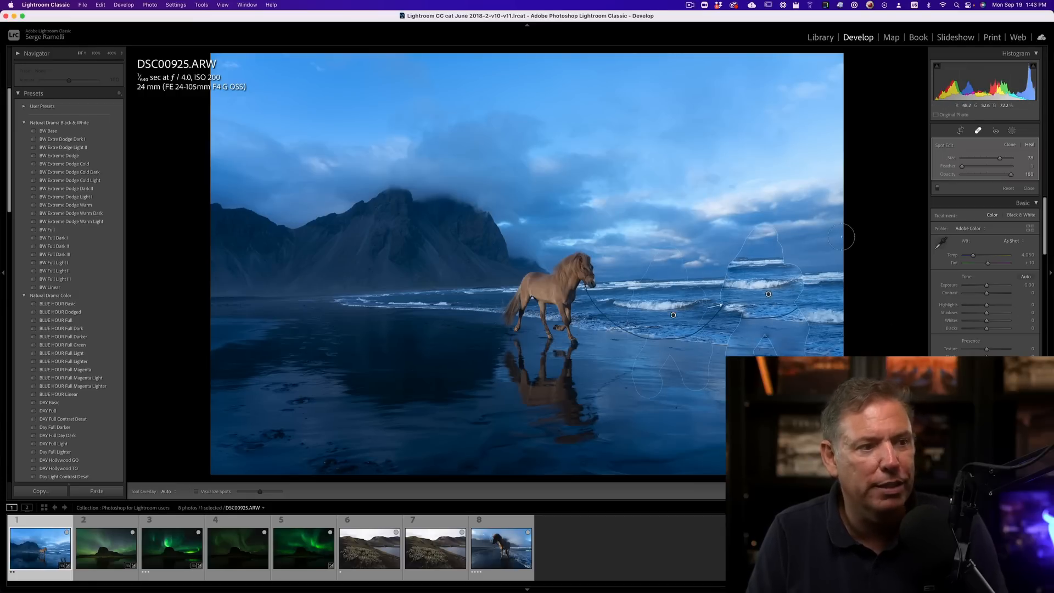
pyautogui.press('Delete')
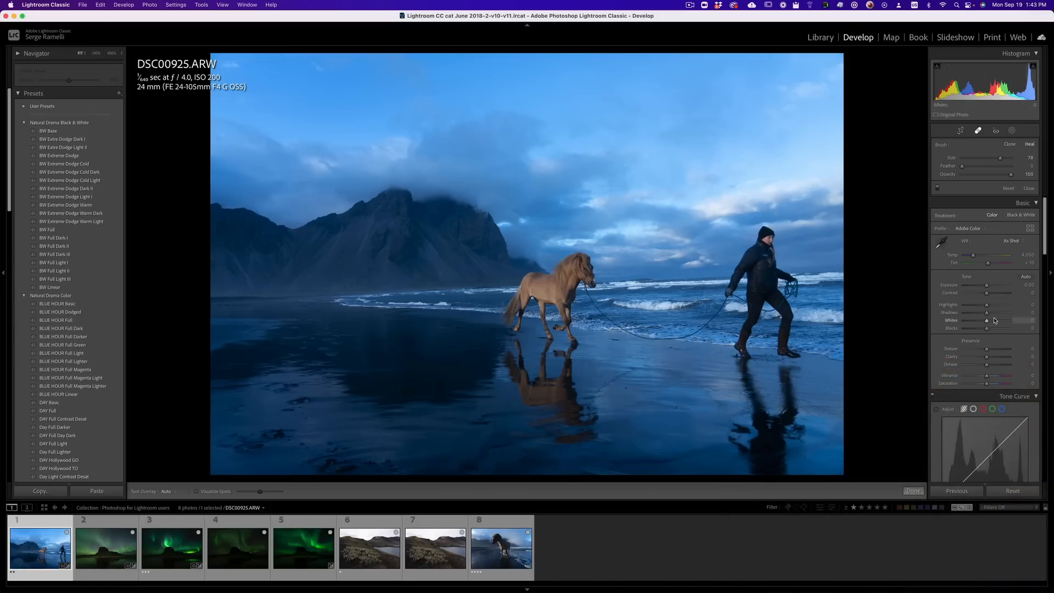
# Set Highlights -100, Shadows +94, Whites +42, Blacks -43, Temp 5,375, Tint +37, Exposure +0.30 and Contrast +41 on the horse photo
pyautogui.moveTo(1003, 316)
pyautogui.mouseDown()
pyautogui.moveTo(947, 306)
pyautogui.moveTo(977, 329)
pyautogui.moveTo(995, 320)
pyautogui.mouseUp()
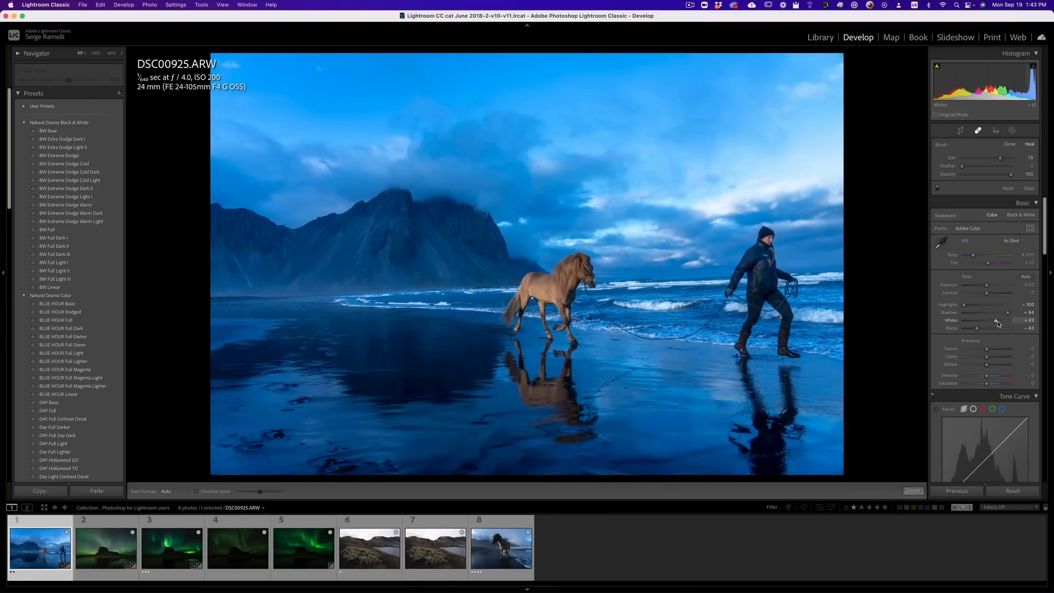
pyautogui.moveTo(972, 256)
pyautogui.mouseDown()
pyautogui.moveTo(994, 267)
pyautogui.moveTo(996, 295)
pyautogui.moveTo(987, 284)
pyautogui.mouseUp()
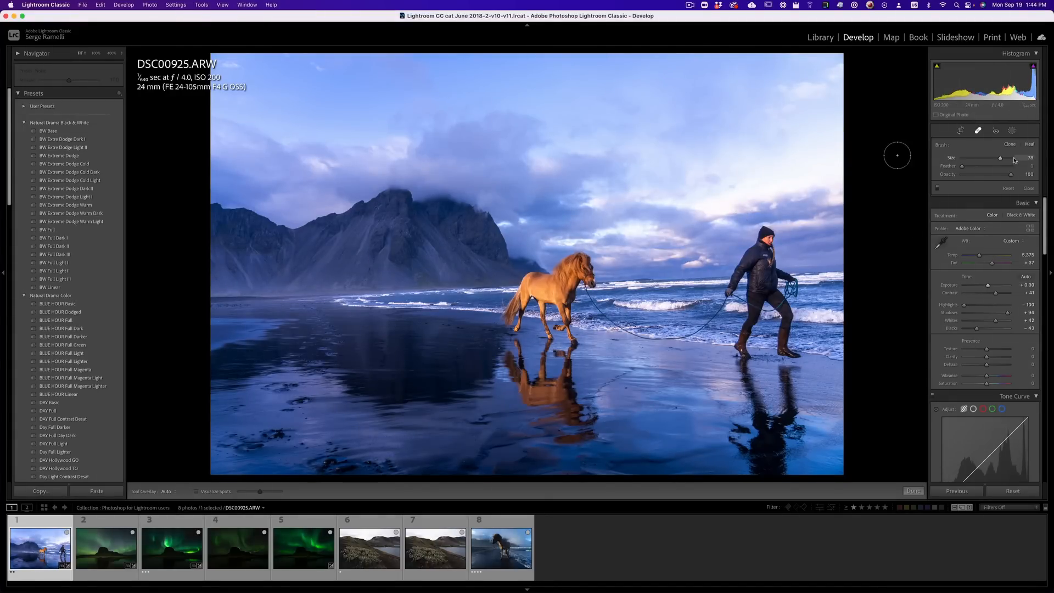
# Crop the photo to a 16 x 9 aspect using the thirds grid, and straighten the horizon with an angle of 1.37
pyautogui.click(961, 131)
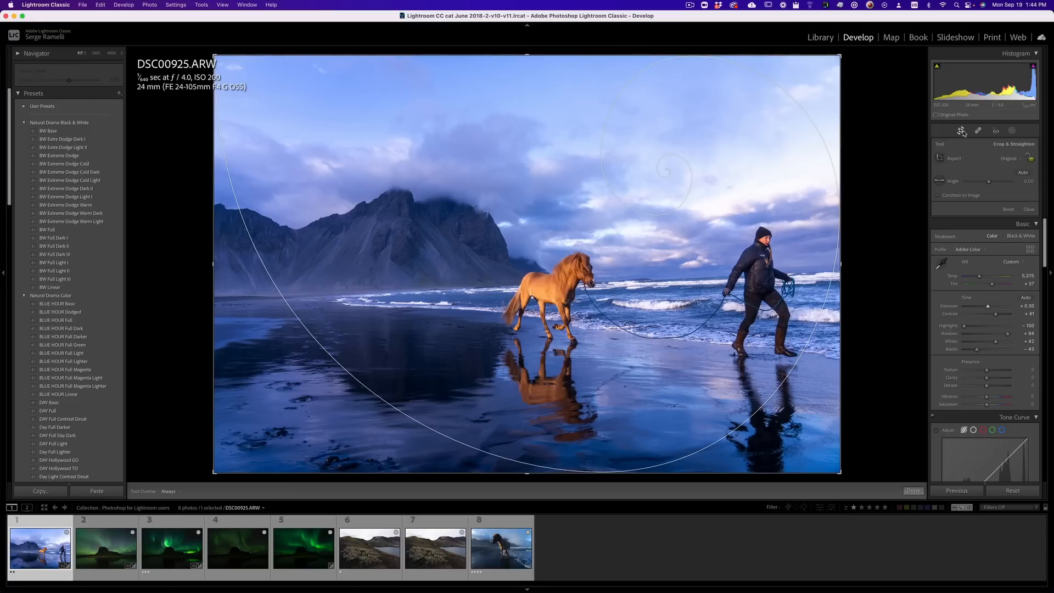
pyautogui.click(1015, 162)
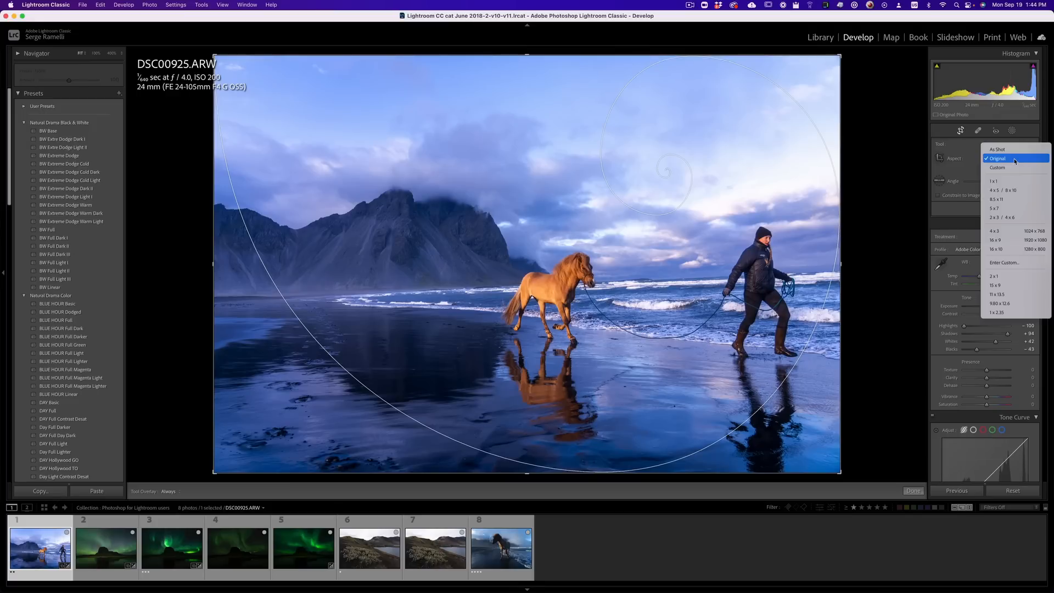
pyautogui.click(1013, 242)
pyautogui.press('o')
pyautogui.press('o')
pyautogui.press('o')
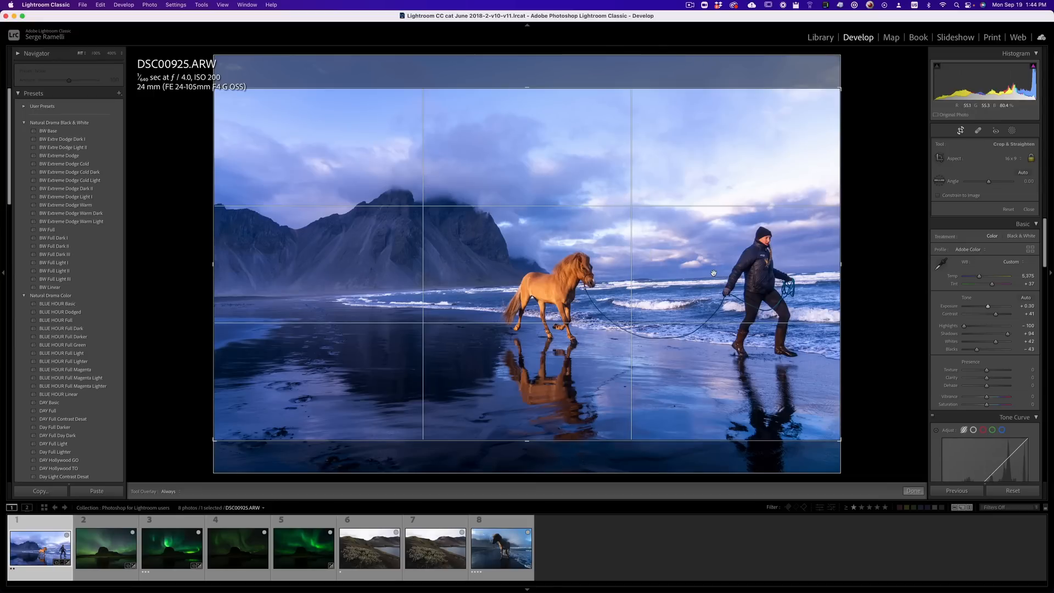
pyautogui.moveTo(854, 239); pyautogui.dragTo(854, 247)
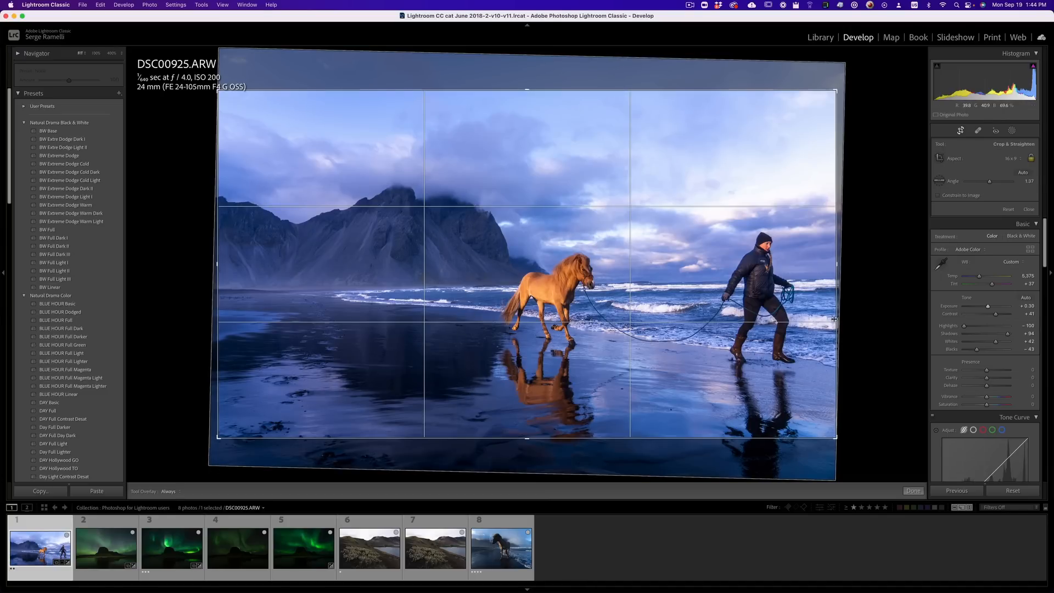
pyautogui.press('Return')
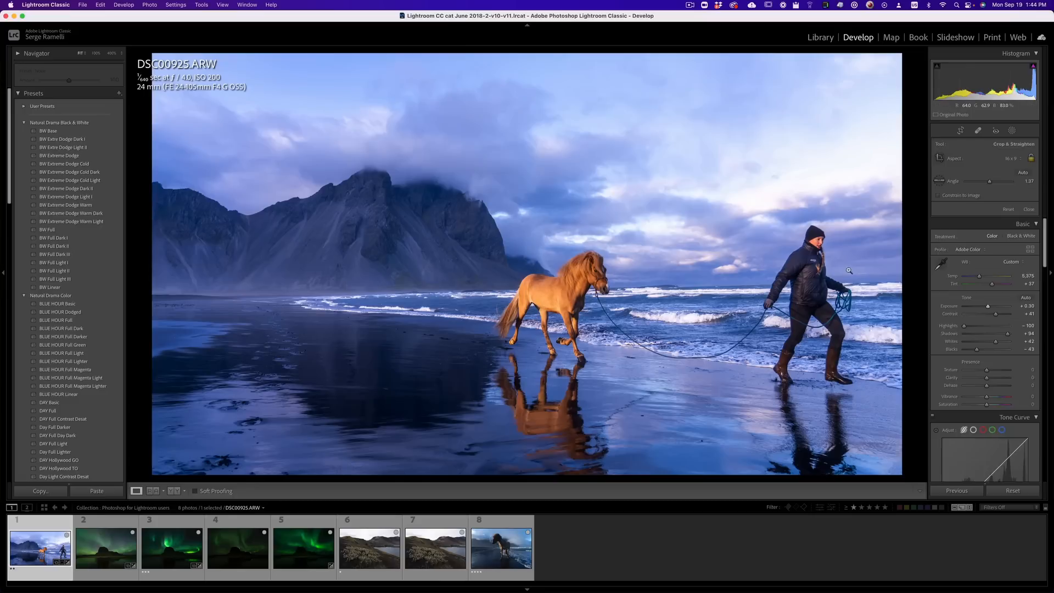
# Darken the sky with a linear gradient mask fading down to the horizon, with Exposure at about -0.99
pyautogui.click(1011, 131)
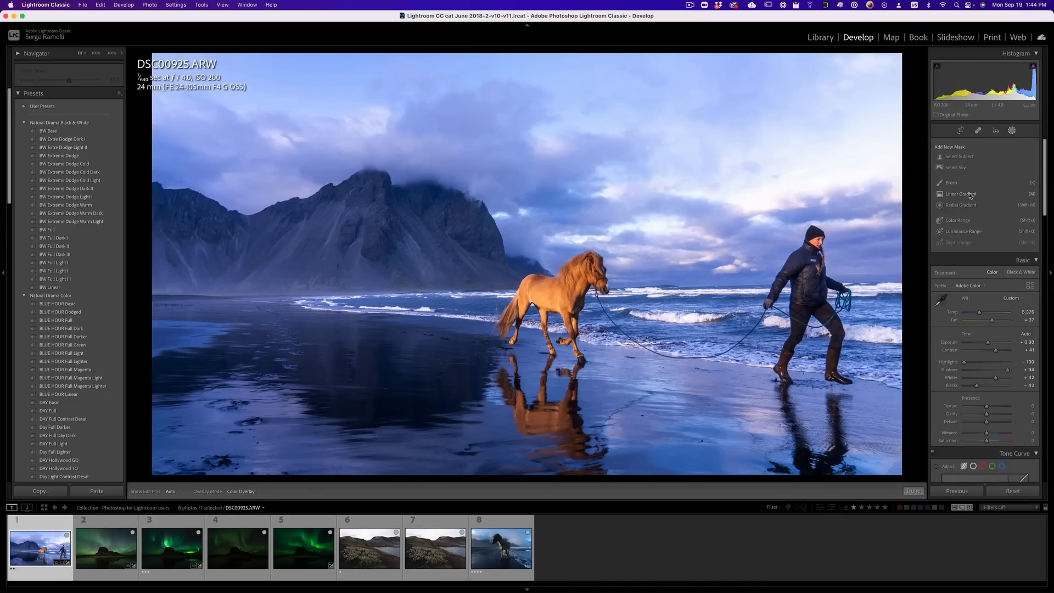
pyautogui.click(969, 195)
pyautogui.moveTo(707, 124); pyautogui.dragTo(708, 276)
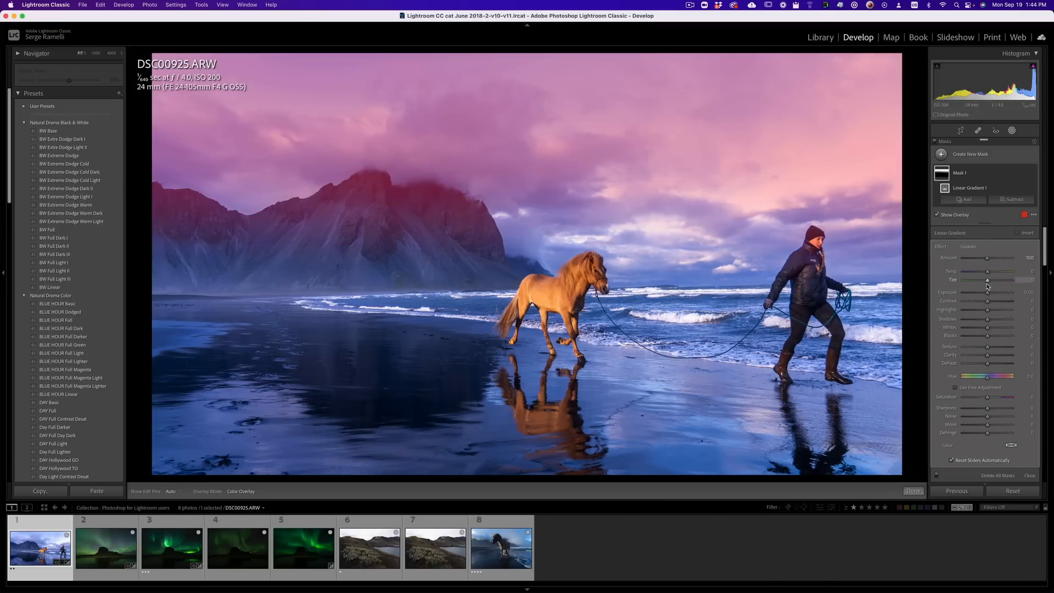
pyautogui.press('o')
pyautogui.moveTo(987, 293); pyautogui.dragTo(982, 295)
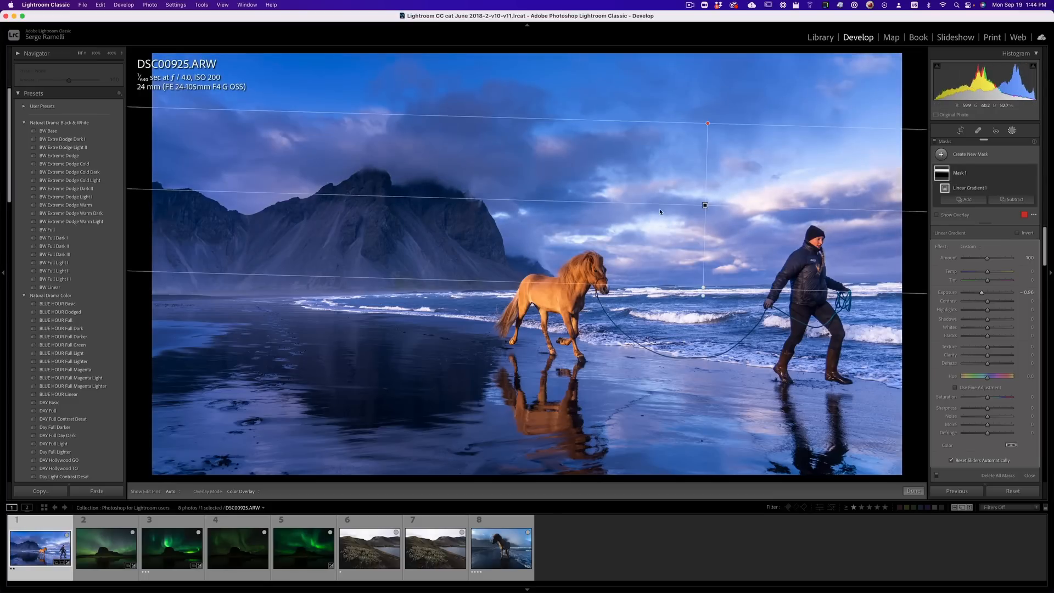
pyautogui.moveTo(704, 205); pyautogui.dragTo(703, 201)
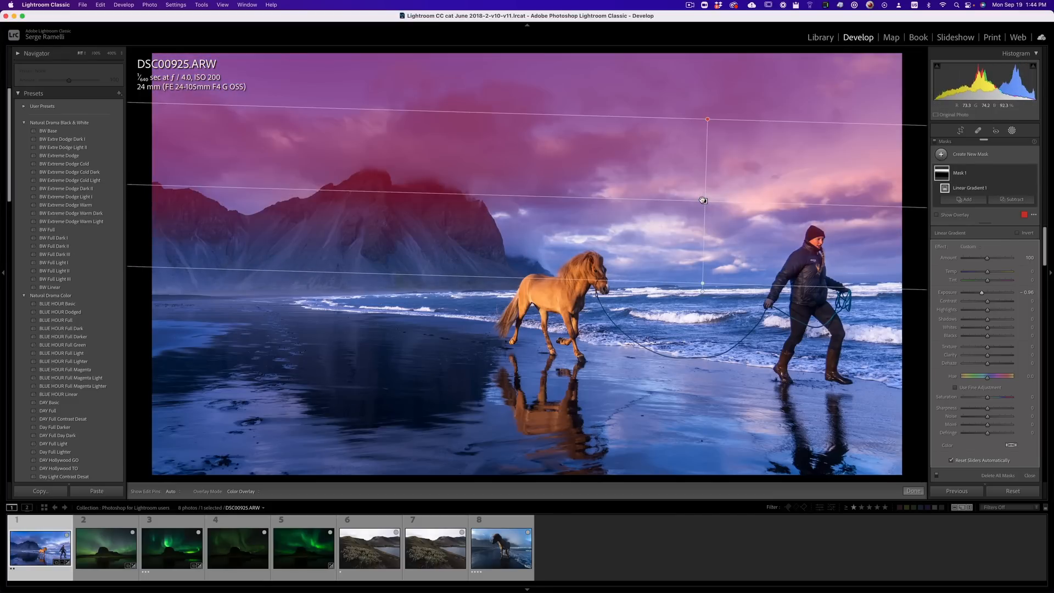
pyautogui.click(913, 491)
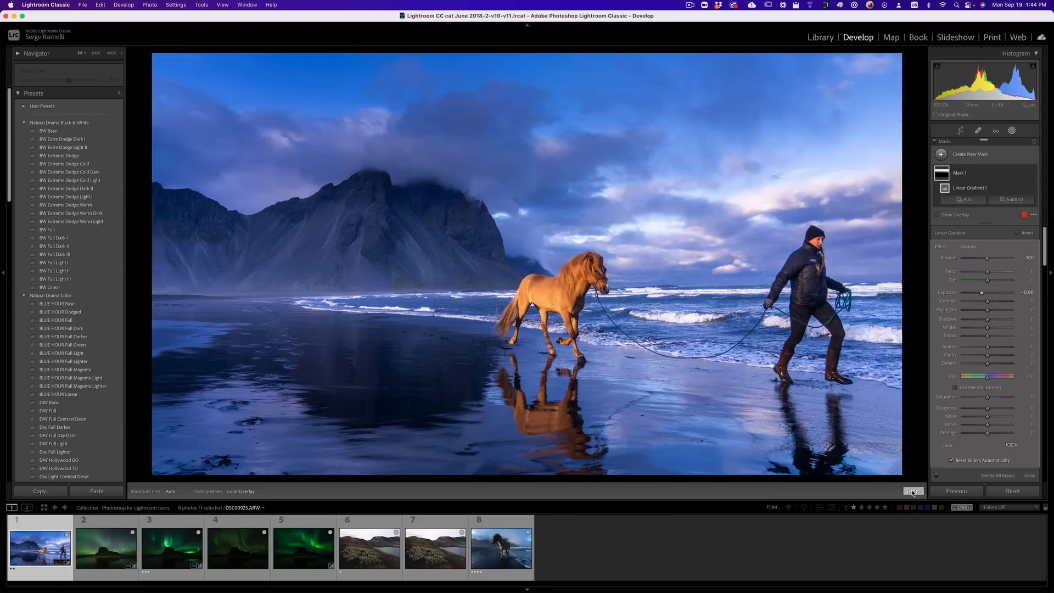
# Set the photo's Temp to 5,839 and open the photo for editing in Adobe Photoshop 2022
pyautogui.moveTo(981, 201); pyautogui.dragTo(982, 201)
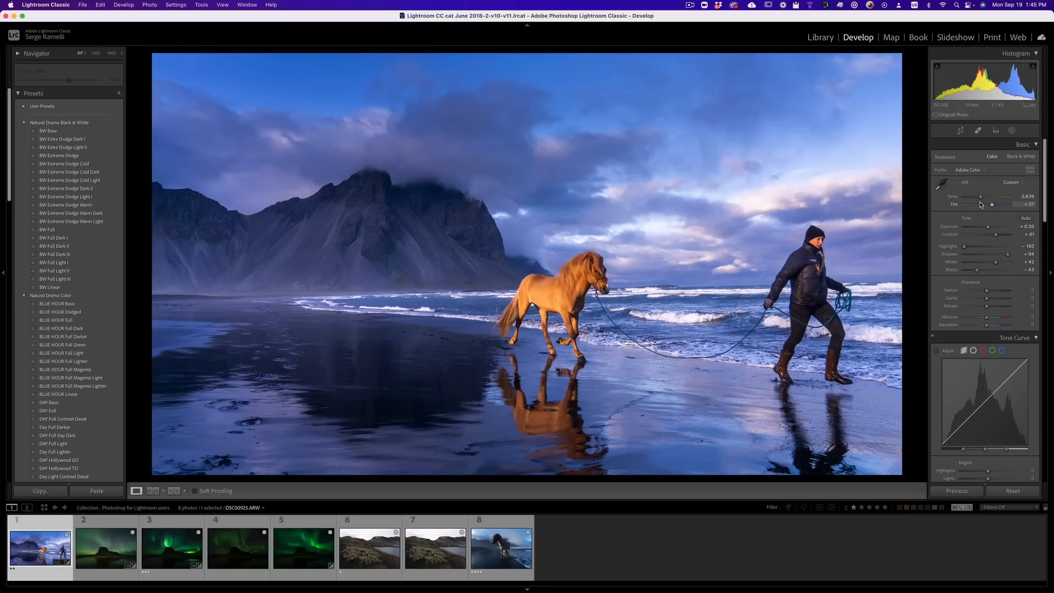
pyautogui.rightClick(37, 521)
pyautogui.moveTo(93, 381)
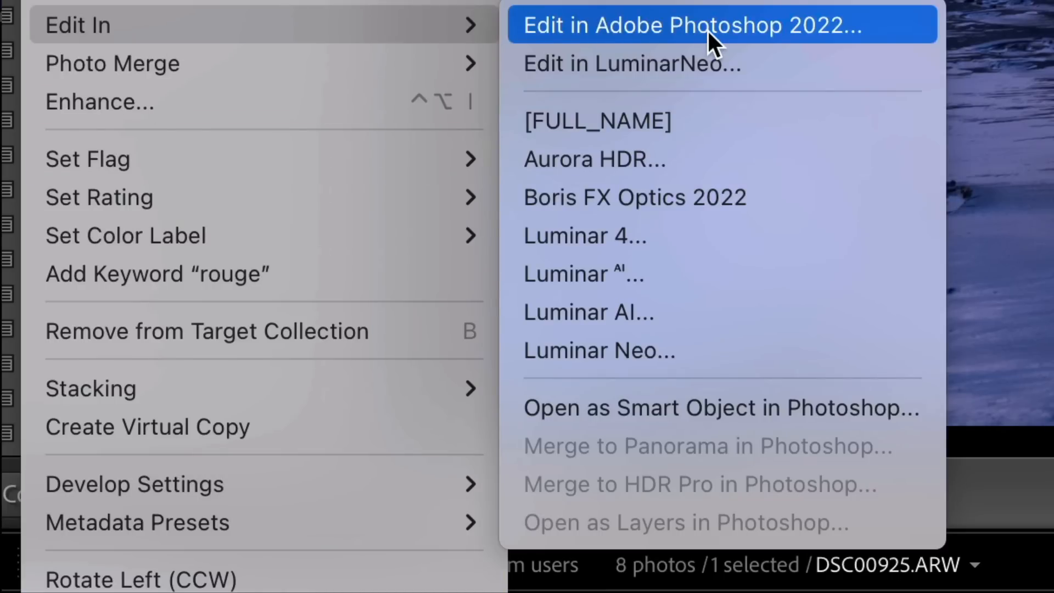
pyautogui.click(707, 28)
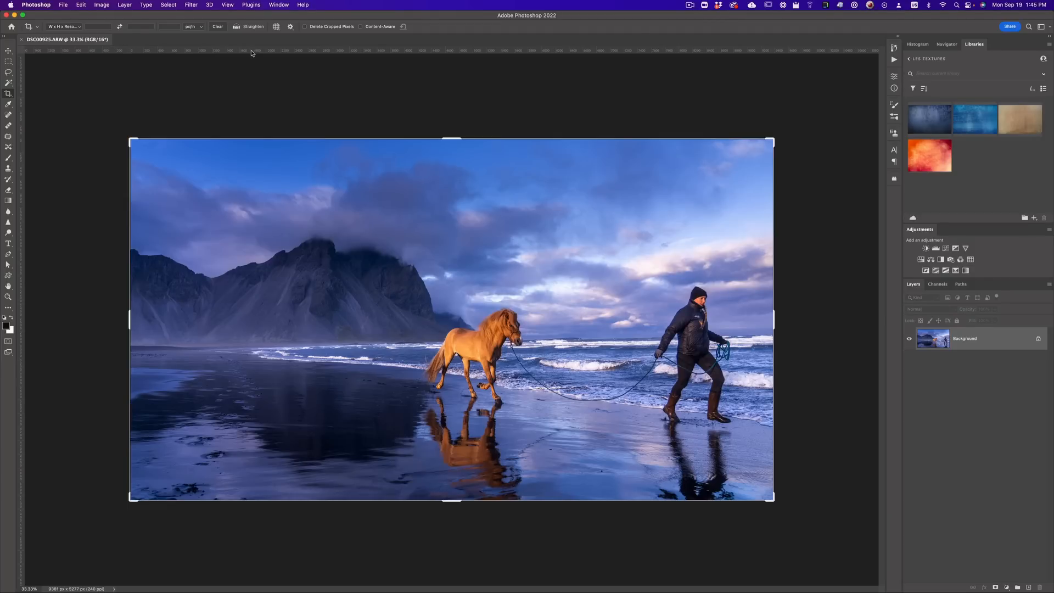
# Switch the workspace to Essentials (Default) and return it to Photography
pyautogui.click(283, 6)
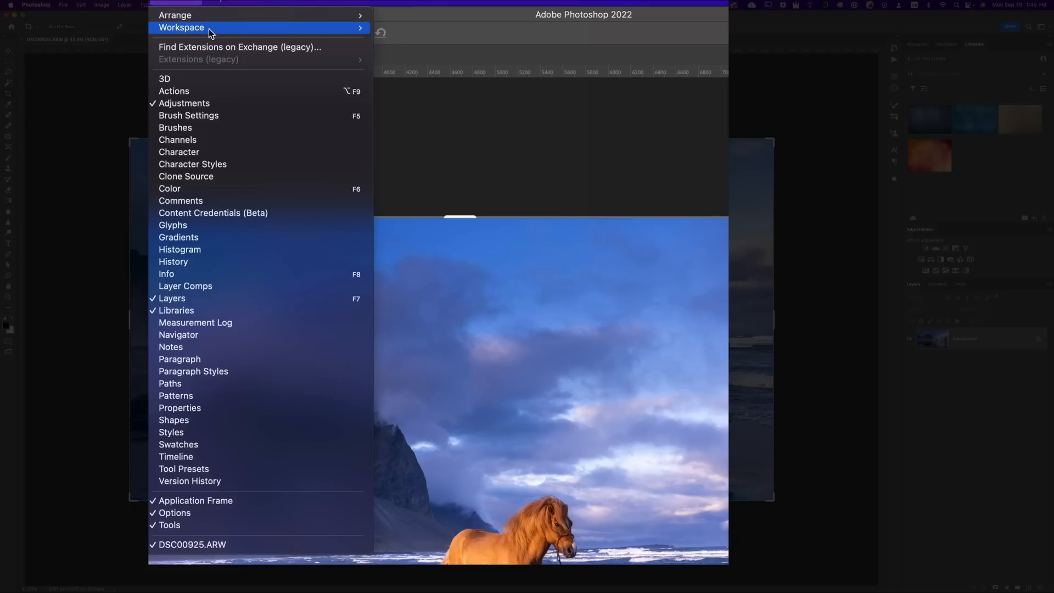
pyautogui.moveTo(209, 31)
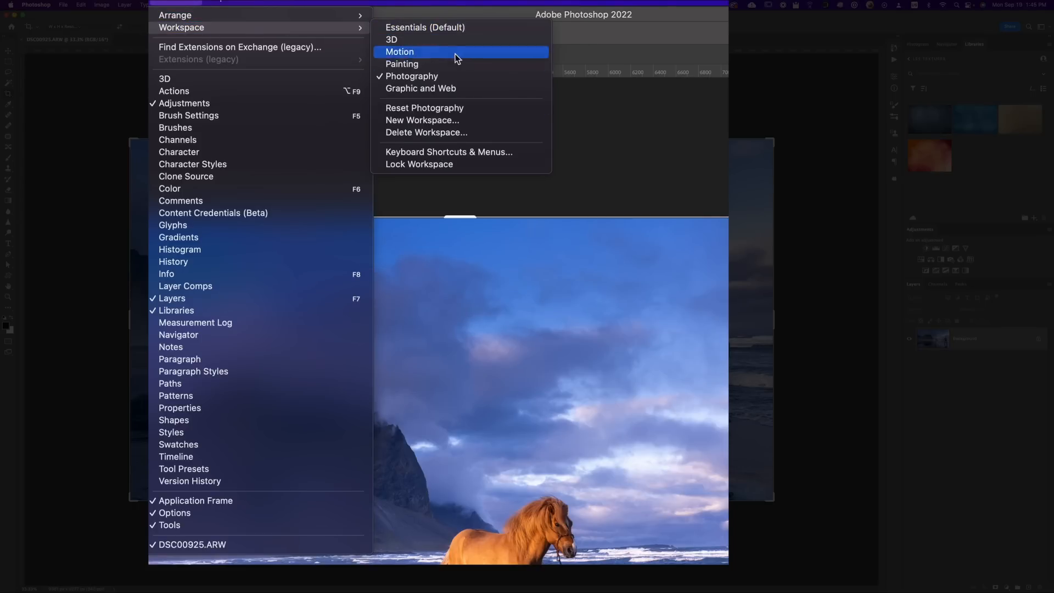
pyautogui.click(503, 28)
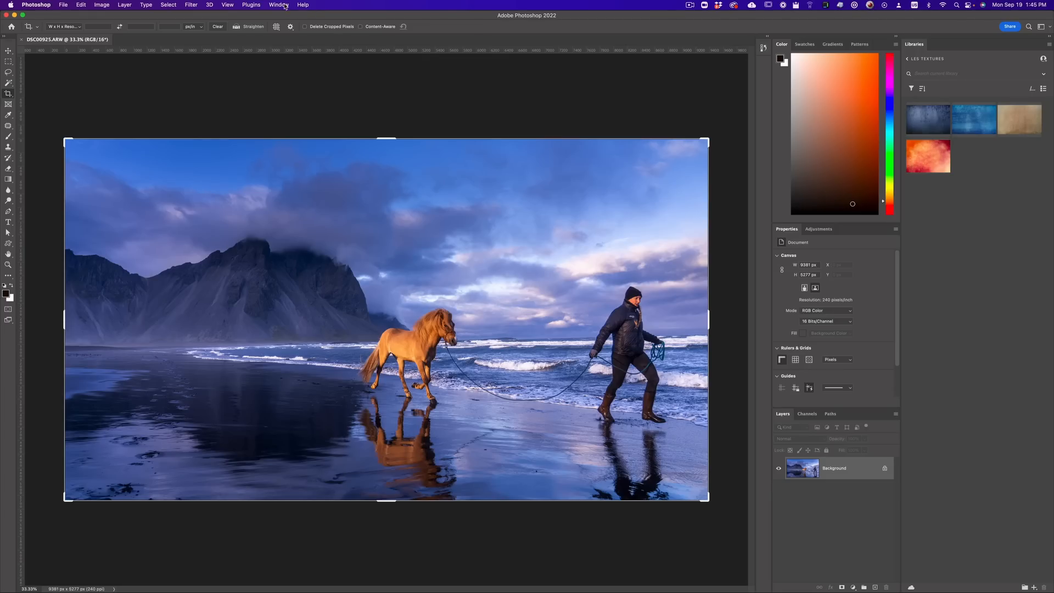
pyautogui.click(285, 7)
pyautogui.moveTo(300, 22)
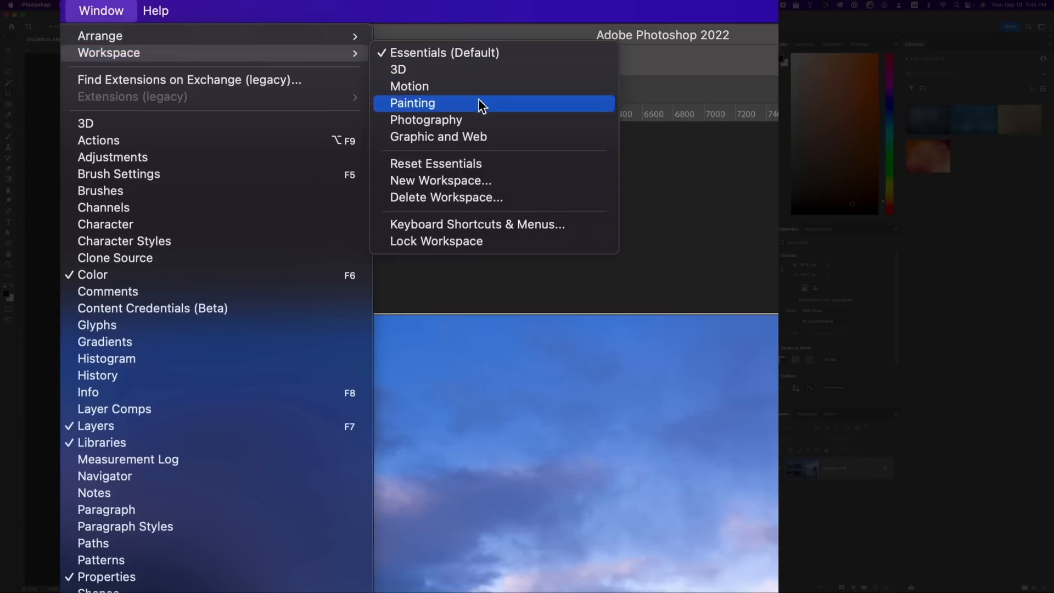
pyautogui.click(483, 120)
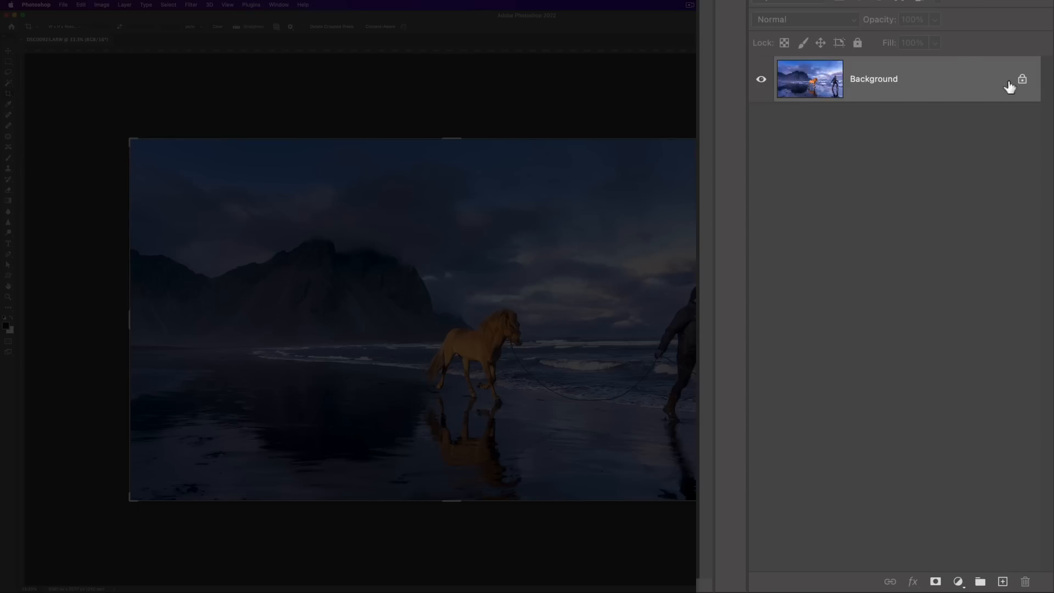
# Unlock the Background layer and duplicate it
pyautogui.moveTo(1021, 80); pyautogui.dragTo(1024, 579)
pyautogui.click(1020, 81)
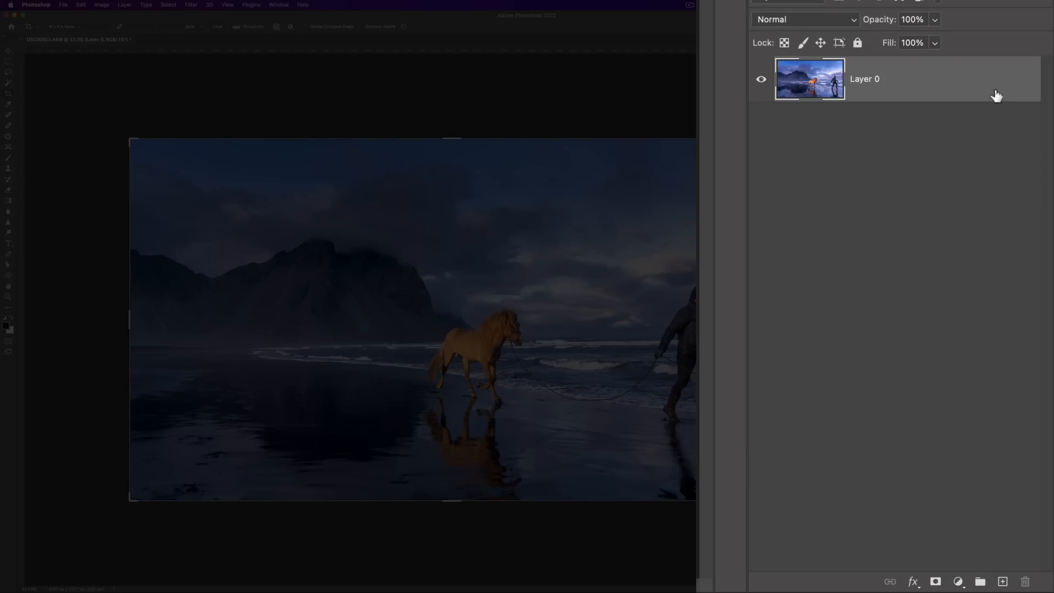
pyautogui.moveTo(967, 82); pyautogui.dragTo(1004, 581)
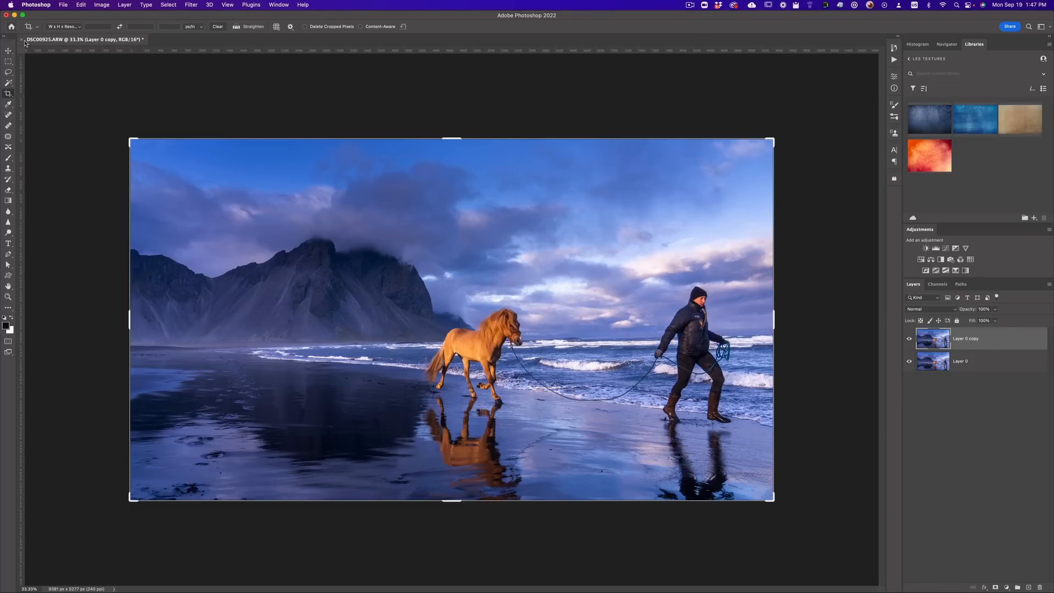
# Paint over the man and his reflection with the Content-Aware Spot Healing Brush, resized to about 330 px
pyautogui.click(8, 52)
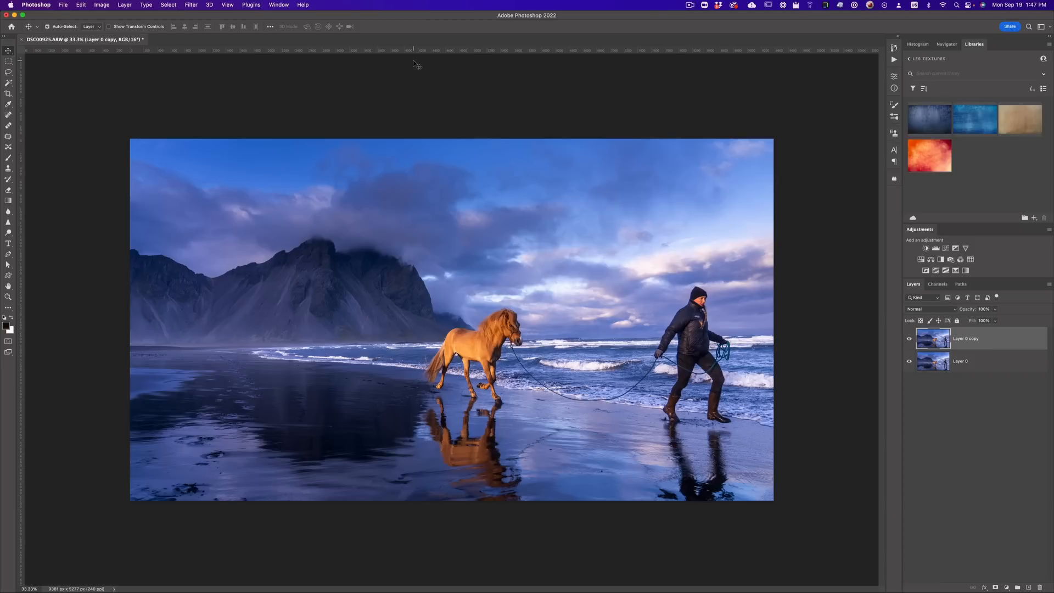
pyautogui.click(8, 115)
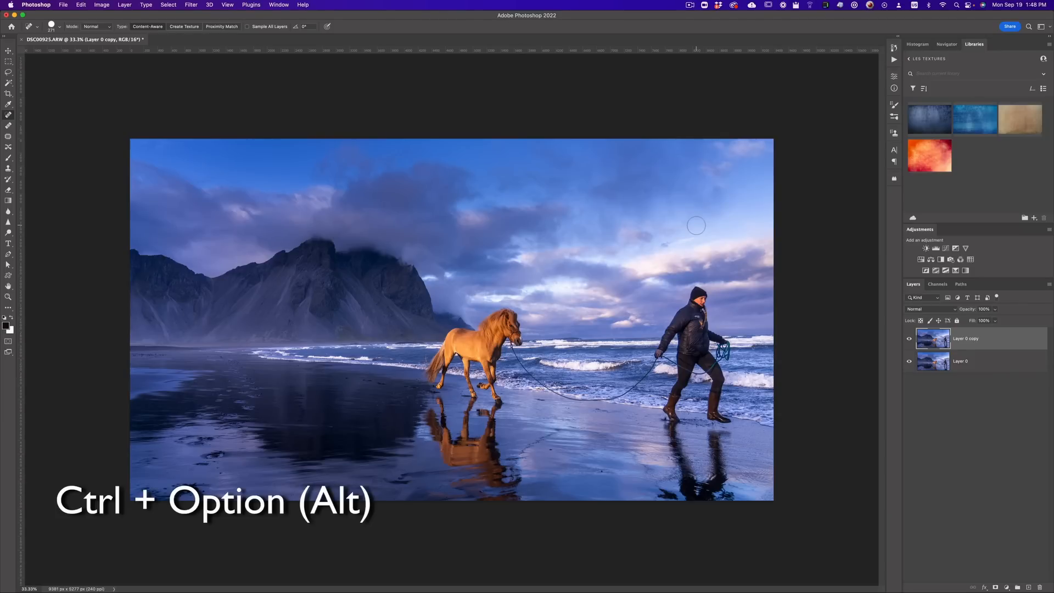
pyautogui.moveTo(689, 226); pyautogui.dragTo(707, 231)
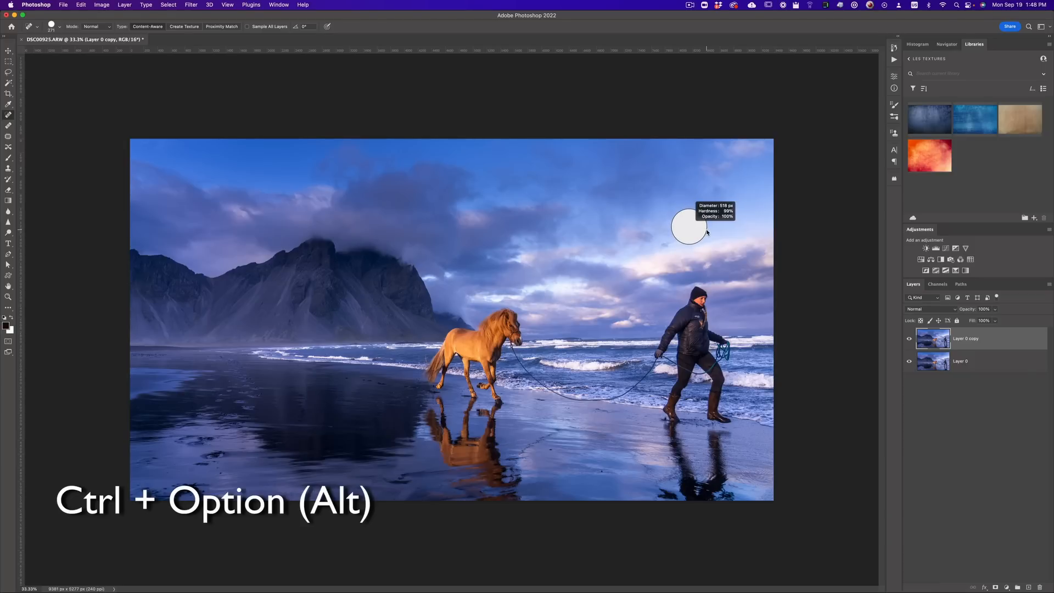
pyautogui.moveTo(707, 231); pyautogui.dragTo(728, 241)
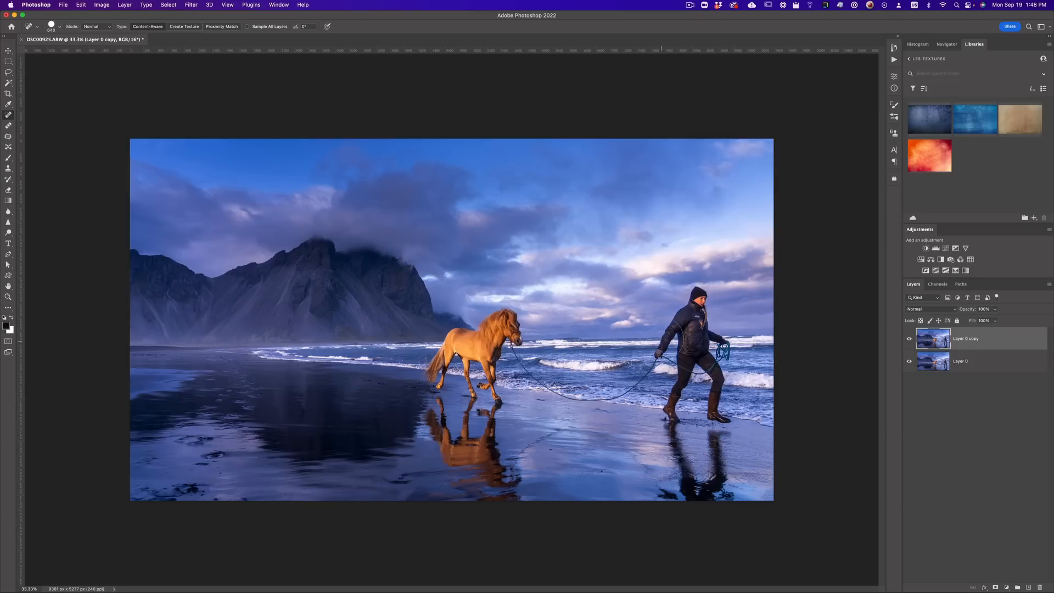
pyautogui.moveTo(645, 325); pyautogui.dragTo(628, 327)
pyautogui.moveTo(701, 291)
pyautogui.mouseDown()
pyautogui.moveTo(702, 314)
pyautogui.moveTo(693, 300)
pyautogui.moveTo(669, 351)
pyautogui.moveTo(696, 334)
pyautogui.moveTo(691, 361)
pyautogui.moveTo(710, 334)
pyautogui.moveTo(721, 351)
pyautogui.moveTo(697, 353)
pyautogui.moveTo(723, 419)
pyautogui.moveTo(696, 369)
pyautogui.moveTo(670, 413)
pyautogui.moveTo(672, 379)
pyautogui.moveTo(718, 511)
pyautogui.mouseUp()
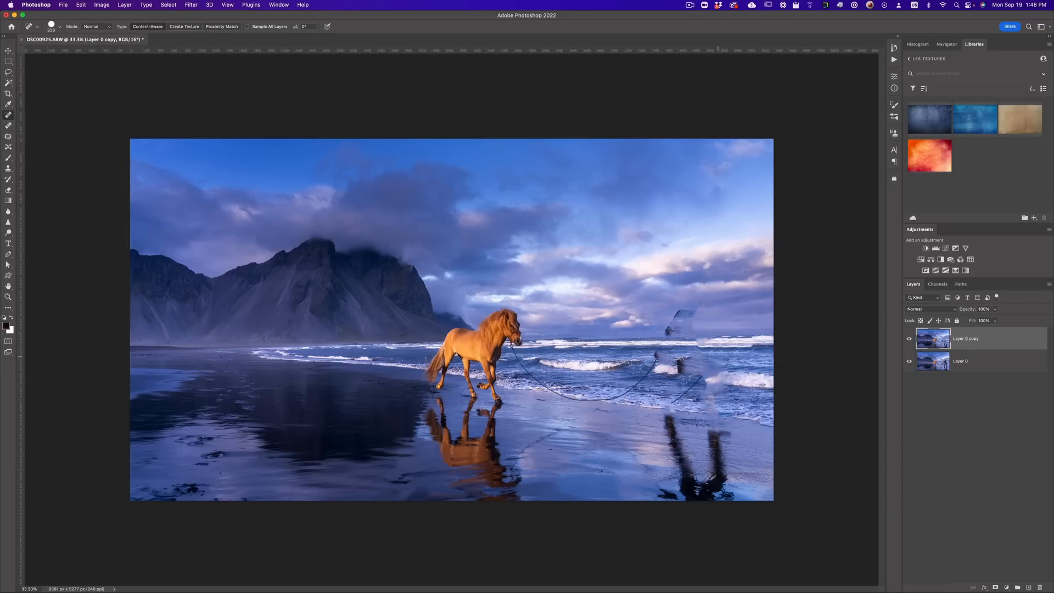
# Select the Spot Healing Brush tool for retouching the man's remaining traces
pyautogui.press('z')
pyautogui.click(653, 353)
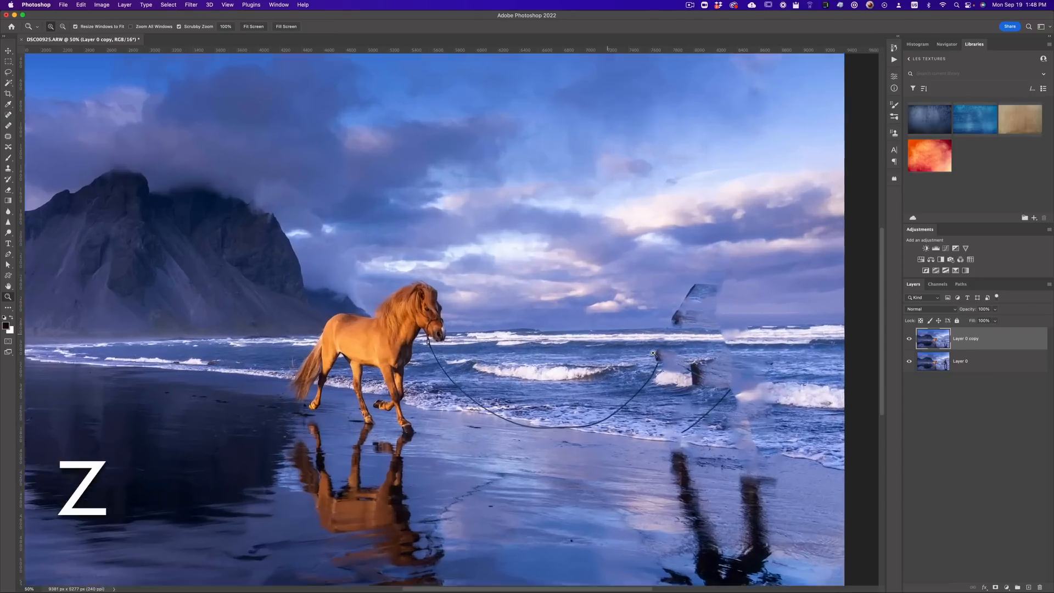
pyautogui.click(653, 352)
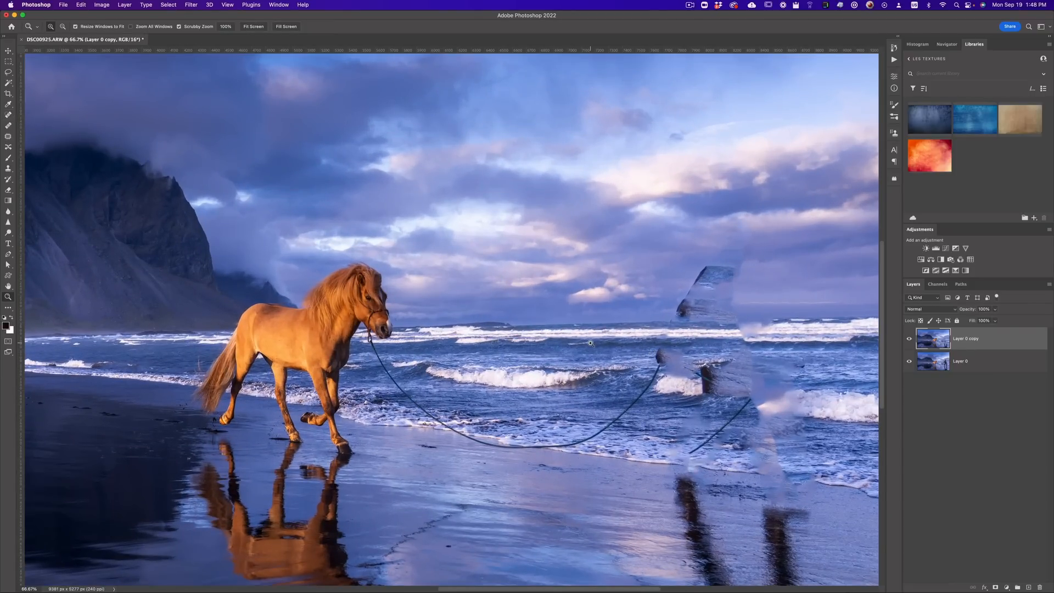
pyautogui.press('j')
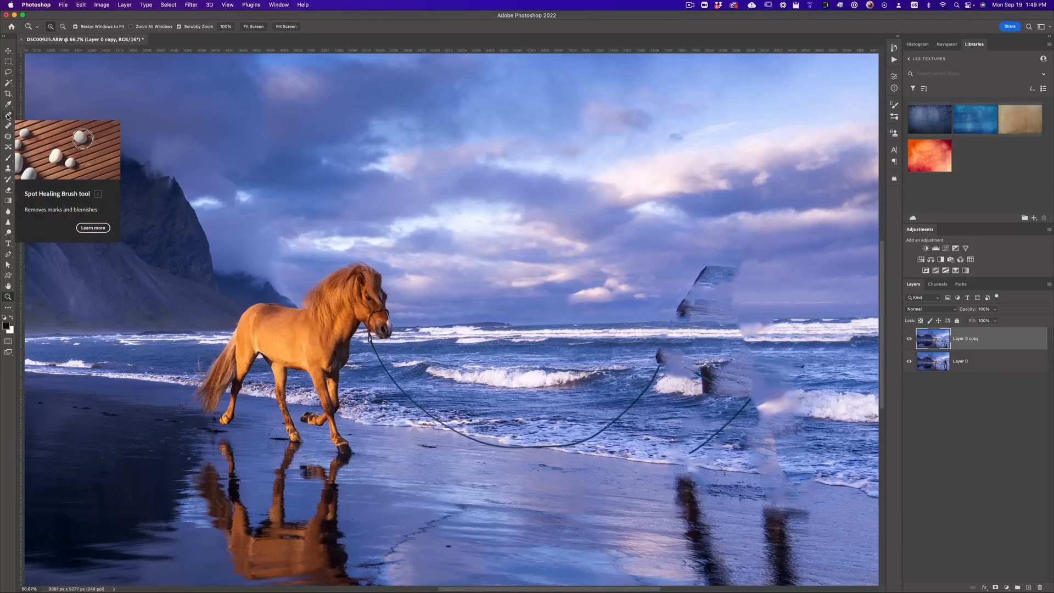
pyautogui.click(8, 115)
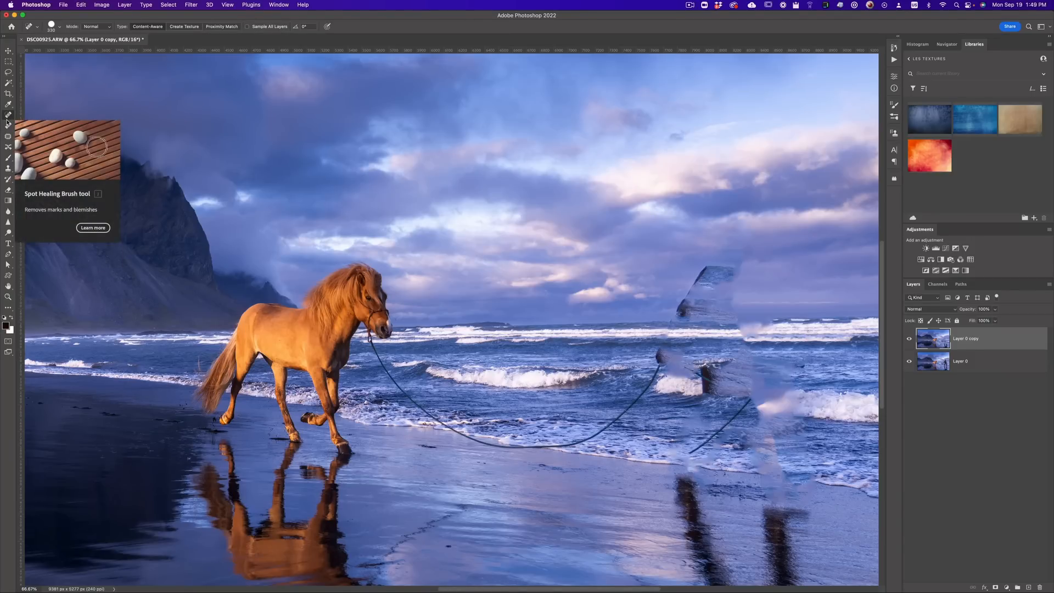
# Customize the toolbar so the Patch Tool and Healing Brush Tool share one group with the Spot Healing Brush Tool, and select the latter
pyautogui.click(70, 6)
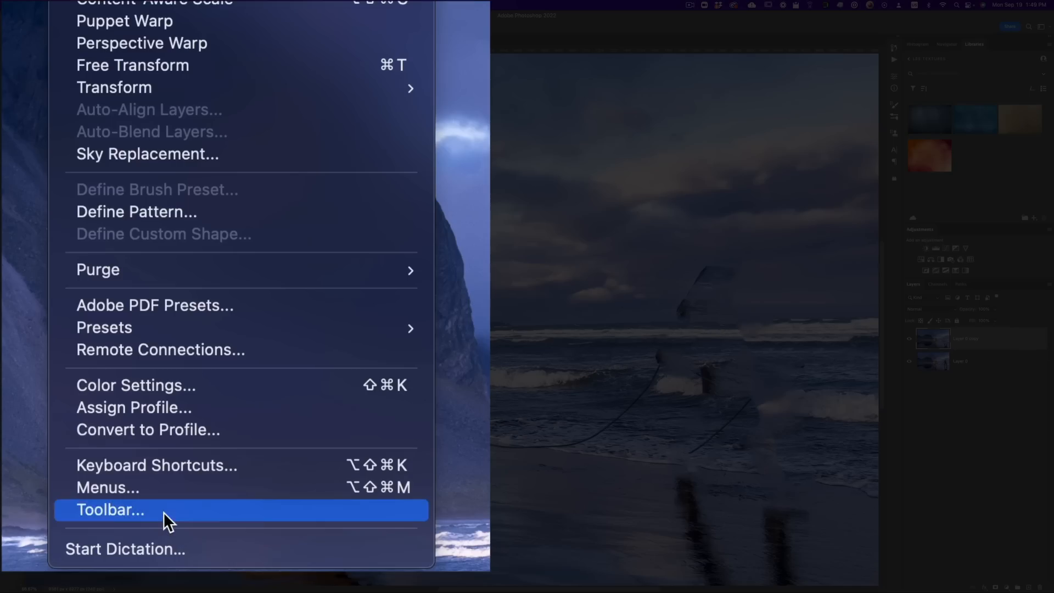
pyautogui.click(163, 511)
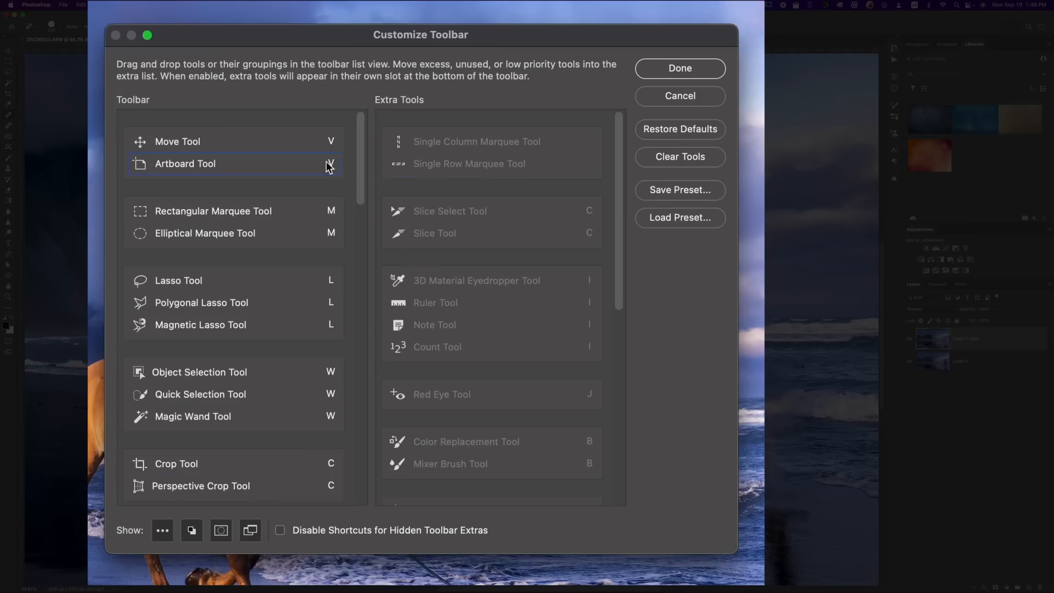
pyautogui.moveTo(360, 165)
pyautogui.mouseDown()
pyautogui.moveTo(356, 486)
pyautogui.moveTo(355, 129)
pyautogui.mouseUp()
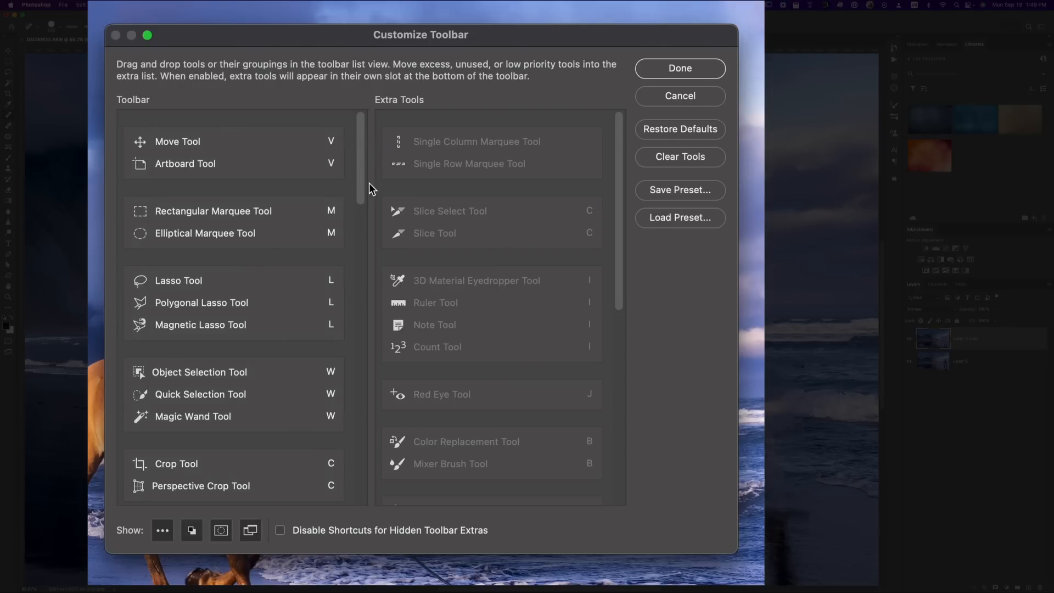
pyautogui.moveTo(357, 206)
pyautogui.mouseDown()
pyautogui.moveTo(360, 501)
pyautogui.moveTo(367, 270)
pyautogui.mouseUp()
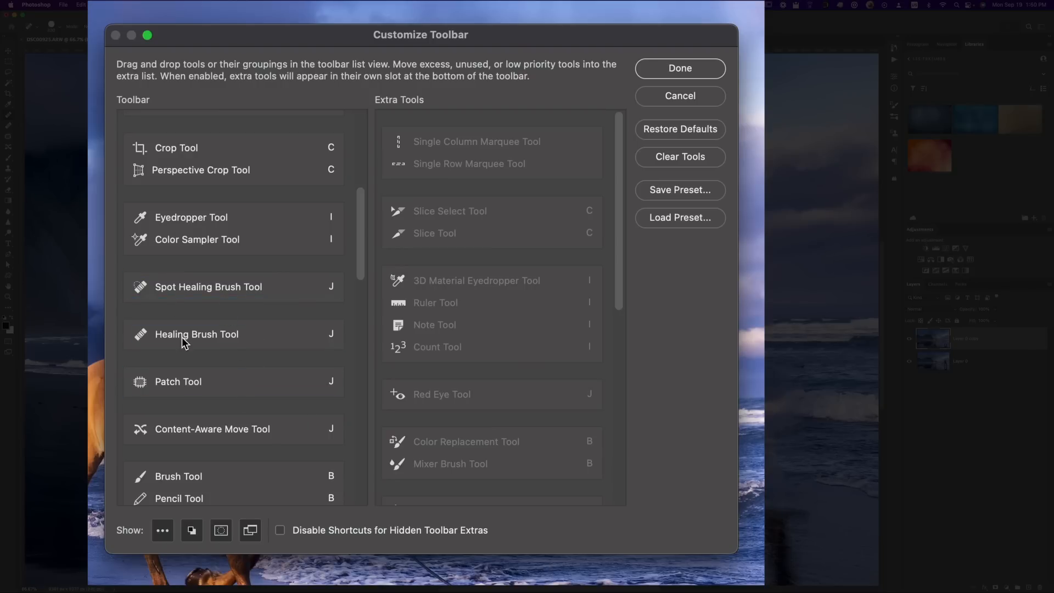
pyautogui.moveTo(196, 331)
pyautogui.mouseDown()
pyautogui.moveTo(205, 276)
pyautogui.moveTo(208, 290)
pyautogui.mouseUp()
pyautogui.moveTo(217, 360); pyautogui.dragTo(219, 304)
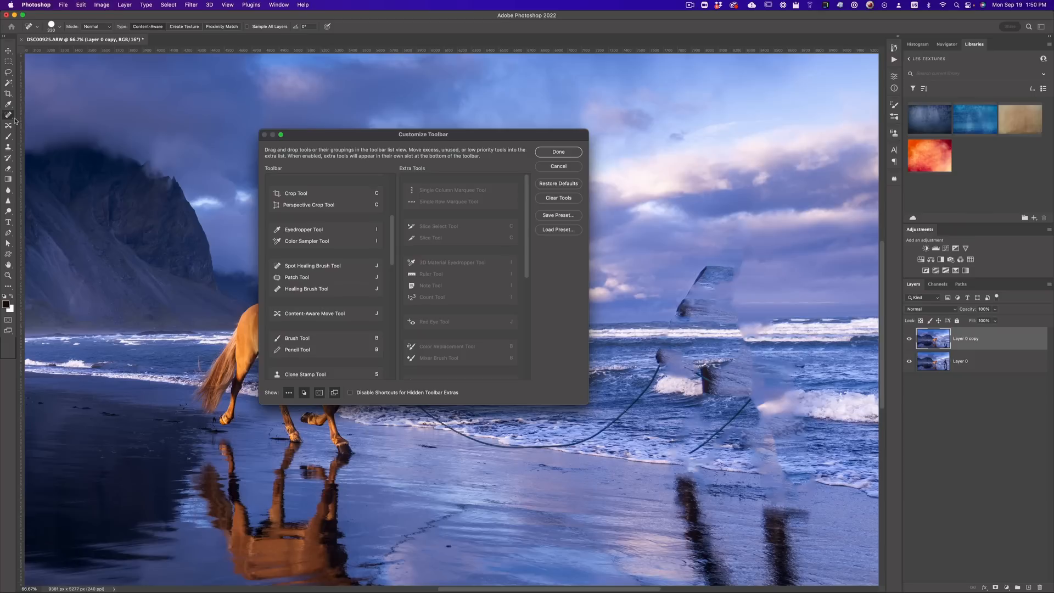
pyautogui.click(568, 153)
pyautogui.click(10, 115)
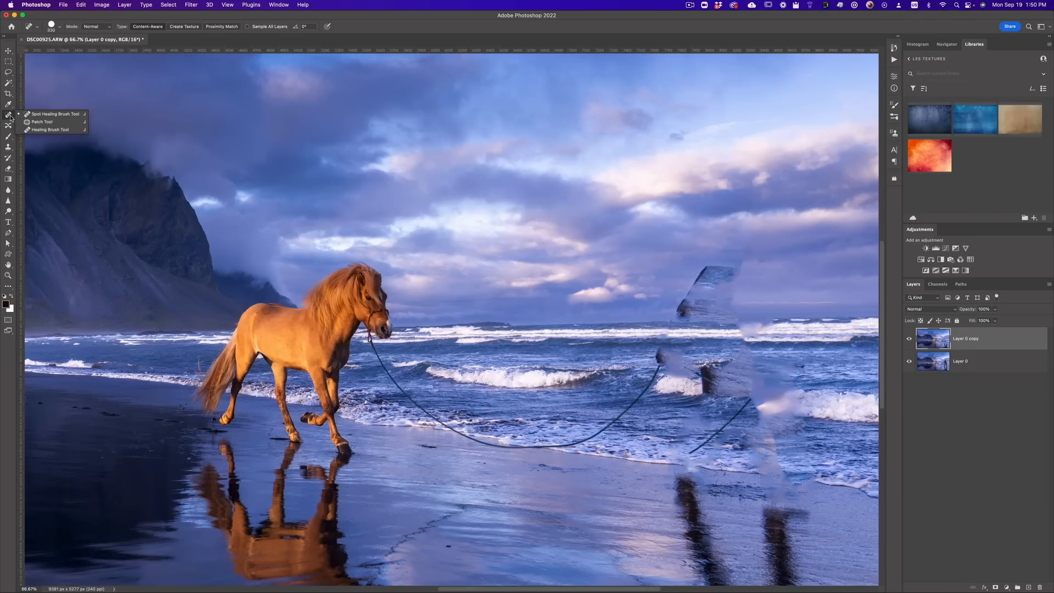
pyautogui.click(52, 114)
# Customize the toolbar again, separating the Spot Healing Brush, Patch and Healing Brush tools into their own slots
pyautogui.click(81, 4)
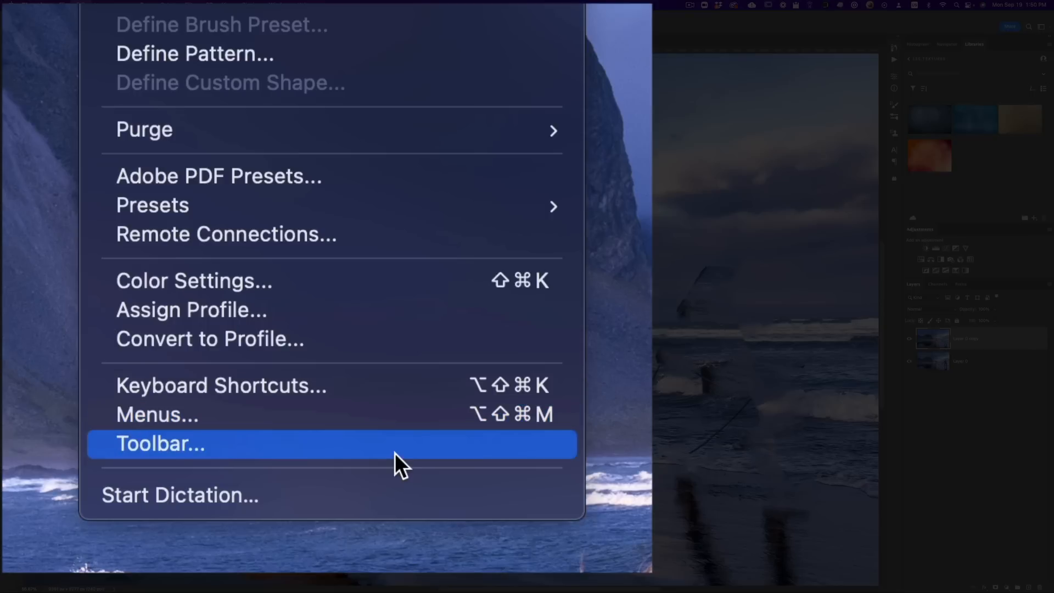
pyautogui.click(394, 453)
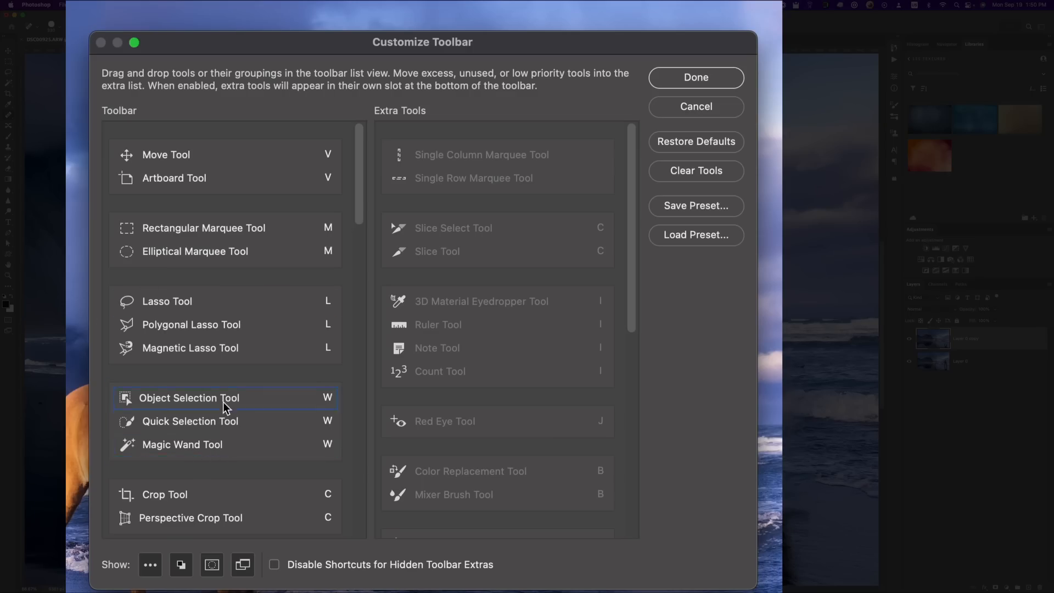
pyautogui.scroll(-6, 225, 395)
pyautogui.moveTo(214, 374); pyautogui.dragTo(215, 397)
pyautogui.moveTo(212, 348); pyautogui.dragTo(214, 378)
pyautogui.click(258, 427)
pyautogui.click(216, 373)
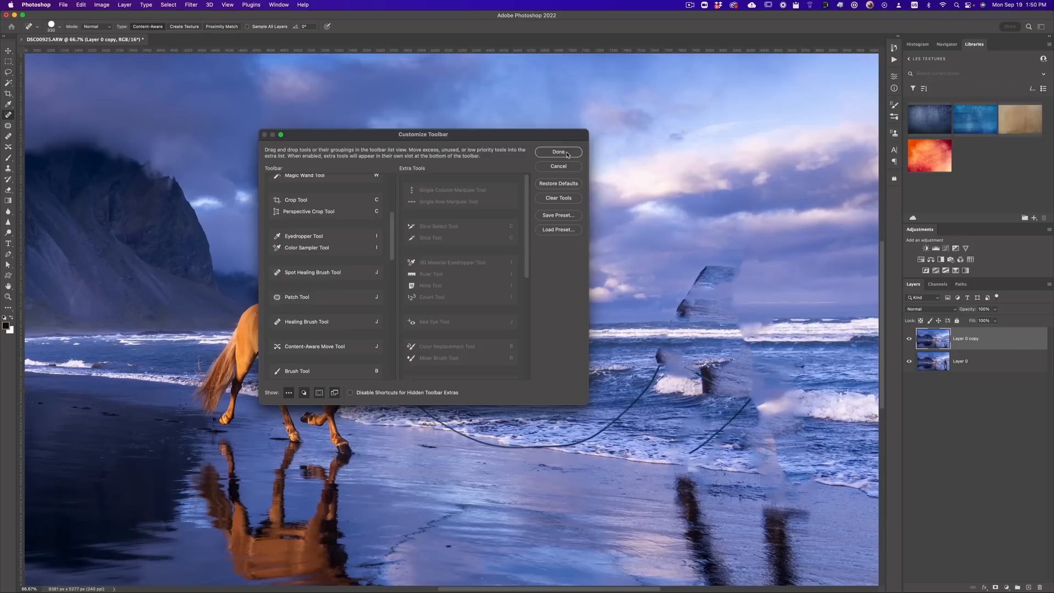
pyautogui.click(696, 76)
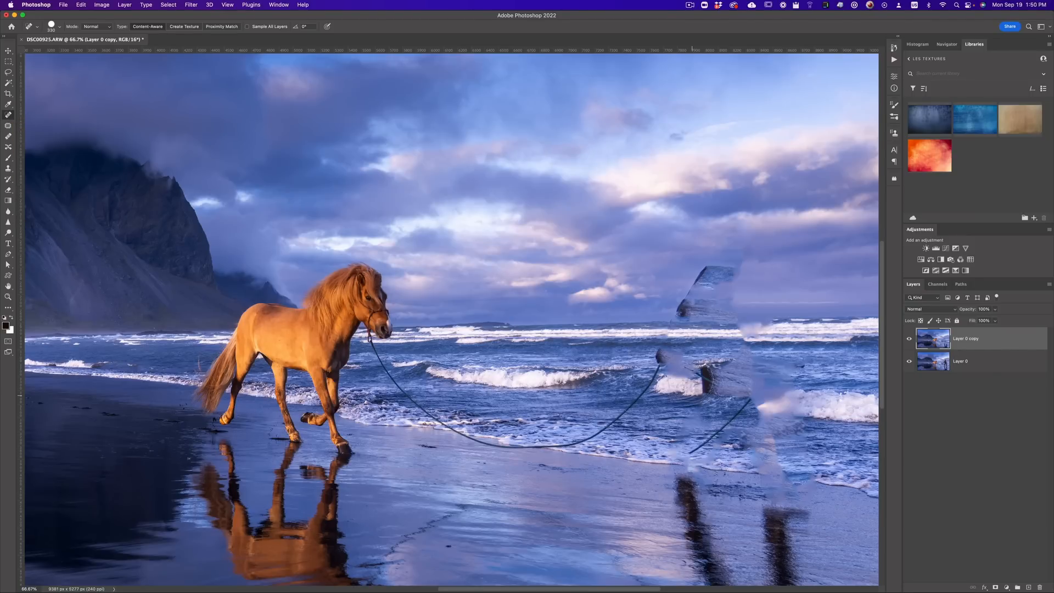
# Heal the man's fragments at the horizon and in the waves, and the loose rope segment, using a smaller brush for the rope
pyautogui.scroll(-3, 672, 317)
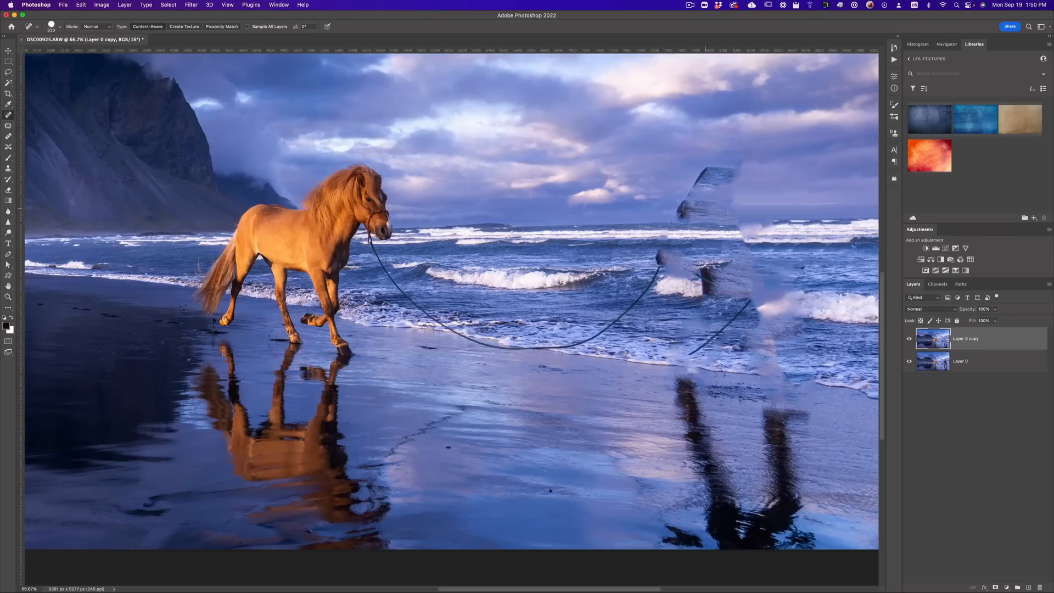
pyautogui.moveTo(714, 200); pyautogui.dragTo(692, 231)
pyautogui.moveTo(706, 272); pyautogui.dragTo(713, 280)
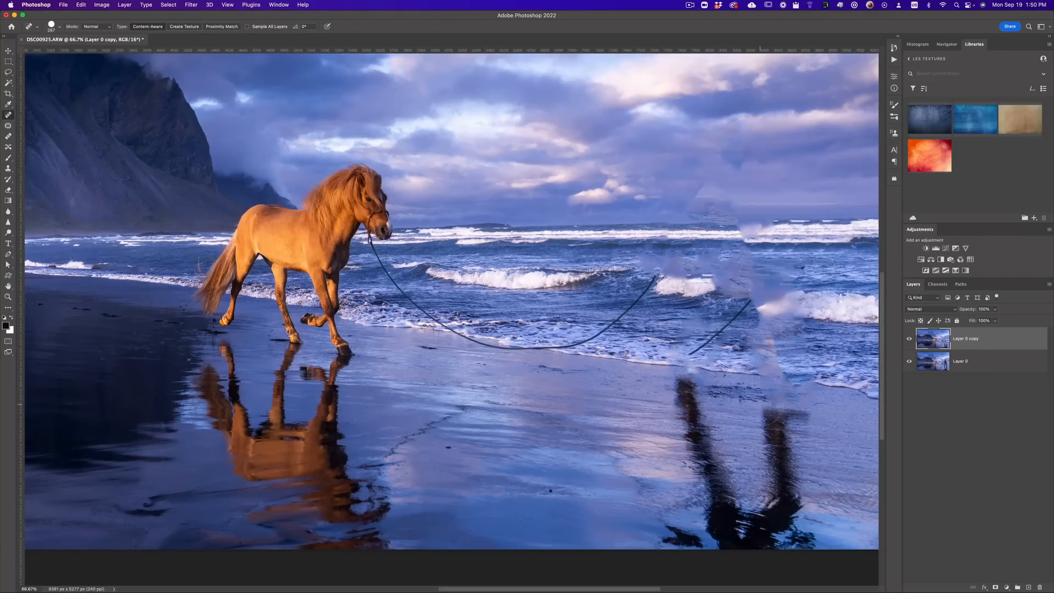
pyautogui.scroll(2, 683, 395)
pyautogui.hscroll(-1, 683, 395)
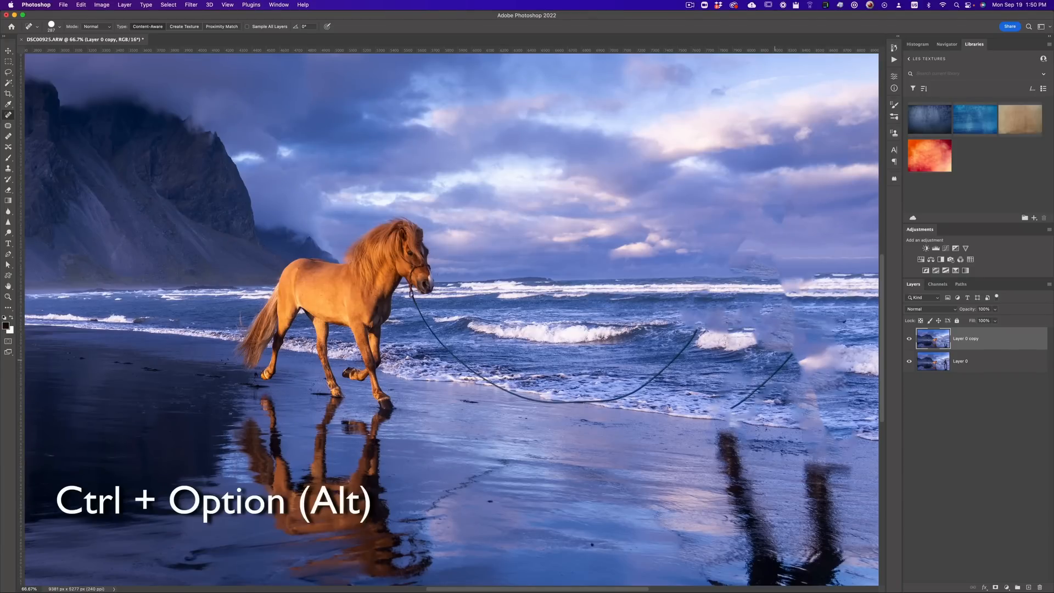
pyautogui.moveTo(775, 362)
pyautogui.mouseDown()
pyautogui.moveTo(740, 362)
pyautogui.moveTo(788, 360)
pyautogui.moveTo(721, 414)
pyautogui.mouseUp()
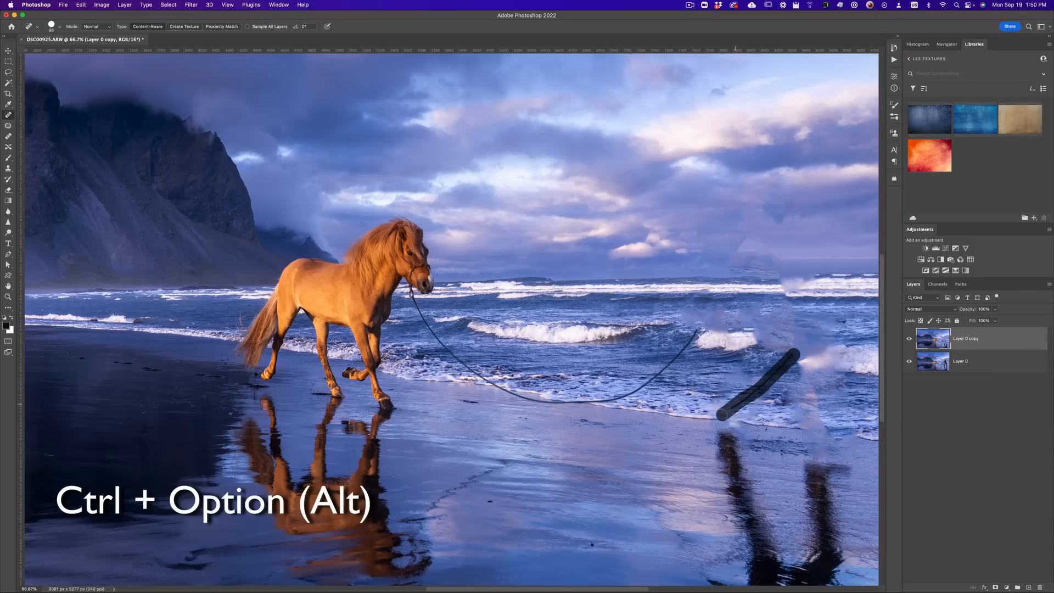
pyautogui.moveTo(809, 317); pyautogui.dragTo(742, 339)
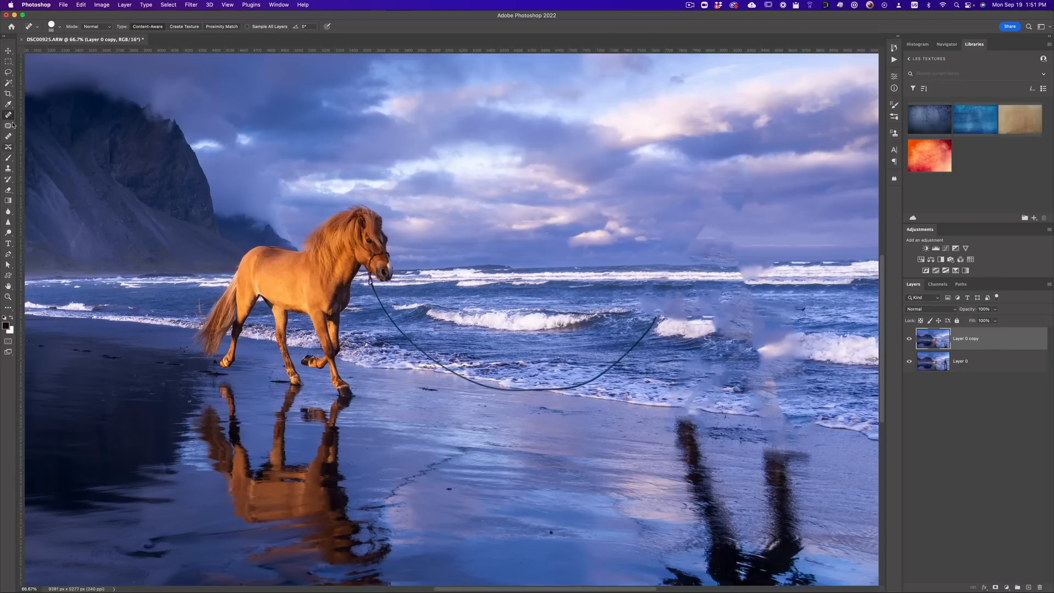
# Choose the Clone Stamp Tool and adjust it to a soft brush of about 316 px
pyautogui.press('s')
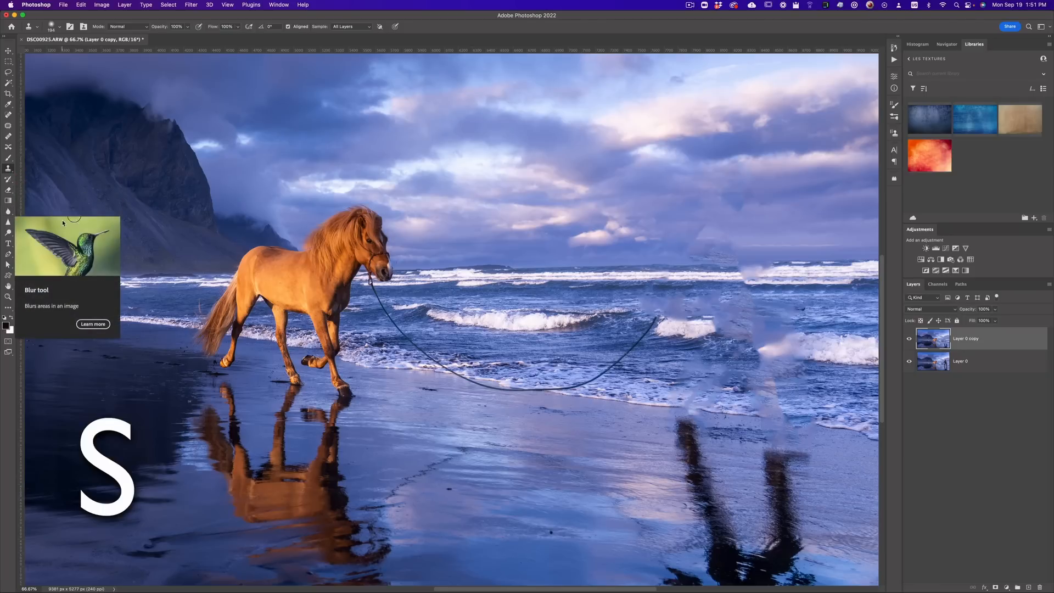
pyautogui.rightClick(8, 169)
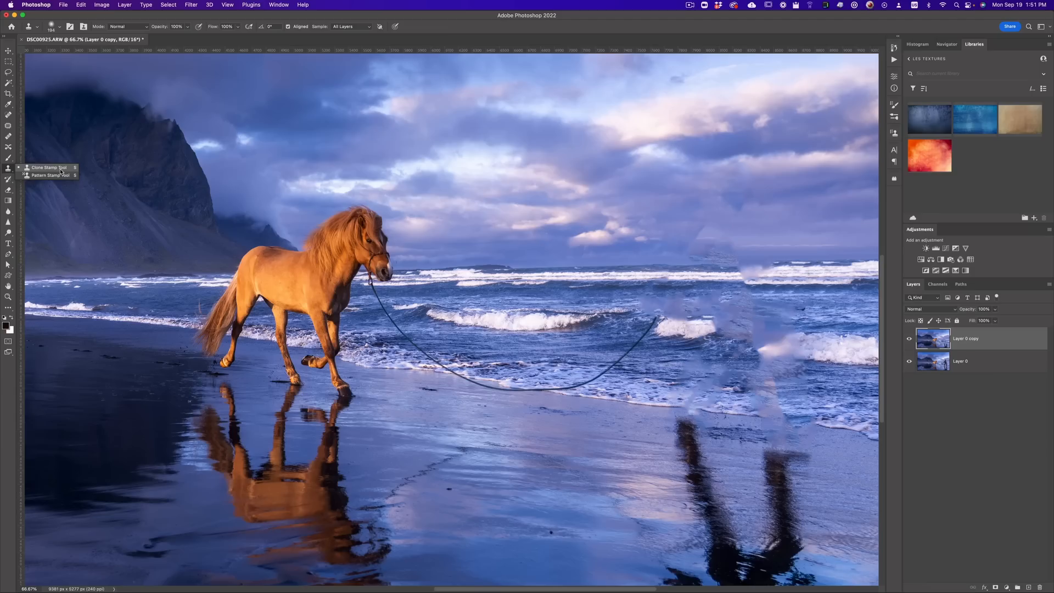
pyautogui.click(55, 169)
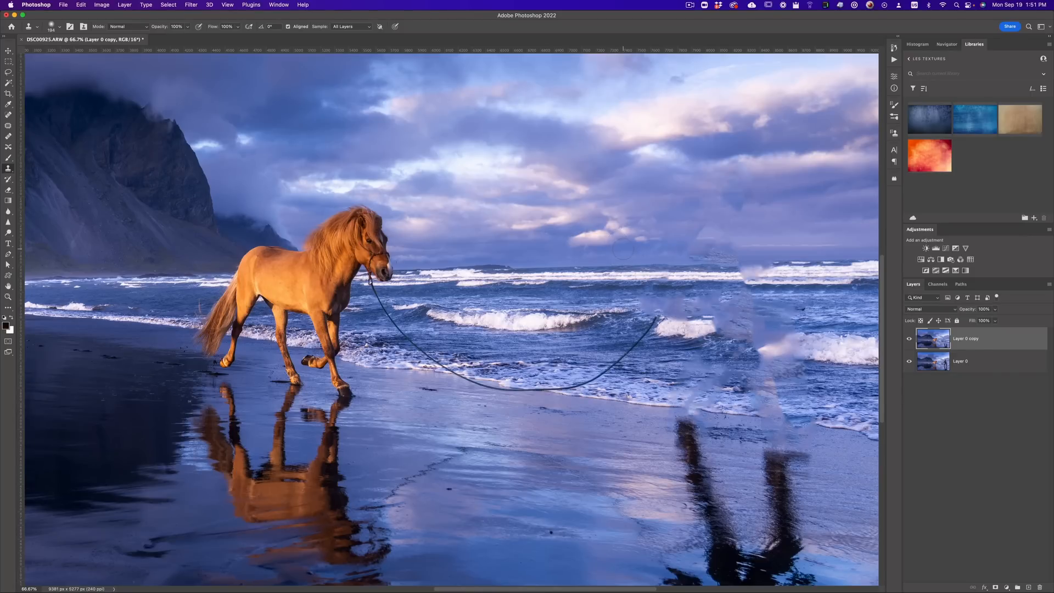
pyautogui.moveTo(624, 251)
pyautogui.mouseDown()
pyautogui.moveTo(658, 250)
pyautogui.moveTo(612, 251)
pyautogui.moveTo(644, 250)
pyautogui.moveTo(630, 253)
pyautogui.moveTo(642, 204)
pyautogui.mouseUp()
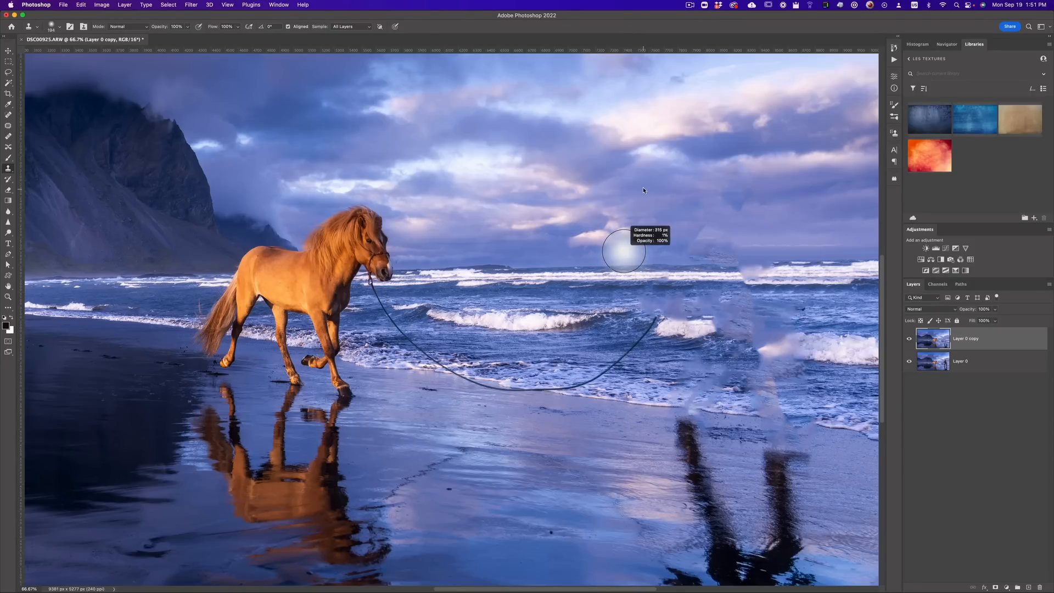
pyautogui.moveTo(643, 190)
pyautogui.mouseDown()
pyautogui.moveTo(661, 185)
pyautogui.moveTo(657, 175)
pyautogui.moveTo(661, 198)
pyautogui.moveTo(646, 94)
pyautogui.mouseUp()
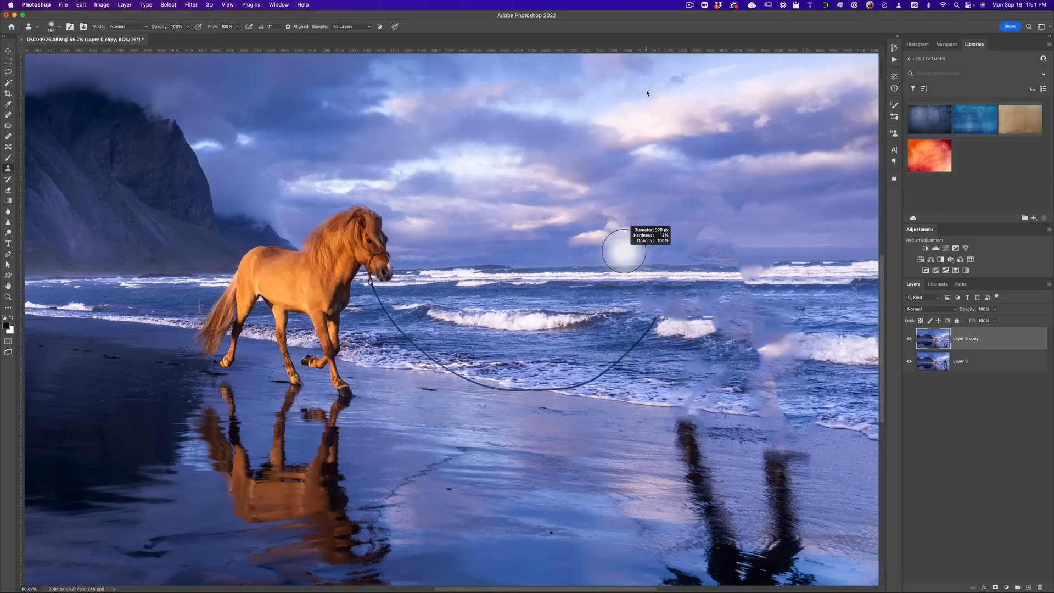
pyautogui.moveTo(647, 94); pyautogui.dragTo(662, 290)
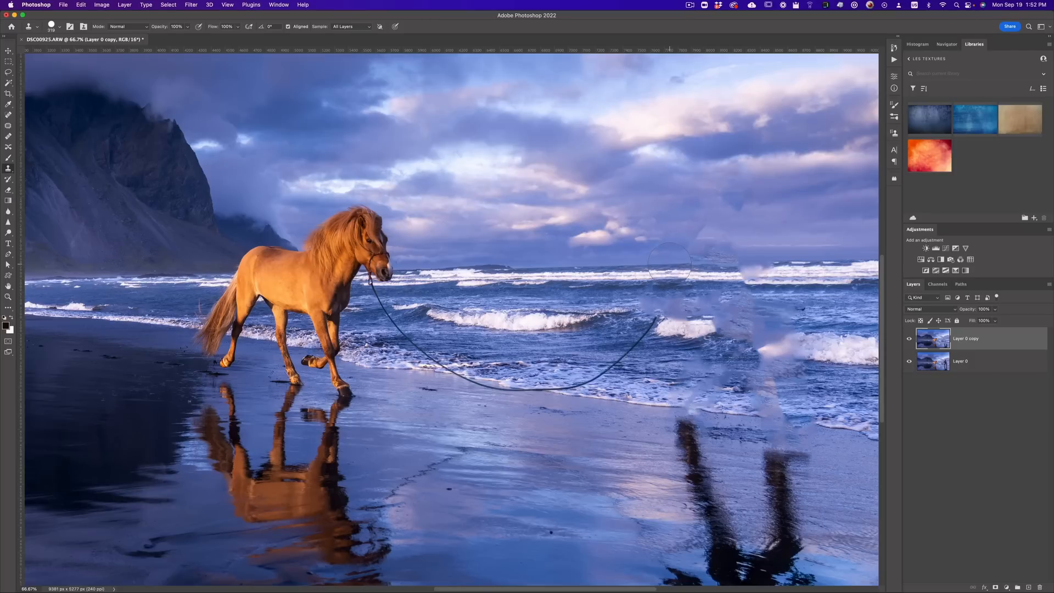
# Try to clone the bright clouds and wave line over the smudged patch at the horizon, and undo the strokes
pyautogui.moveTo(669, 254)
pyautogui.mouseDown()
pyautogui.moveTo(687, 252)
pyautogui.moveTo(697, 223)
pyautogui.mouseUp()
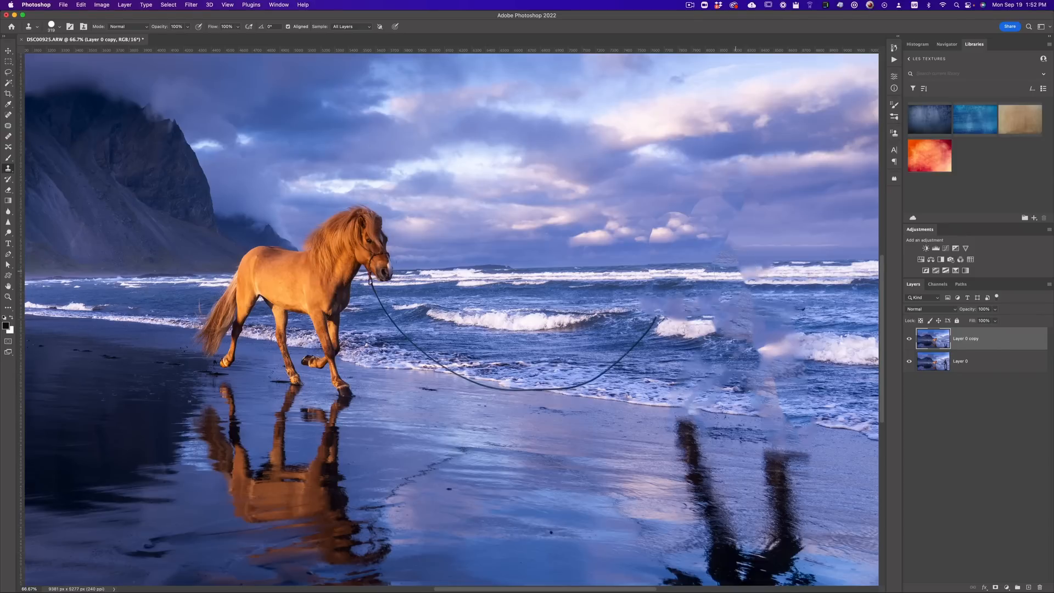
pyautogui.press('super+z')
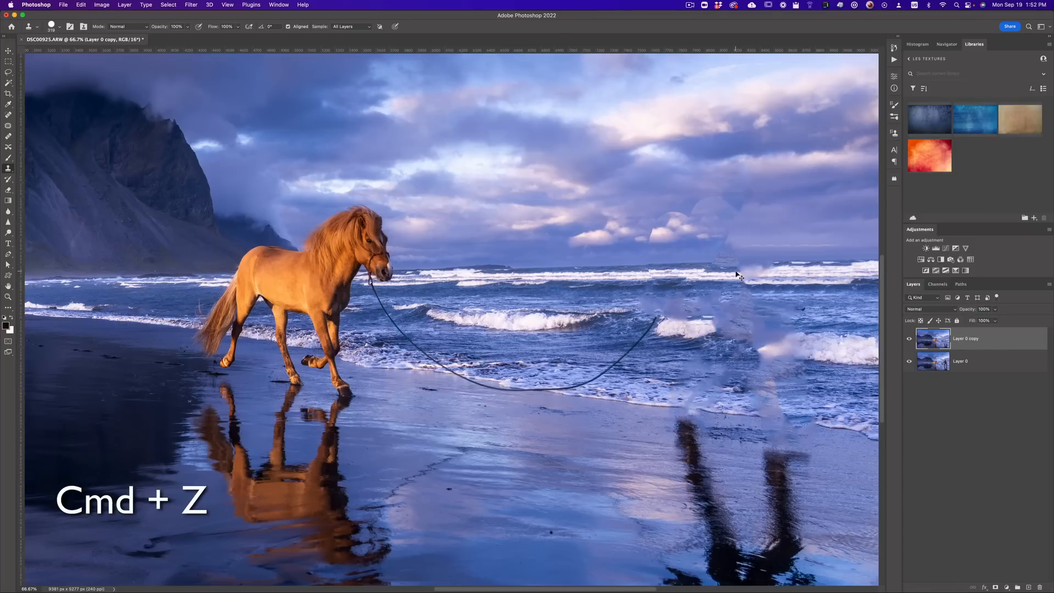
pyautogui.press('super+z')
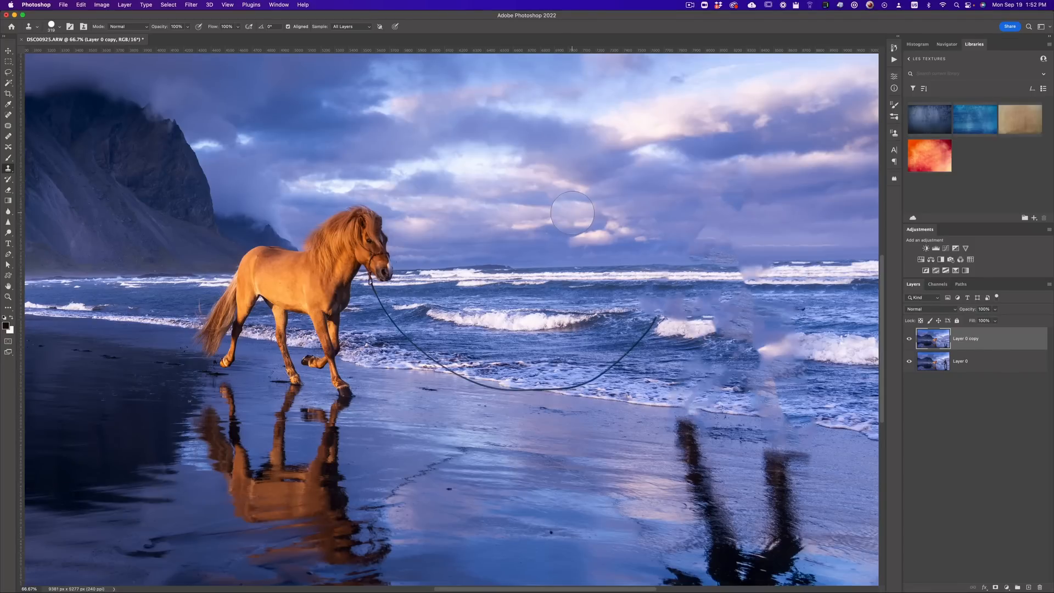
# Set the Clone Stamp brush to 0% hardness and resize it to about 349 px
pyautogui.moveTo(576, 240); pyautogui.dragTo(577, 3)
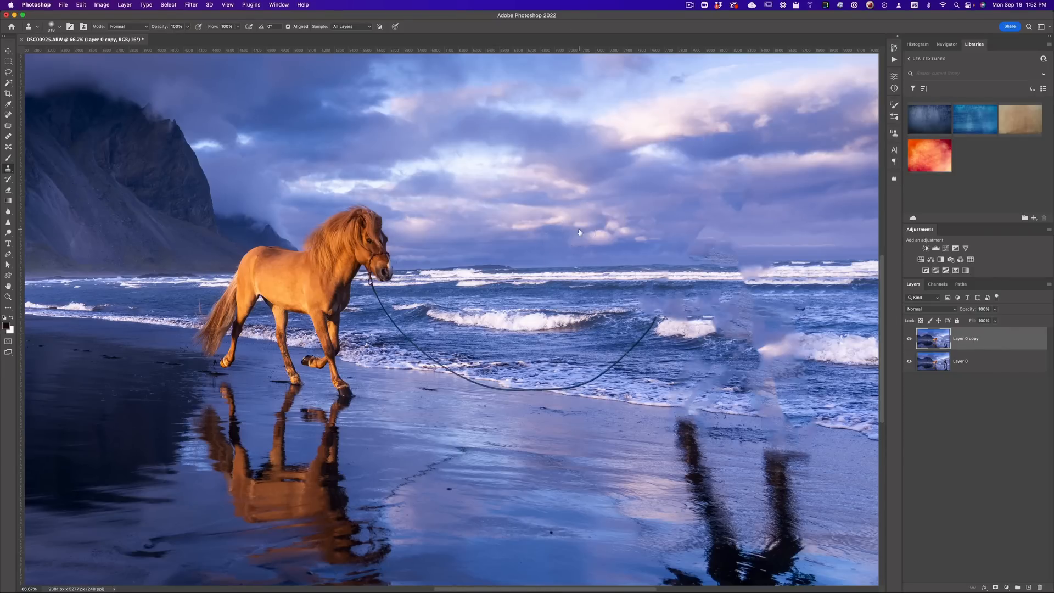
pyautogui.rightClick(579, 232)
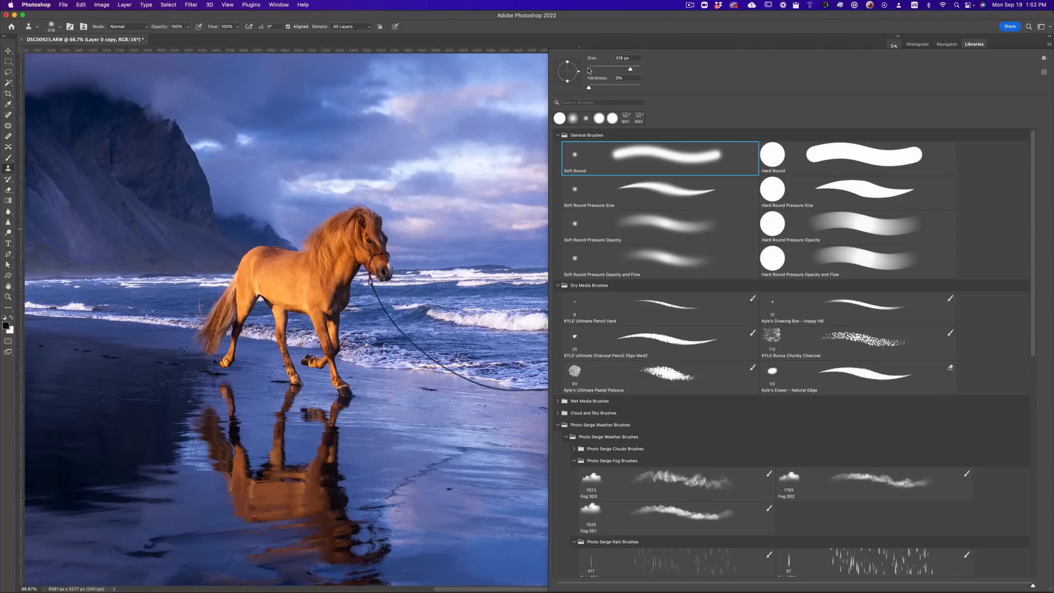
pyautogui.moveTo(589, 87)
pyautogui.mouseDown()
pyautogui.moveTo(643, 89)
pyautogui.moveTo(534, 91)
pyautogui.moveTo(590, 87)
pyautogui.mouseUp()
pyautogui.moveTo(498, 91); pyautogui.dragTo(497, 91)
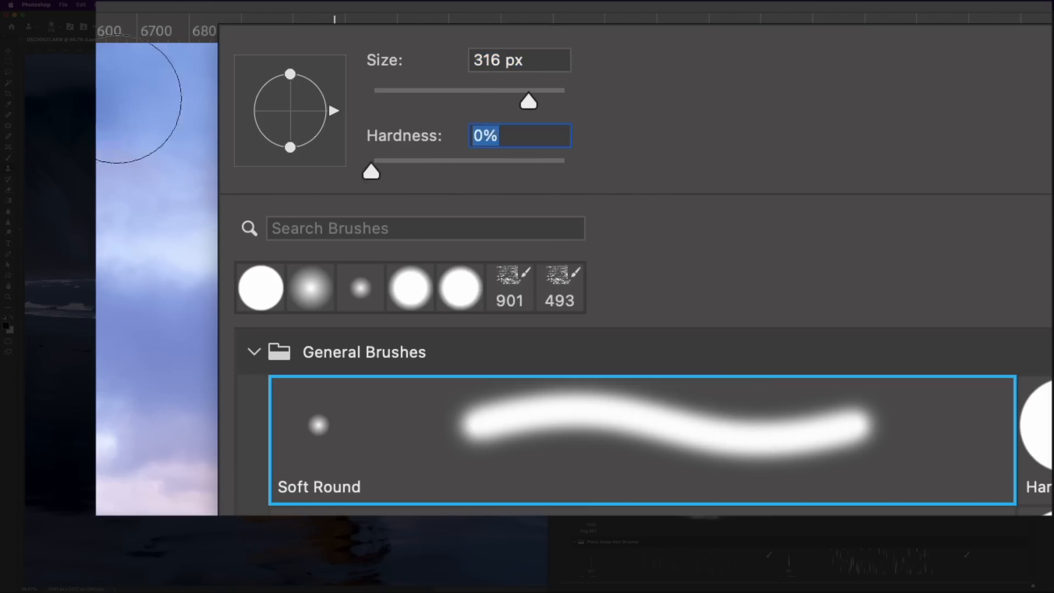
pyautogui.moveTo(489, 235)
pyautogui.keyDown('ctrl'); pyautogui.keyDown('alt'); pyautogui.mouseDown()
pyautogui.moveTo(514, 235)
pyautogui.moveTo(500, 244)
pyautogui.mouseUp(); pyautogui.keyUp('alt'); pyautogui.keyUp('ctrl')
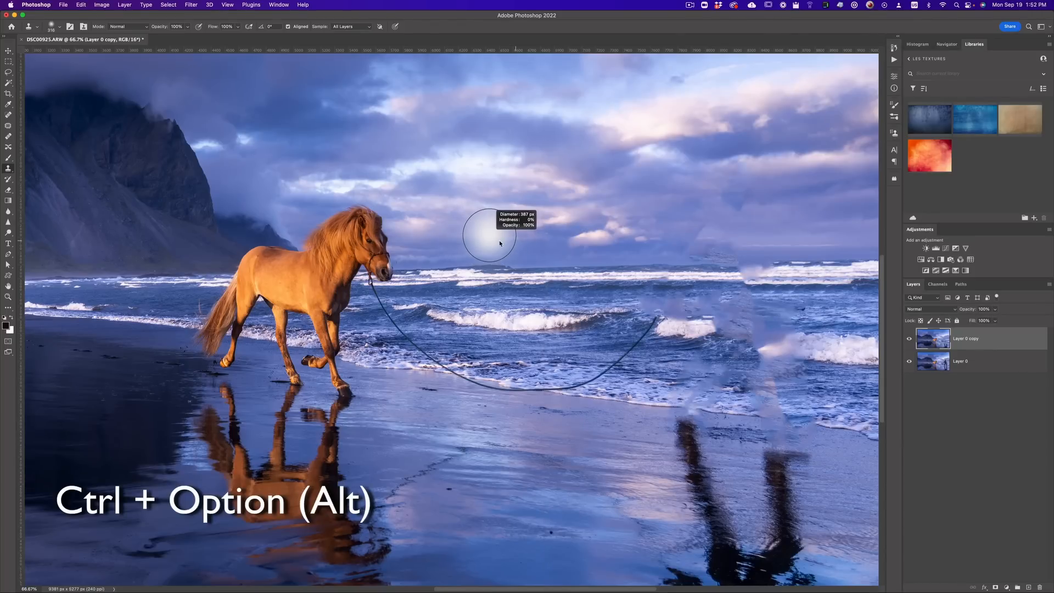
pyautogui.keyDown('ctrl'); pyautogui.keyDown('alt'); pyautogui.moveTo(499, 243); pyautogui.dragTo(494, 241); pyautogui.keyUp('alt'); pyautogui.keyUp('ctrl')
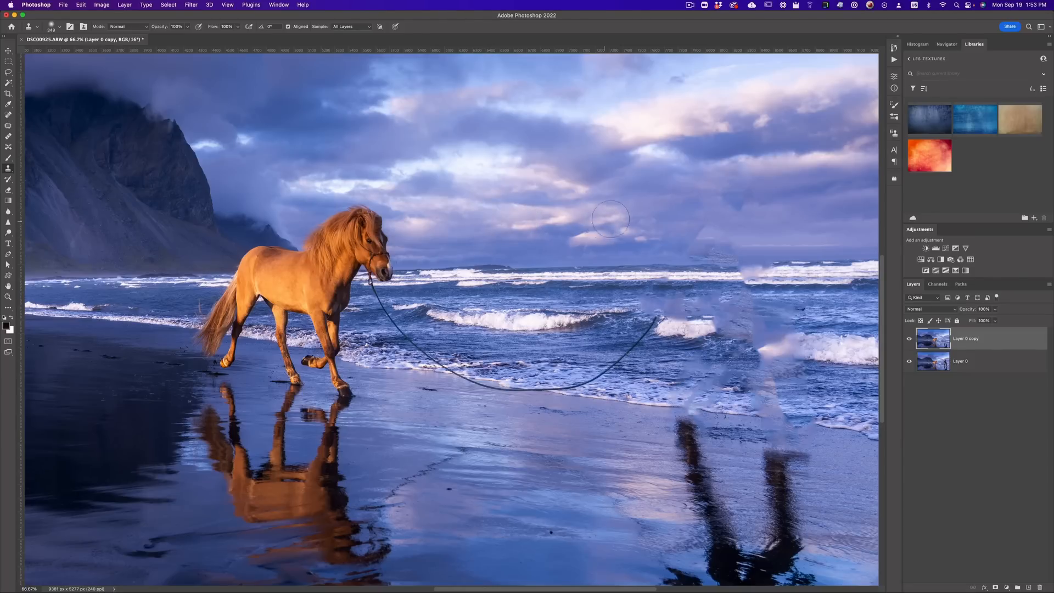
pyautogui.press('F5')
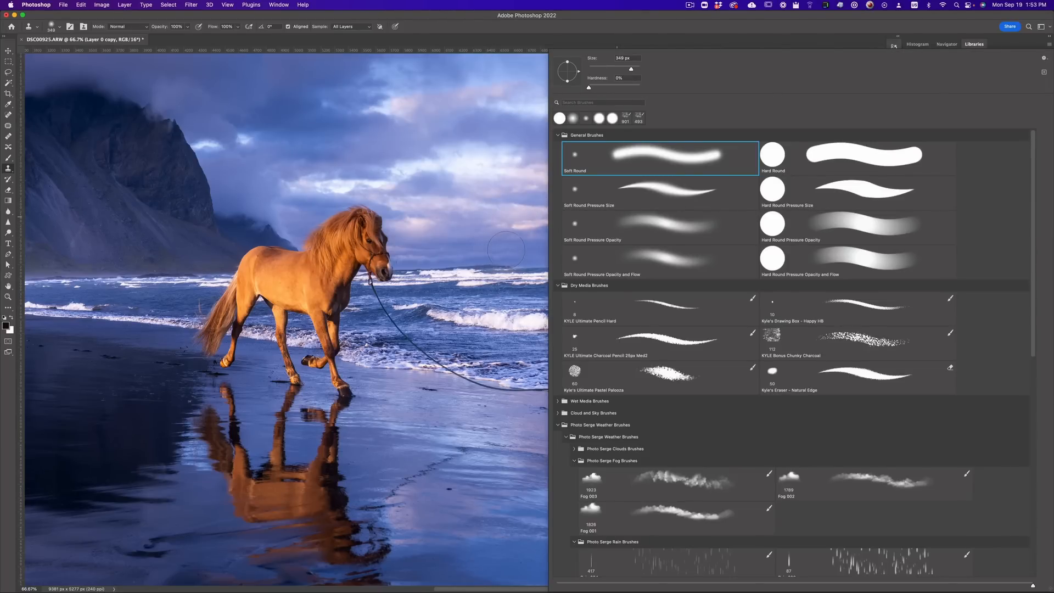
pyautogui.press('F5')
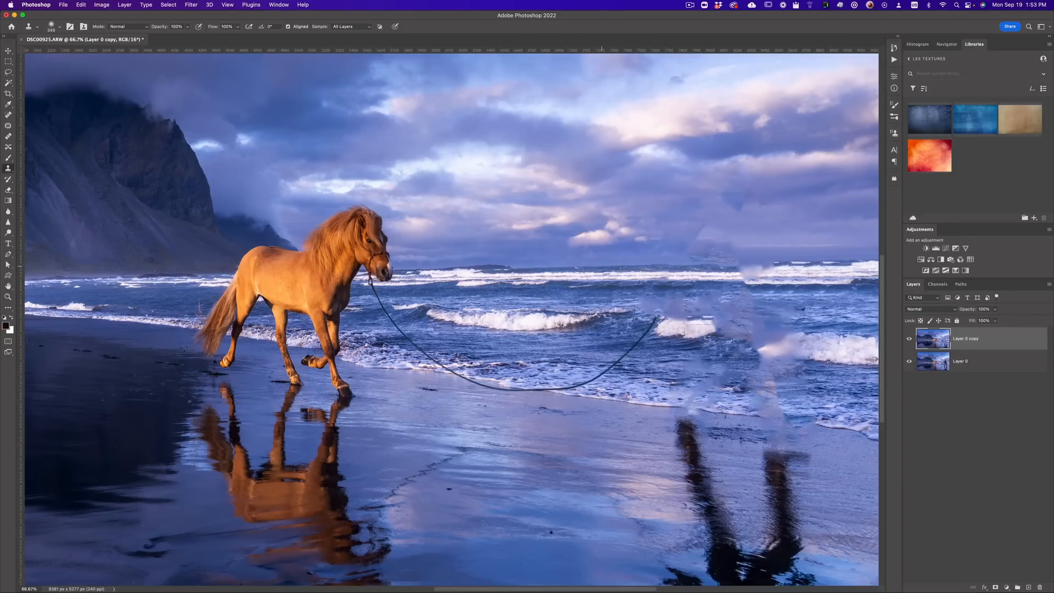
# Clone clean sky, water and breaking-wave foam over the smudged patches where the man stood, rebuilding the large white wave
pyautogui.keyDown('alt'); pyautogui.click(668, 265); pyautogui.keyUp('alt')
pyautogui.moveTo(668, 263)
pyautogui.mouseDown()
pyautogui.moveTo(692, 262)
pyautogui.moveTo(700, 238)
pyautogui.moveTo(698, 253)
pyautogui.moveTo(663, 248)
pyautogui.mouseUp()
pyautogui.moveTo(648, 299)
pyautogui.mouseDown()
pyautogui.moveTo(661, 316)
pyautogui.moveTo(686, 302)
pyautogui.mouseUp()
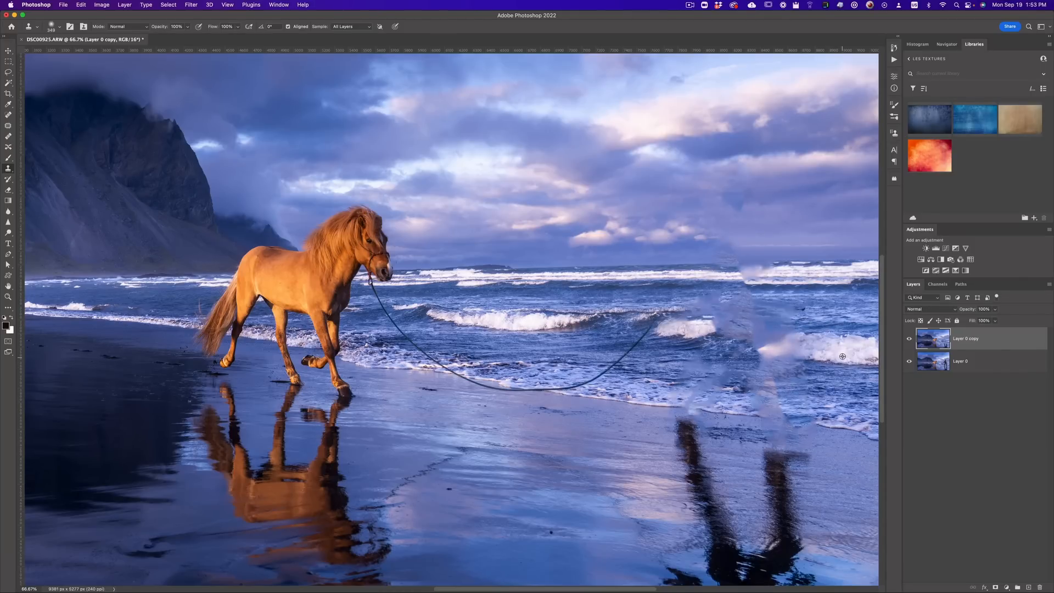
pyautogui.moveTo(832, 349); pyautogui.dragTo(738, 342)
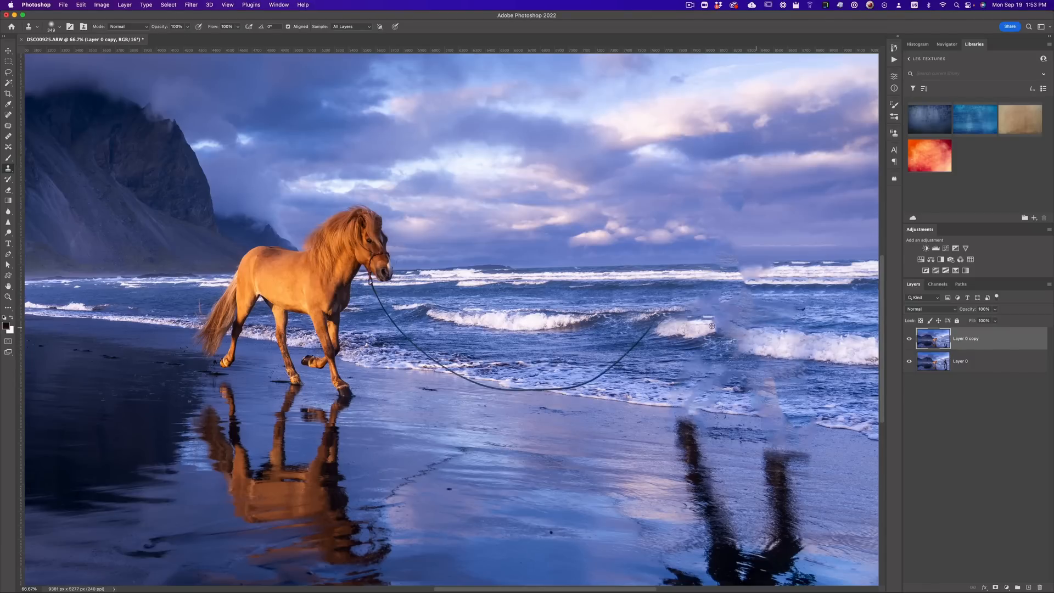
pyautogui.moveTo(738, 343)
pyautogui.mouseDown()
pyautogui.moveTo(713, 335)
pyautogui.moveTo(730, 337)
pyautogui.moveTo(733, 302)
pyautogui.moveTo(697, 300)
pyautogui.moveTo(719, 311)
pyautogui.mouseUp()
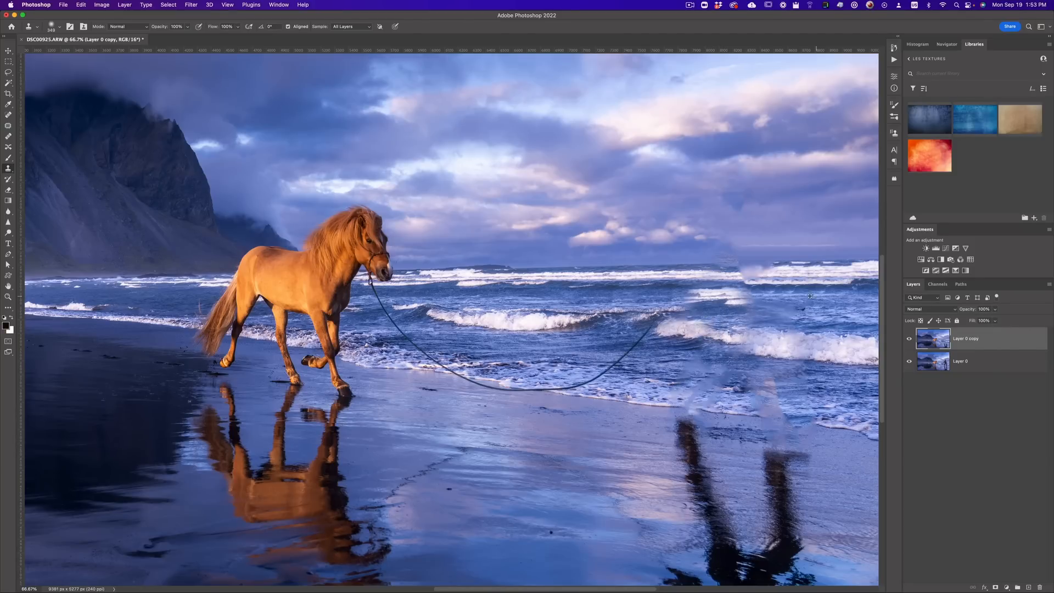
# Clone the distant wave line at the horizon and clean water and foam over the remaining smudges near the shoreline
pyautogui.moveTo(752, 259)
pyautogui.mouseDown()
pyautogui.moveTo(729, 272)
pyautogui.moveTo(792, 261)
pyautogui.mouseUp()
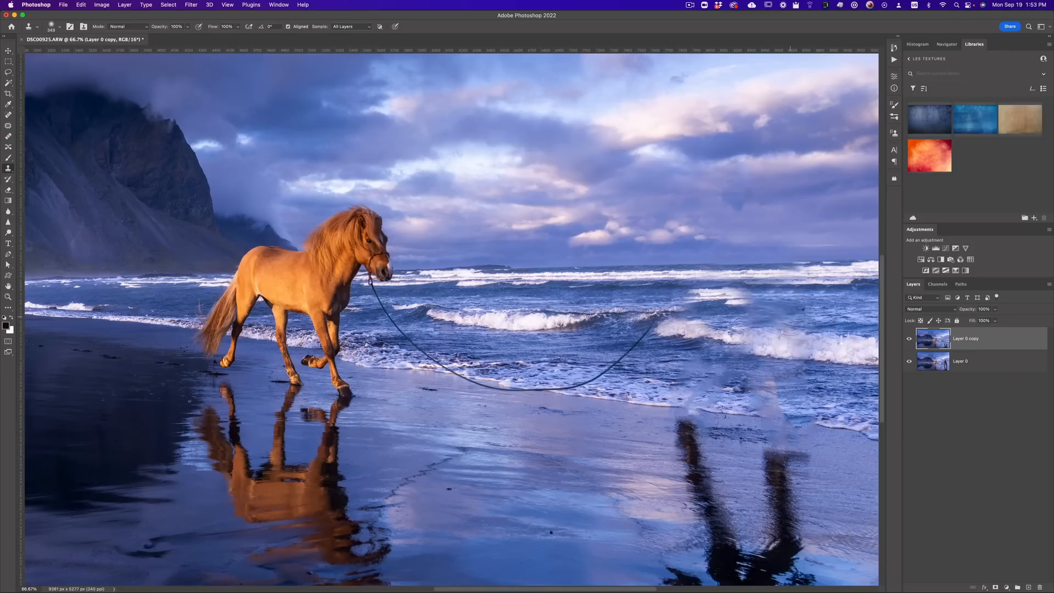
pyautogui.moveTo(765, 428); pyautogui.dragTo(834, 429)
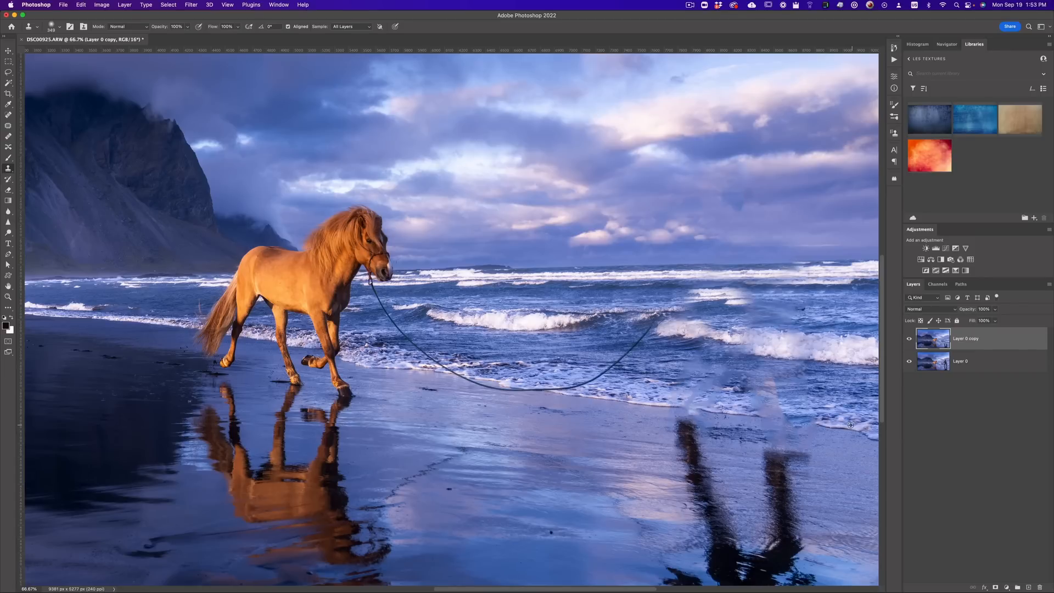
pyautogui.moveTo(693, 404); pyautogui.dragTo(691, 386)
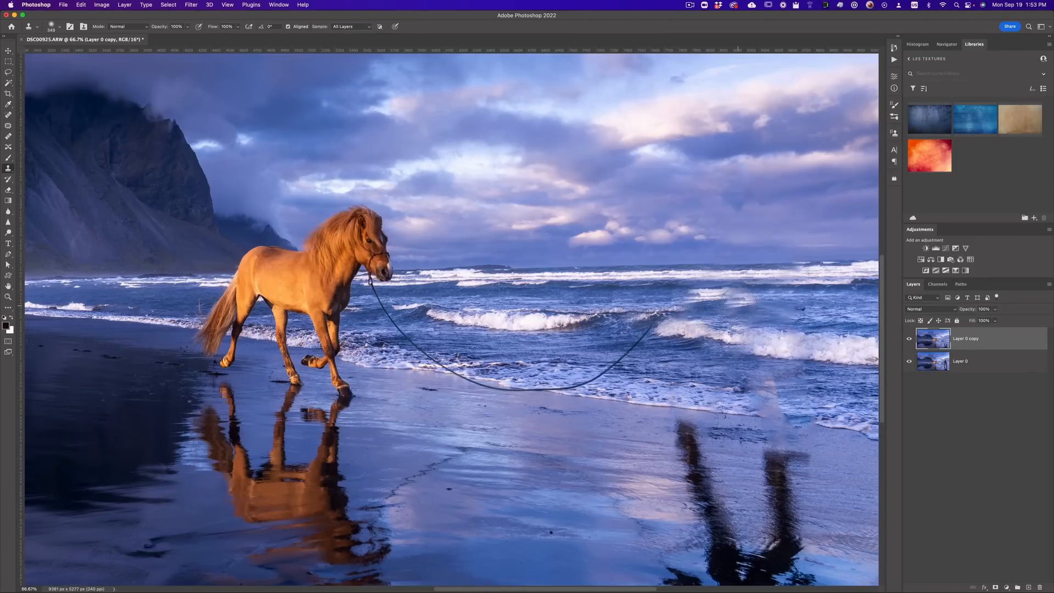
pyautogui.moveTo(737, 297); pyautogui.dragTo(722, 296)
pyautogui.moveTo(826, 422); pyautogui.dragTo(839, 417)
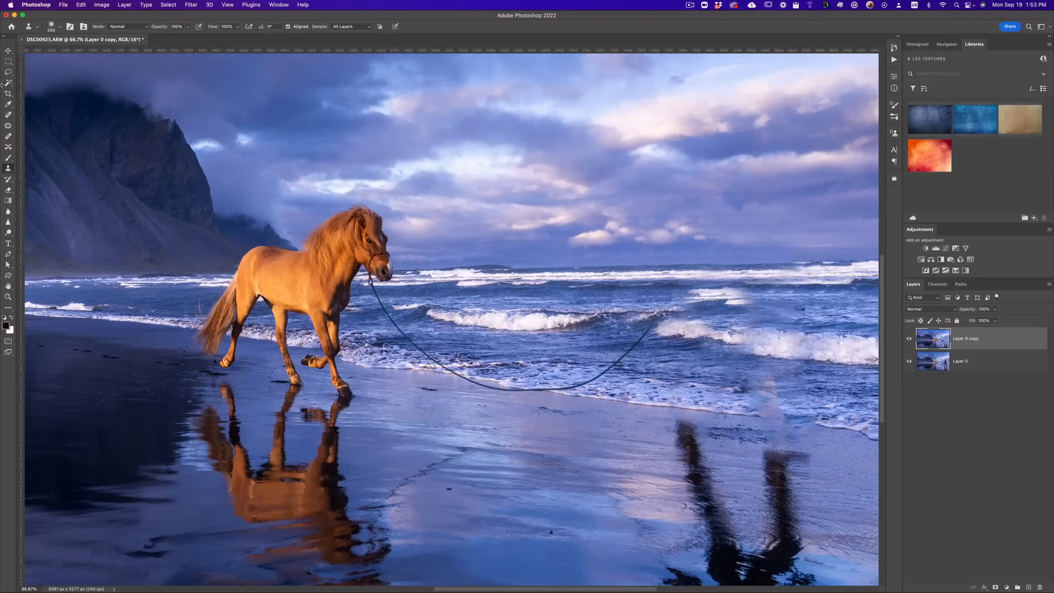
# Remove the long rope up to the horse's halter with the Spot Healing Brush
pyautogui.click(9, 115)
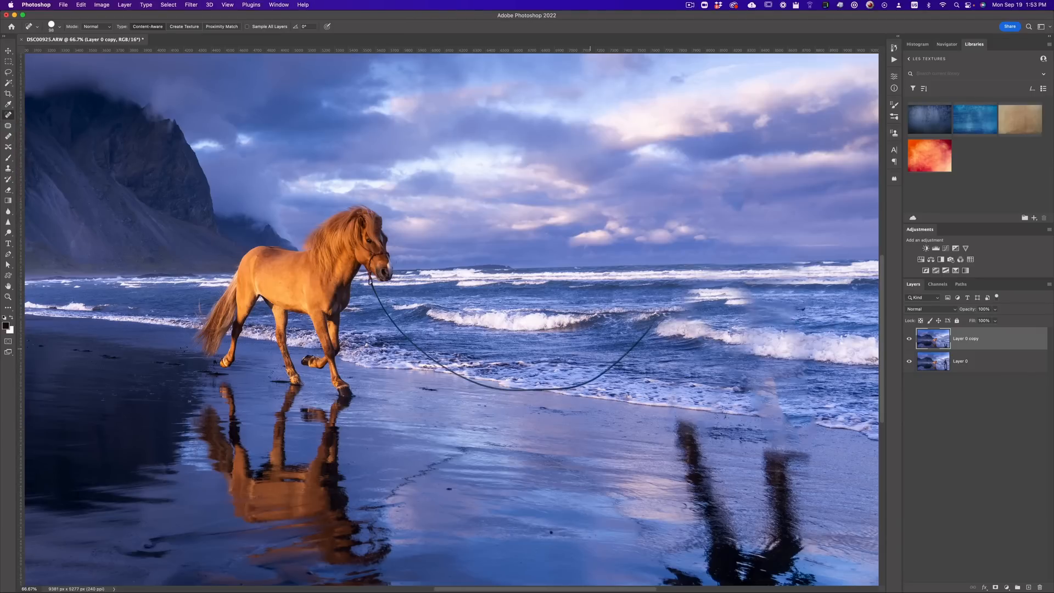
pyautogui.moveTo(608, 343); pyautogui.dragTo(599, 349)
pyautogui.moveTo(653, 322)
pyautogui.mouseDown()
pyautogui.moveTo(581, 384)
pyautogui.moveTo(497, 388)
pyautogui.moveTo(424, 357)
pyautogui.moveTo(379, 303)
pyautogui.mouseUp()
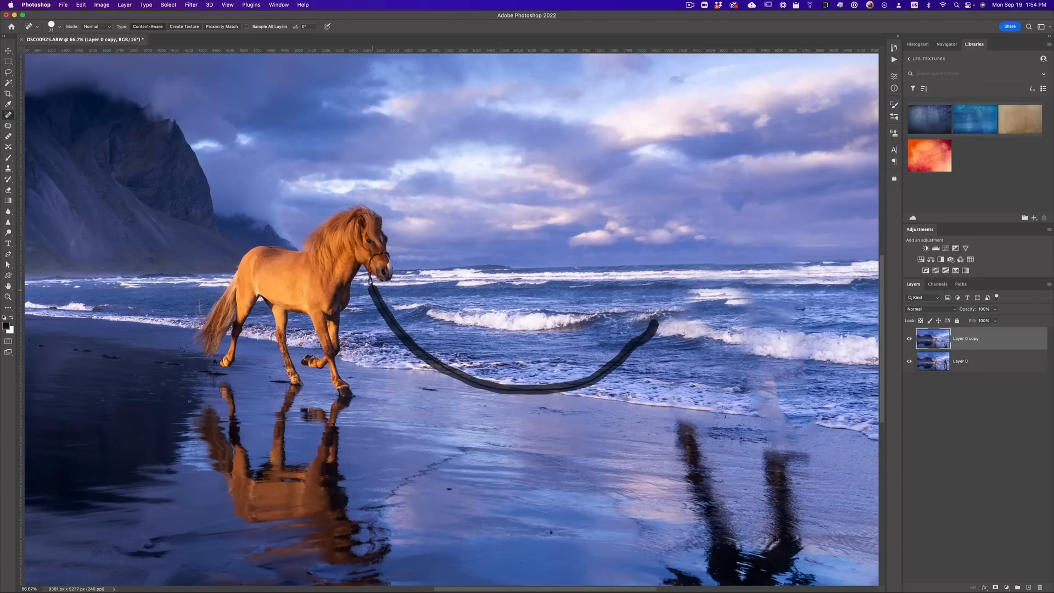
pyautogui.moveTo(373, 288); pyautogui.dragTo(371, 283)
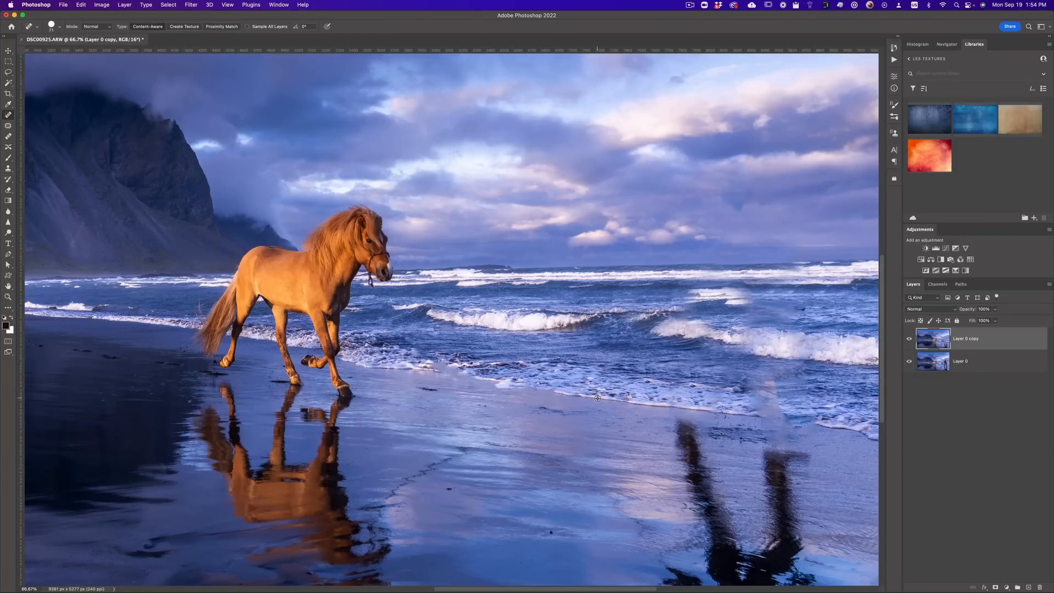
# Heal the man's dark leg reflections in the wet sand and the leftover marks around them
pyautogui.press('s')
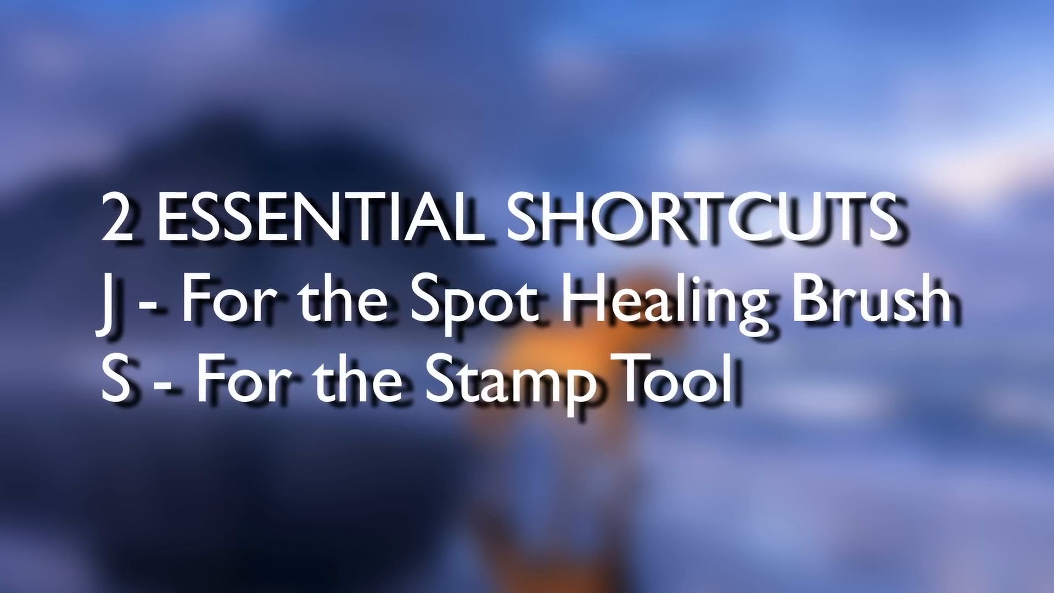
pyautogui.moveTo(724, 579)
pyautogui.mouseDown()
pyautogui.moveTo(785, 555)
pyautogui.moveTo(771, 529)
pyautogui.moveTo(793, 527)
pyautogui.moveTo(776, 458)
pyautogui.moveTo(806, 461)
pyautogui.moveTo(778, 565)
pyautogui.mouseUp()
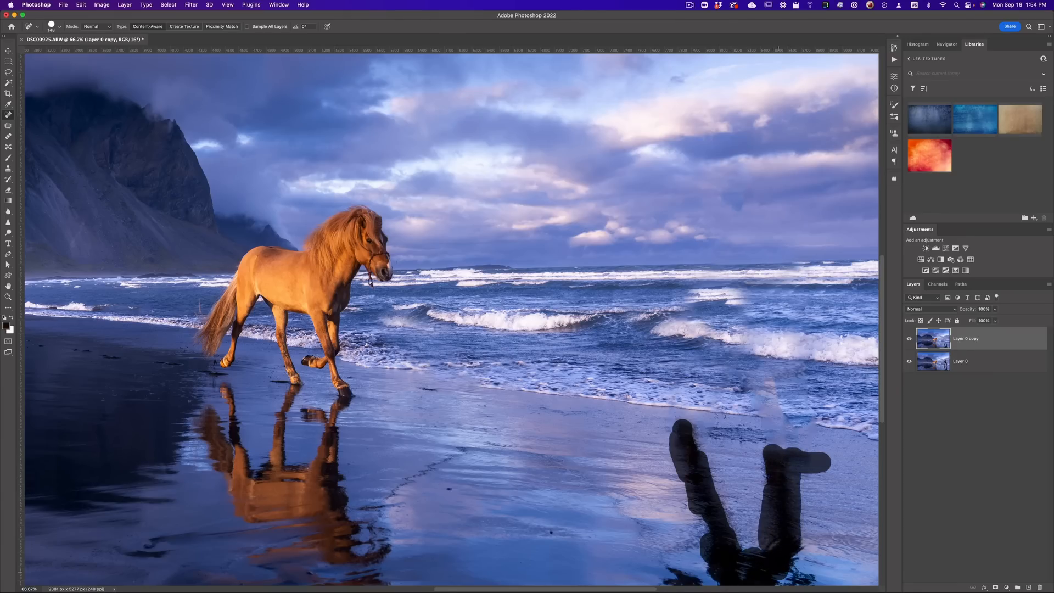
pyautogui.scroll(-6, 708, 422)
pyautogui.moveTo(691, 420)
pyautogui.mouseDown()
pyautogui.moveTo(724, 418)
pyautogui.moveTo(686, 410)
pyautogui.moveTo(802, 433)
pyautogui.moveTo(792, 399)
pyautogui.moveTo(770, 416)
pyautogui.moveTo(808, 424)
pyautogui.moveTo(747, 405)
pyautogui.mouseUp()
pyautogui.moveTo(699, 304); pyautogui.dragTo(653, 304)
pyautogui.moveTo(694, 273); pyautogui.dragTo(696, 308)
pyautogui.moveTo(765, 301); pyautogui.dragTo(767, 345)
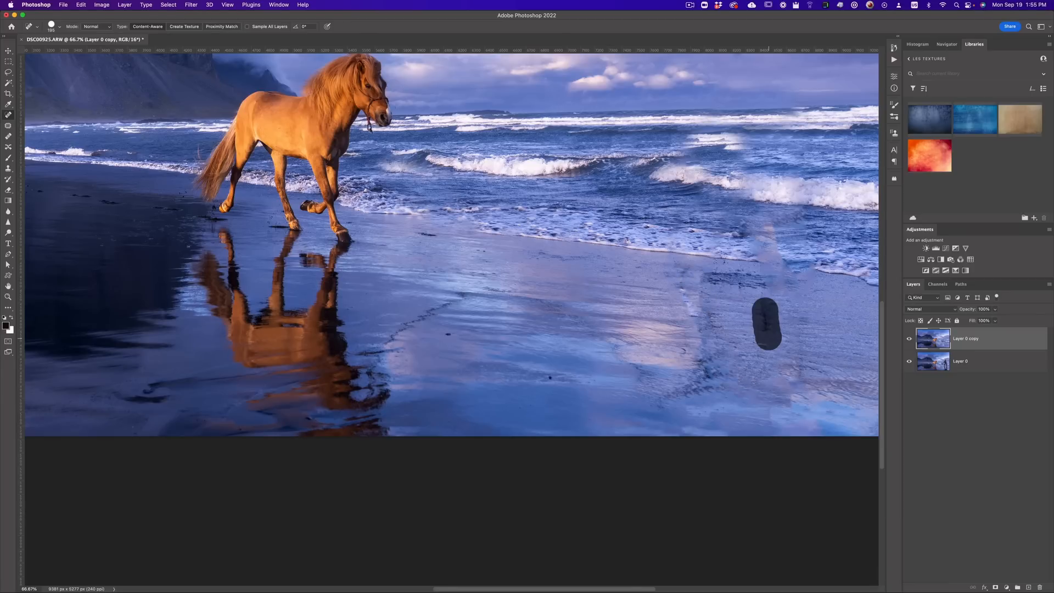
pyautogui.moveTo(705, 366); pyautogui.dragTo(690, 390)
pyautogui.moveTo(703, 281); pyautogui.dragTo(791, 281)
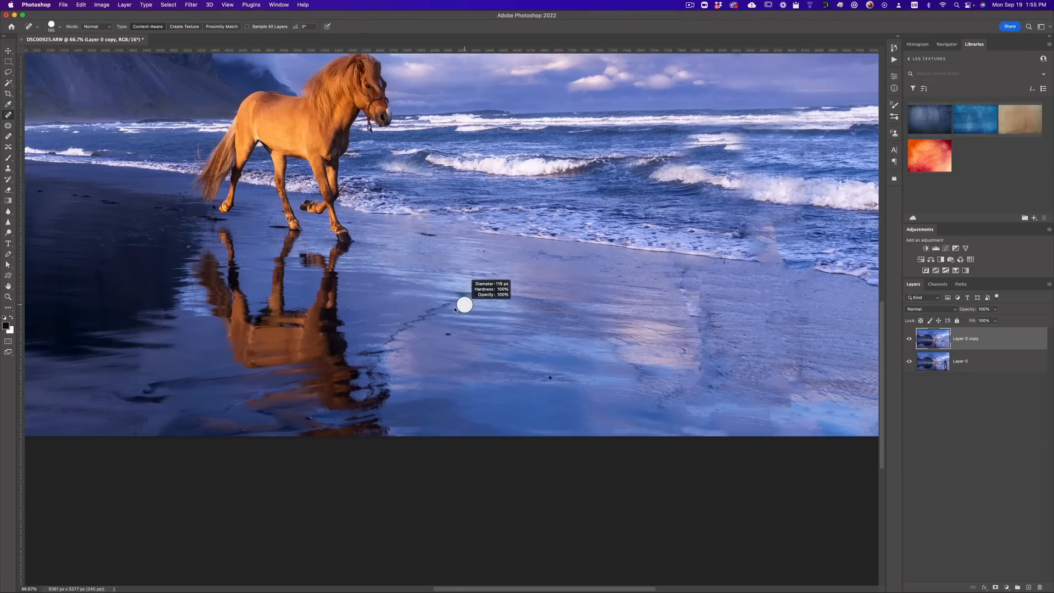
# Heal the dark wavy streak beside the horse's reflection with a 119 px brush, and enlarge the healing brush
pyautogui.moveTo(477, 294)
pyautogui.mouseDown()
pyautogui.moveTo(404, 327)
pyautogui.moveTo(375, 372)
pyautogui.moveTo(369, 352)
pyautogui.moveTo(416, 347)
pyautogui.mouseUp()
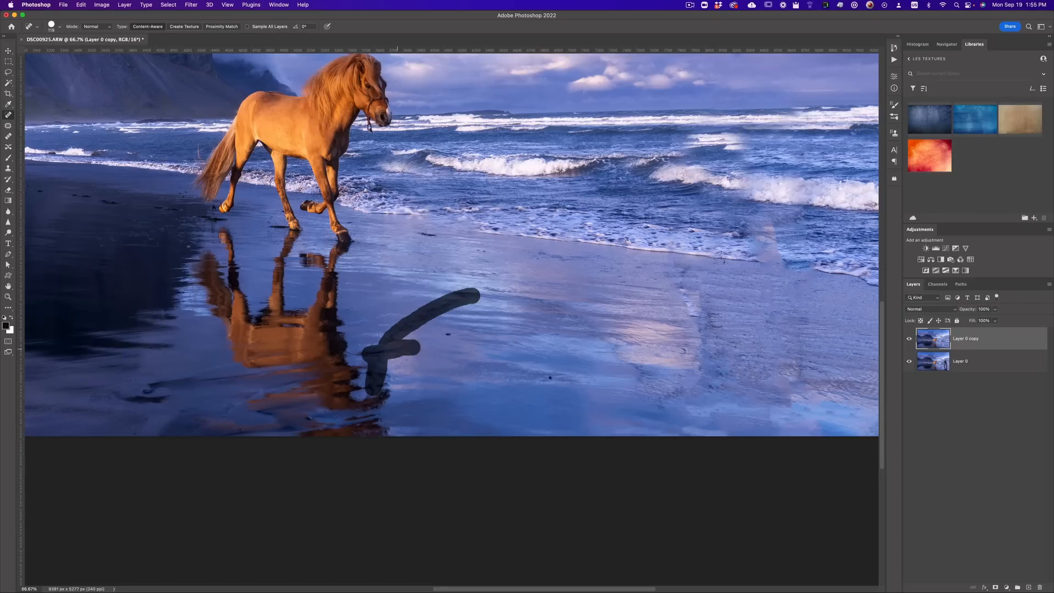
pyautogui.press(']')
pyautogui.press(']')
pyautogui.press(']')
pyautogui.press(']')
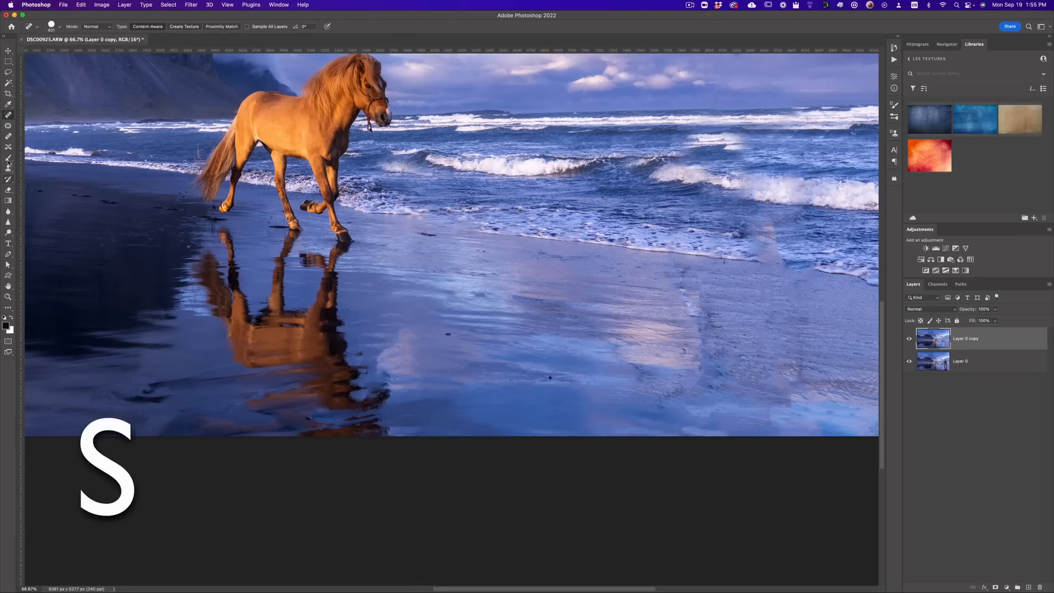
# Clone wet sand, its warm reflections and shoreline foam over the blotchy patches where the man and his reflection were
pyautogui.press('s')
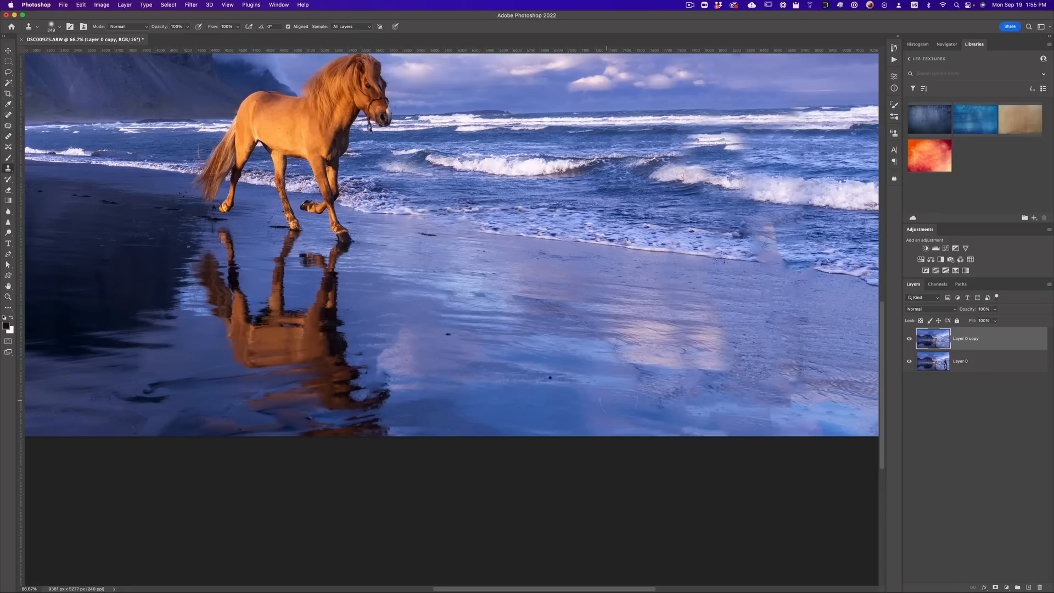
pyautogui.moveTo(712, 384)
pyautogui.mouseDown()
pyautogui.moveTo(807, 400)
pyautogui.moveTo(771, 416)
pyautogui.mouseUp()
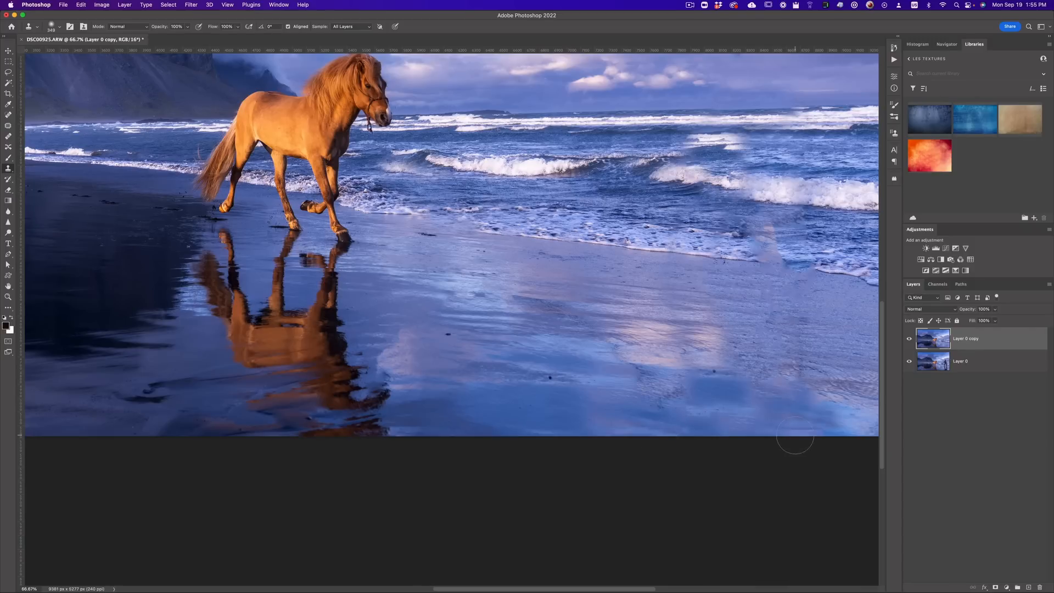
pyautogui.moveTo(794, 287); pyautogui.dragTo(788, 373)
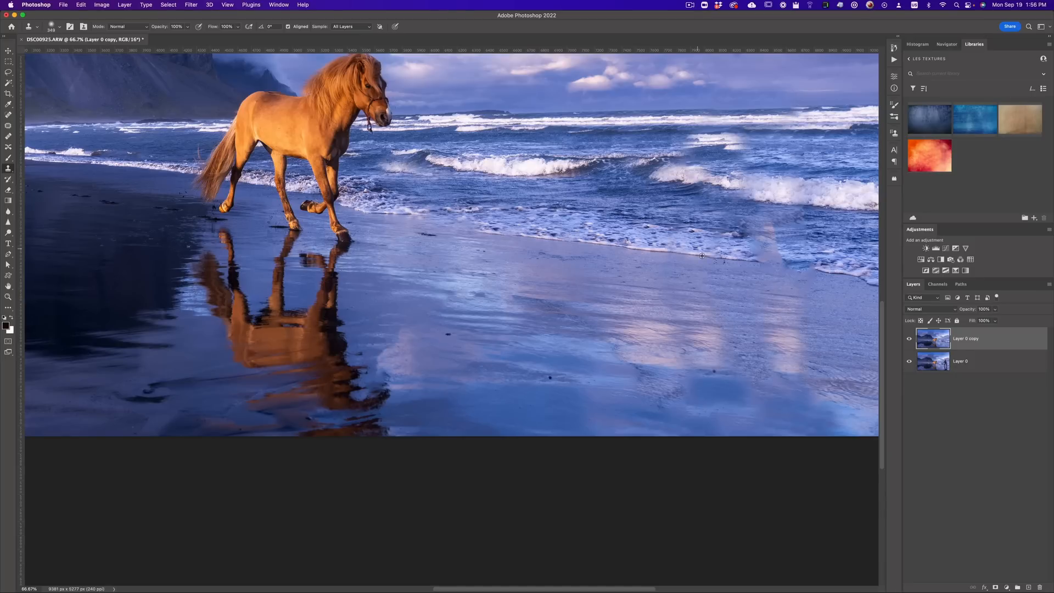
pyautogui.moveTo(748, 249)
pyautogui.mouseDown()
pyautogui.moveTo(763, 258)
pyautogui.moveTo(775, 231)
pyautogui.mouseUp()
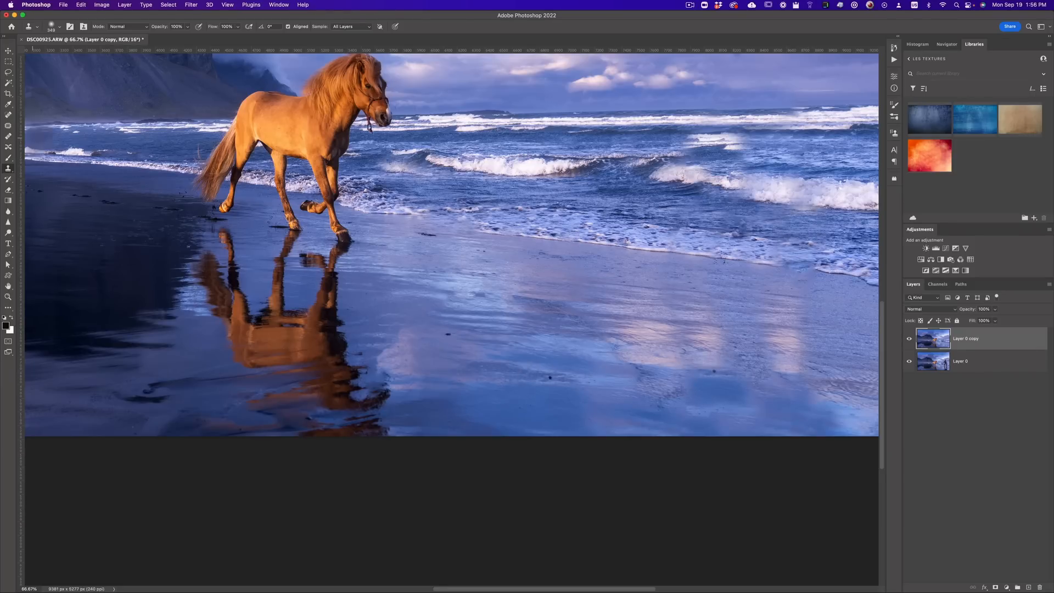
# Heal the small dark specks on the wet sand with the Spot Healing Brush
pyautogui.click(8, 113)
pyautogui.moveTo(713, 402)
pyautogui.mouseDown()
pyautogui.moveTo(696, 388)
pyautogui.moveTo(713, 370)
pyautogui.mouseUp()
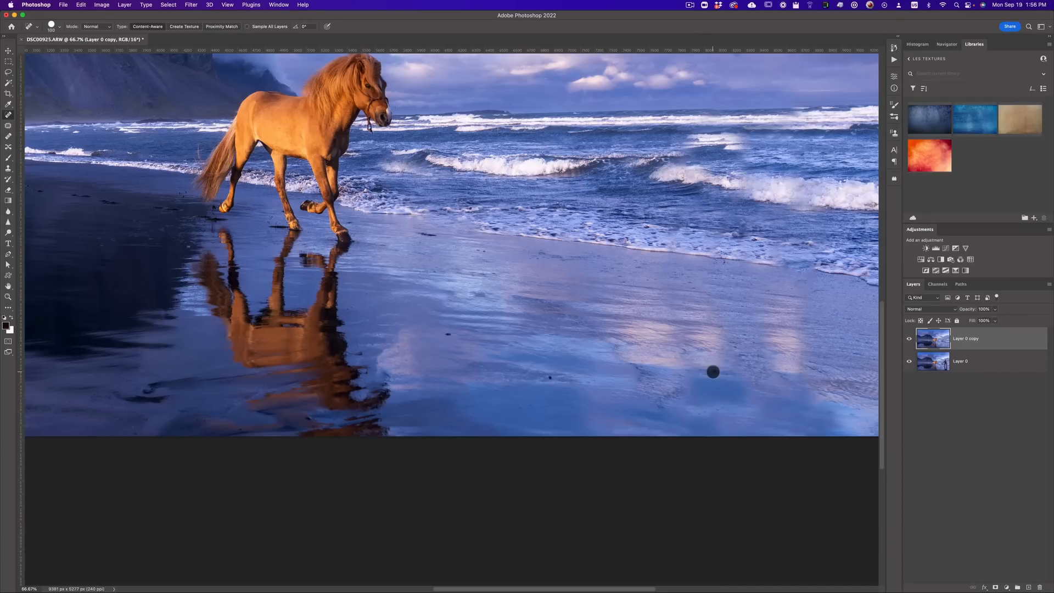
pyautogui.click(550, 376)
pyautogui.moveTo(704, 312)
pyautogui.mouseDown()
pyautogui.moveTo(699, 348)
pyautogui.moveTo(596, 318)
pyautogui.mouseUp()
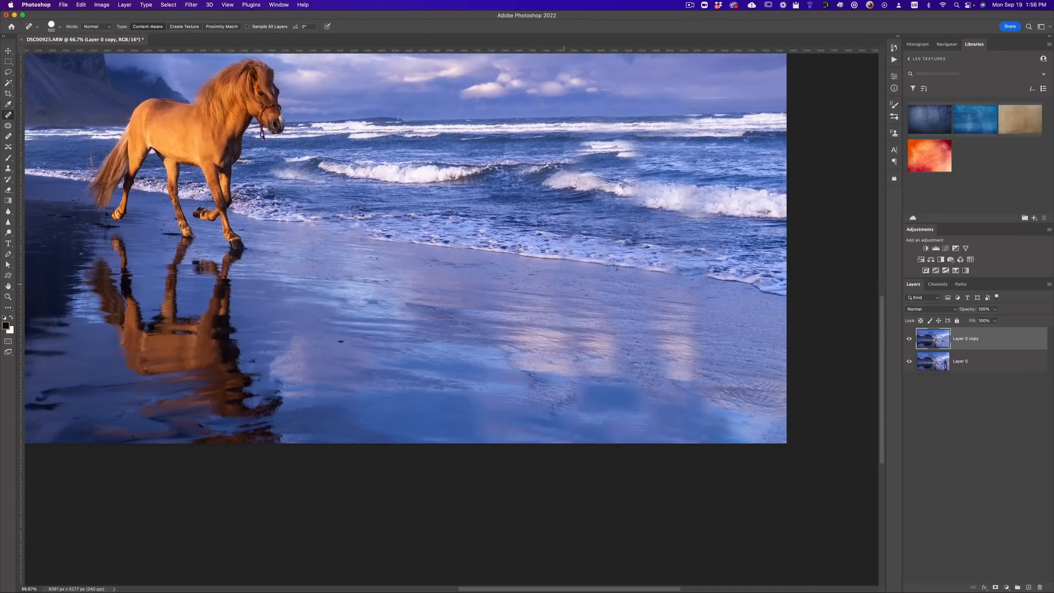
# Set the Clone Stamp opacity to 50% and blend clean sand over the repeated bright reflections below the shoreline
pyautogui.press('s')
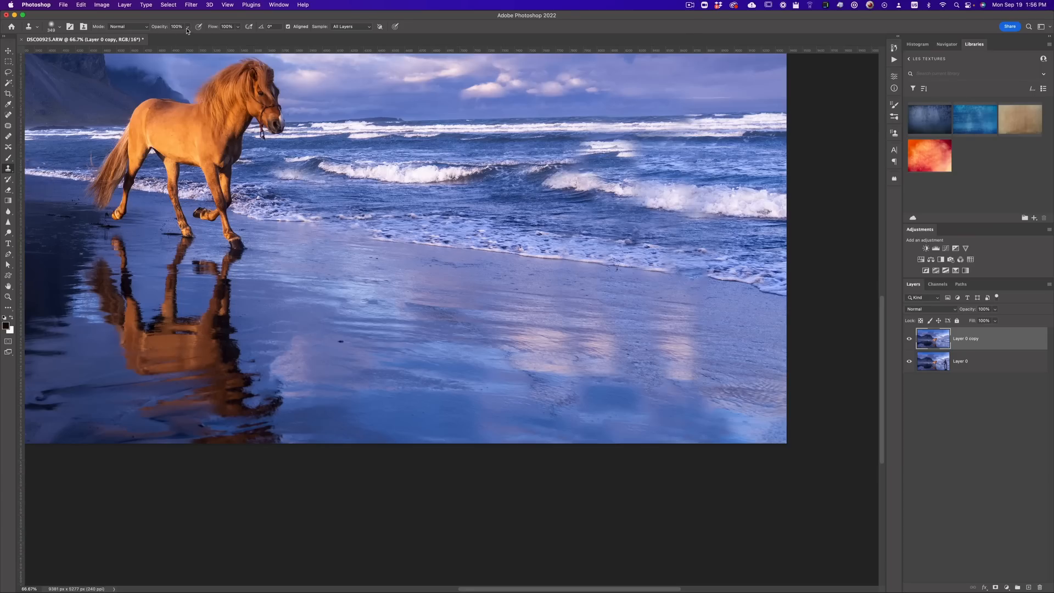
pyautogui.click(187, 27)
pyautogui.click(169, 37)
pyautogui.keyDown('alt'); pyautogui.click(531, 324); pyautogui.keyUp('alt')
pyautogui.moveTo(614, 340)
pyautogui.mouseDown()
pyautogui.moveTo(637, 351)
pyautogui.moveTo(643, 371)
pyautogui.mouseUp()
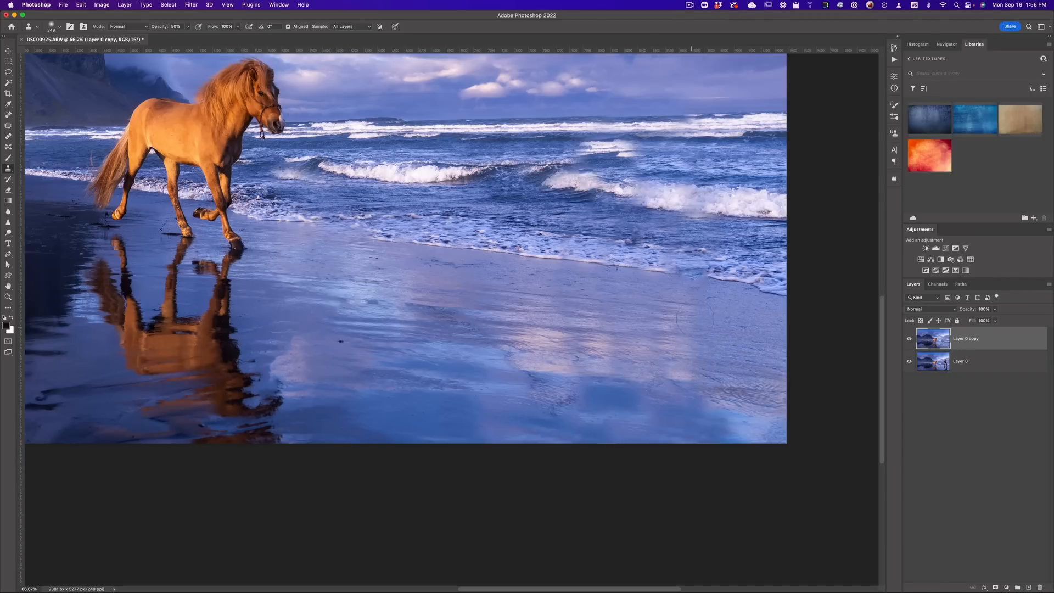
pyautogui.moveTo(527, 335)
pyautogui.mouseDown()
pyautogui.moveTo(551, 336)
pyautogui.moveTo(577, 365)
pyautogui.mouseUp()
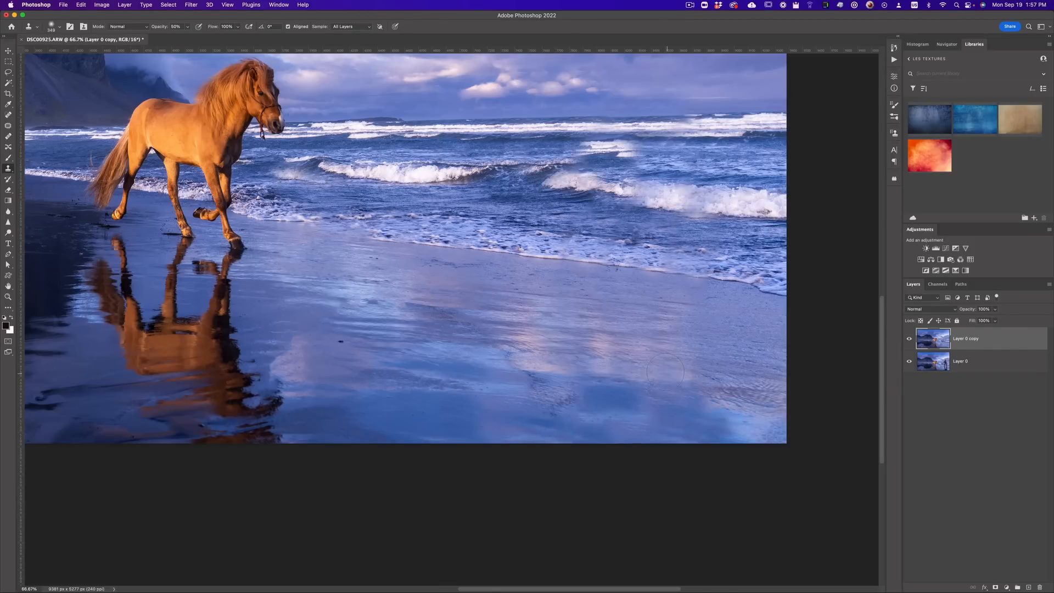
# View the whole photo and compare the retouched layer copy with the original by toggling its visibility
pyautogui.press('z')
pyautogui.keyDown('alt'); pyautogui.click(479, 324); pyautogui.keyUp('alt')
pyautogui.keyDown('alt'); pyautogui.click(480, 324); pyautogui.keyUp('alt')
pyautogui.keyDown('alt'); pyautogui.click(480, 324); pyautogui.keyUp('alt')
pyautogui.keyDown('alt'); pyautogui.click(641, 368); pyautogui.keyUp('alt')
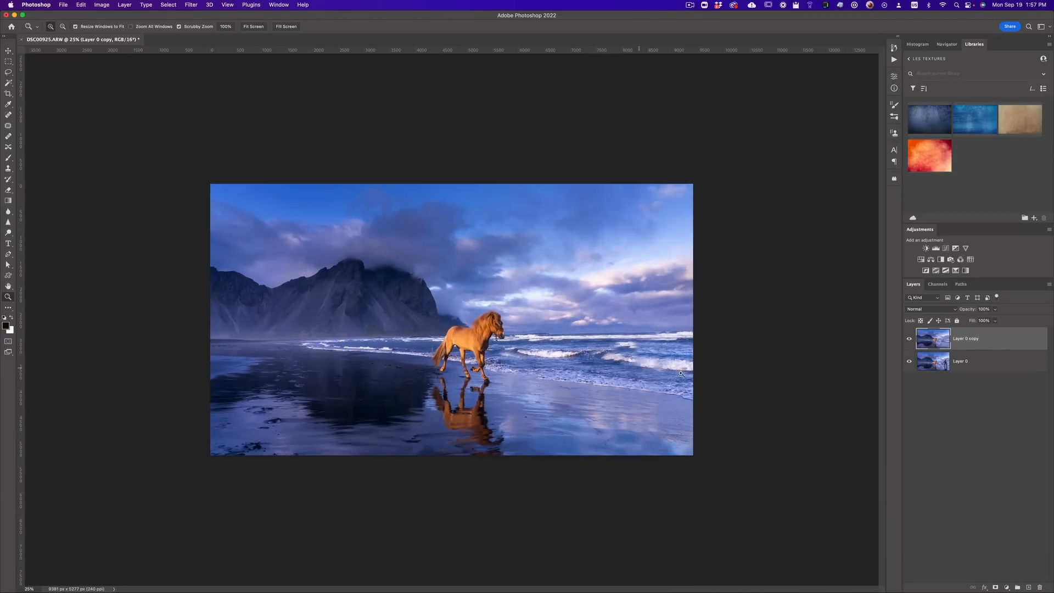
pyautogui.click(909, 341)
pyautogui.click(909, 342)
pyautogui.click(909, 341)
# Inspect the retouched waves and beach close up and in the full image at several zoom levels
pyautogui.click(615, 362)
pyautogui.doubleClick(665, 371)
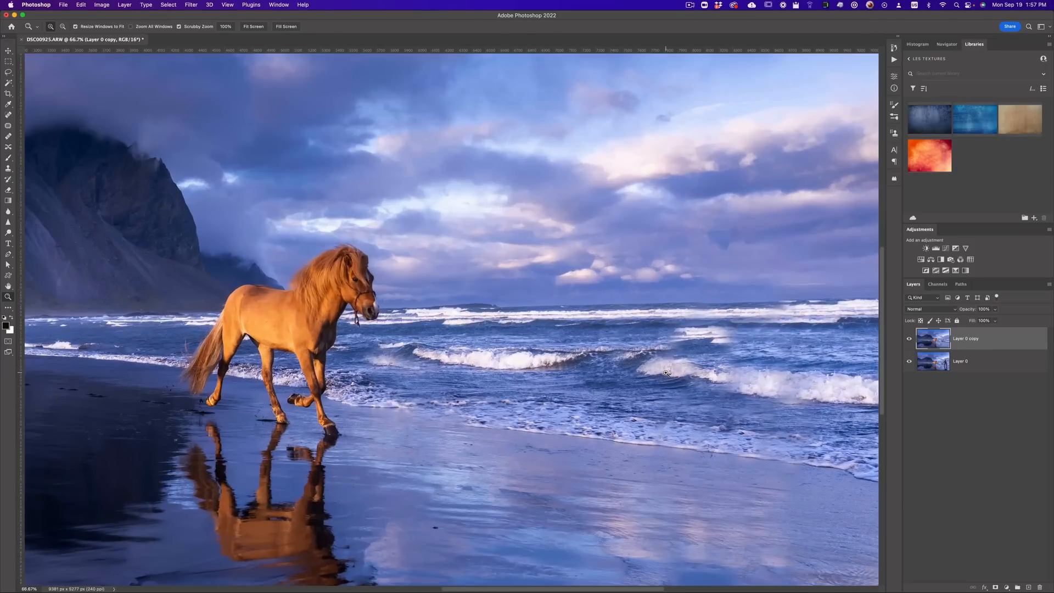
pyautogui.keyDown('alt'); pyautogui.click(665, 372); pyautogui.keyUp('alt')
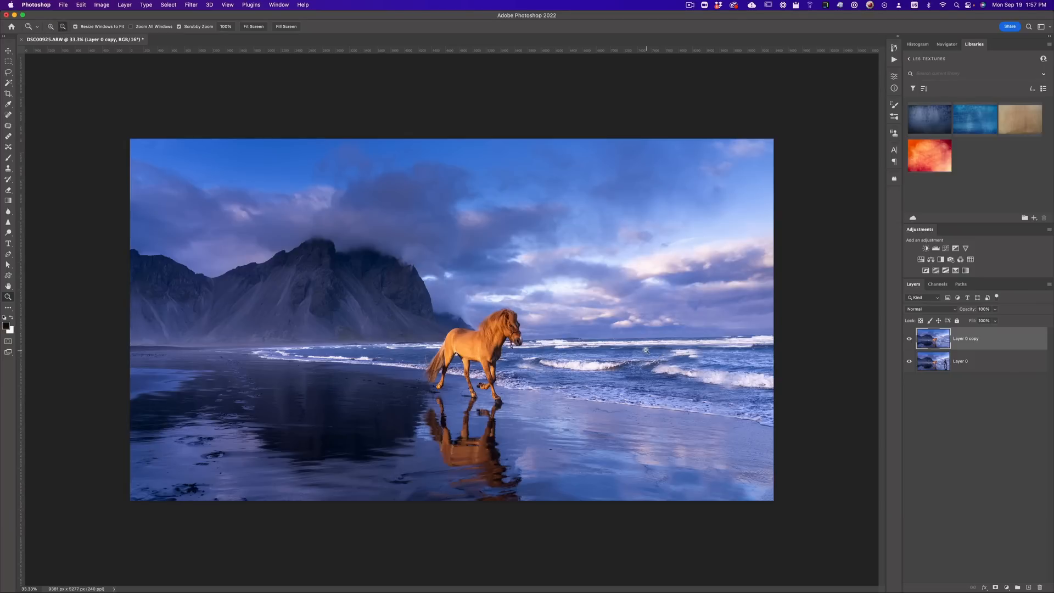
pyautogui.keyDown('alt'); pyautogui.click(645, 350); pyautogui.keyUp('alt')
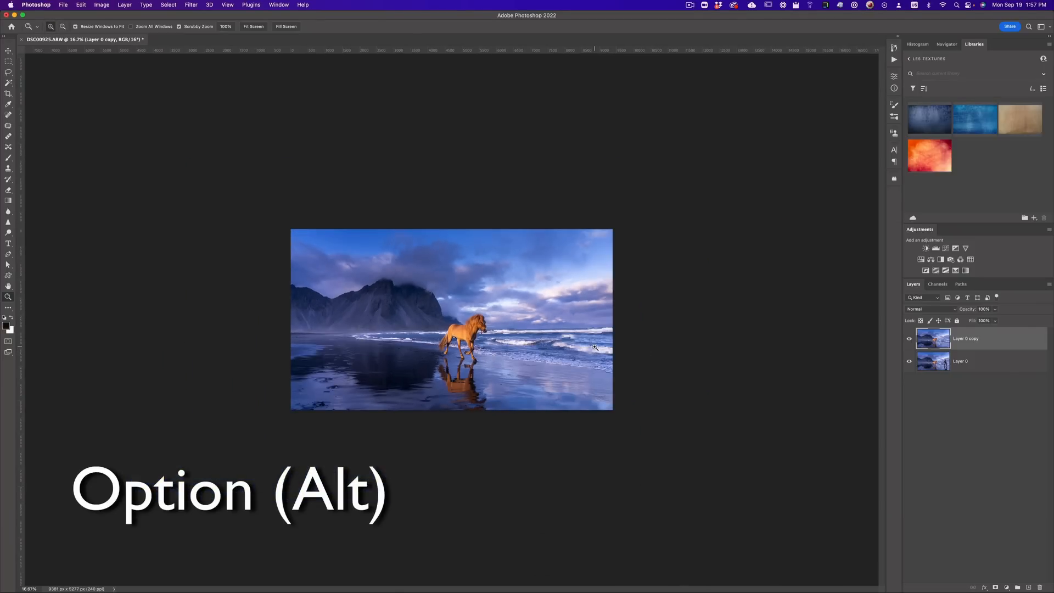
pyautogui.press('super+equal')
pyautogui.press('super+equal')
pyautogui.press('super+equal')
pyautogui.press('super+equal')
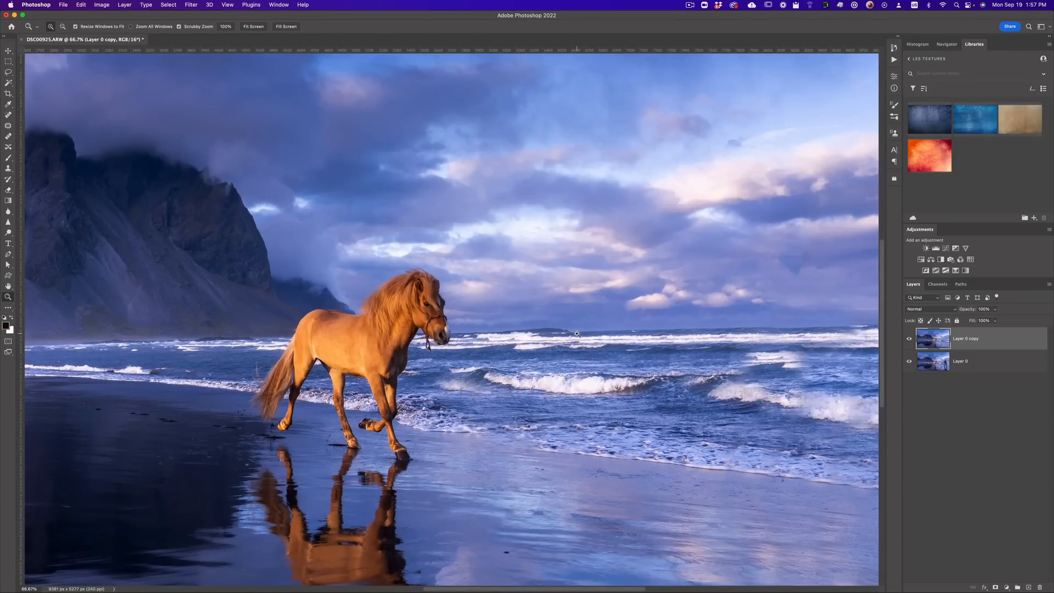
pyautogui.press('super+minus')
pyautogui.press('super+minus')
pyautogui.press('super+minus')
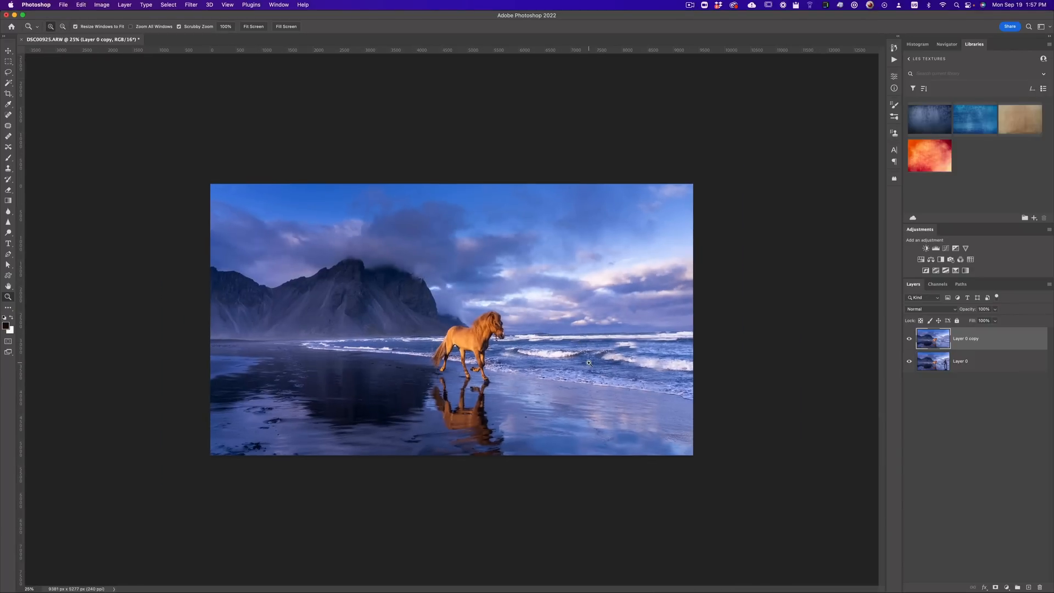
pyautogui.press('super+equal')
pyautogui.press('super+equal')
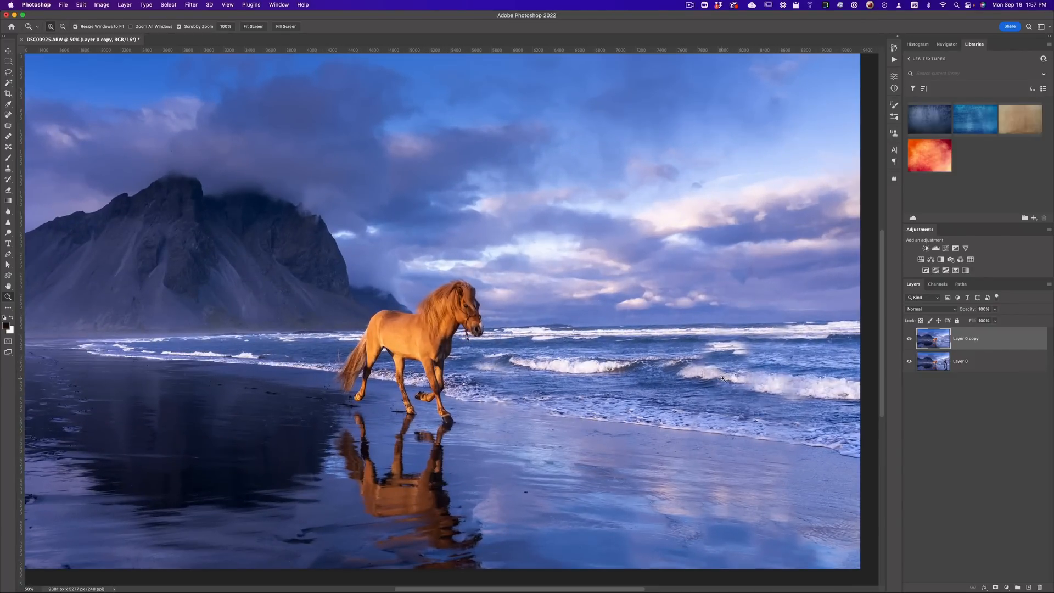
# Clone darker water over the far end of the large white wave with a bigger Clone Stamp brush at 100% opacity
pyautogui.click(773, 387)
pyautogui.press('s')
pyautogui.moveTo(158, 23); pyautogui.dragTo(267, 32)
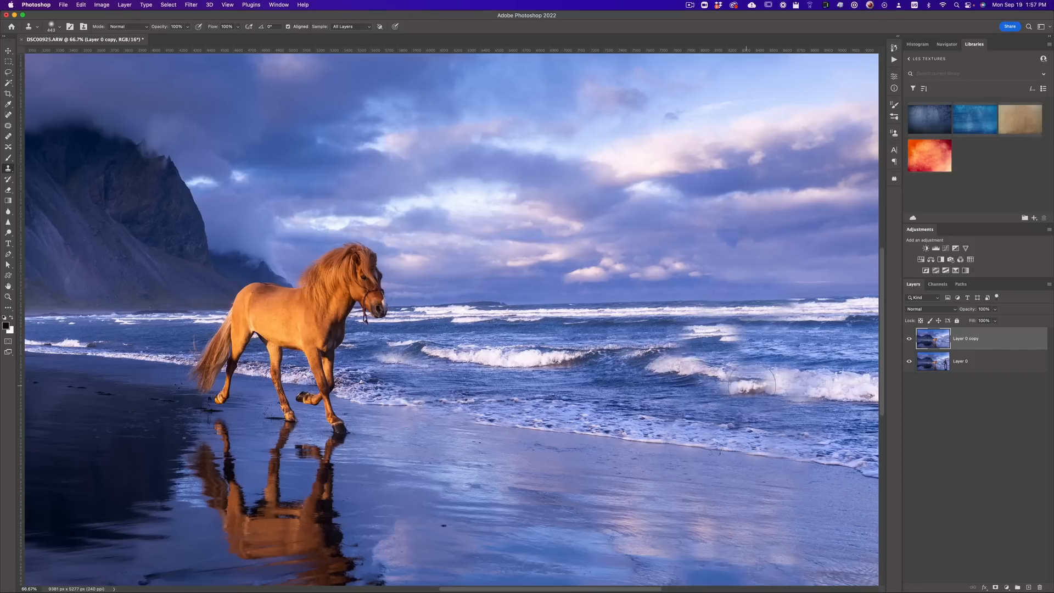
pyautogui.moveTo(757, 379)
pyautogui.mouseDown()
pyautogui.moveTo(747, 378)
pyautogui.moveTo(869, 393)
pyautogui.mouseUp()
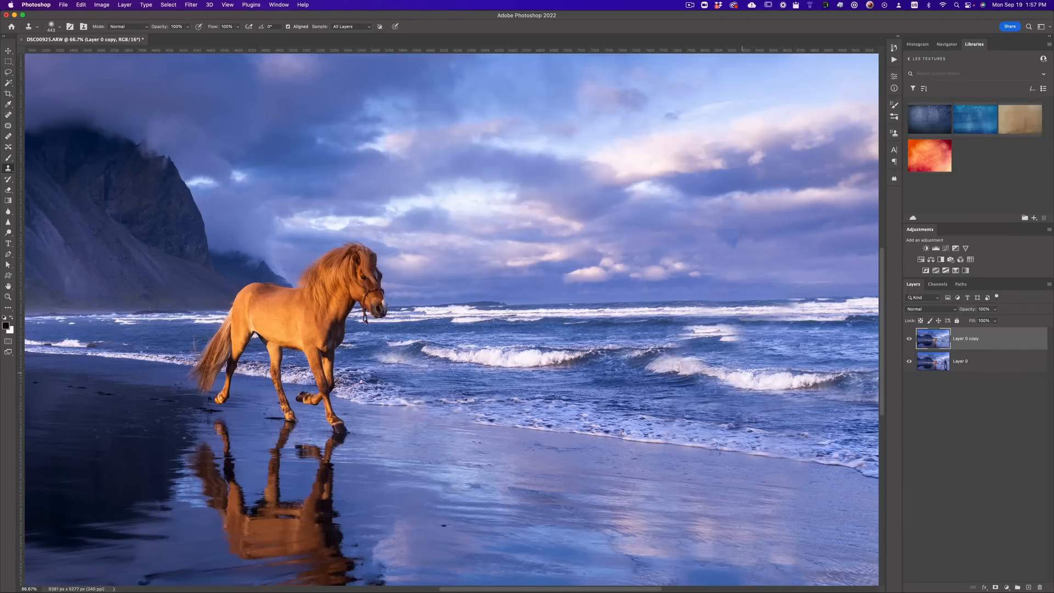
pyautogui.press('z')
pyautogui.keyDown('alt'); pyautogui.click(519, 429); pyautogui.keyUp('alt')
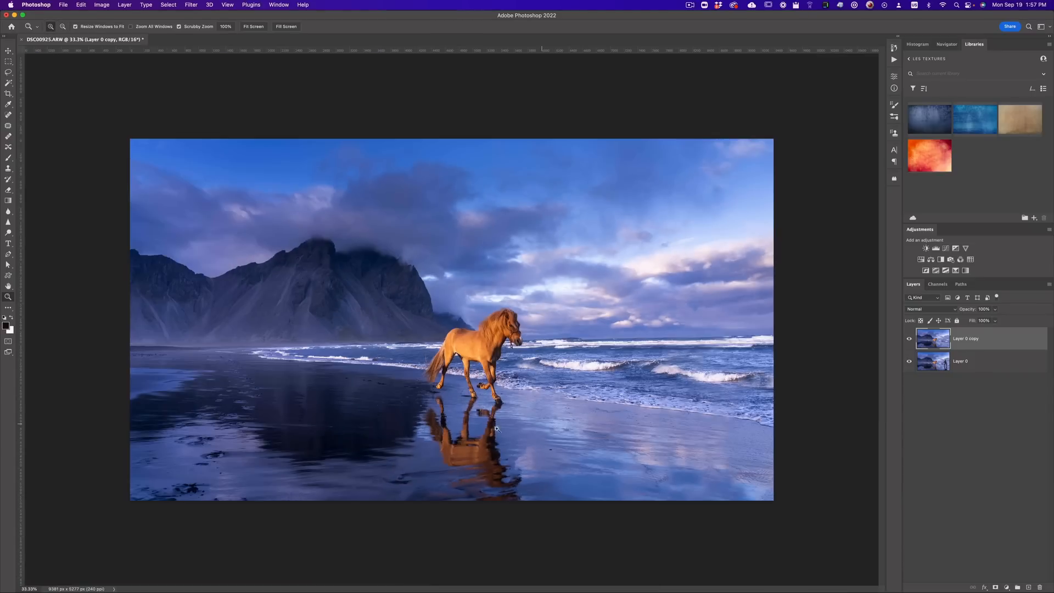
# Set the Clone Stamp opacity to 59% and blend a small patch of water between the horizon surf and the breaking waves
pyautogui.click(716, 343)
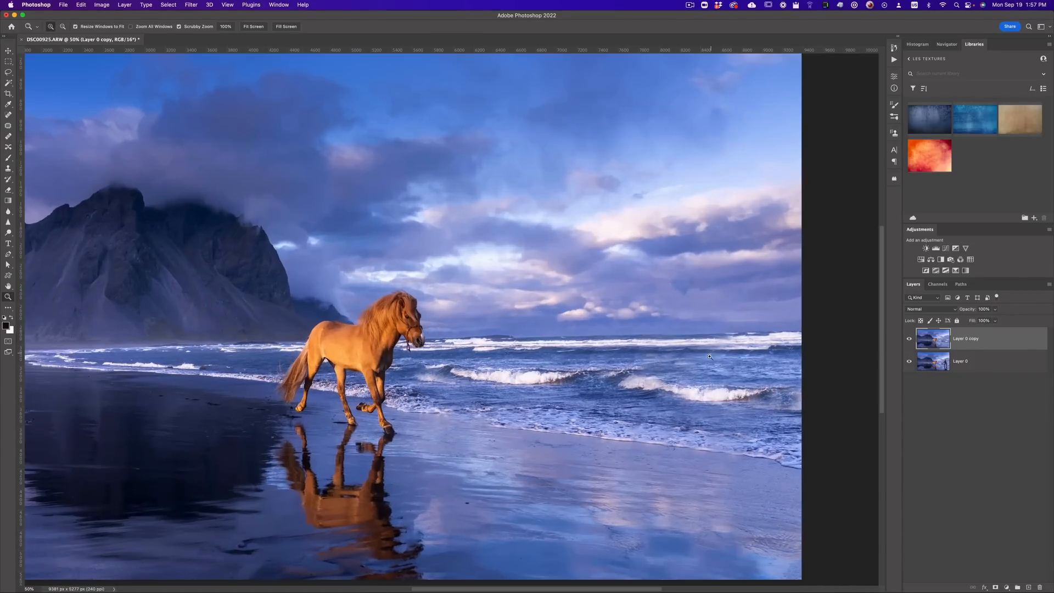
pyautogui.click(720, 361)
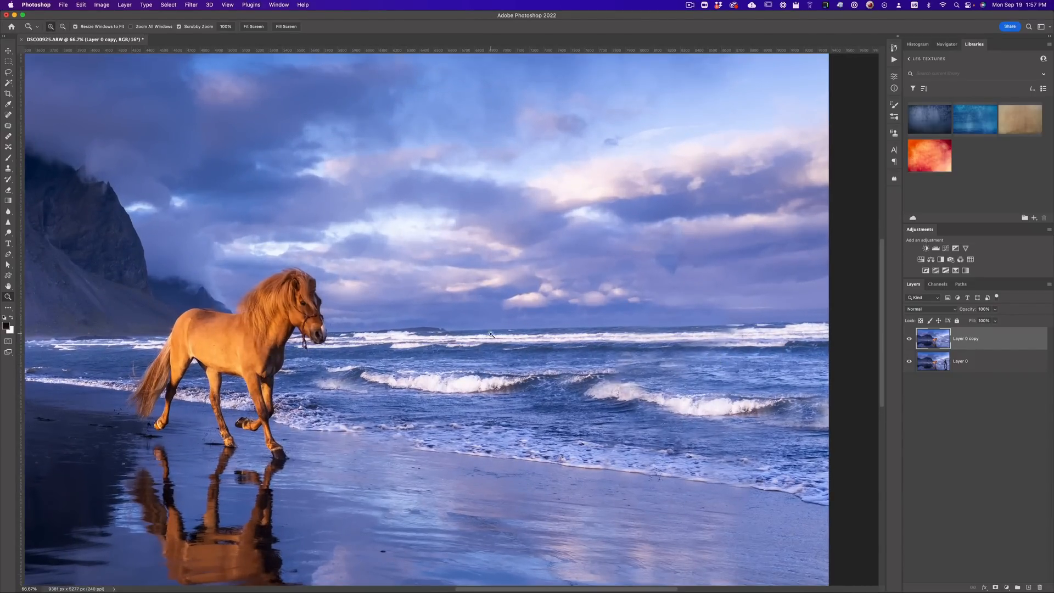
pyautogui.press('s')
pyautogui.moveTo(187, 27); pyautogui.dragTo(175, 41)
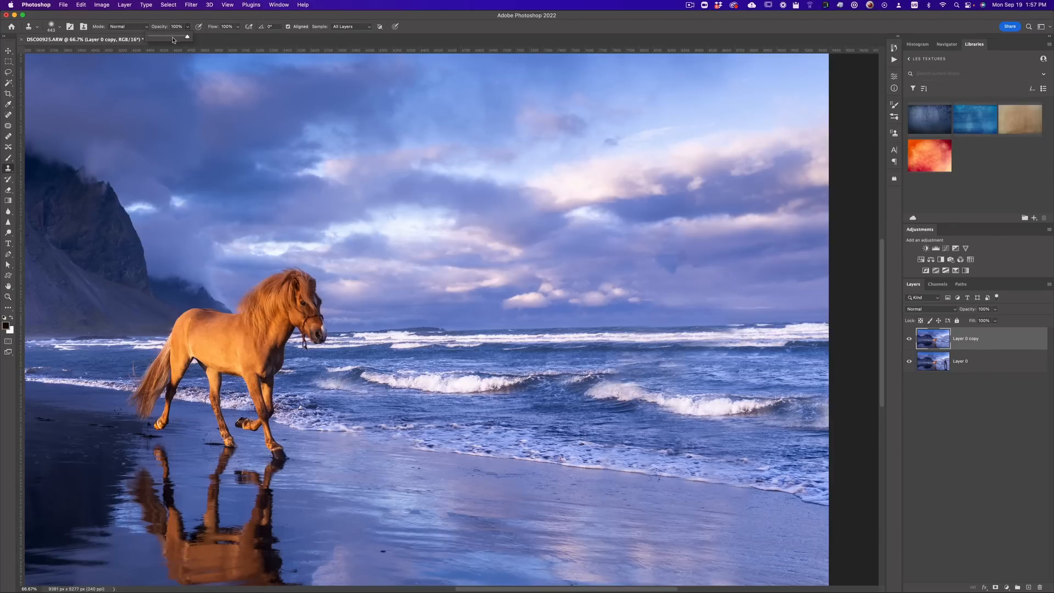
pyautogui.moveTo(509, 355); pyautogui.dragTo(502, 354)
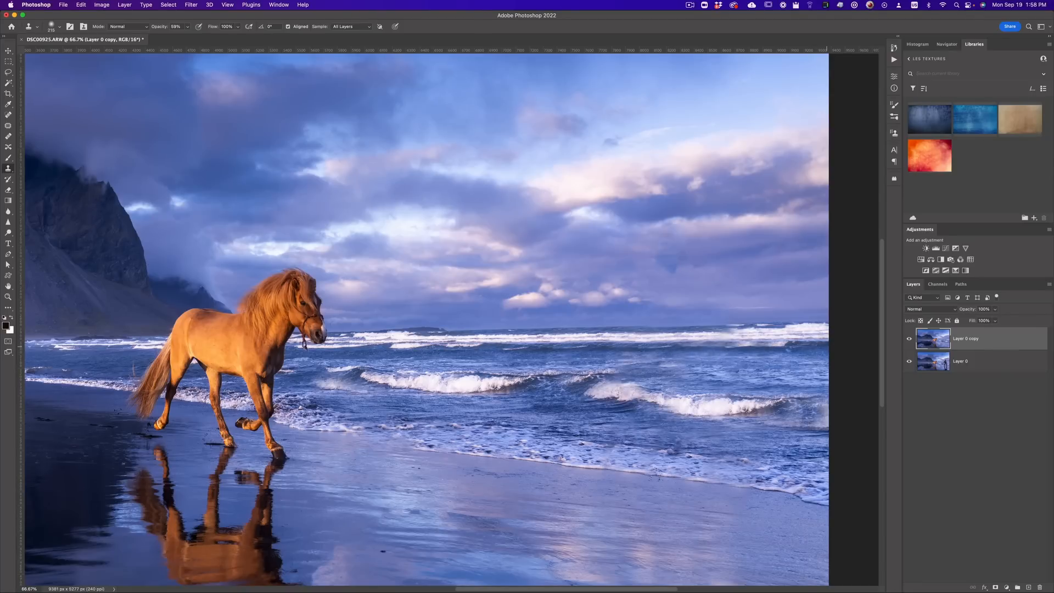
# View the whole photo and compare it before and after retouching by toggling the layer copy's visibility
pyautogui.press('z')
pyautogui.press('super+minus')
pyautogui.press('super+minus')
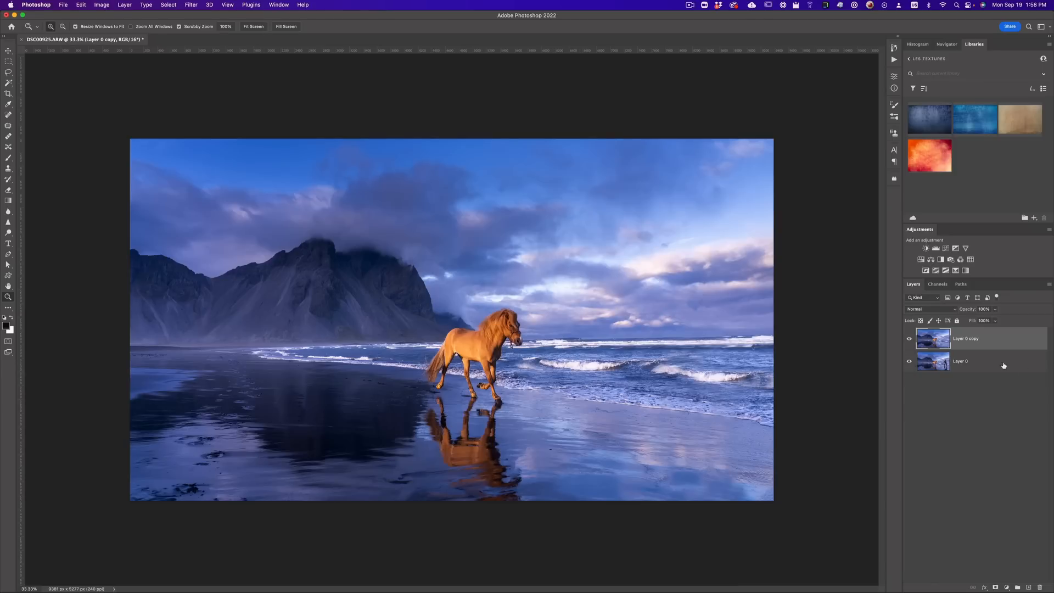
pyautogui.click(910, 339)
pyautogui.click(909, 338)
# Close the retouched horse photo with its changes saved and return to Lightroom Classic
pyautogui.press('super+Tab')
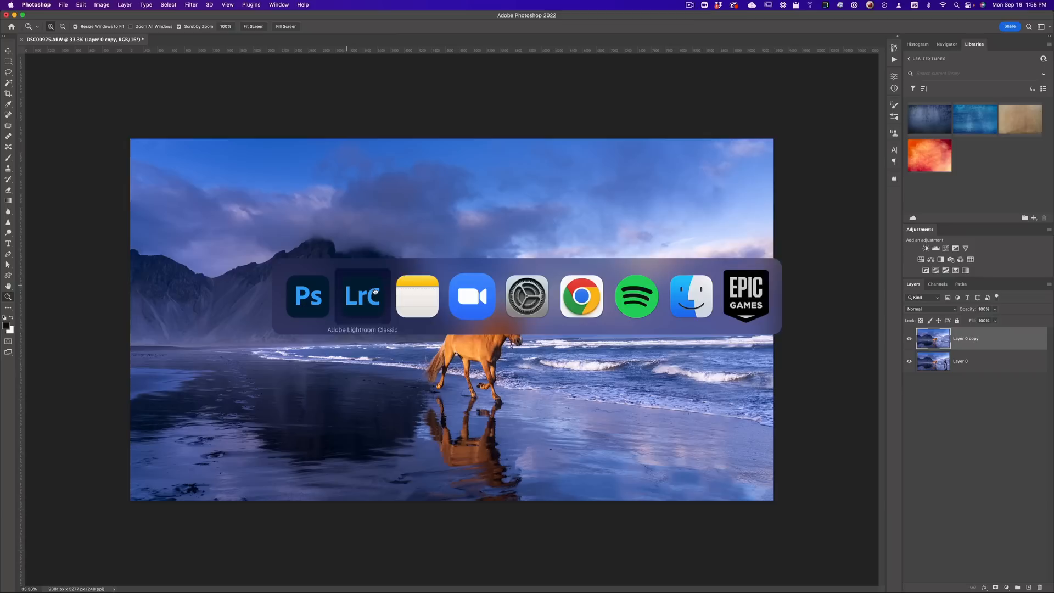
pyautogui.click(314, 297)
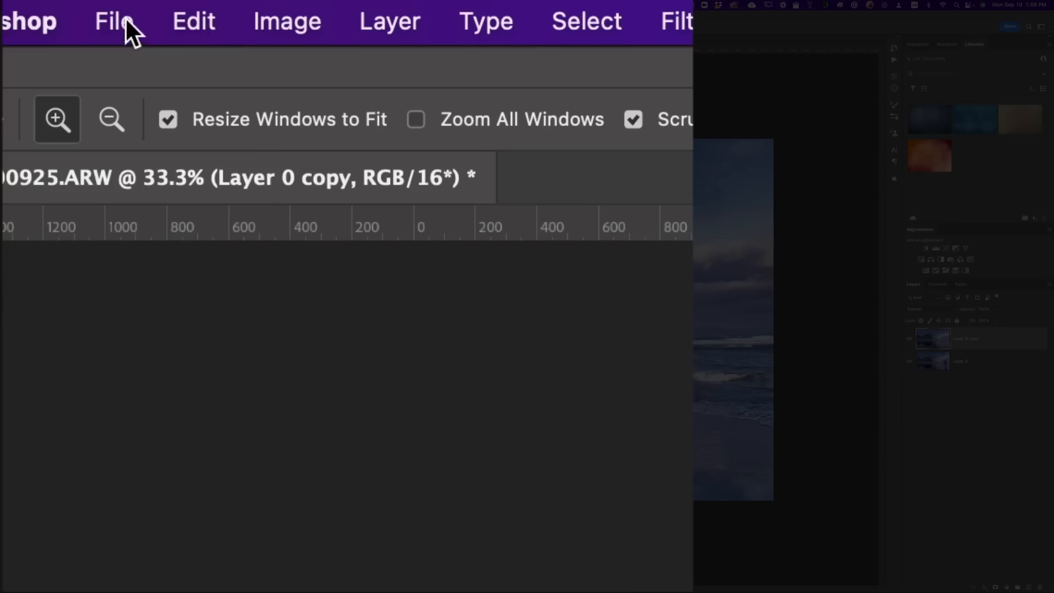
pyautogui.click(64, 5)
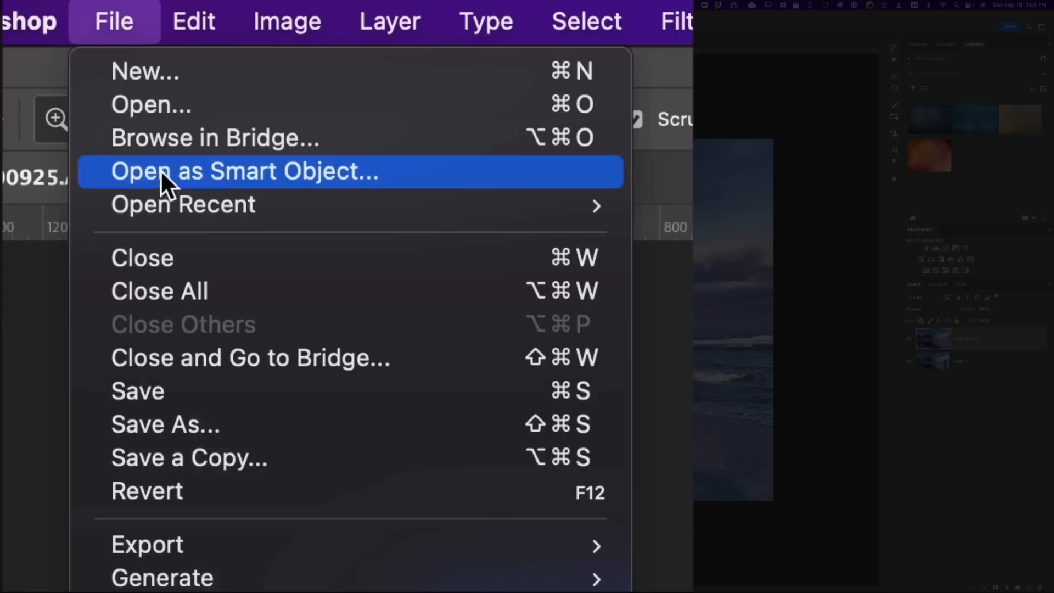
pyautogui.click(206, 262)
pyautogui.click(557, 207)
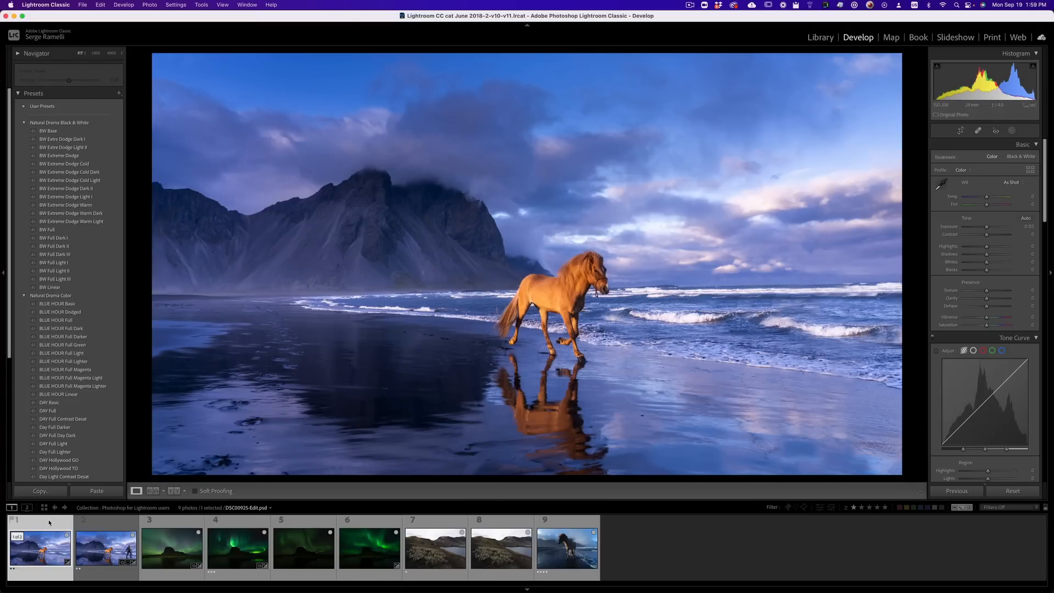
# Open the aurora photo DSC00289.ARW and display the info overlay with shutter speed, aperture, ISO and lens
pyautogui.click(177, 523)
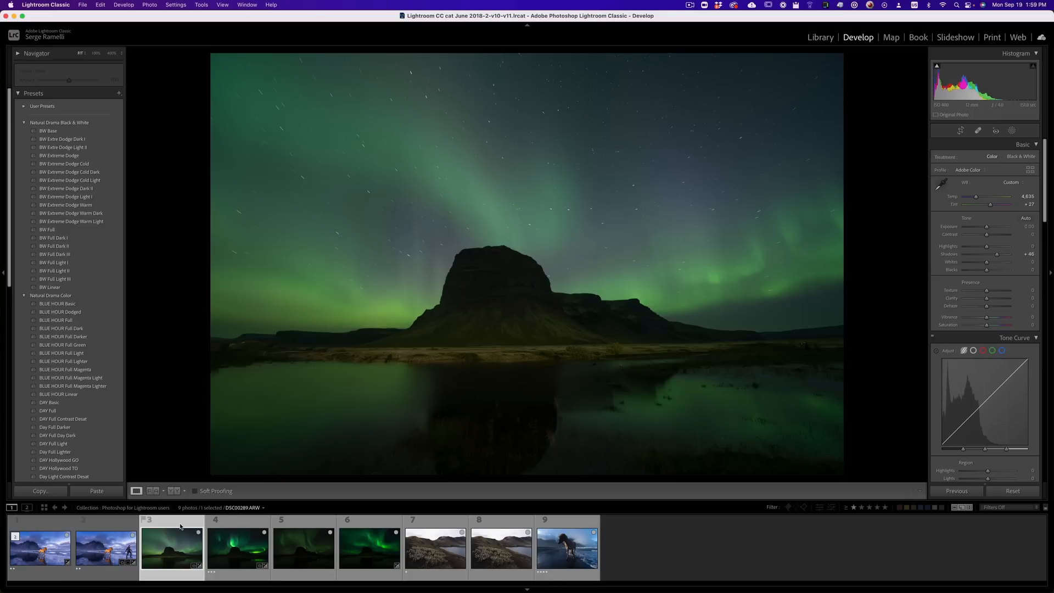
pyautogui.moveTo(481, 277); pyautogui.dragTo(607, 277)
pyautogui.press('i')
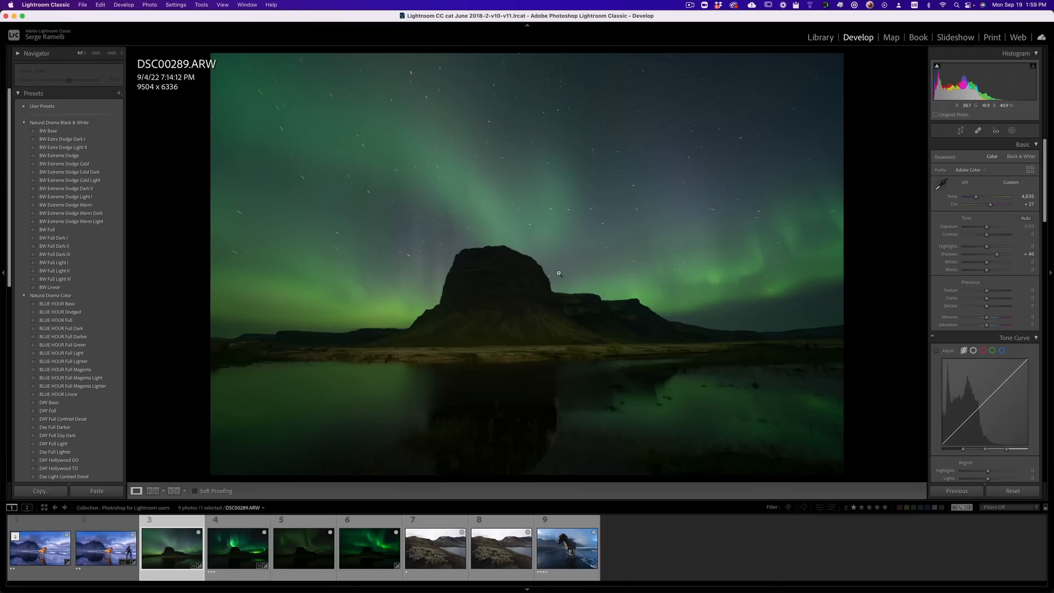
pyautogui.press('i')
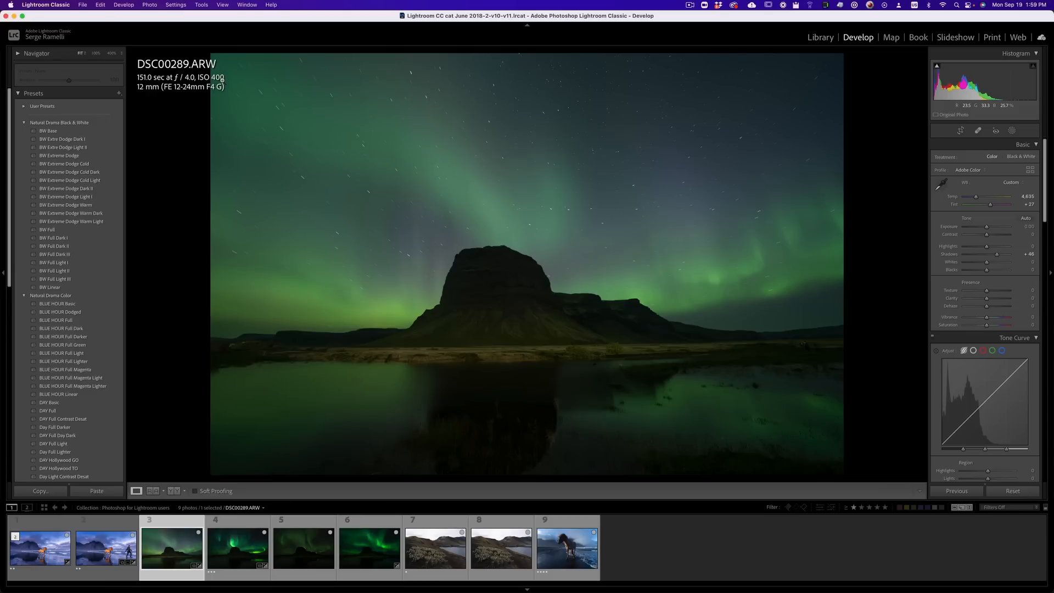
# Examine the star trails in the sky of the long-exposure aurora photo at high magnification and at 100%
pyautogui.click(637, 169)
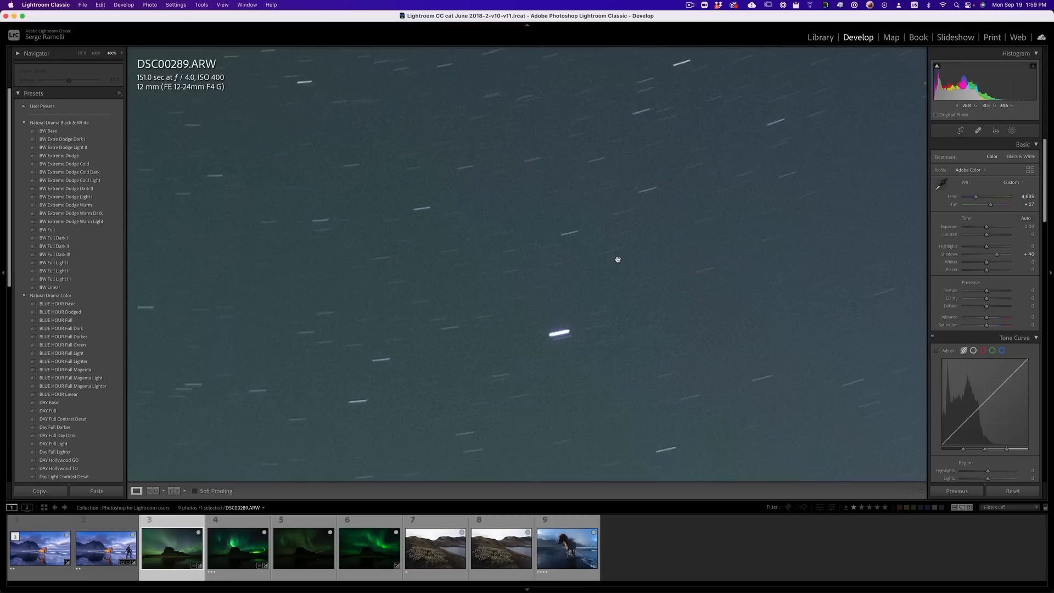
pyautogui.moveTo(357, 401); pyautogui.dragTo(574, 141)
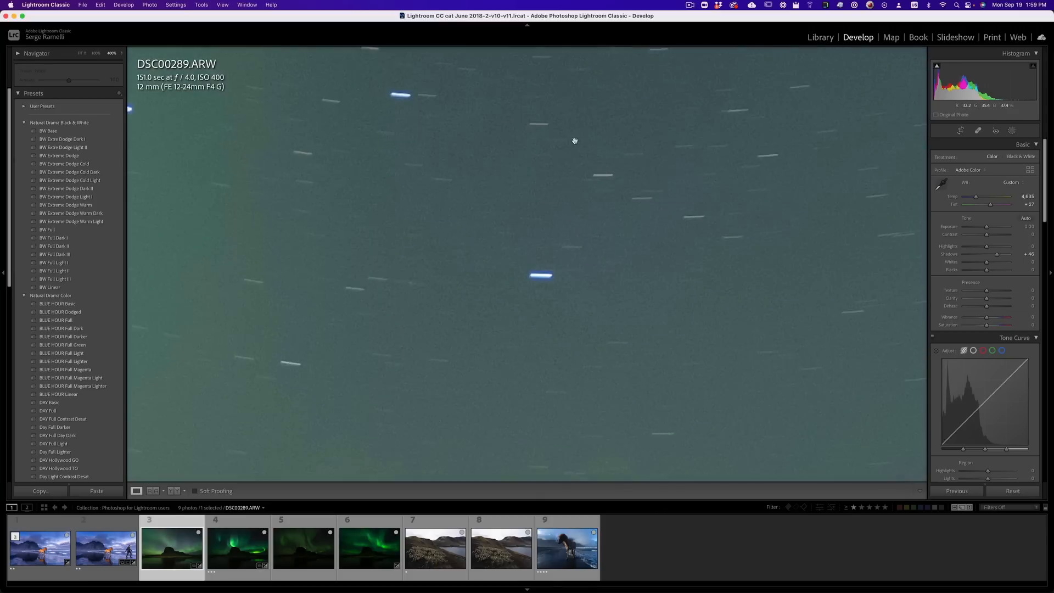
pyautogui.click(529, 207)
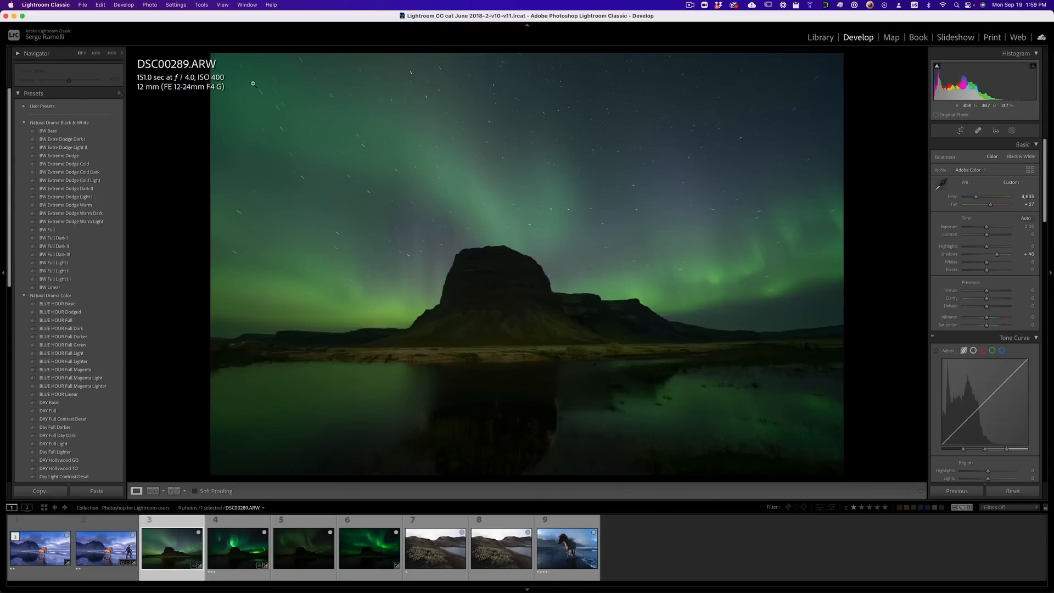
pyautogui.click(97, 53)
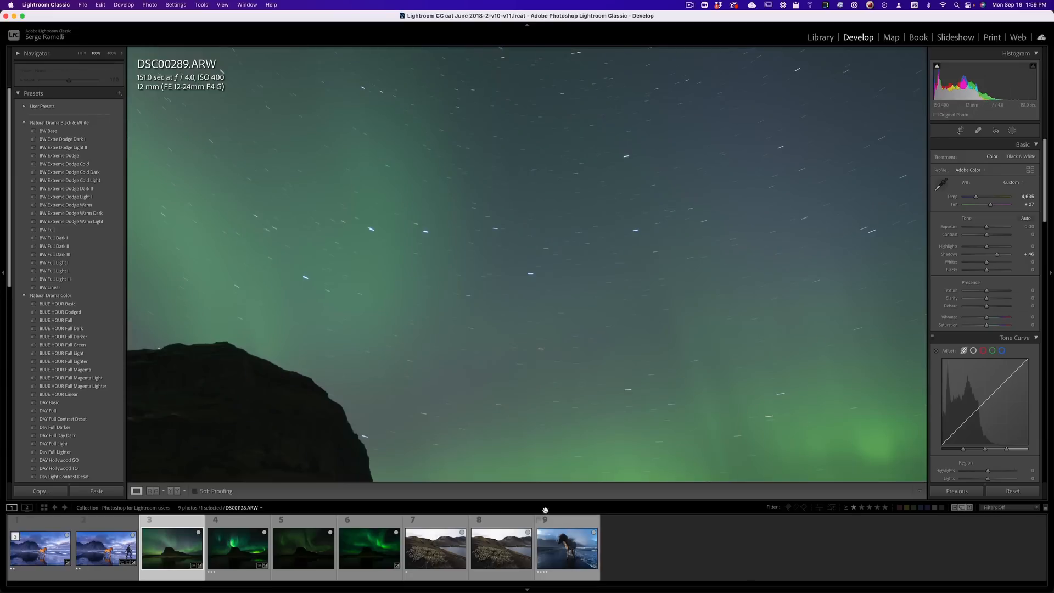
pyautogui.moveTo(254, 452); pyautogui.dragTo(576, 101)
pyautogui.moveTo(736, 225); pyautogui.dragTo(666, 226)
pyautogui.click(541, 196)
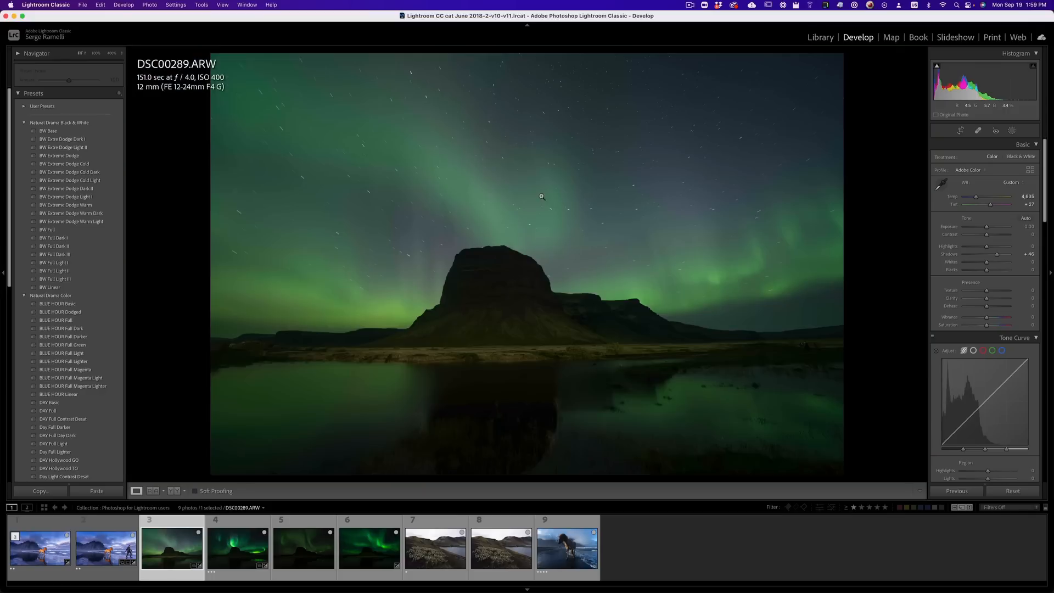
# Compare the exposure settings and aurora of DSC00289.ARW with those of Iceland_DayFour-44.ARW
pyautogui.click(245, 525)
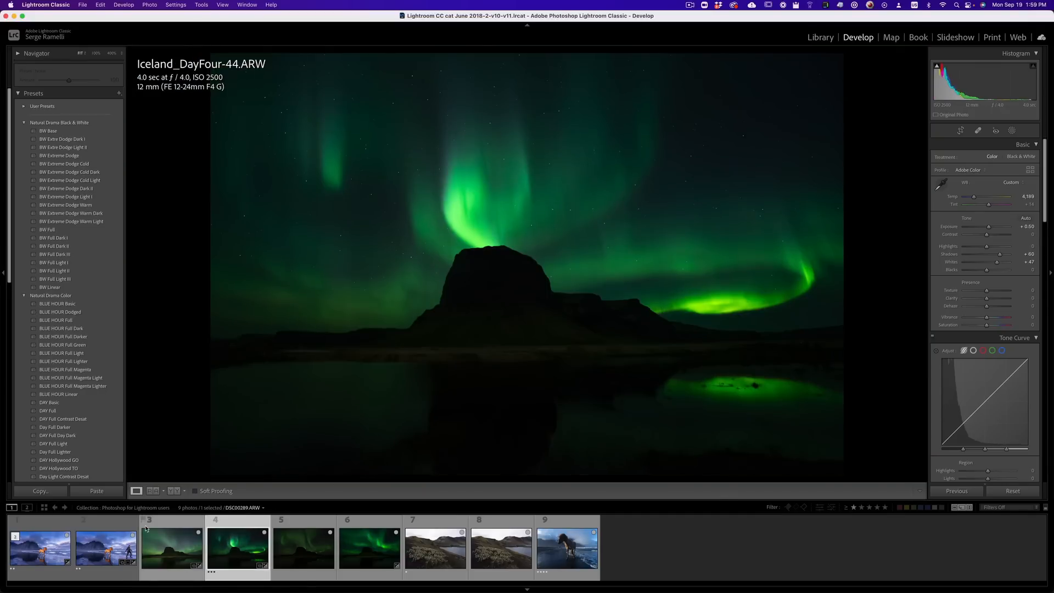
pyautogui.click(165, 529)
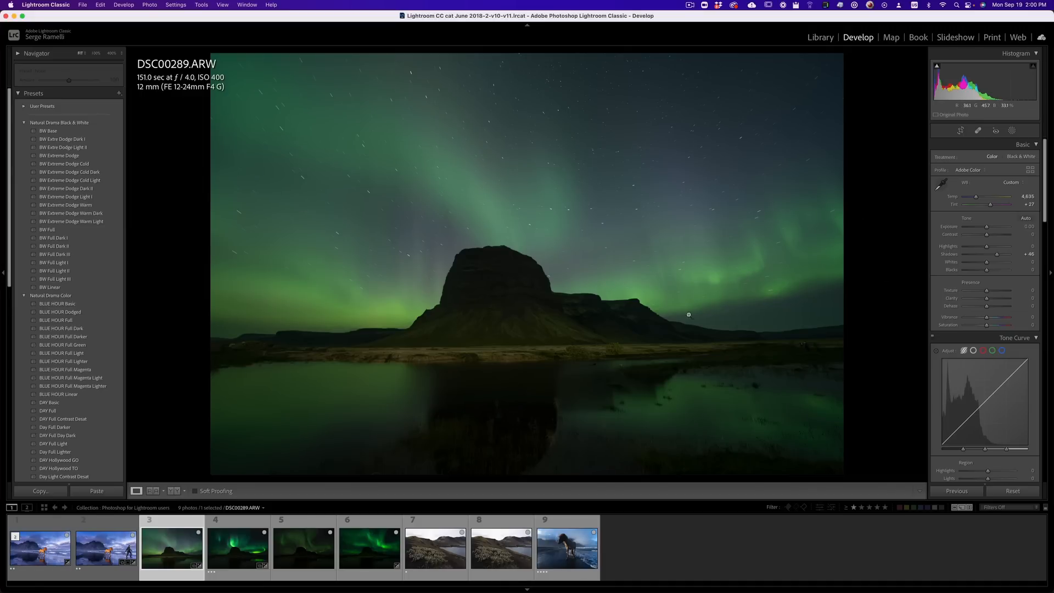
pyautogui.click(249, 522)
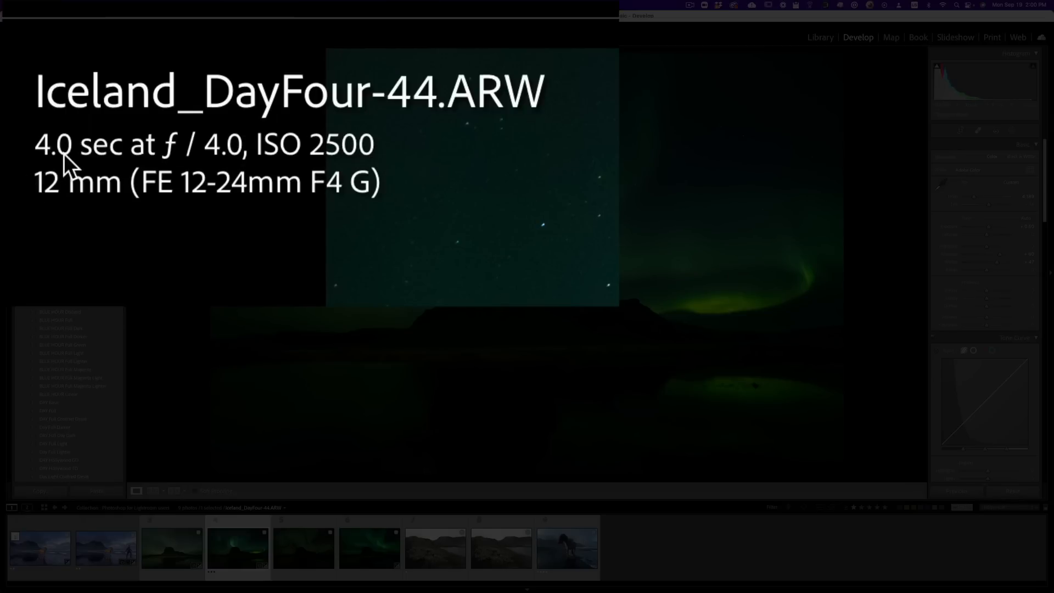
pyautogui.click(179, 528)
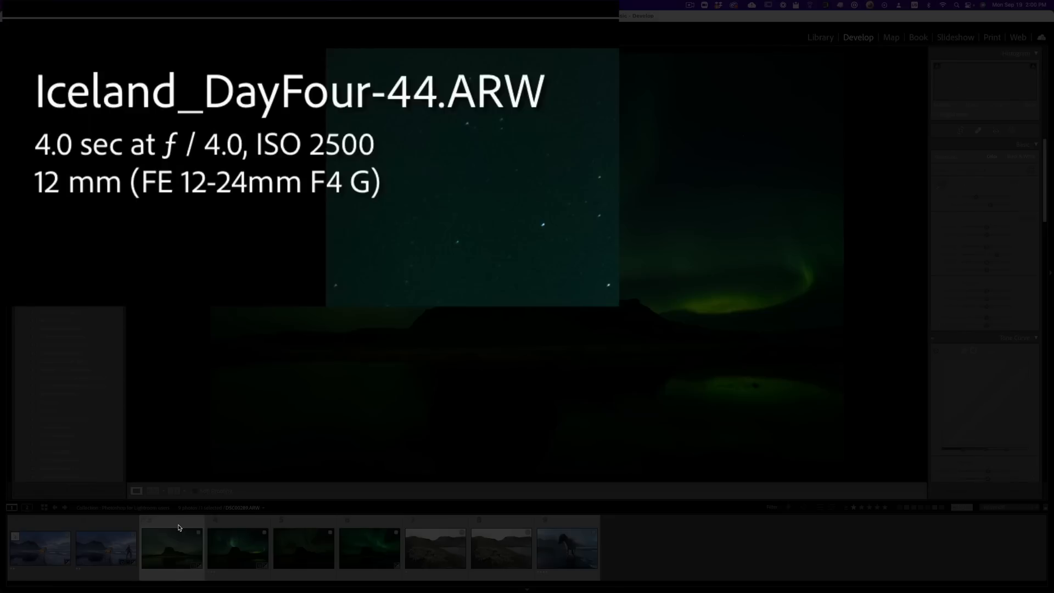
pyautogui.click(249, 526)
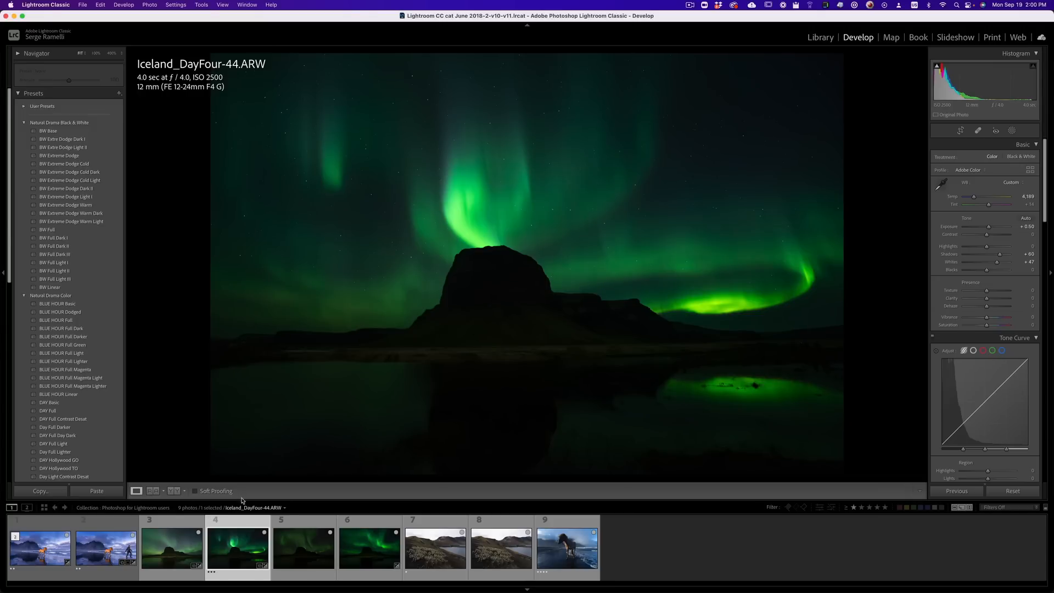
# Review the other short-exposure aurora shots, DSC00297.ARW and DSC00298.ARW, against Iceland_DayFour-44.ARW
pyautogui.click(302, 522)
pyautogui.click(361, 522)
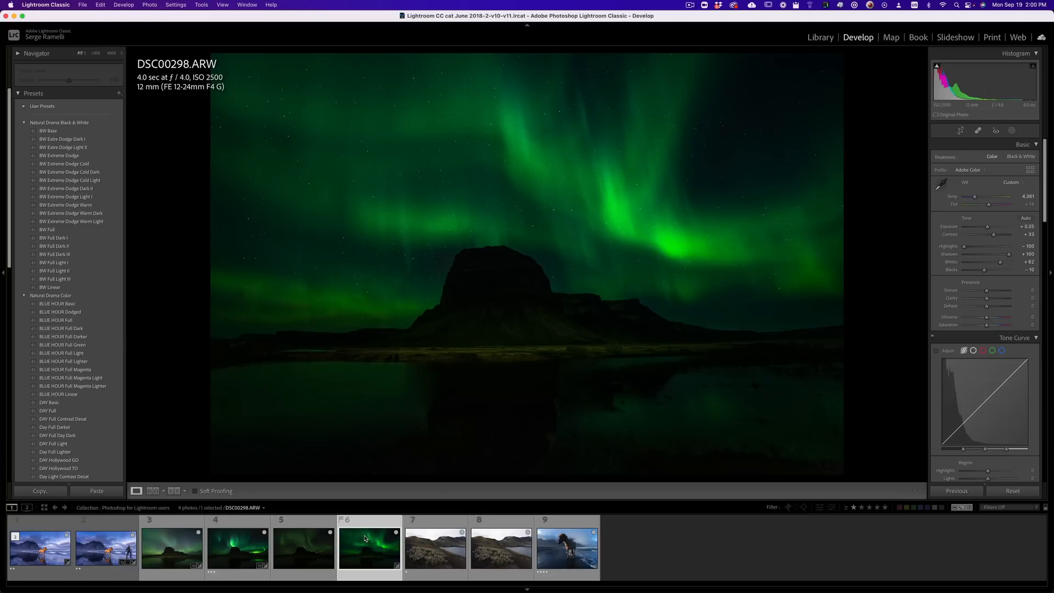
pyautogui.click(175, 546)
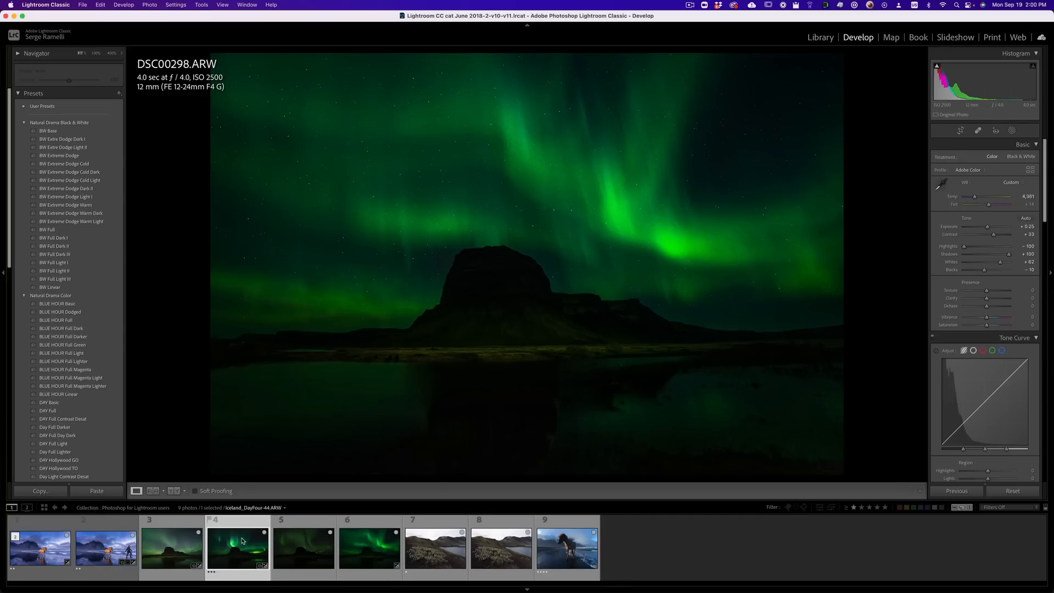
pyautogui.click(311, 552)
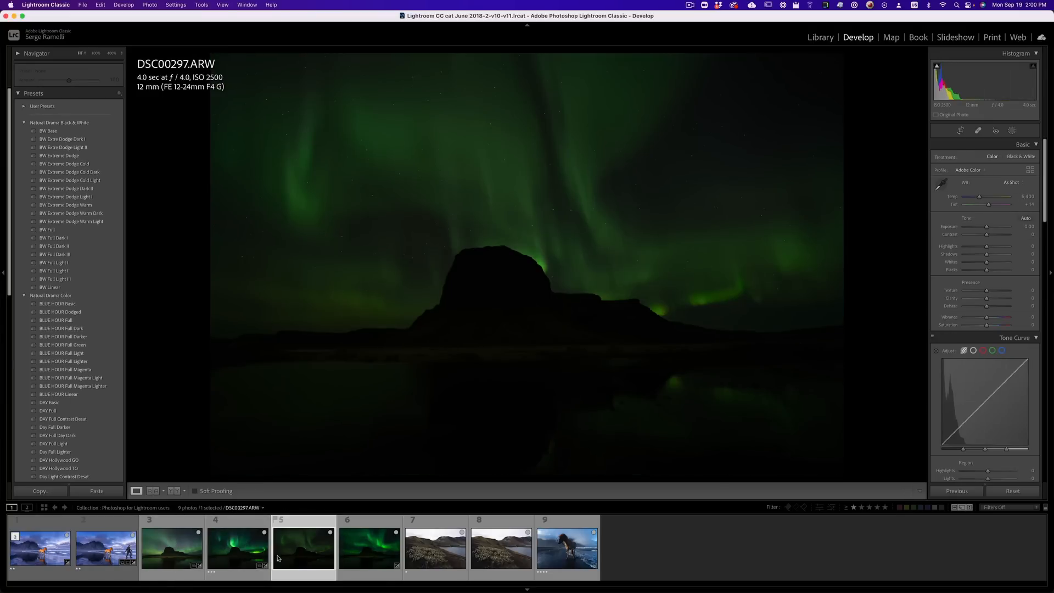
pyautogui.click(239, 549)
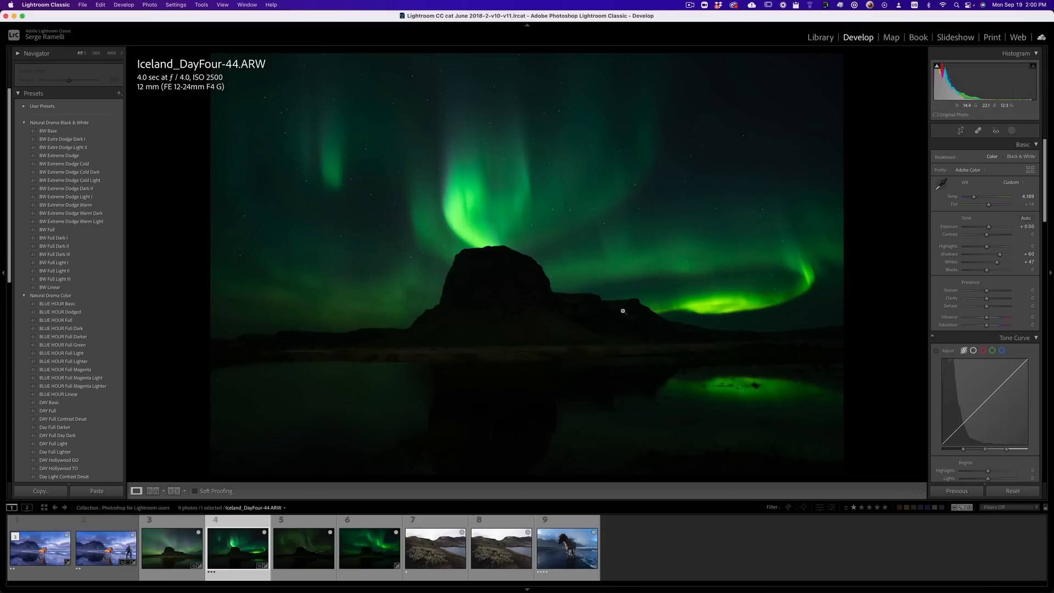
pyautogui.click(307, 551)
pyautogui.click(254, 546)
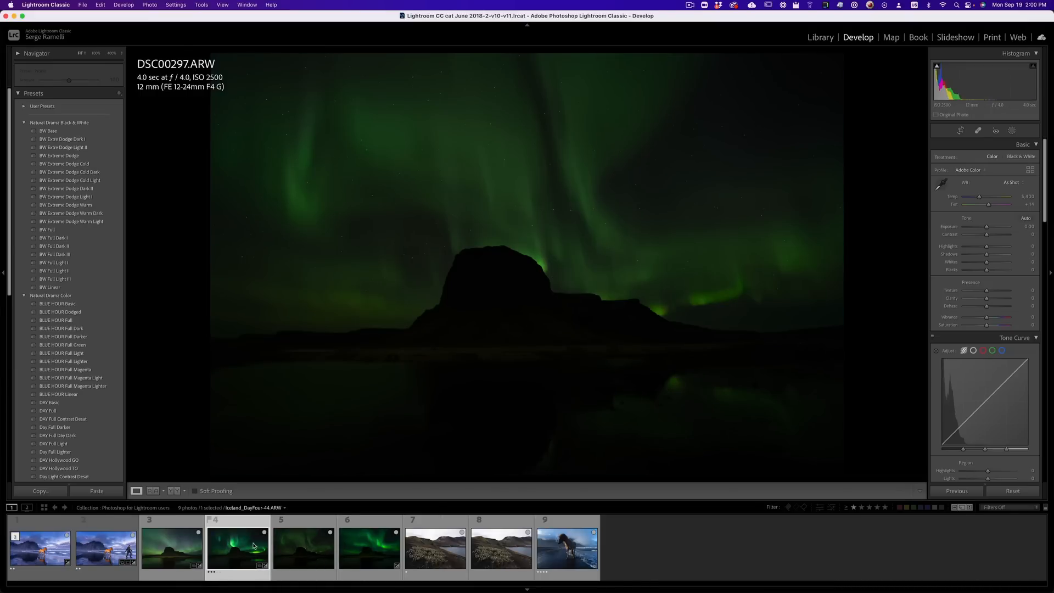
# Reset the develop settings of DSC00289.ARW and set its white balance to Temp 4,189 and Tint +29
pyautogui.click(172, 547)
pyautogui.click(1012, 491)
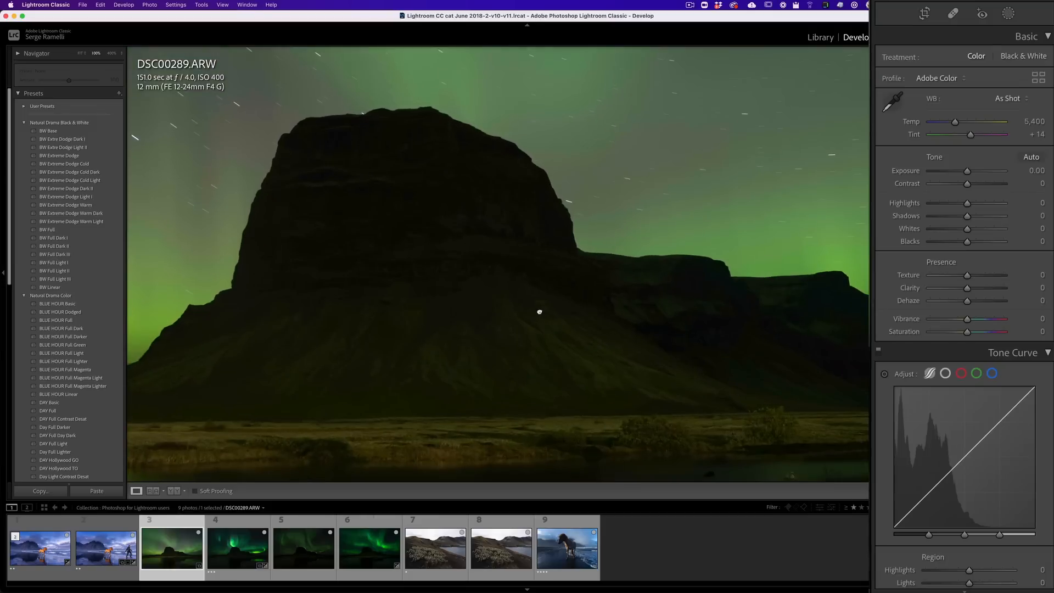
pyautogui.click(540, 312)
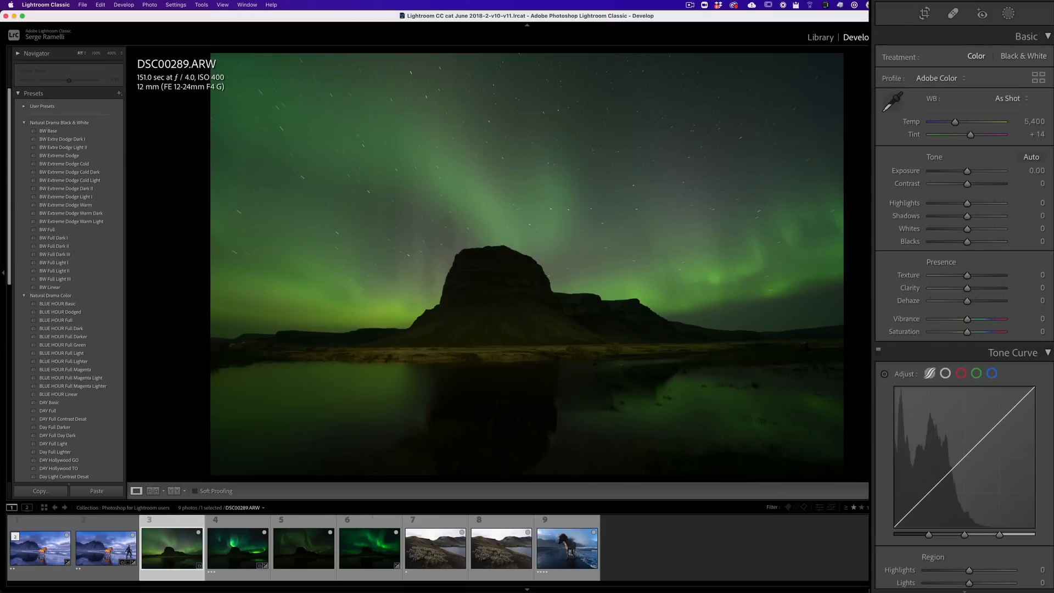
pyautogui.moveTo(955, 128); pyautogui.dragTo(945, 130)
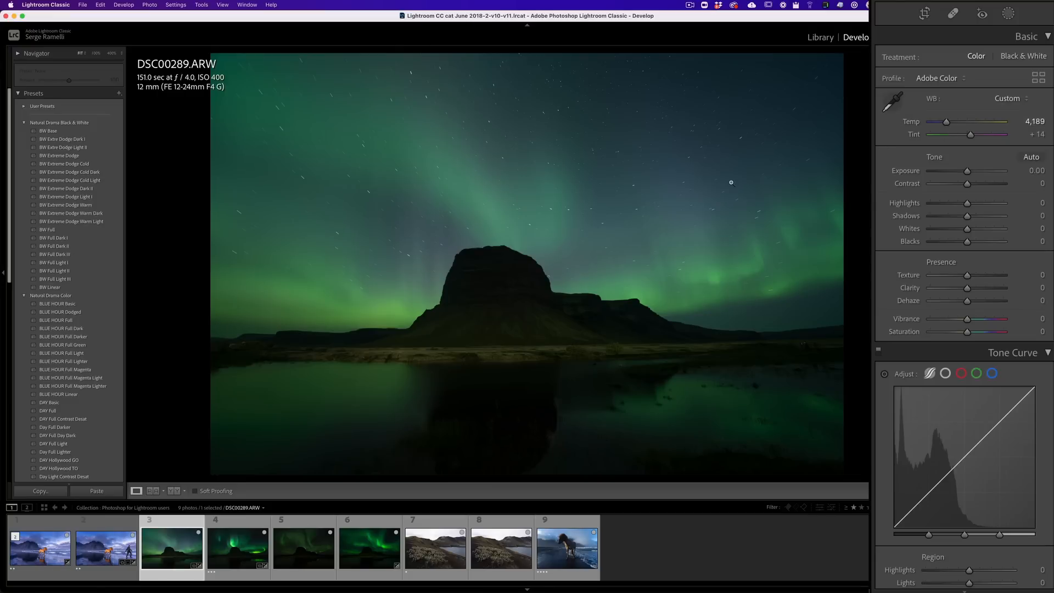
pyautogui.moveTo(970, 134); pyautogui.dragTo(972, 135)
# Set the photo's Contrast to +47, Shadows to +54, Texture to +22 and Clarity to +23
pyautogui.moveTo(967, 184); pyautogui.dragTo(984, 181)
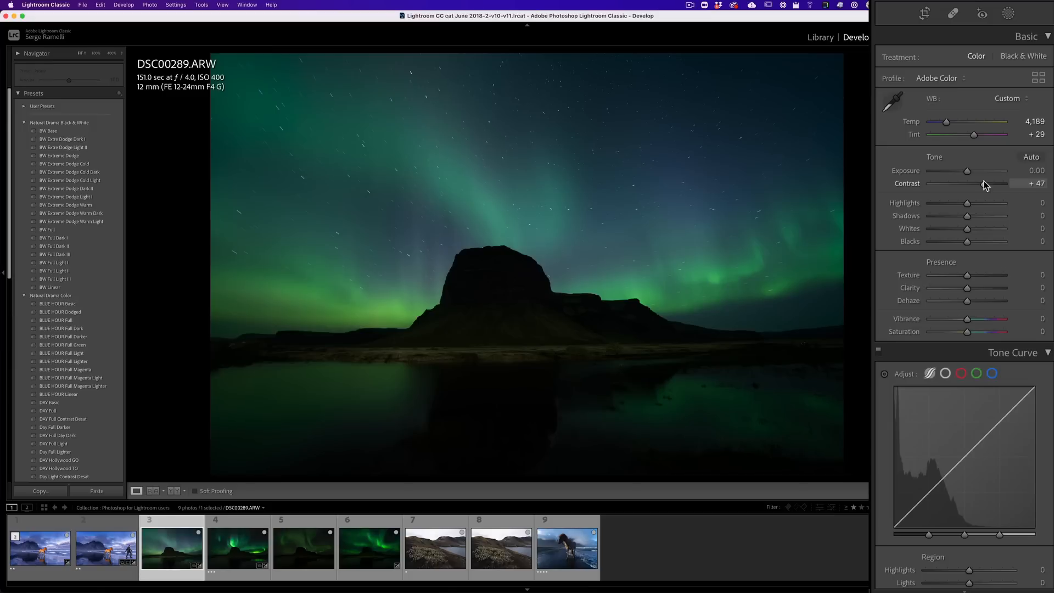
pyautogui.moveTo(967, 216); pyautogui.dragTo(985, 218)
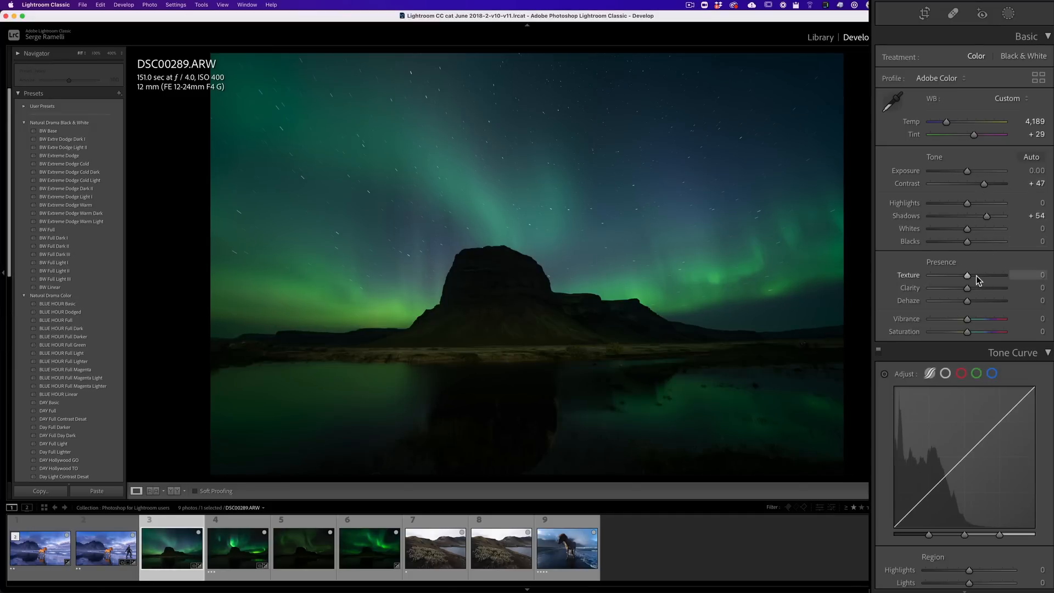
pyautogui.moveTo(976, 277); pyautogui.dragTo(983, 287)
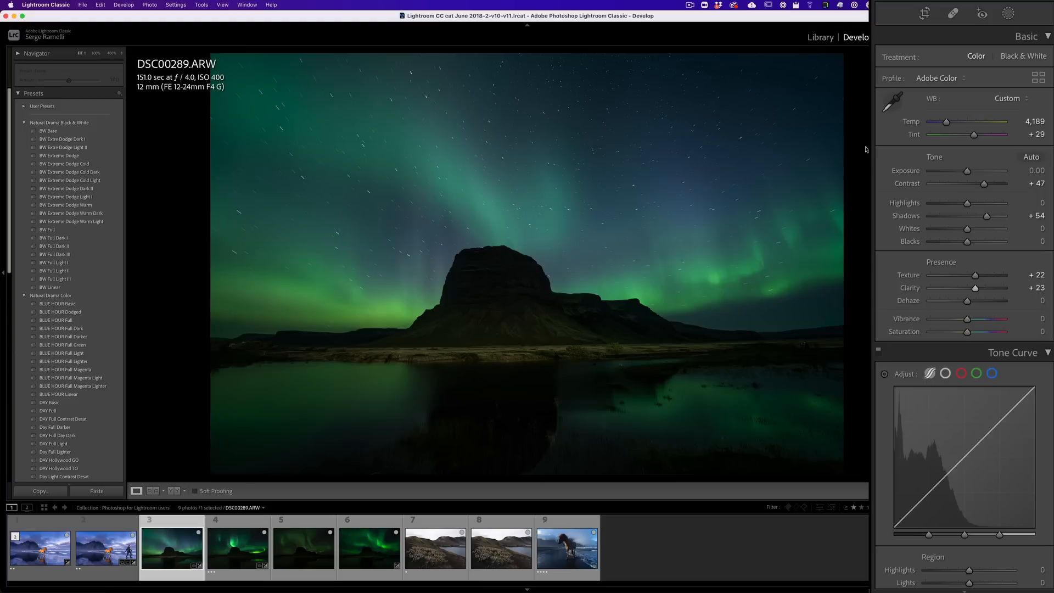
# Create a brush mask with the overlay hidden and Exposure at −0.75, and paint over the bright shoreline below the mountain
pyautogui.click(1009, 15)
pyautogui.click(902, 100)
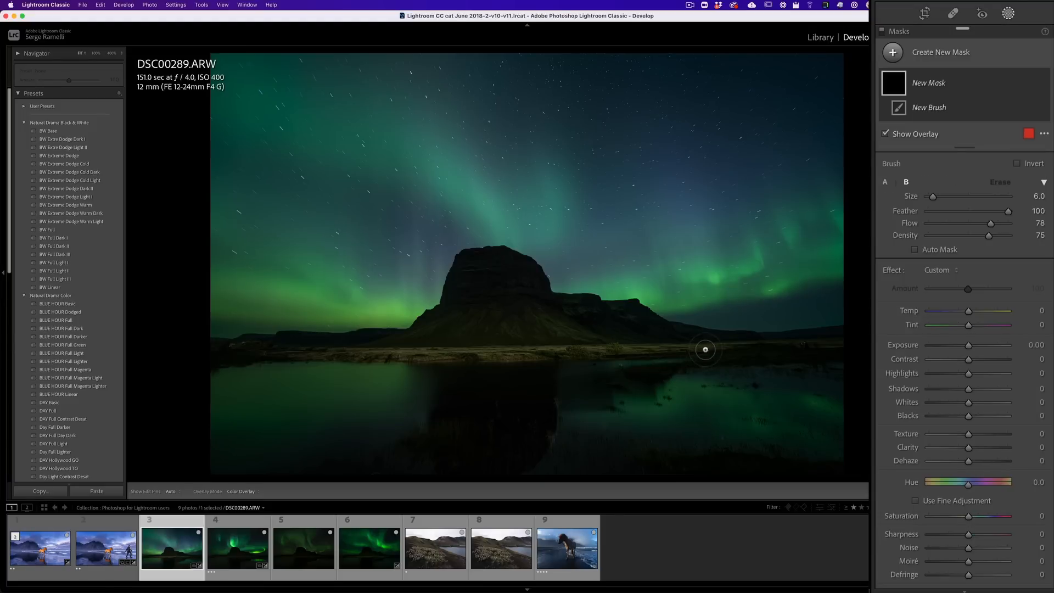
pyautogui.press('o')
pyautogui.moveTo(968, 345); pyautogui.dragTo(961, 348)
pyautogui.moveTo(689, 353)
pyautogui.mouseDown()
pyautogui.moveTo(262, 361)
pyautogui.moveTo(656, 336)
pyautogui.moveTo(740, 350)
pyautogui.mouseUp()
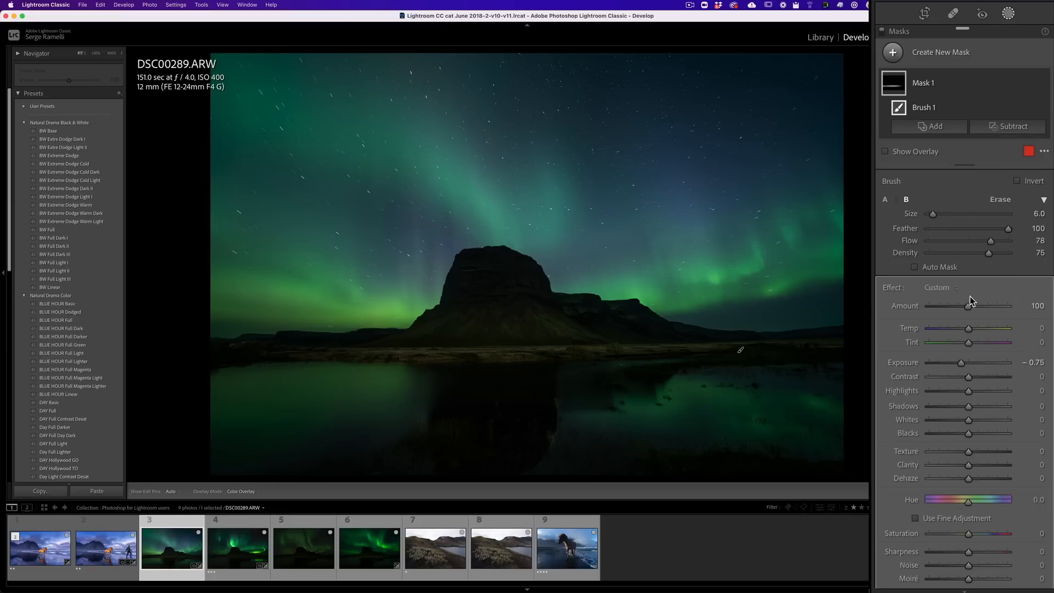
# Set the shoreline brush mask's Exposure to −1.61, and the overall photo's Shadows to +78 and Exposure to +0.15
pyautogui.moveTo(959, 363); pyautogui.dragTo(952, 362)
pyautogui.press('h')
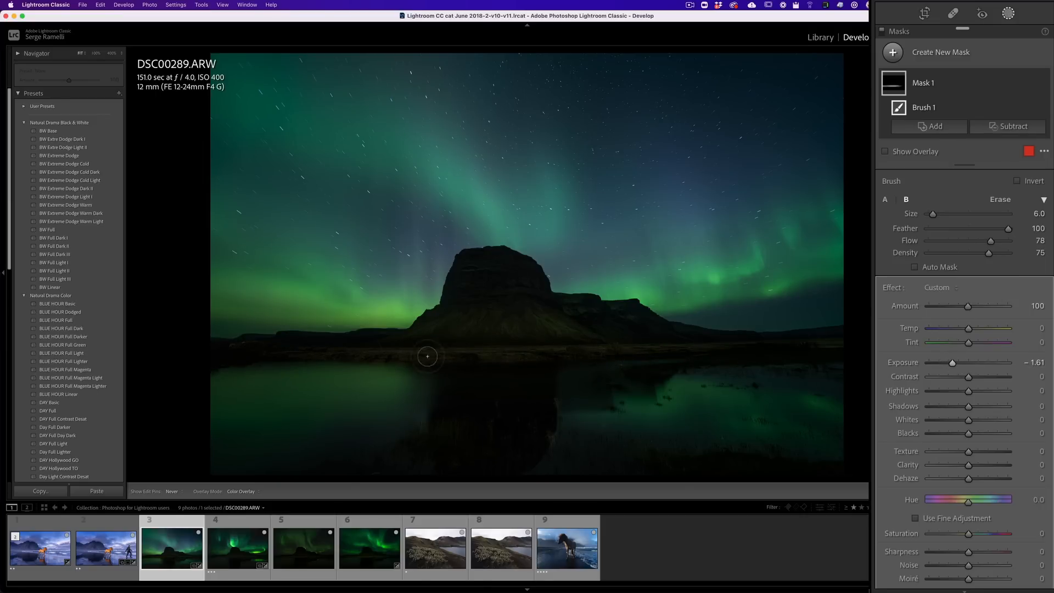
pyautogui.press('h')
pyautogui.hotkey('shift', 'w')
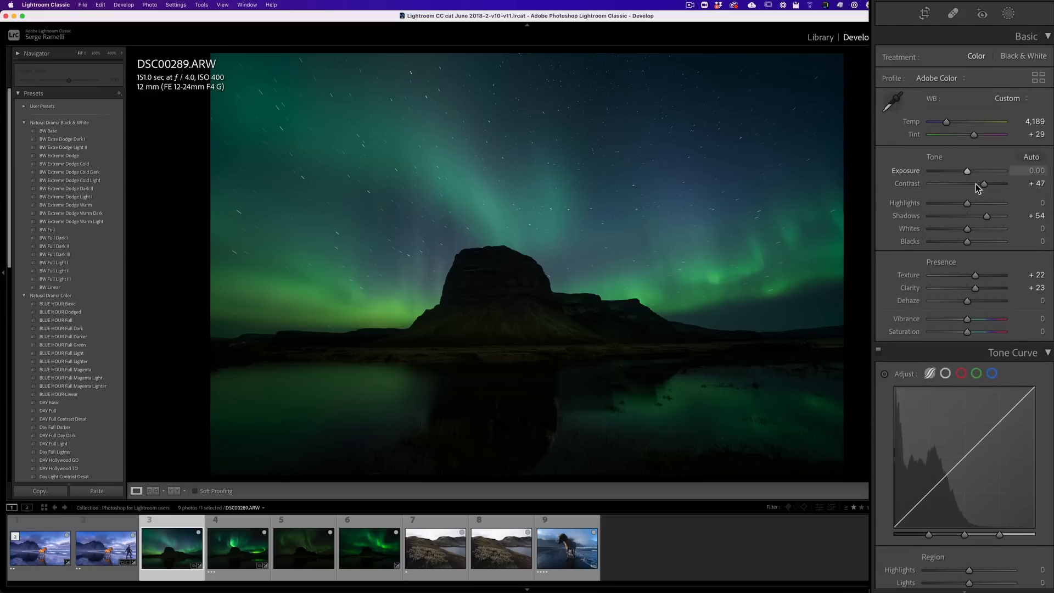
pyautogui.click(996, 218)
pyautogui.click(969, 172)
# Compare the short-exposure aurora shots Iceland_DayFour-44.ARW, DSC00297.ARW and DSC00298.ARW
pyautogui.click(238, 546)
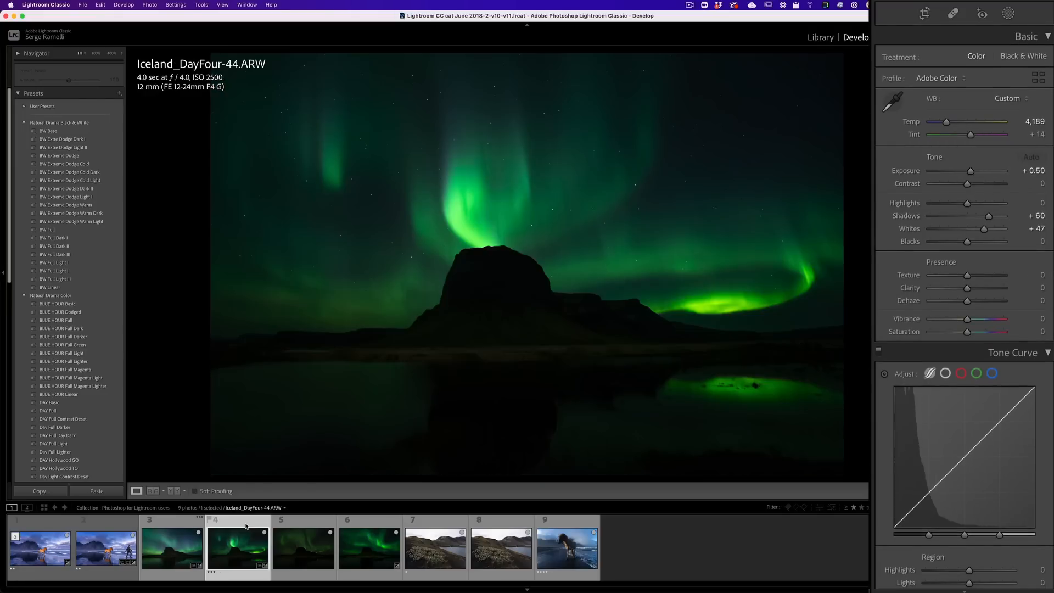
pyautogui.click(299, 528)
pyautogui.click(364, 530)
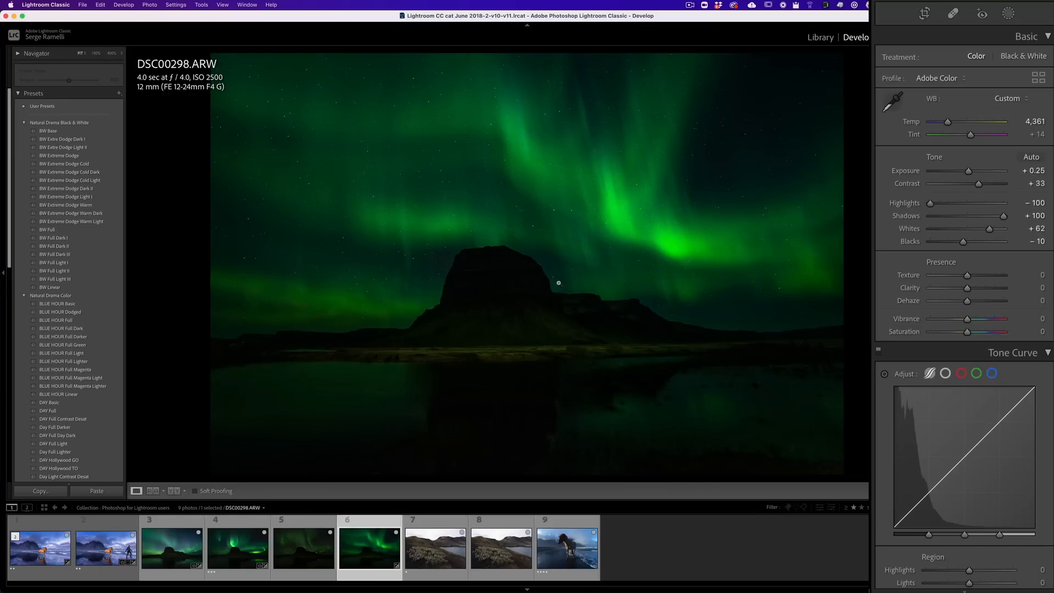
pyautogui.click(310, 527)
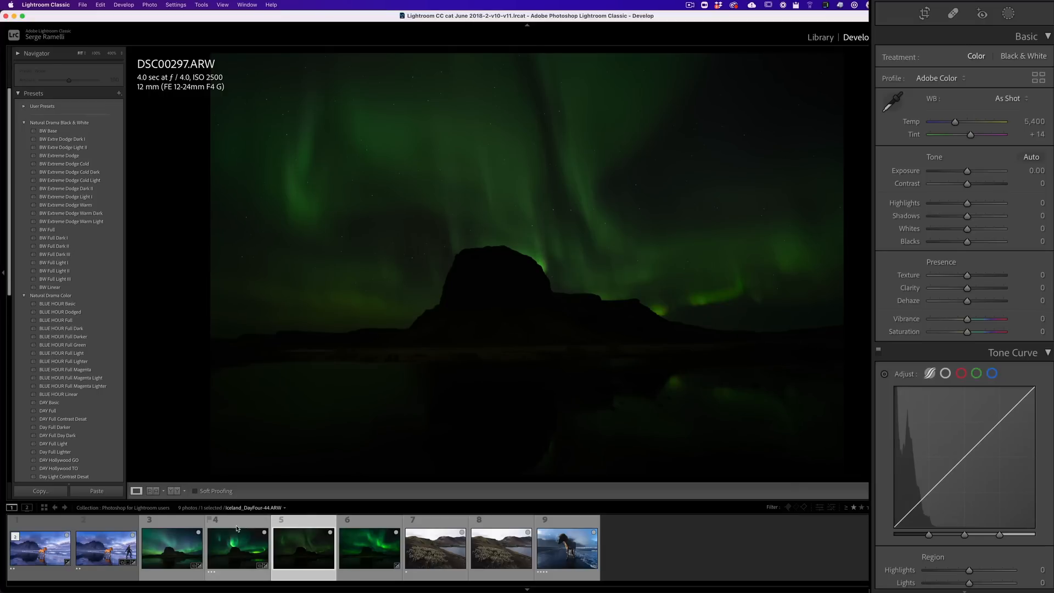
pyautogui.click(237, 527)
pyautogui.click(298, 529)
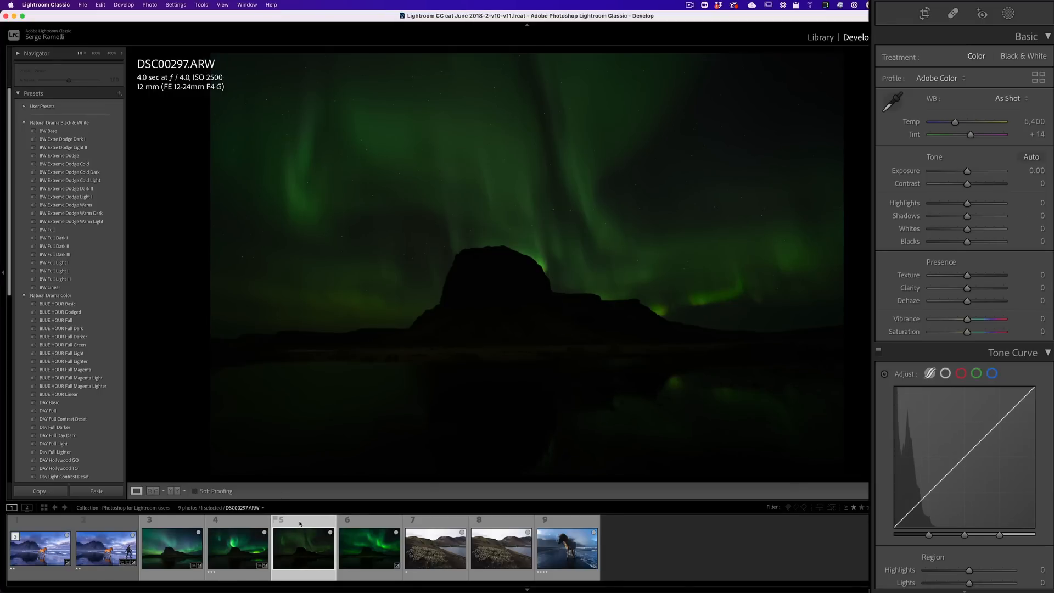
# Reset the develop settings of DSC00298.ARW, set Shadows to +100 and Exposure to +2.45, and inspect the mountain's noise up close
pyautogui.click(362, 539)
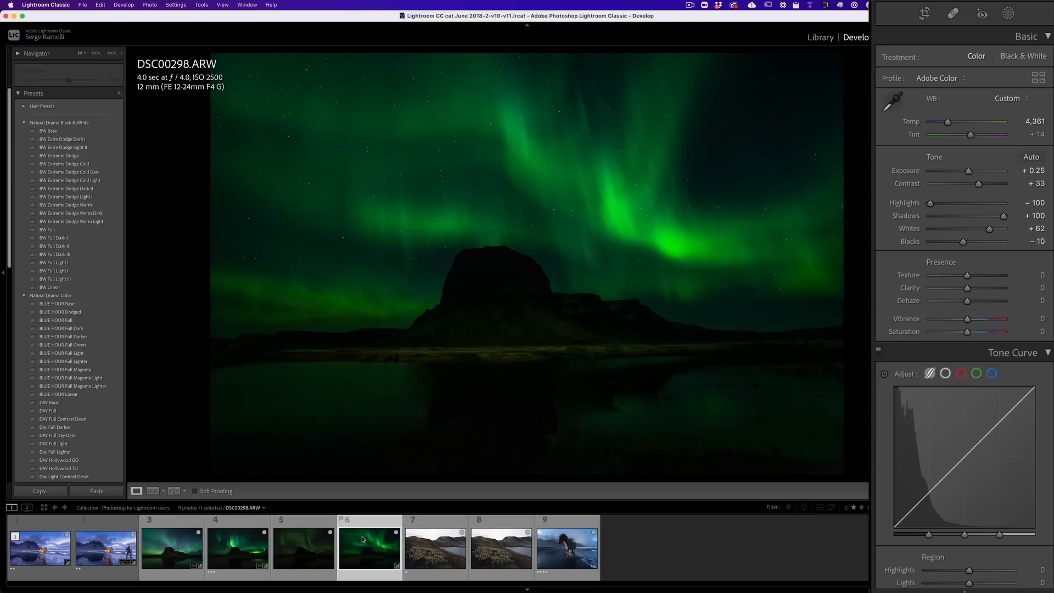
pyautogui.press('super+shift+r')
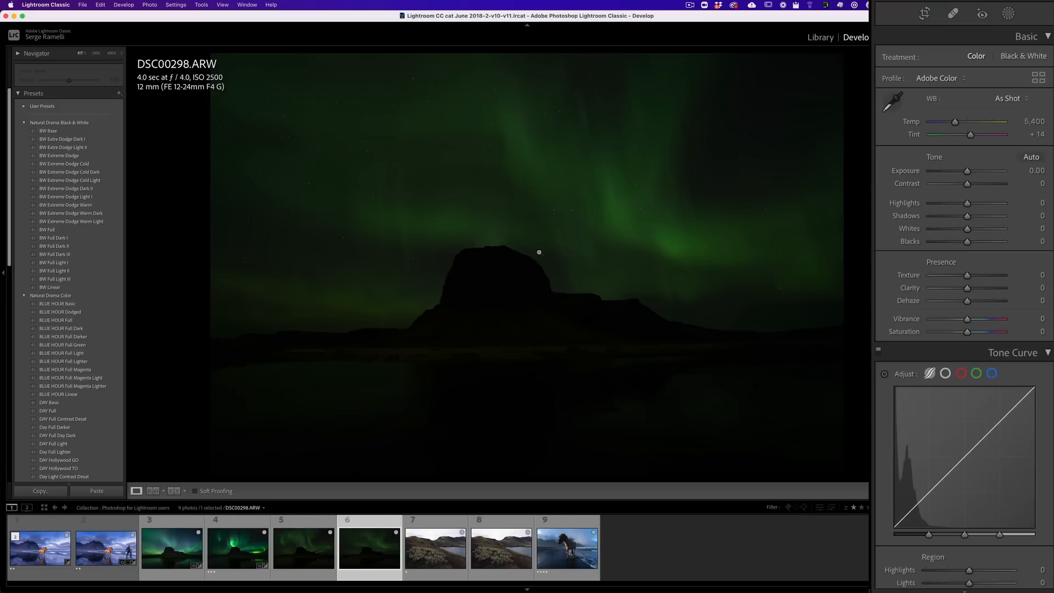
pyautogui.moveTo(967, 215); pyautogui.dragTo(1036, 217)
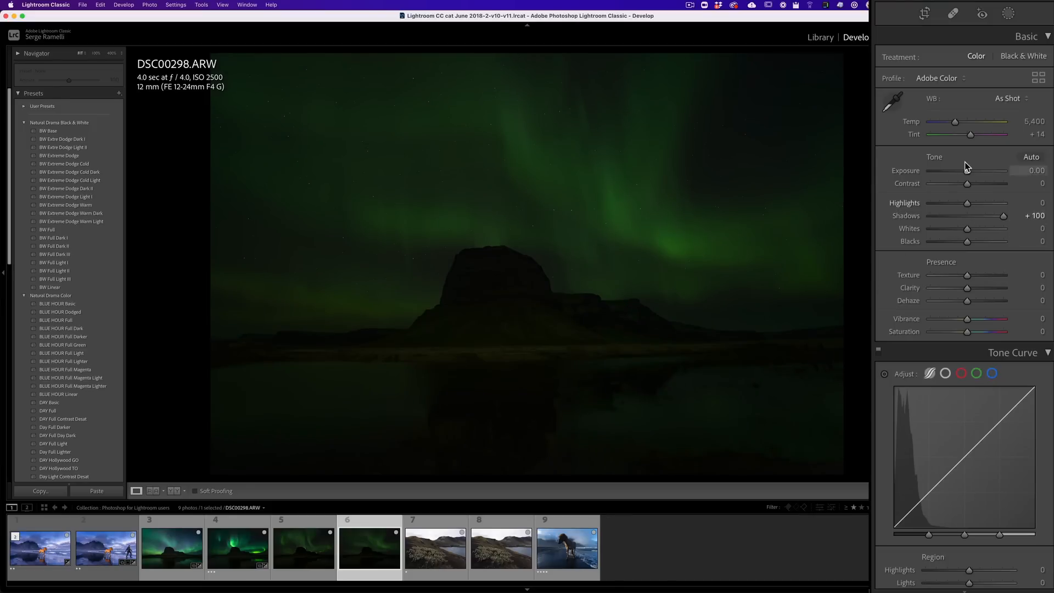
pyautogui.moveTo(967, 171); pyautogui.dragTo(984, 172)
pyautogui.click(510, 300)
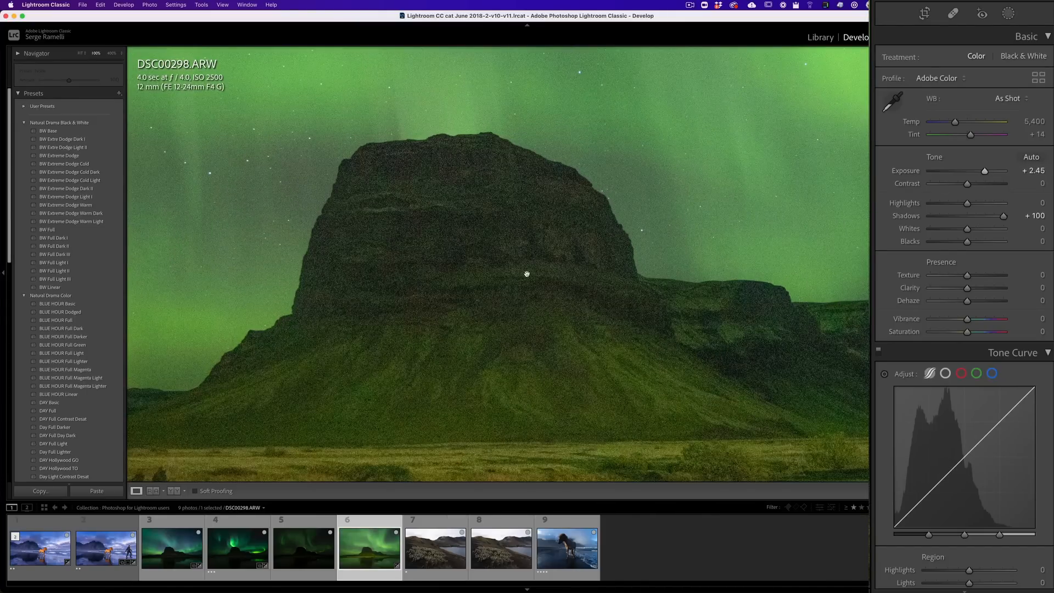
pyautogui.click(509, 247)
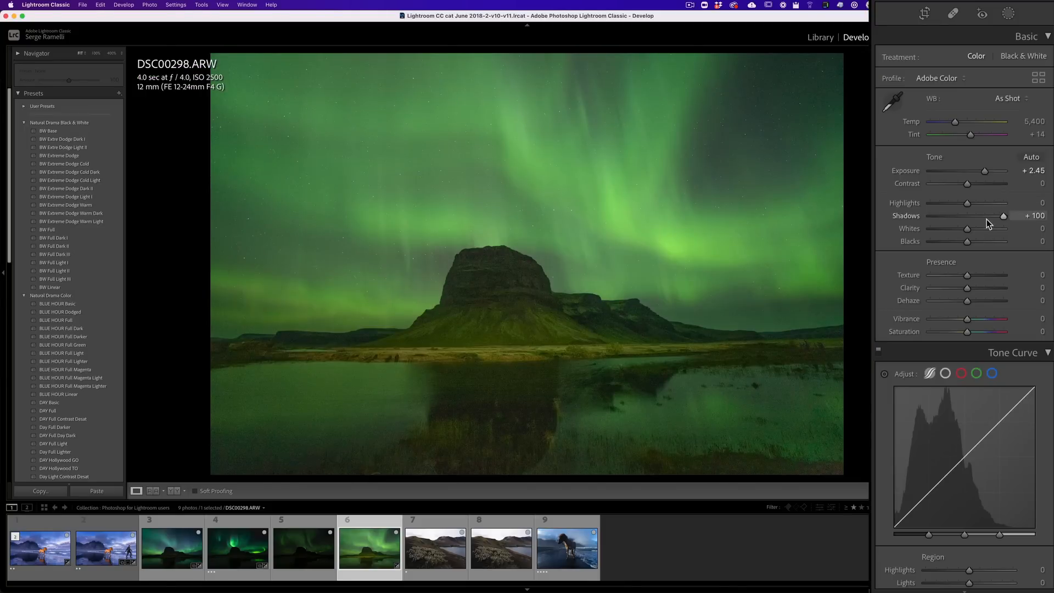
# Set the Shadows of DSC00298.ARW to +16, Highlights to −100, Whites to +51 and Exposure to +1.50
pyautogui.click(973, 216)
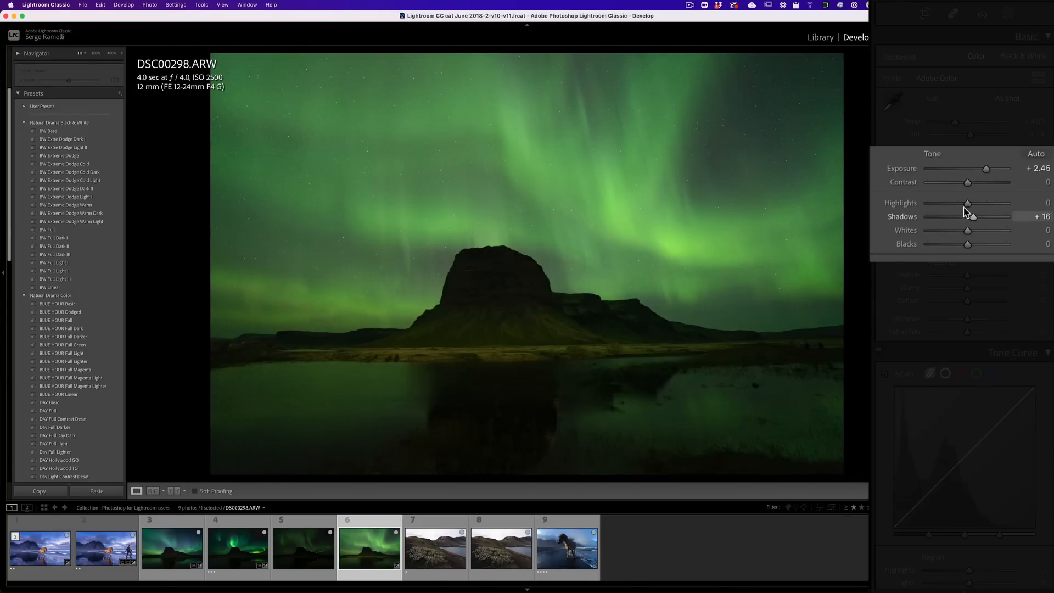
pyautogui.moveTo(967, 203); pyautogui.dragTo(928, 203)
pyautogui.moveTo(972, 231); pyautogui.dragTo(984, 231)
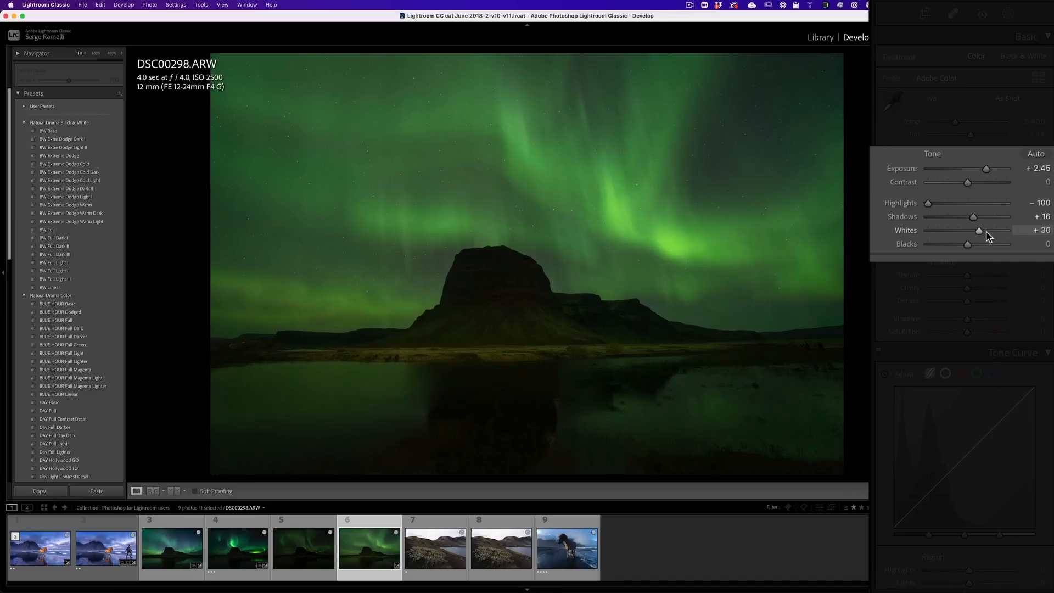
pyautogui.moveTo(984, 169); pyautogui.dragTo(978, 169)
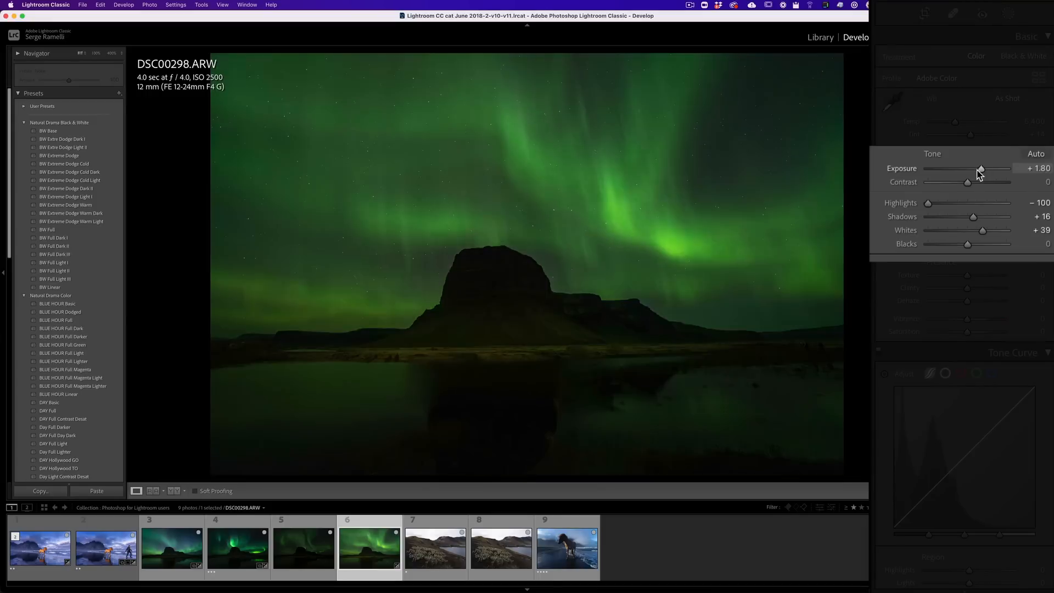
pyautogui.moveTo(980, 230); pyautogui.dragTo(986, 232)
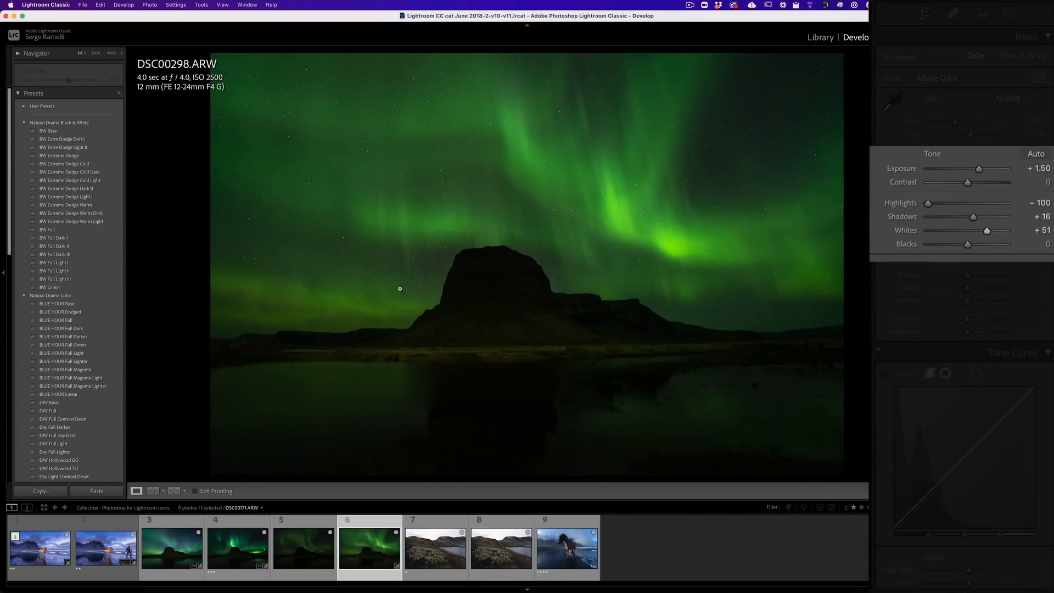
# Reset Iceland_DayFour-44.ARW and set its Highlights to −100, Shadows to +100, Whites to +54 and Exposure to +0.70
pyautogui.click(238, 547)
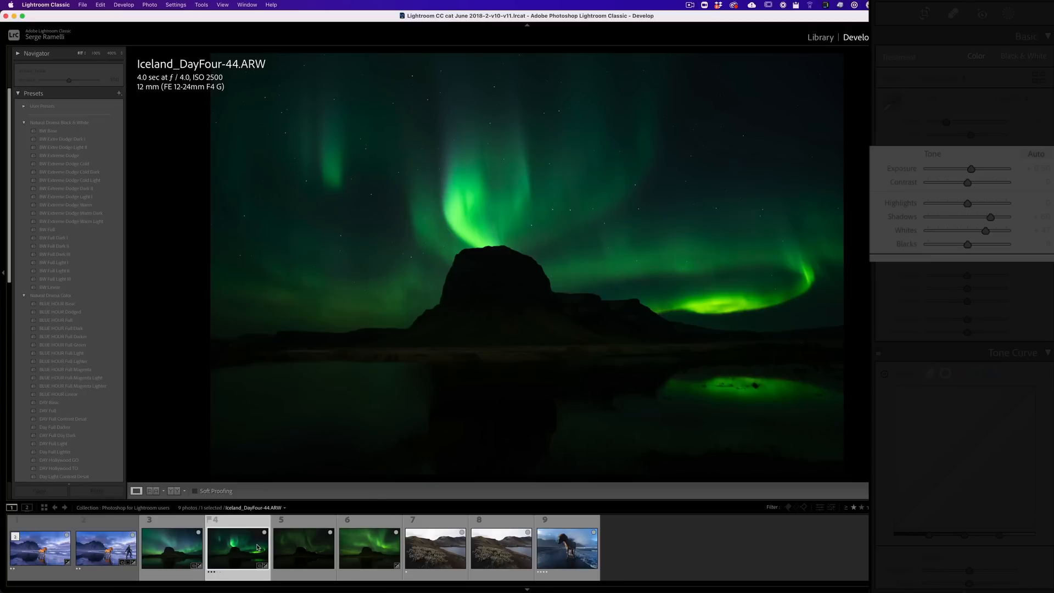
pyautogui.press('super+shift+r')
pyautogui.moveTo(979, 231); pyautogui.dragTo(1028, 220)
pyautogui.moveTo(969, 205); pyautogui.dragTo(928, 205)
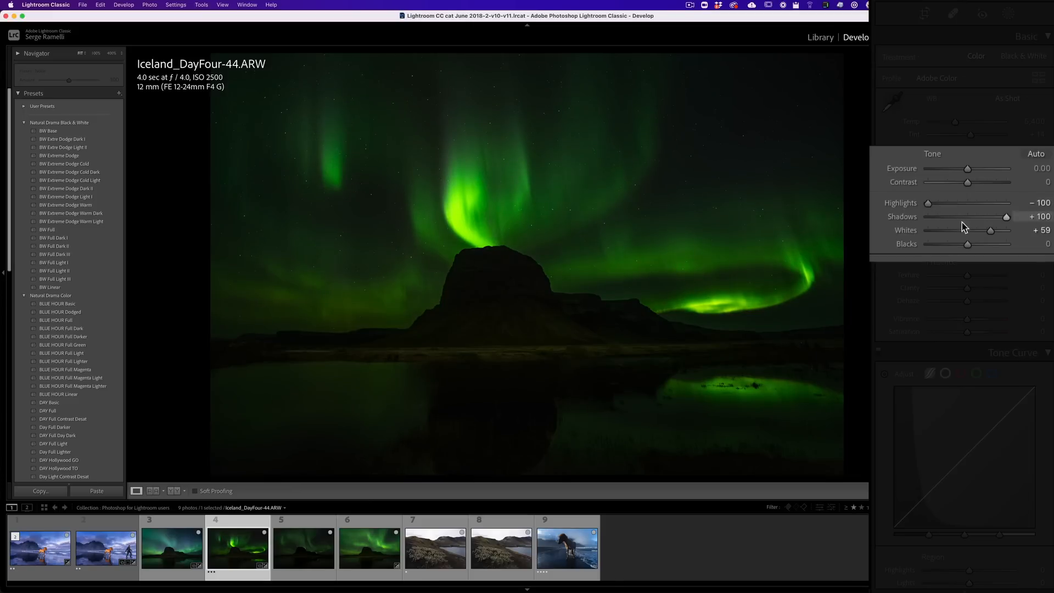
pyautogui.moveTo(990, 231); pyautogui.dragTo(986, 231)
pyautogui.moveTo(966, 170); pyautogui.dragTo(971, 175)
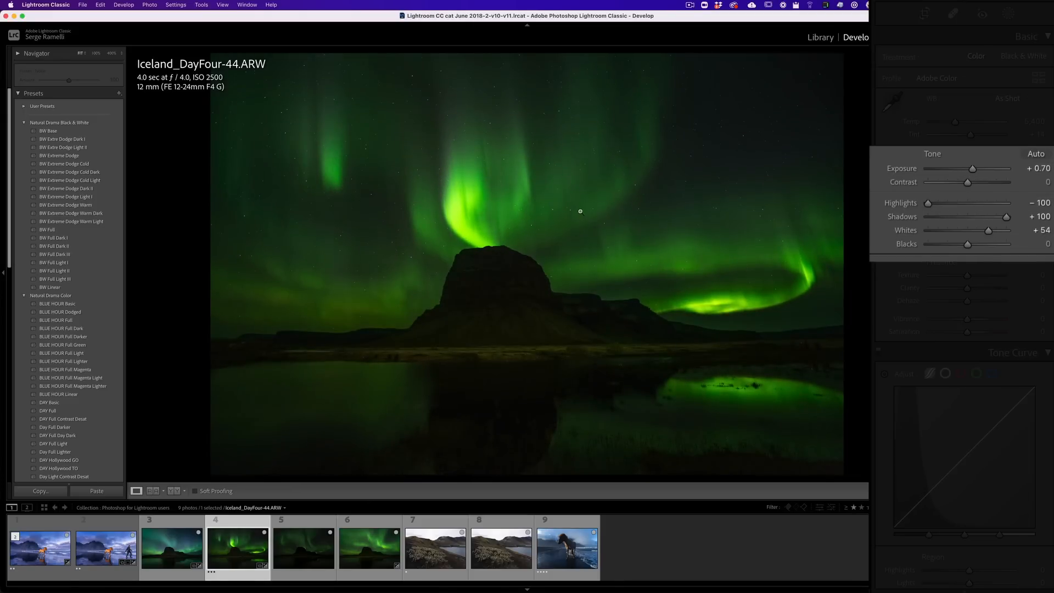
# Inspect the aurora's noise up close, and set Luminance noise reduction to 25 and Sharpening Amount to 80
pyautogui.click(577, 212)
pyautogui.moveTo(693, 260); pyautogui.dragTo(441, 247)
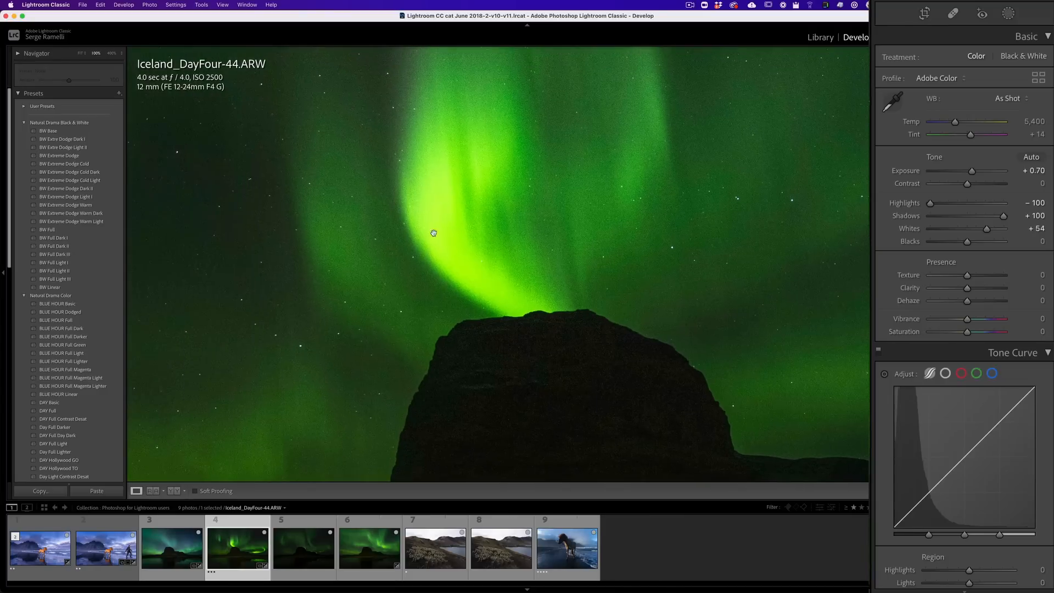
pyautogui.moveTo(807, 266); pyautogui.dragTo(758, 280)
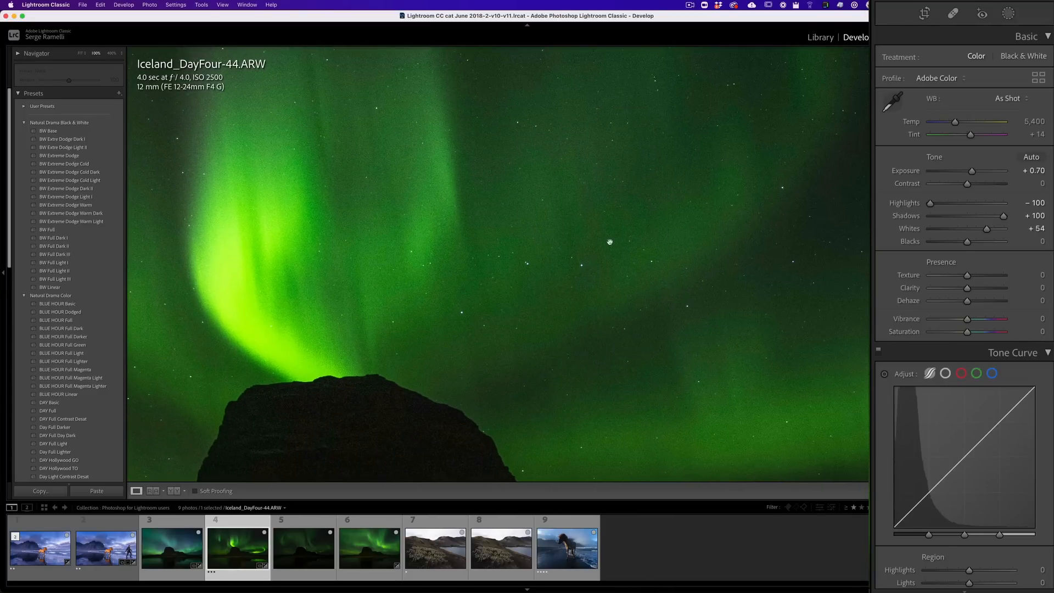
pyautogui.scroll(-20, 1012, 290)
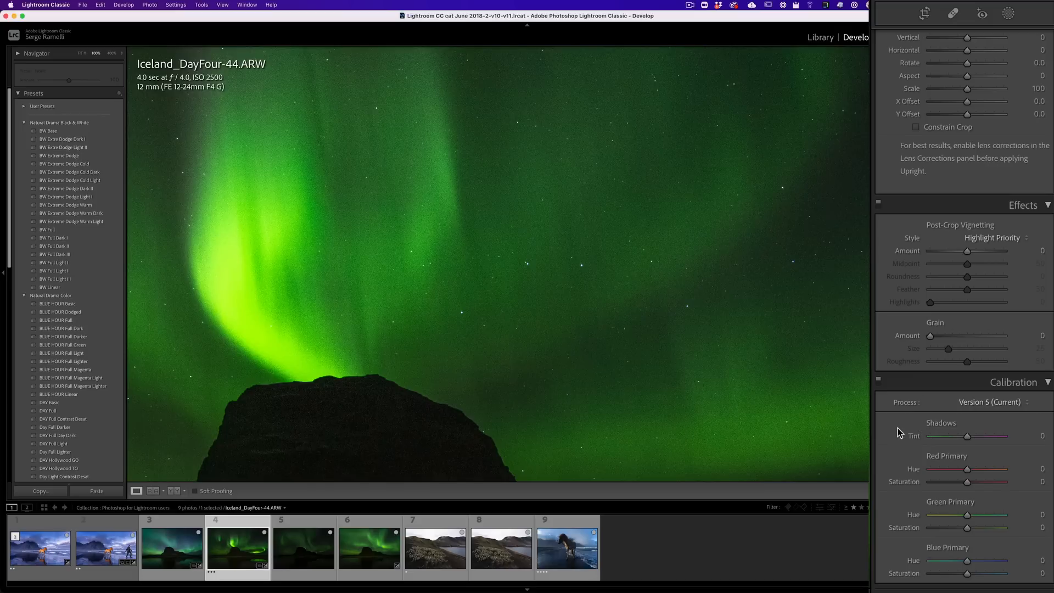
pyautogui.scroll(3, 974, 413)
pyautogui.scroll(10, 975, 413)
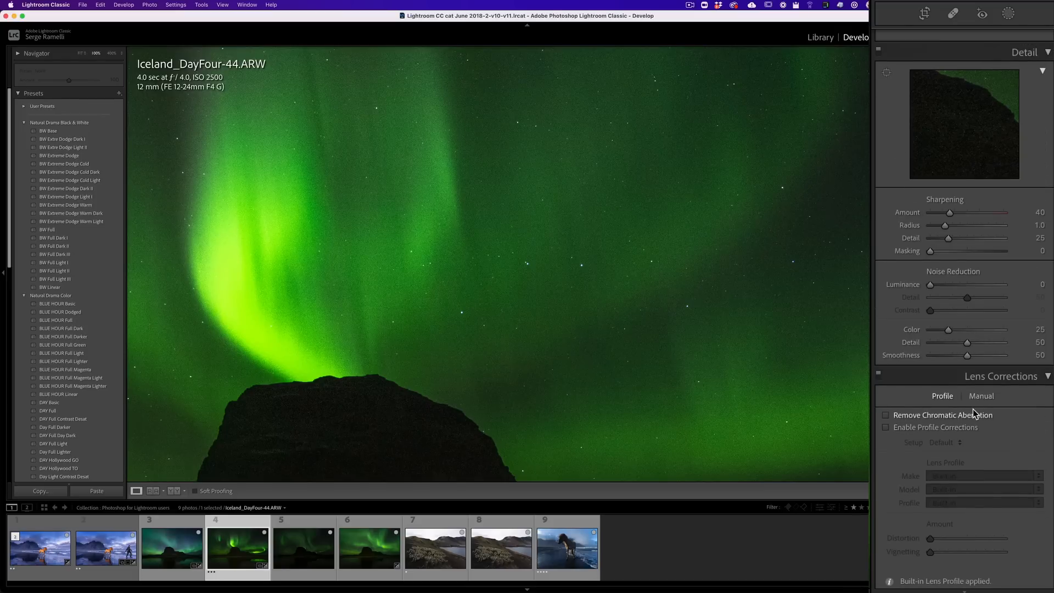
pyautogui.moveTo(966, 229)
pyautogui.mouseDown()
pyautogui.moveTo(977, 230)
pyautogui.moveTo(967, 232)
pyautogui.mouseUp()
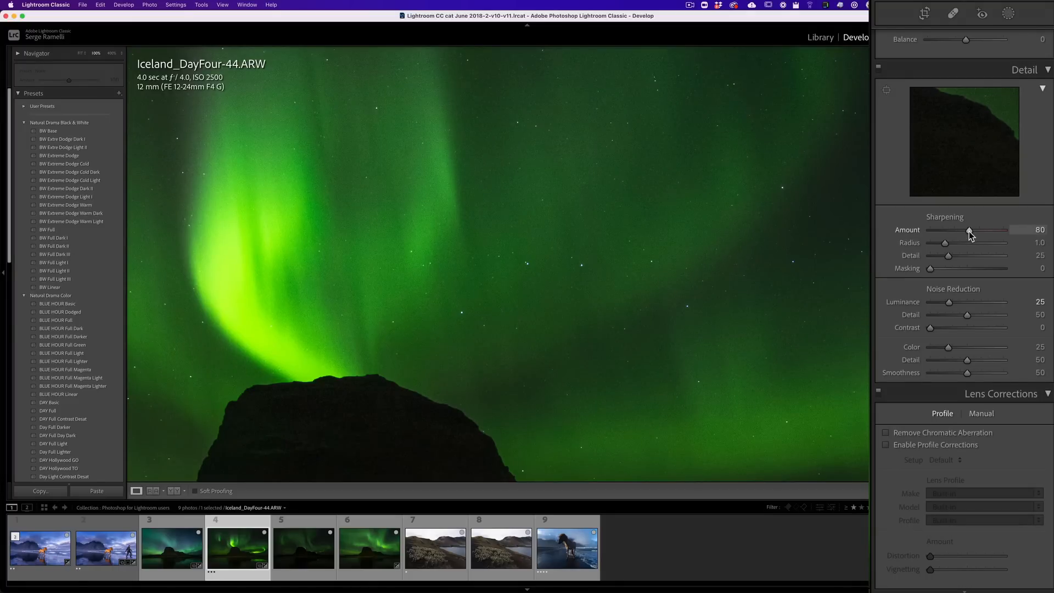
# Set the Sharpening Masking to 78 and raise the Sharpening Amount to 96
pyautogui.moveTo(930, 269)
pyautogui.mouseDown()
pyautogui.moveTo(975, 270)
pyautogui.moveTo(918, 270)
pyautogui.mouseUp()
pyautogui.moveTo(930, 269); pyautogui.dragTo(986, 271)
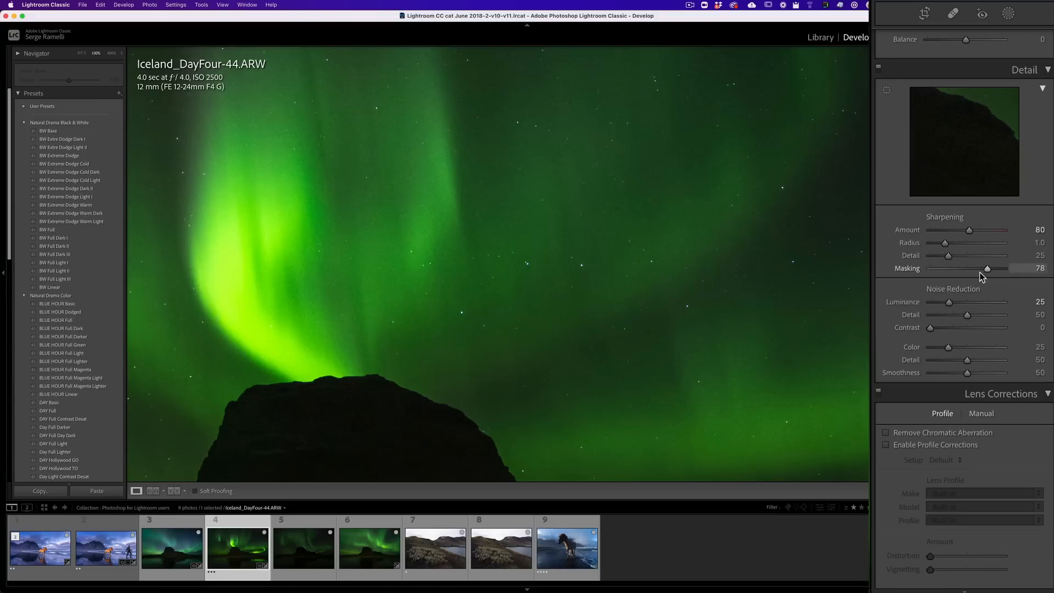
pyautogui.hscroll(-10, 836, 302)
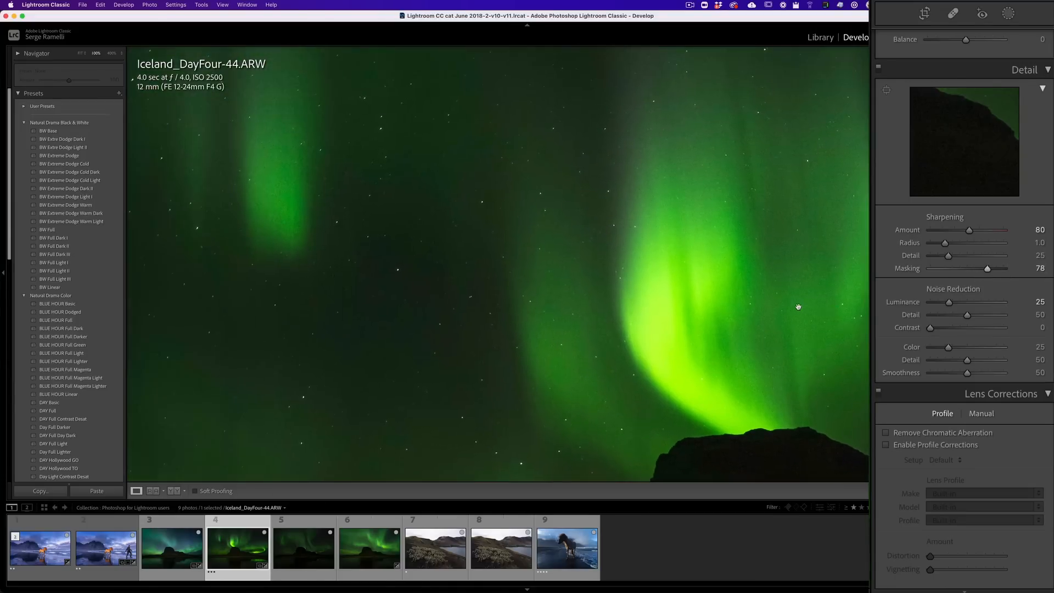
pyautogui.moveTo(969, 230); pyautogui.dragTo(978, 233)
pyautogui.click(710, 324)
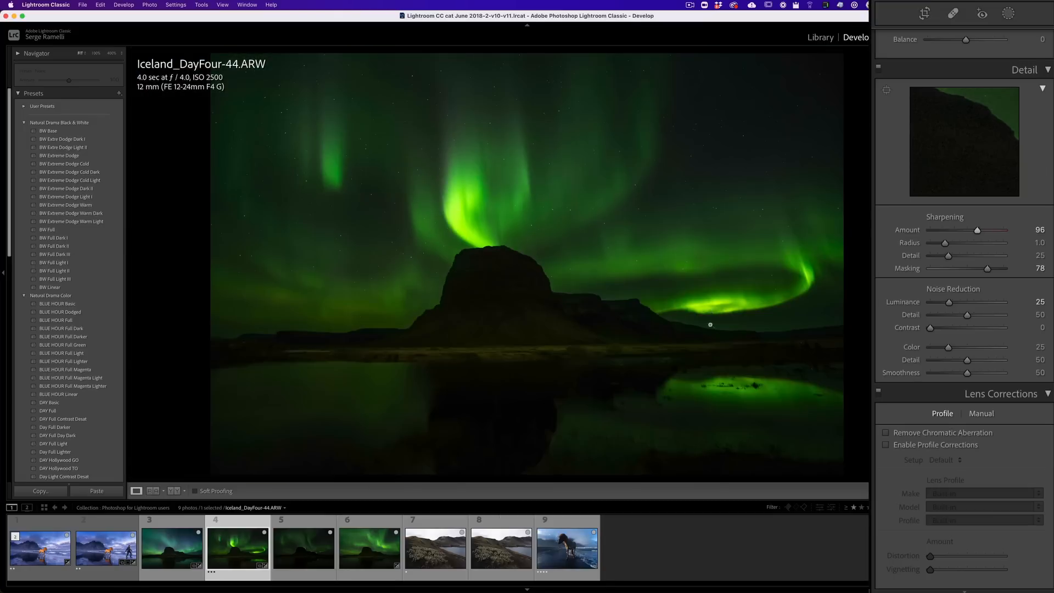
# Set the photo's Texture to +28 and Clarity to +29, and cool its white balance to Temp 4,469
pyautogui.scroll(15, 886, 266)
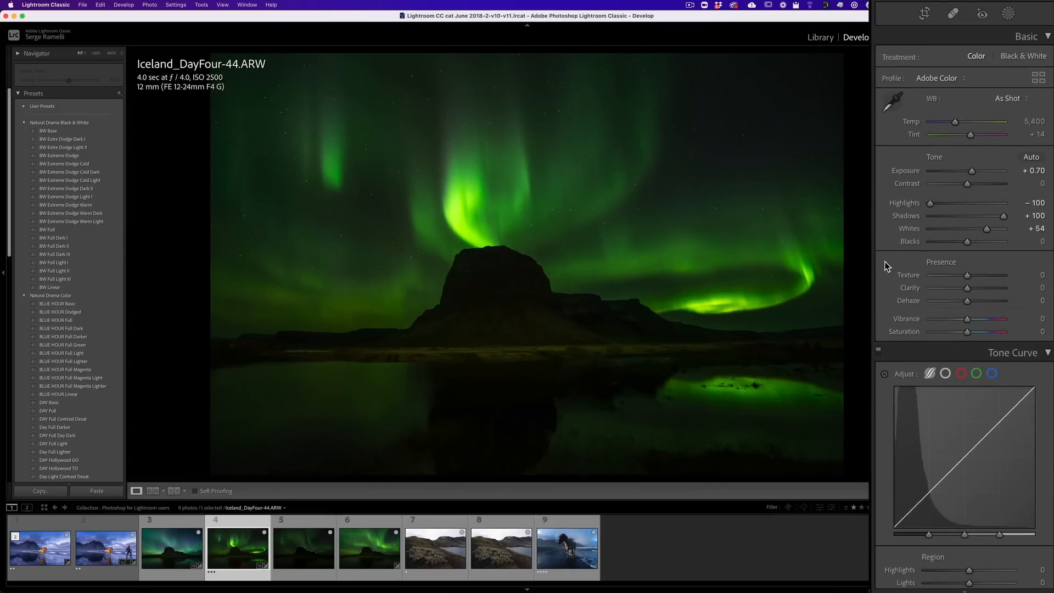
pyautogui.click(976, 288)
pyautogui.click(976, 274)
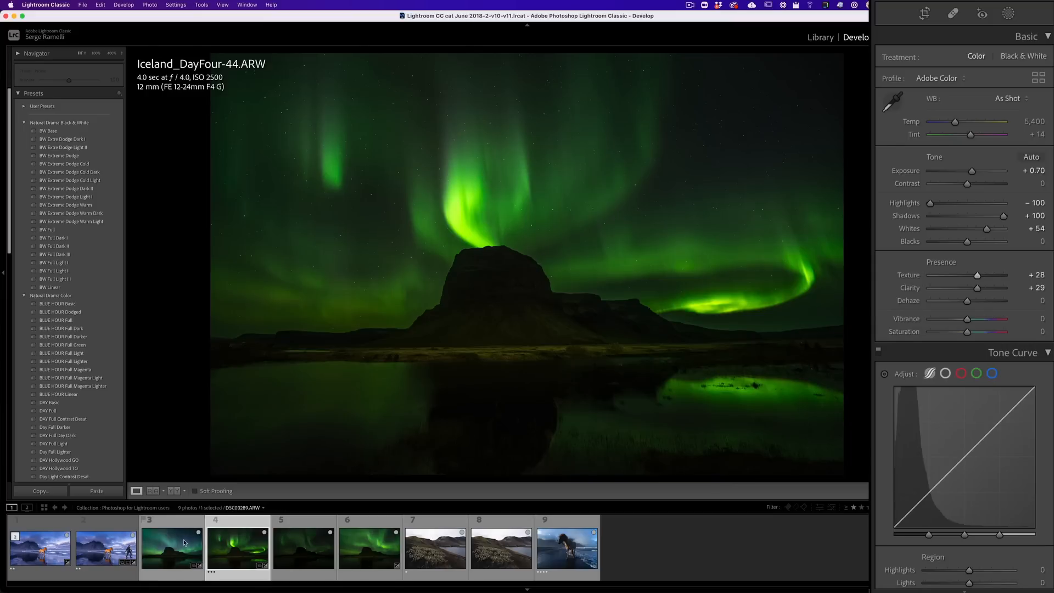
pyautogui.moveTo(955, 122); pyautogui.dragTo(946, 124)
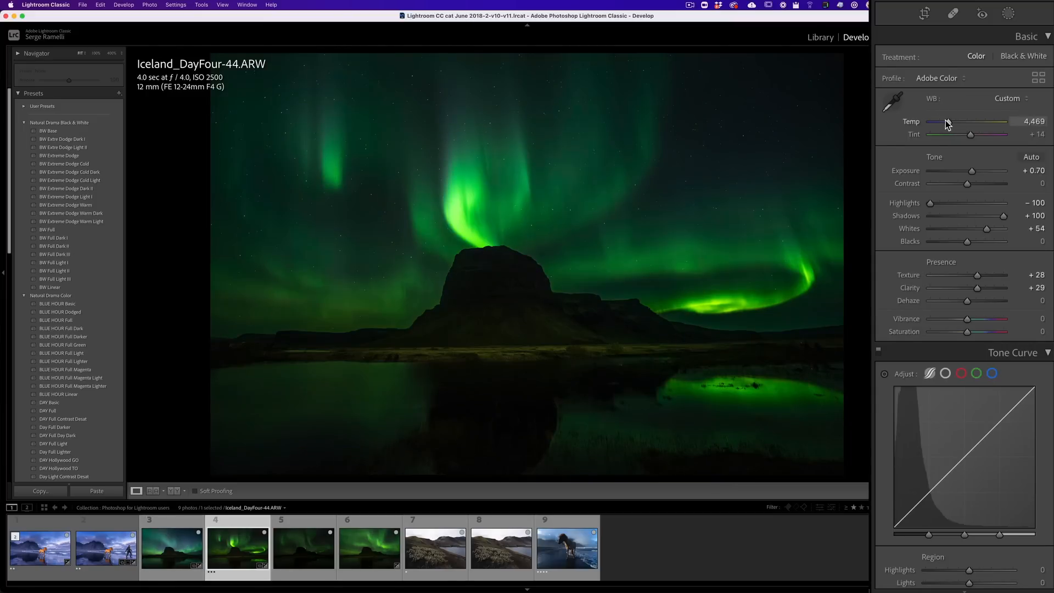
# Use DSC00289.ARW as the reference photo to match the white balance of Iceland_DayFour-44.ARW, setting Temp to 3,699 and Tint to +31
pyautogui.click(153, 491)
pyautogui.moveTo(159, 533); pyautogui.dragTo(336, 241)
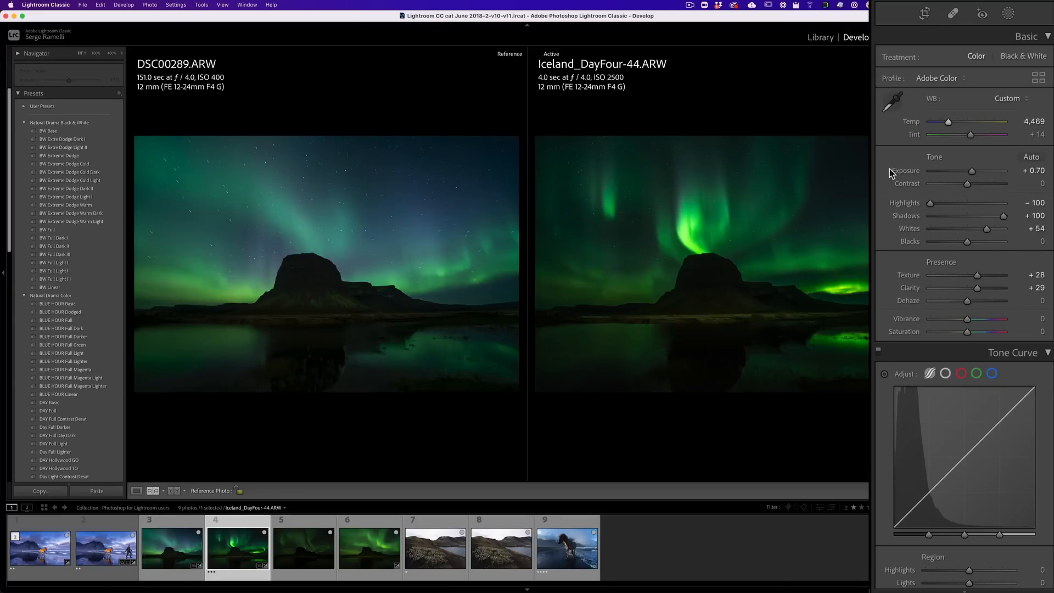
pyautogui.moveTo(948, 123); pyautogui.dragTo(942, 126)
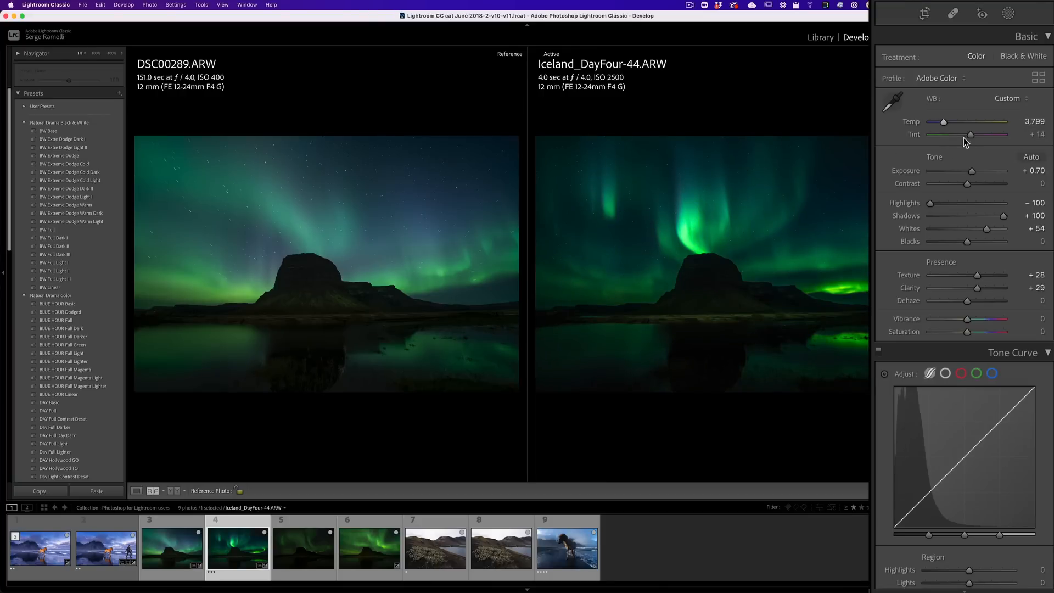
pyautogui.moveTo(943, 124); pyautogui.dragTo(974, 134)
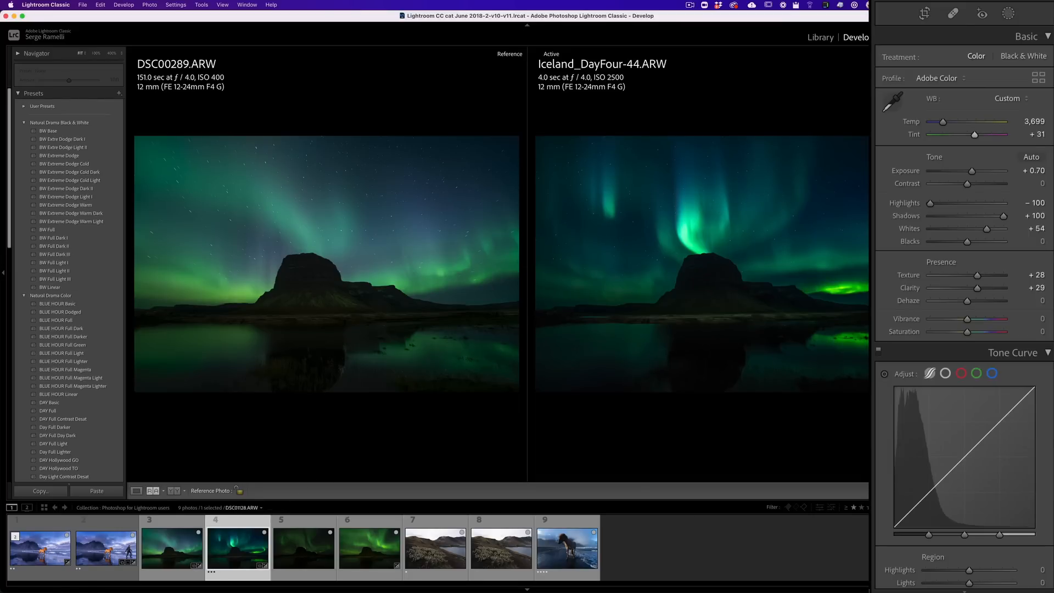
pyautogui.click(136, 491)
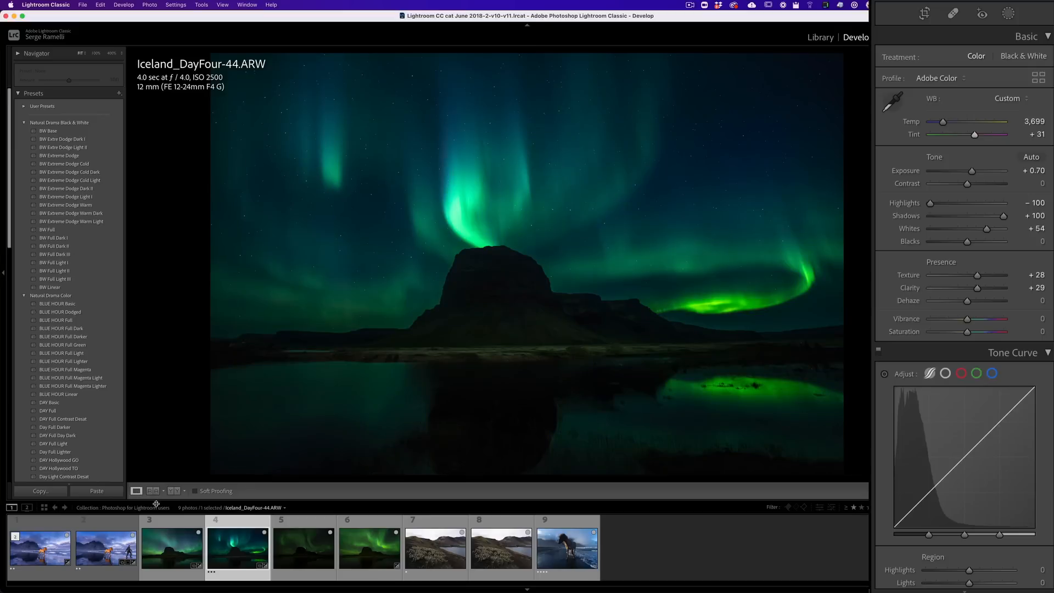
# Open DSC00289.ARW and Iceland_DayFour-44.ARW together as layers of one document in Photoshop
pyautogui.click(184, 526)
pyautogui.click(260, 528)
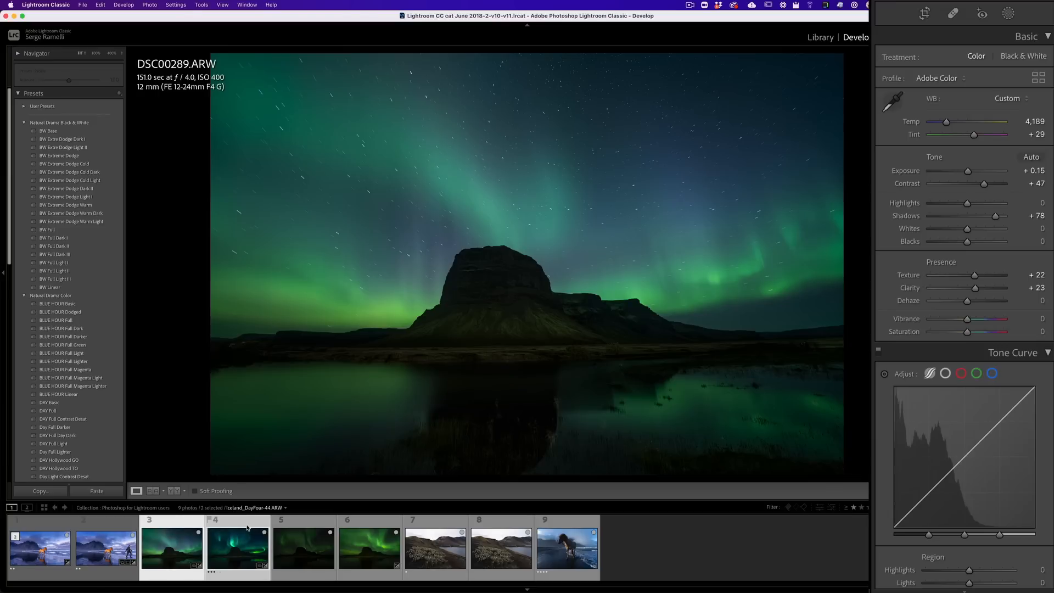
pyautogui.rightClick(248, 527)
pyautogui.moveTo(260, 383)
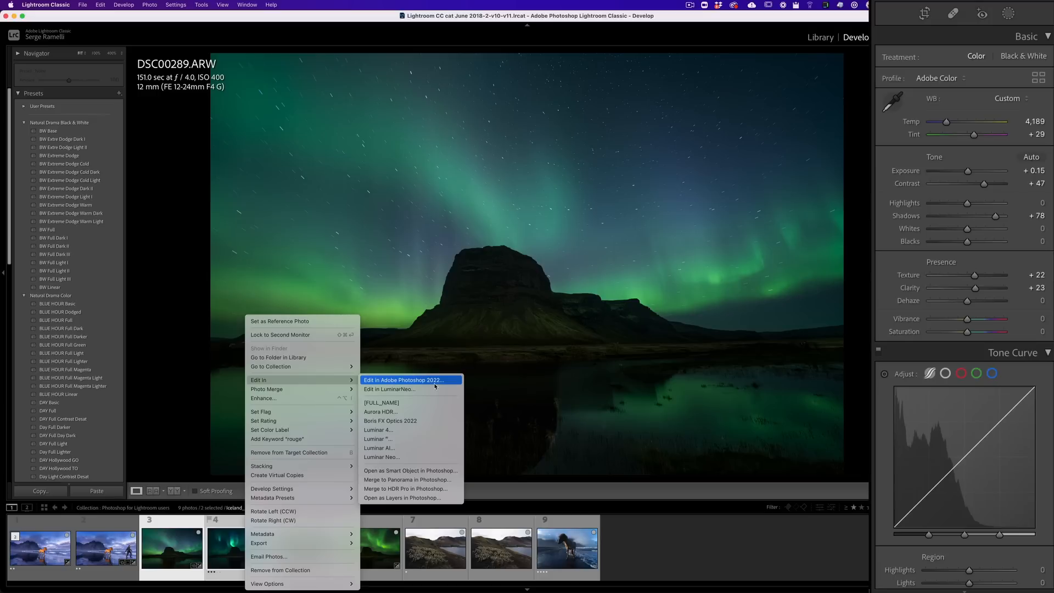
pyautogui.click(425, 498)
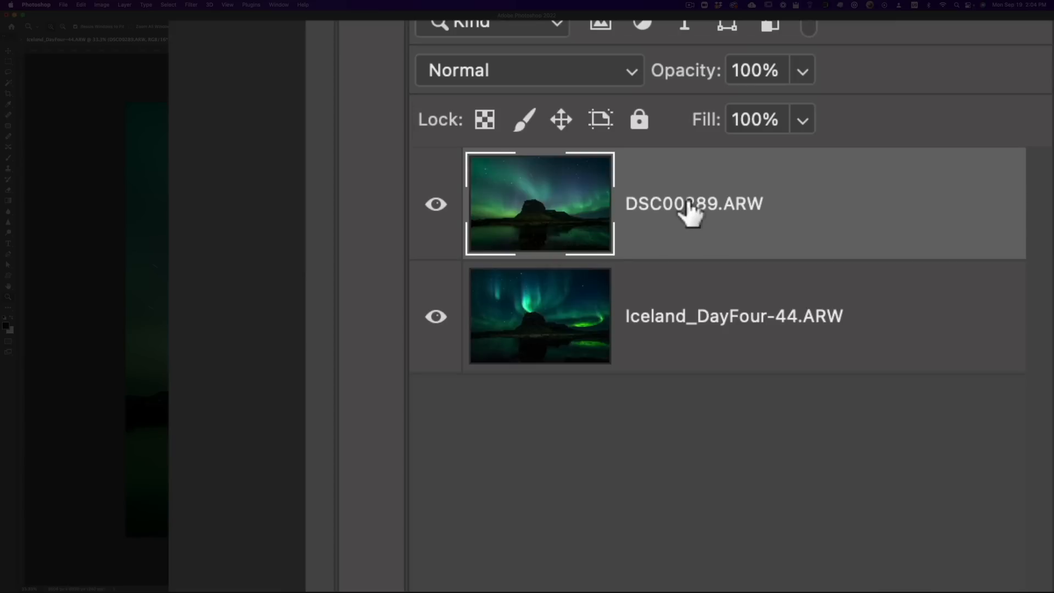
# Rename the DSC00289.ARW layer as Bottom
pyautogui.doubleClick(967, 340)
pyautogui.write('Bootom')
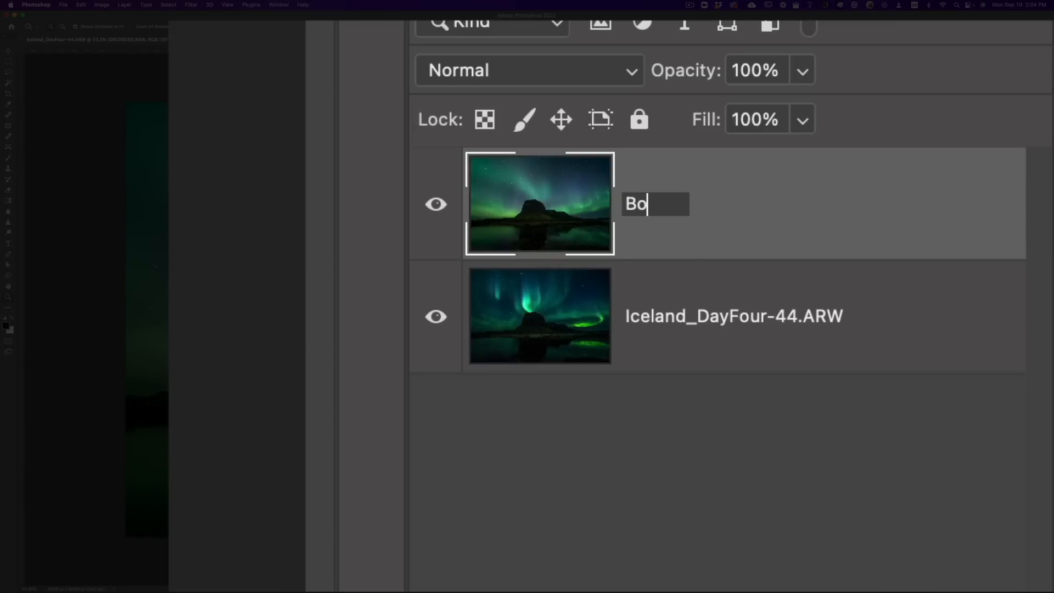
pyautogui.press('BackSpace')
pyautogui.press('BackSpace')
pyautogui.press('BackSpace')
pyautogui.press('BackSpace')
pyautogui.write('ttom')
pyautogui.press('Return')
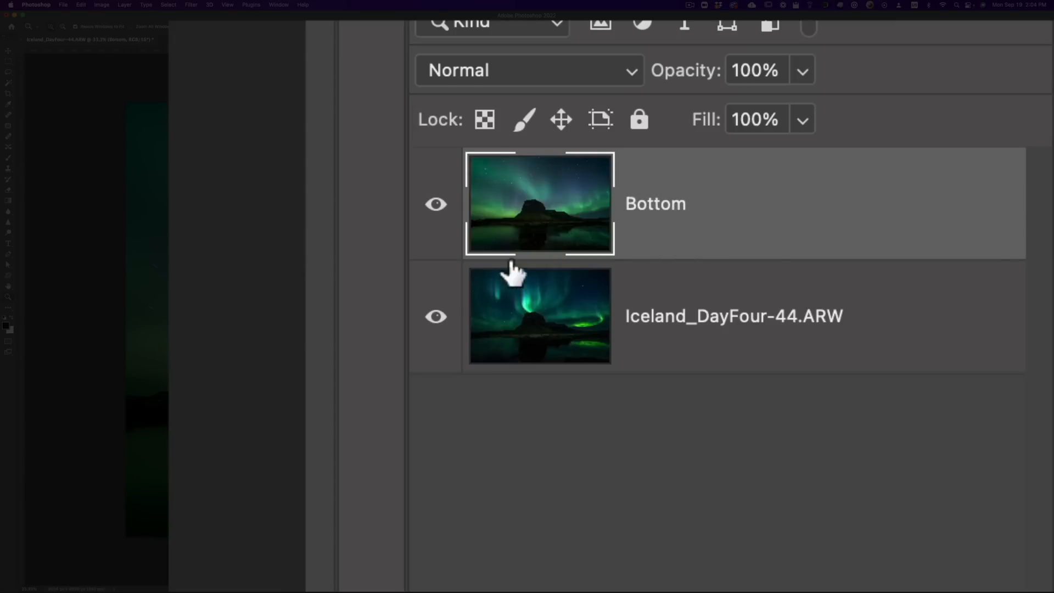
# Rename the Iceland_DayFour-44.ARW layer as Top and move it above the Bottom layer
pyautogui.click(668, 332)
pyautogui.doubleClick(669, 316)
pyautogui.write('Top')
pyautogui.press('Return')
pyautogui.moveTo(741, 336); pyautogui.dragTo(749, 208)
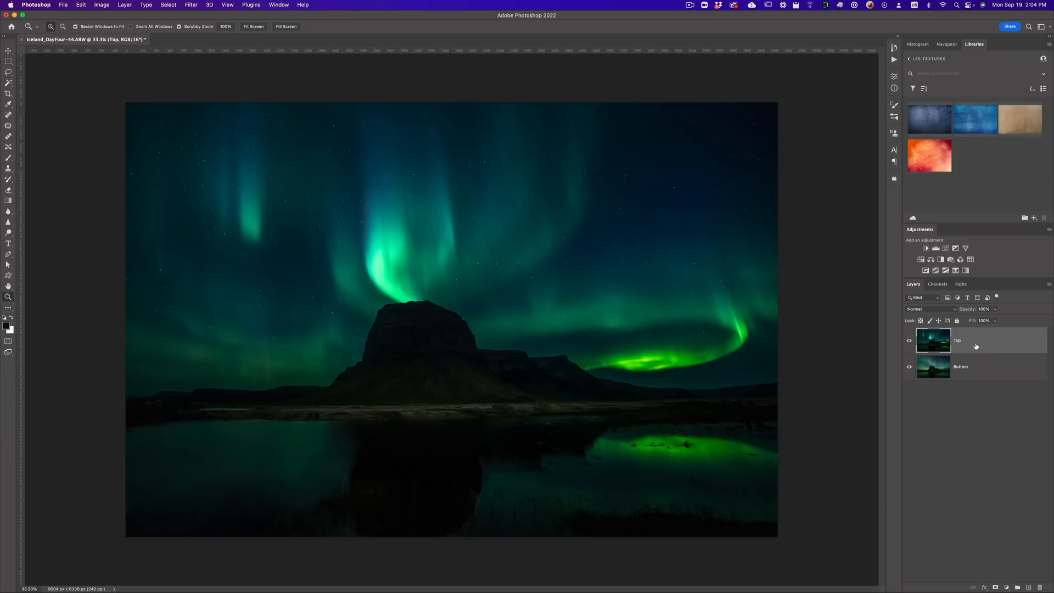
# Auto-align the Top and Bottom layers using the Auto projection, and toggle the Top layer's visibility to check the alignment
pyautogui.keyDown('shift'); pyautogui.click(991, 378); pyautogui.keyUp('shift')
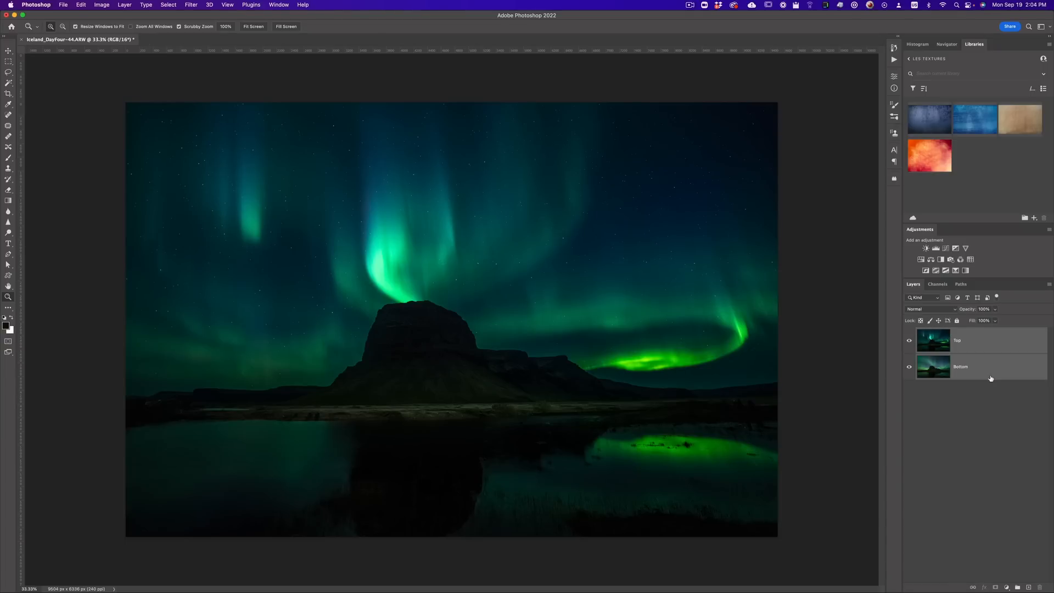
pyautogui.click(994, 350)
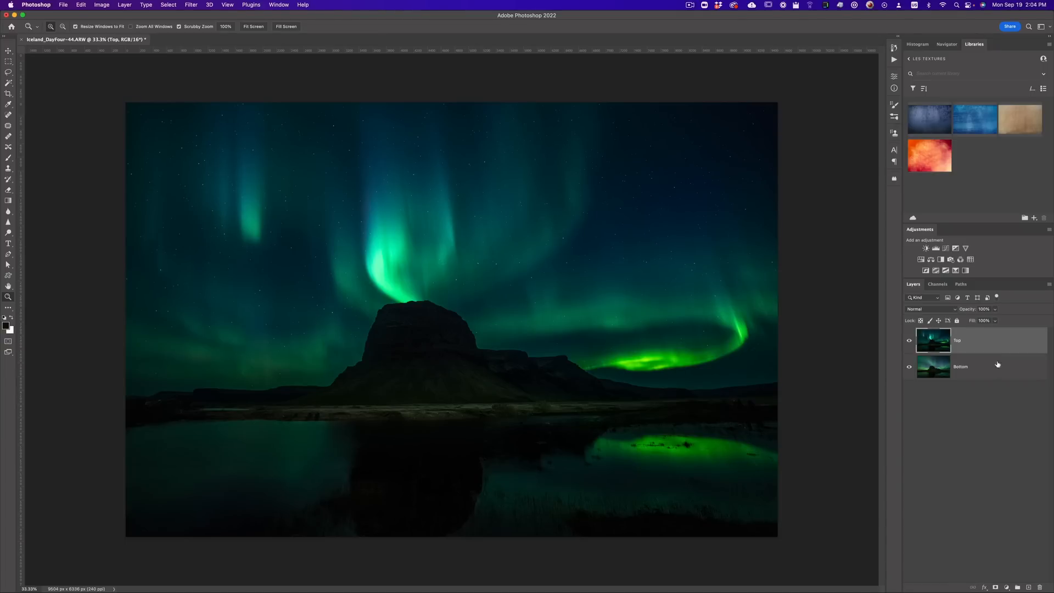
pyautogui.keyDown('shift'); pyautogui.click(998, 371); pyautogui.keyUp('shift')
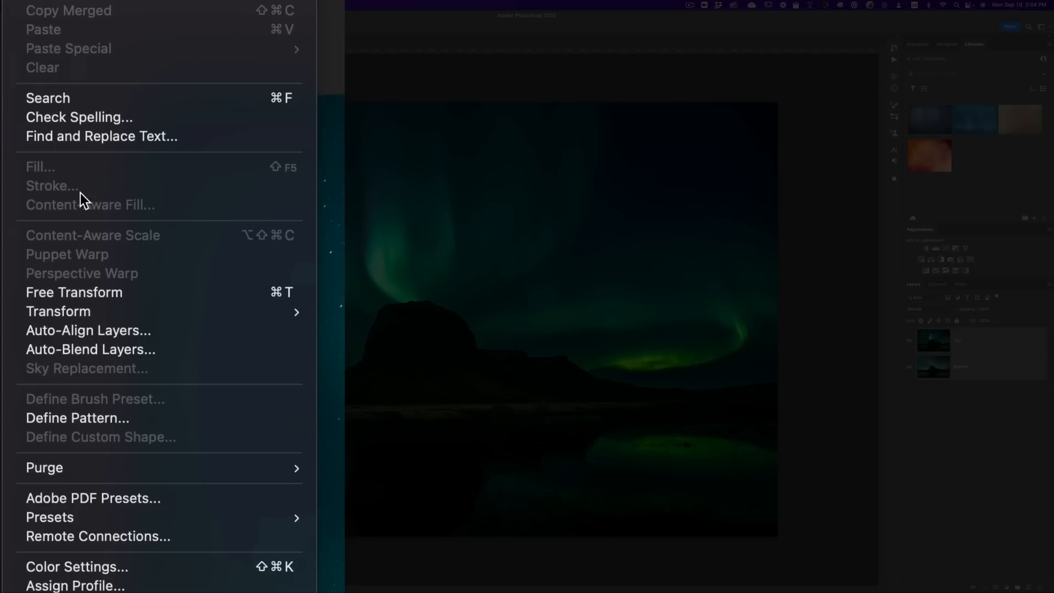
pyautogui.click(231, 338)
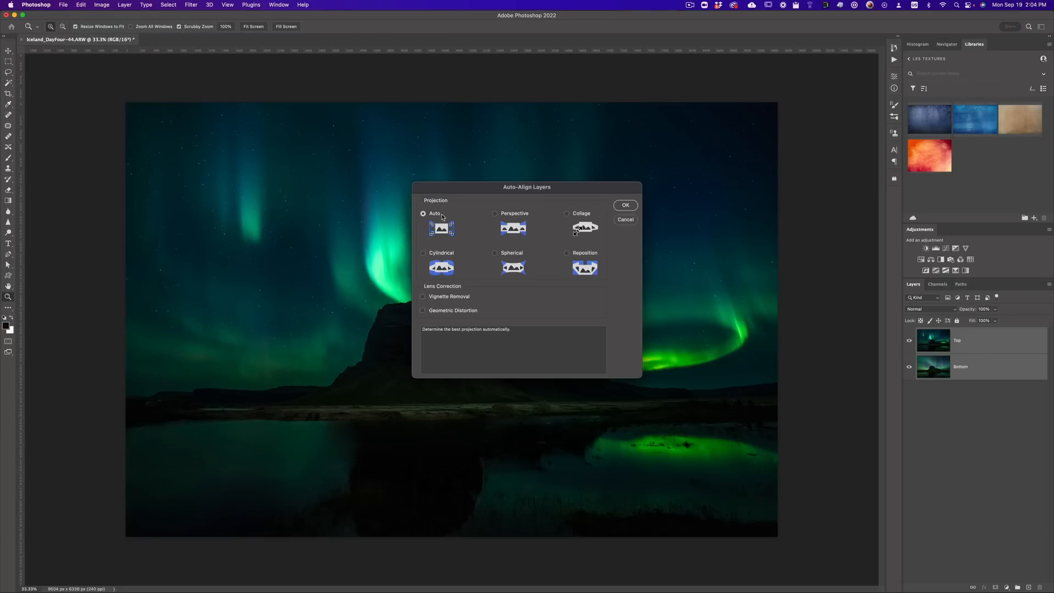
pyautogui.click(625, 206)
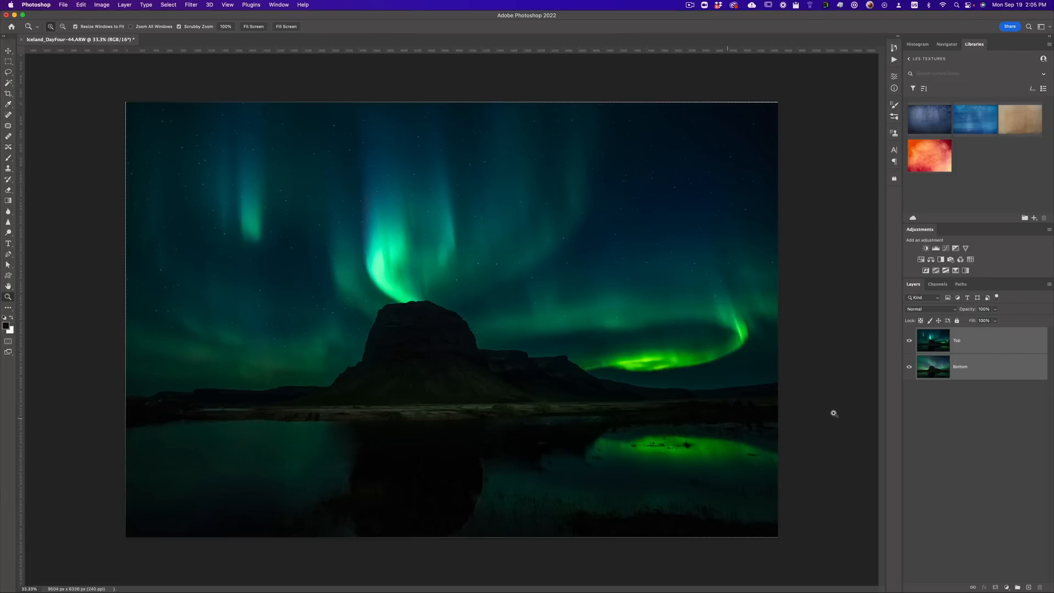
pyautogui.click(909, 342)
pyautogui.click(909, 343)
pyautogui.click(910, 343)
pyautogui.click(909, 342)
# Select the sky automatically on the Top layer
pyautogui.click(978, 346)
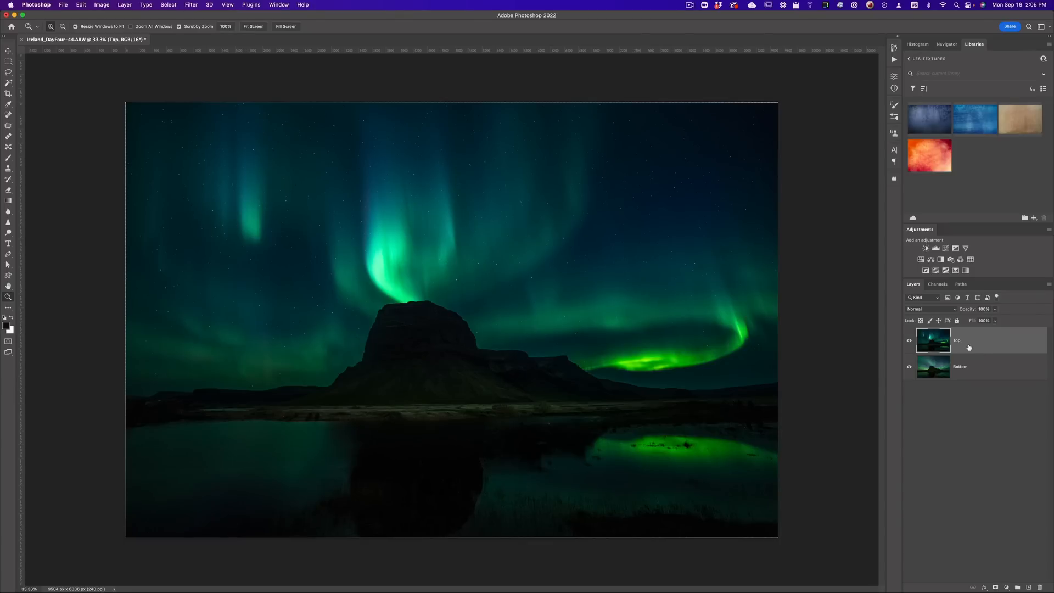
pyautogui.click(169, 5)
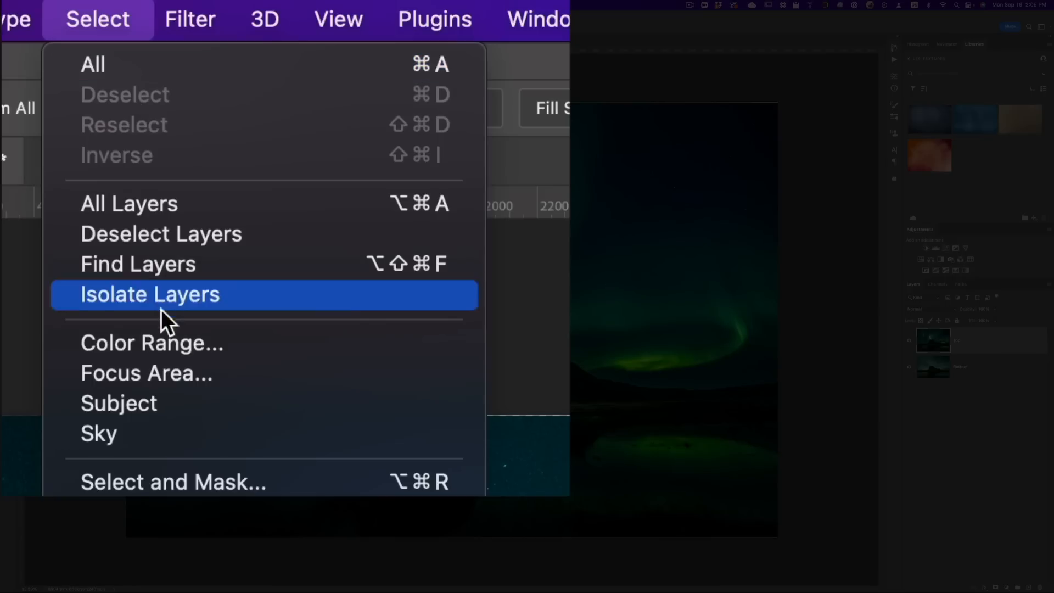
pyautogui.click(185, 445)
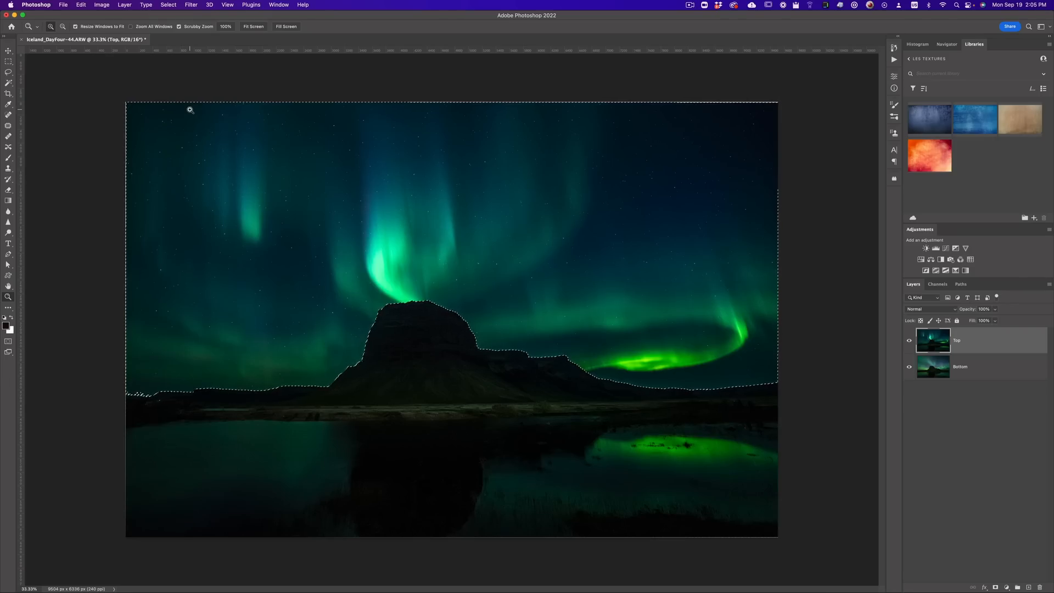
# Choose the Magic Wand tool and open the sky selection in Select and Mask
pyautogui.press('w')
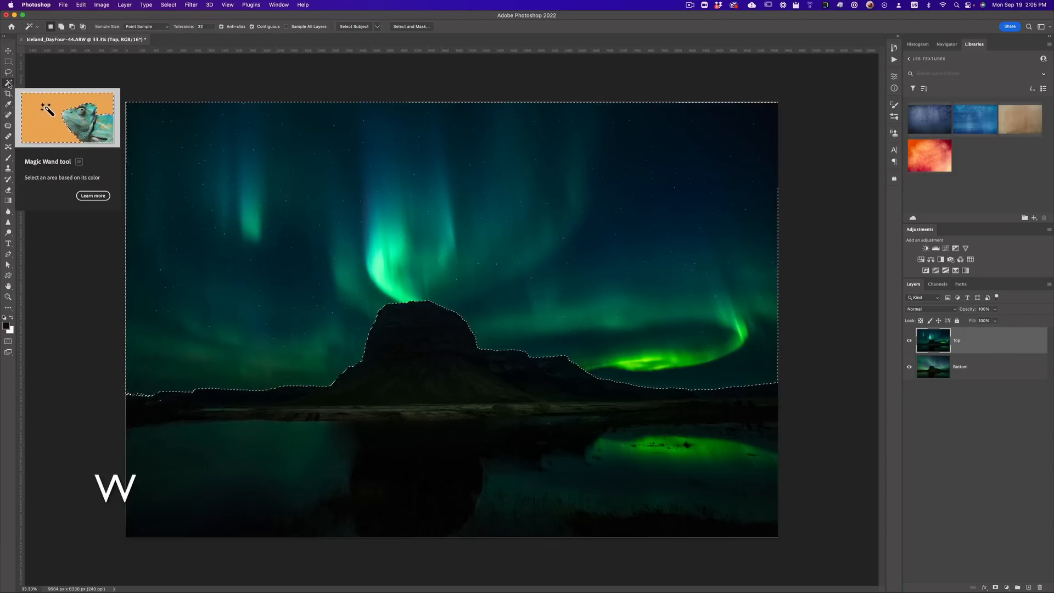
pyautogui.rightClick(8, 84)
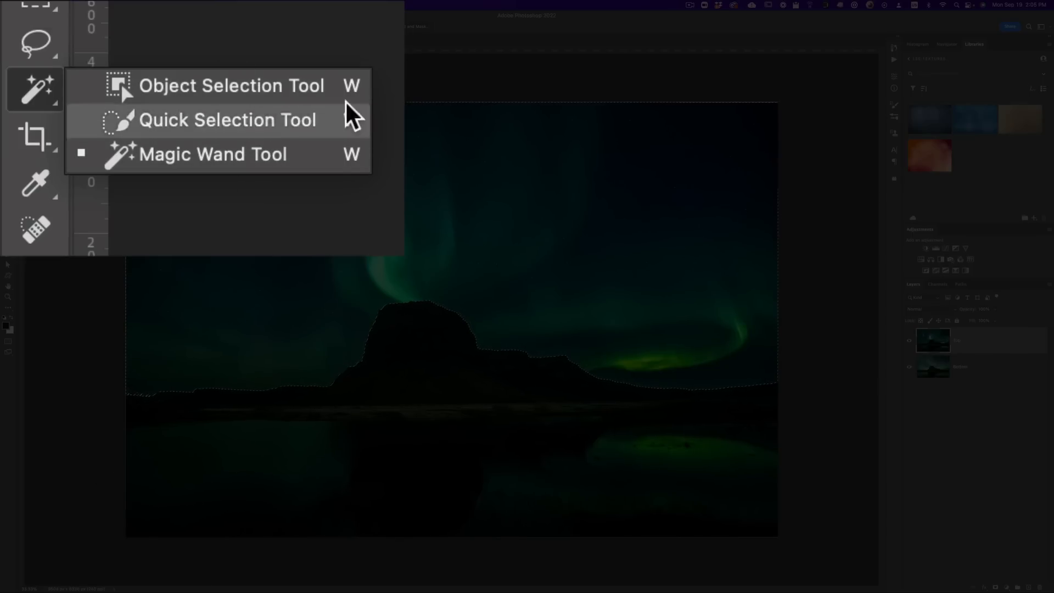
pyautogui.click(313, 162)
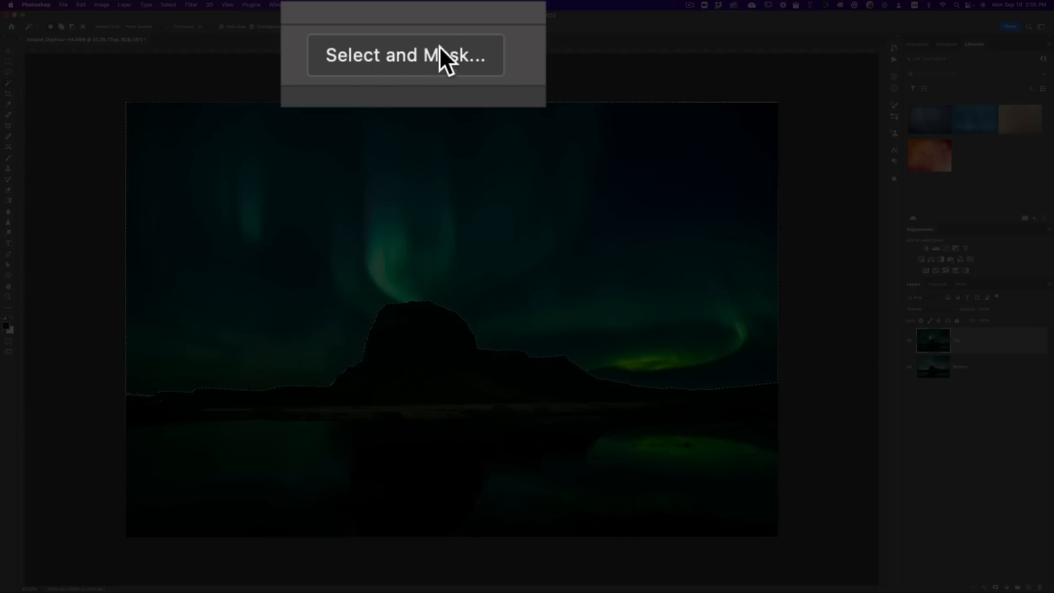
pyautogui.click(427, 55)
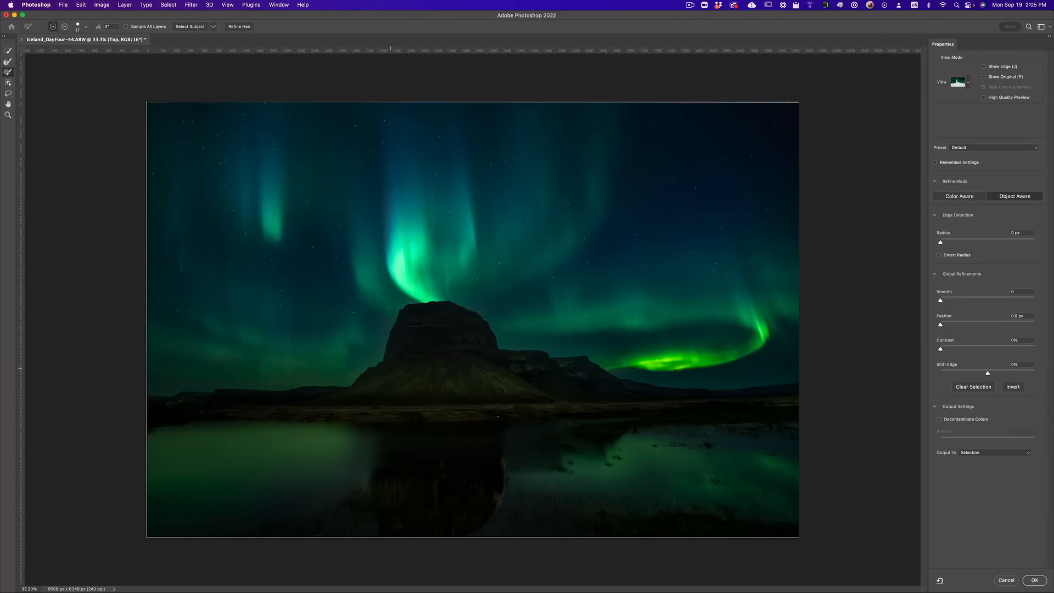
# Preview the sky selection in the Onion Skin, Marching Ants, Overlay, On Black, On White and Black & White views, ending with On Layers
pyautogui.click(969, 84)
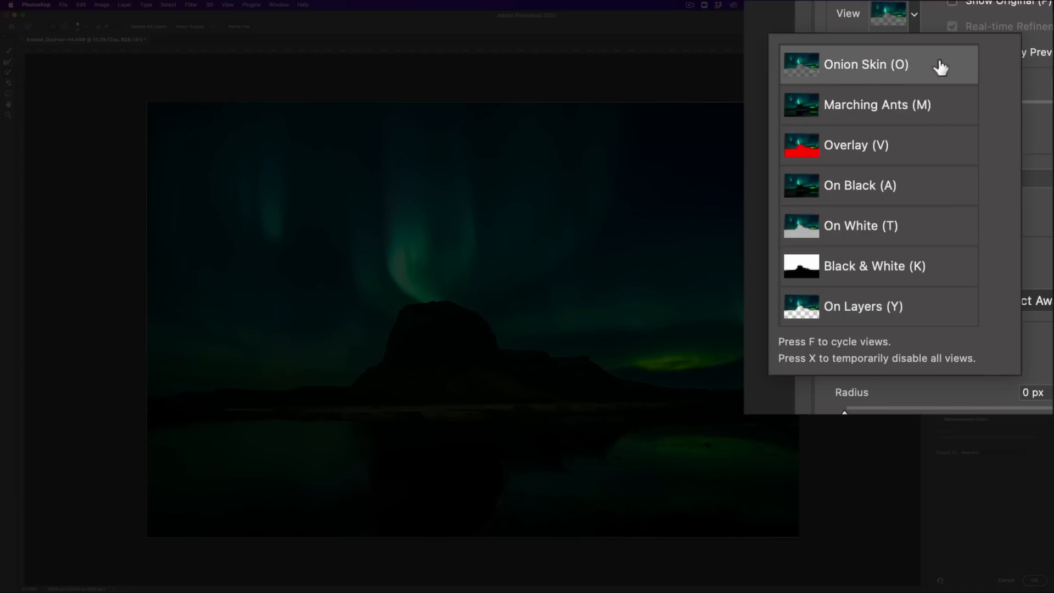
pyautogui.click(915, 17)
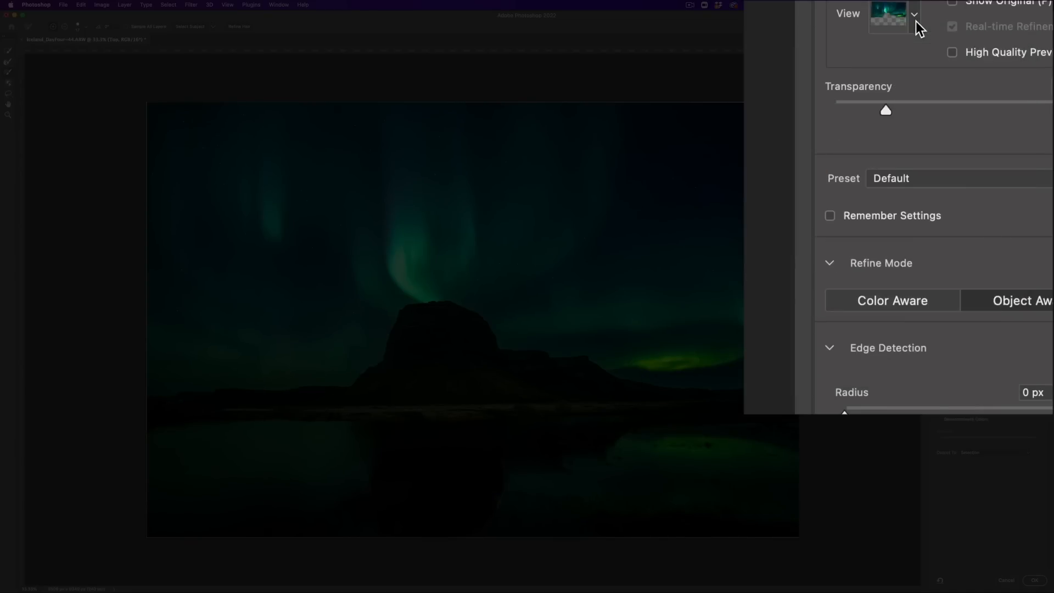
pyautogui.click(914, 18)
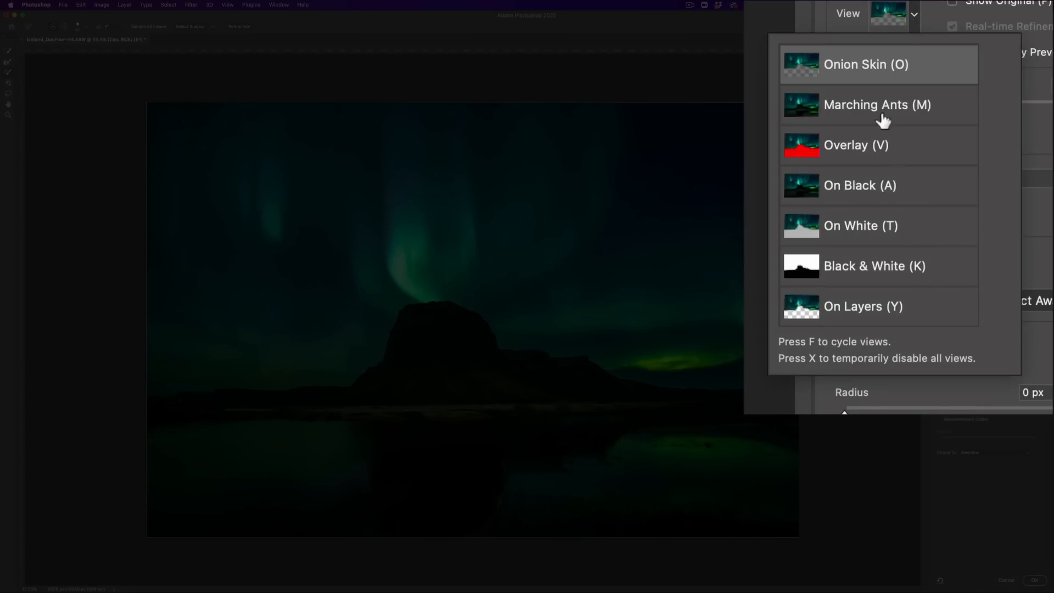
pyautogui.click(916, 113)
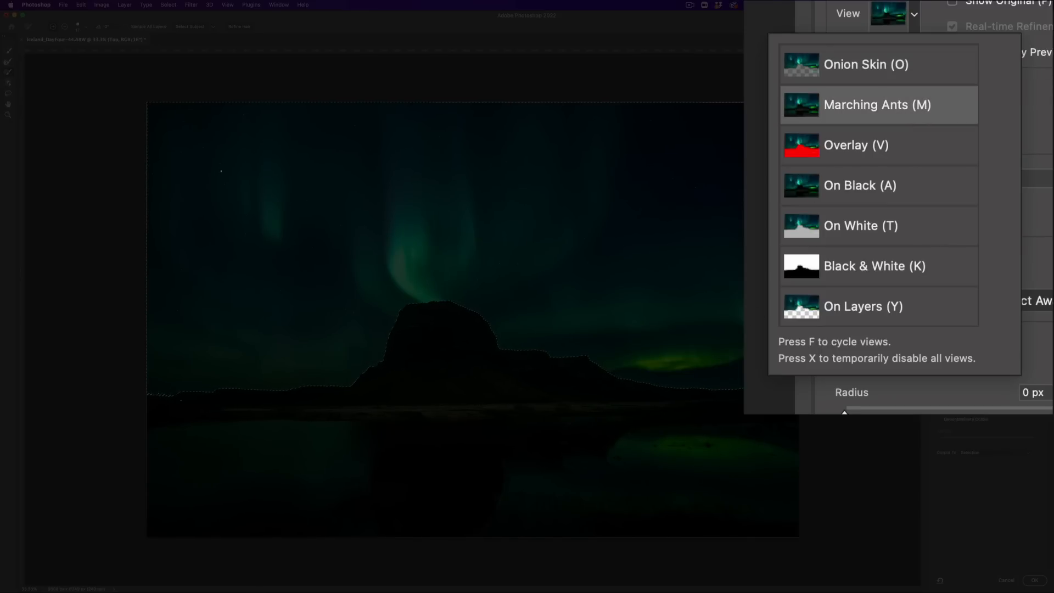
pyautogui.click(911, 147)
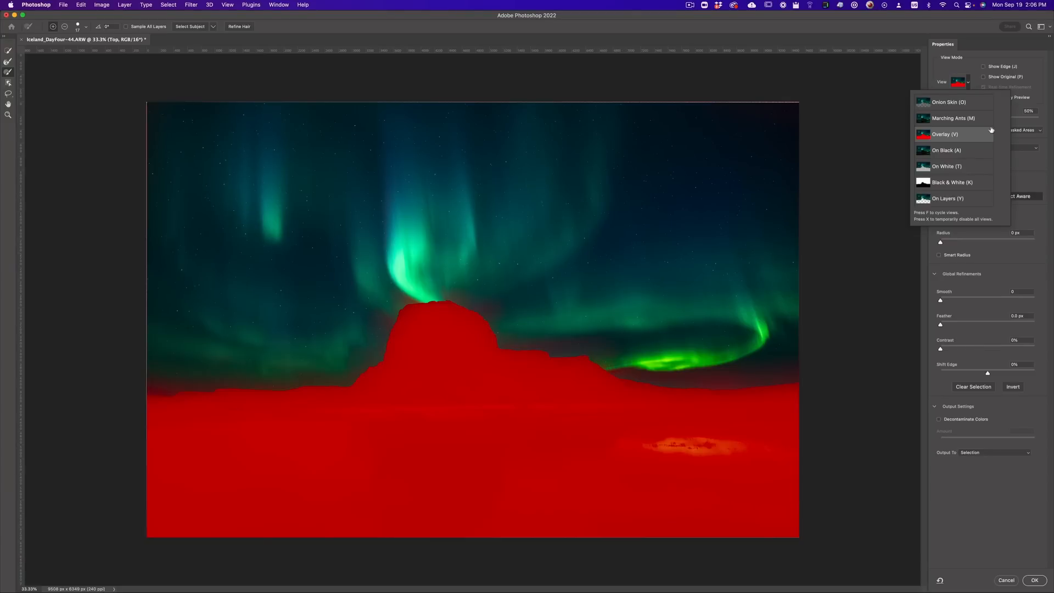
pyautogui.click(966, 151)
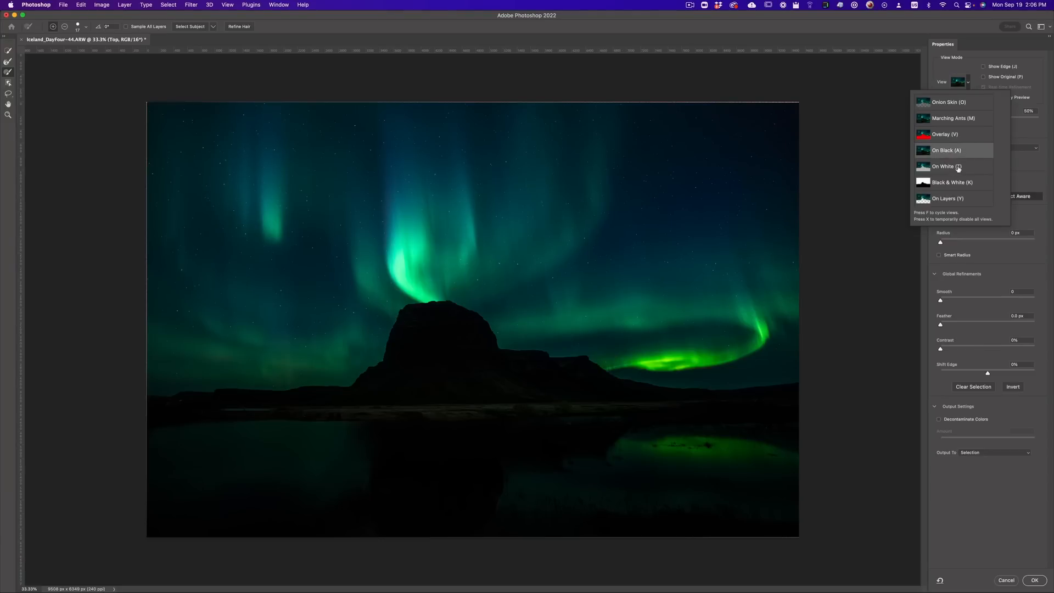
pyautogui.click(957, 167)
pyautogui.click(964, 182)
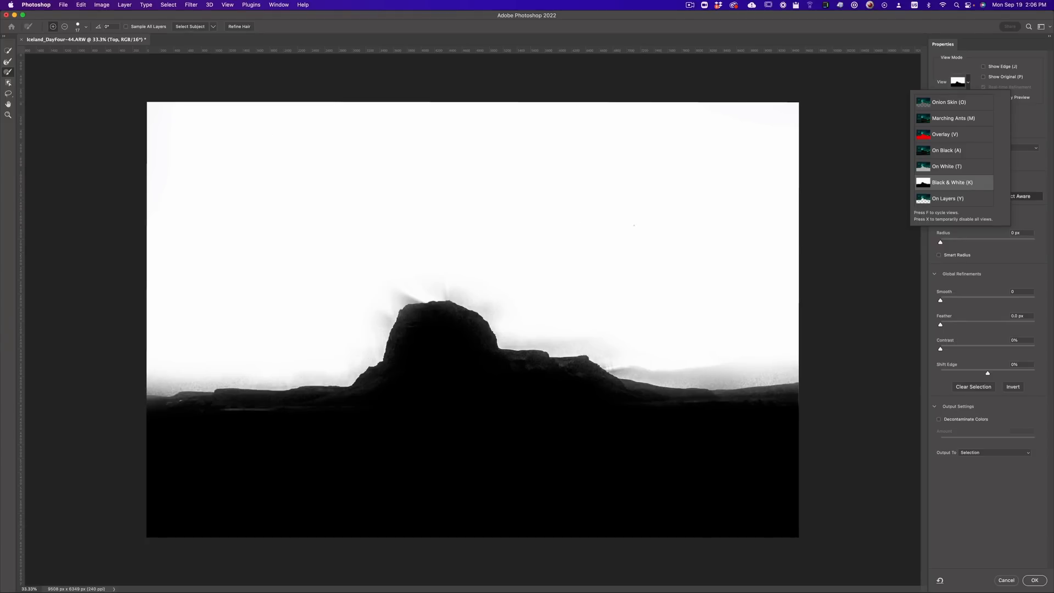
pyautogui.click(957, 200)
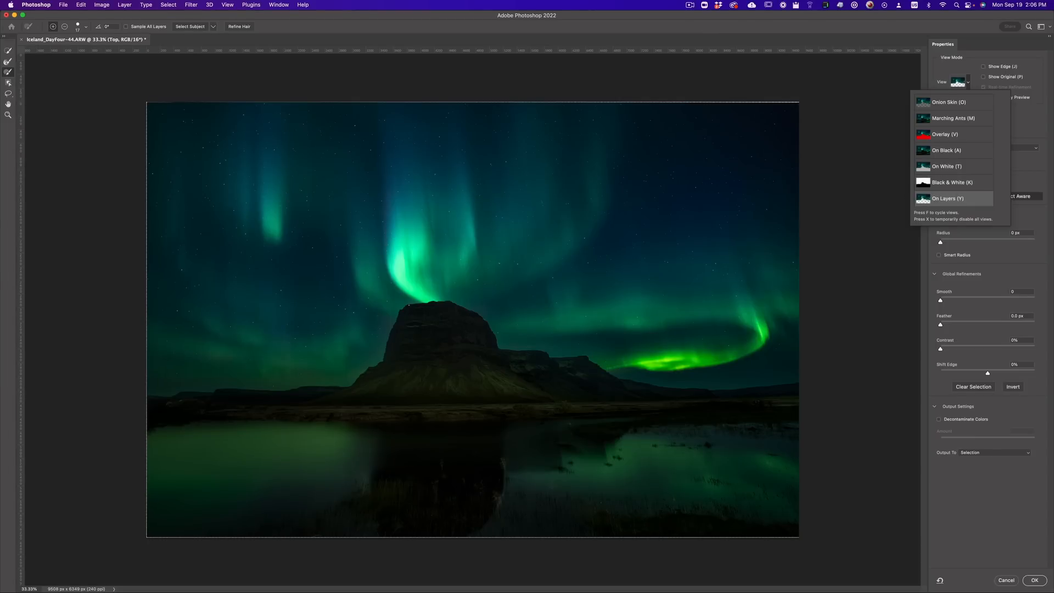
pyautogui.click(865, 193)
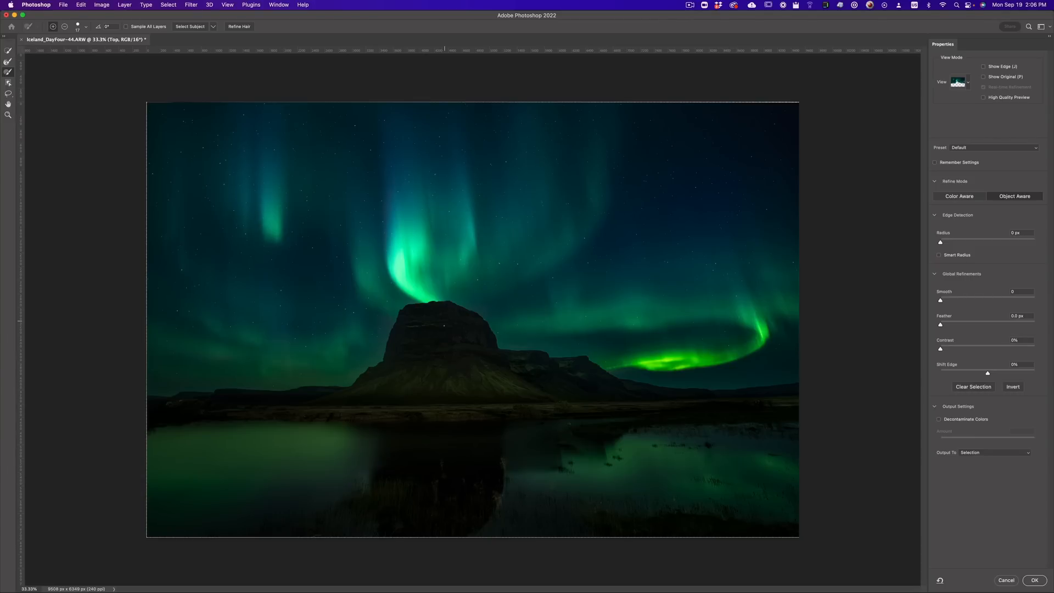
# Examine the mountain's edge at 100% zoom while trying Shift Edge at -57% and +50%
pyautogui.press('z')
pyautogui.click(404, 320)
pyautogui.click(405, 320)
pyautogui.click(452, 315)
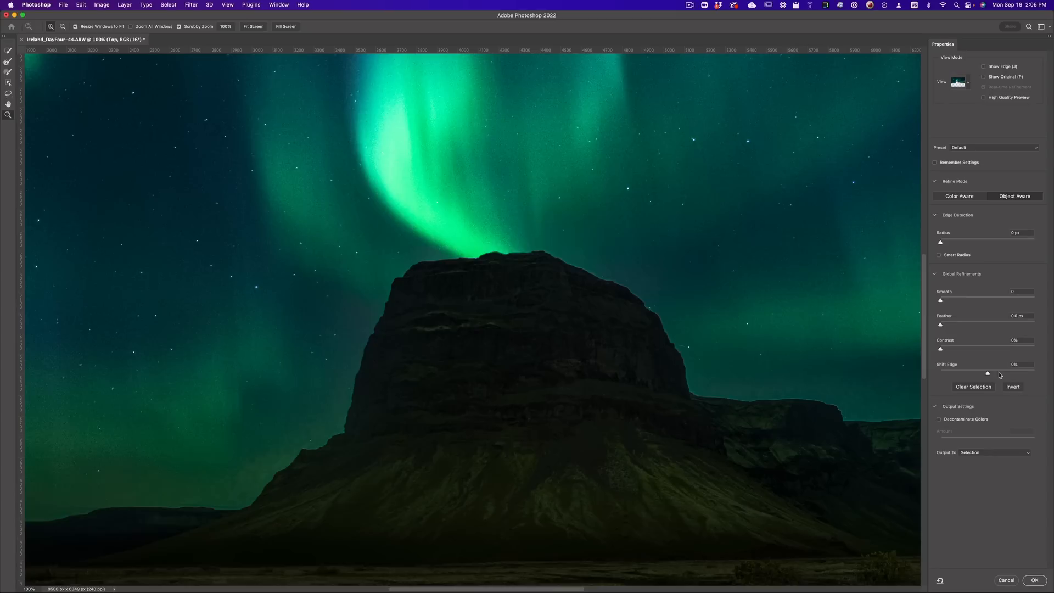
pyautogui.moveTo(988, 373); pyautogui.dragTo(961, 374)
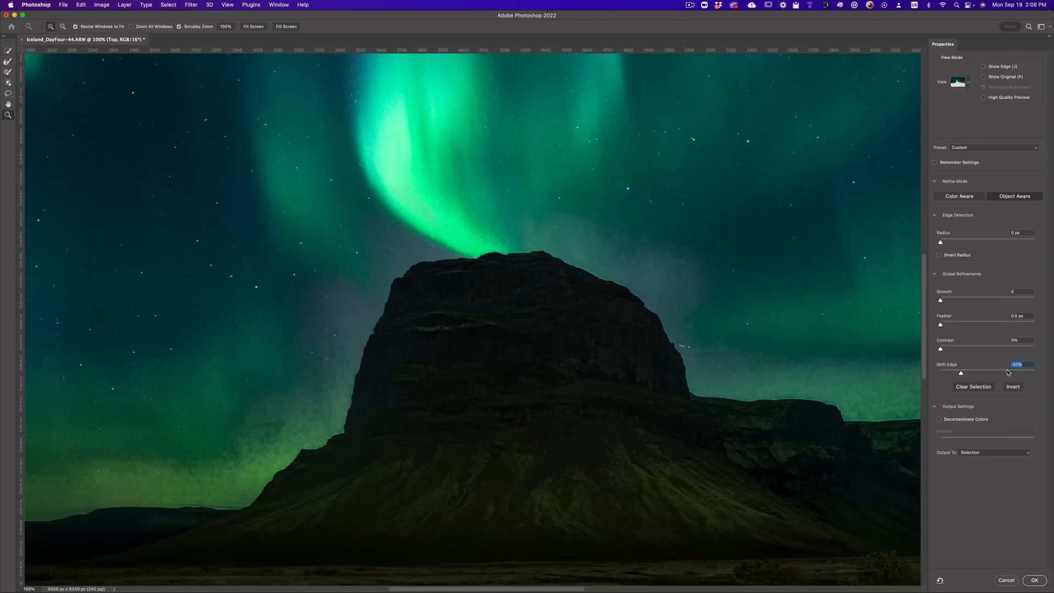
pyautogui.moveTo(1007, 372); pyautogui.dragTo(1012, 374)
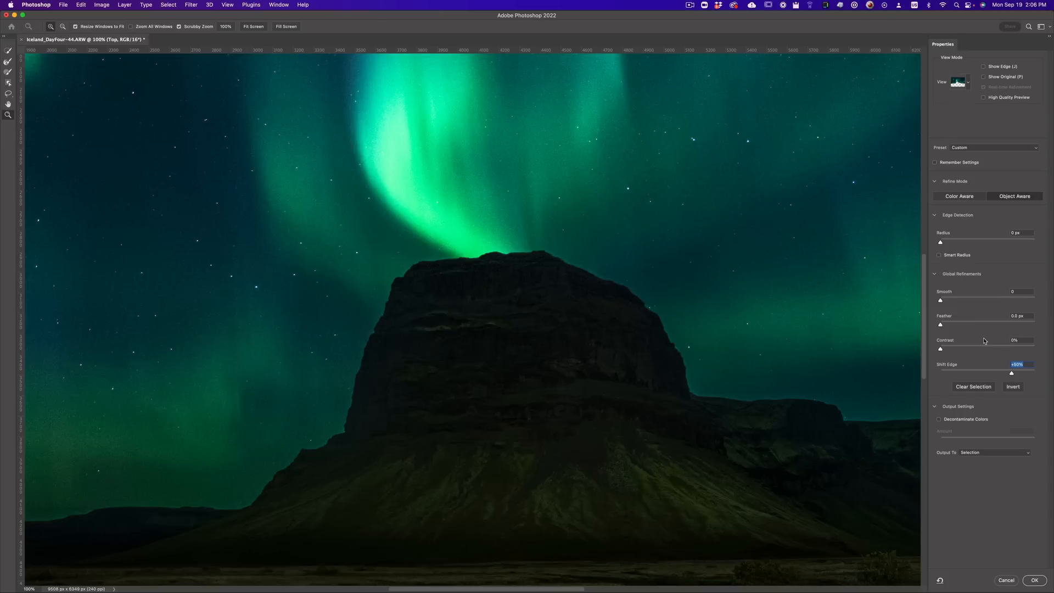
# Set the sky selection's Smooth to 26 and bring Shift Edge to -9%
pyautogui.moveTo(942, 301); pyautogui.dragTo(966, 304)
pyautogui.hotkey('shift', 'Tab')
pyautogui.hotkey('shift', 'Tab')
pyautogui.hotkey('shift', 'Tab')
pyautogui.moveTo(1011, 372); pyautogui.dragTo(980, 372)
pyautogui.click(981, 373)
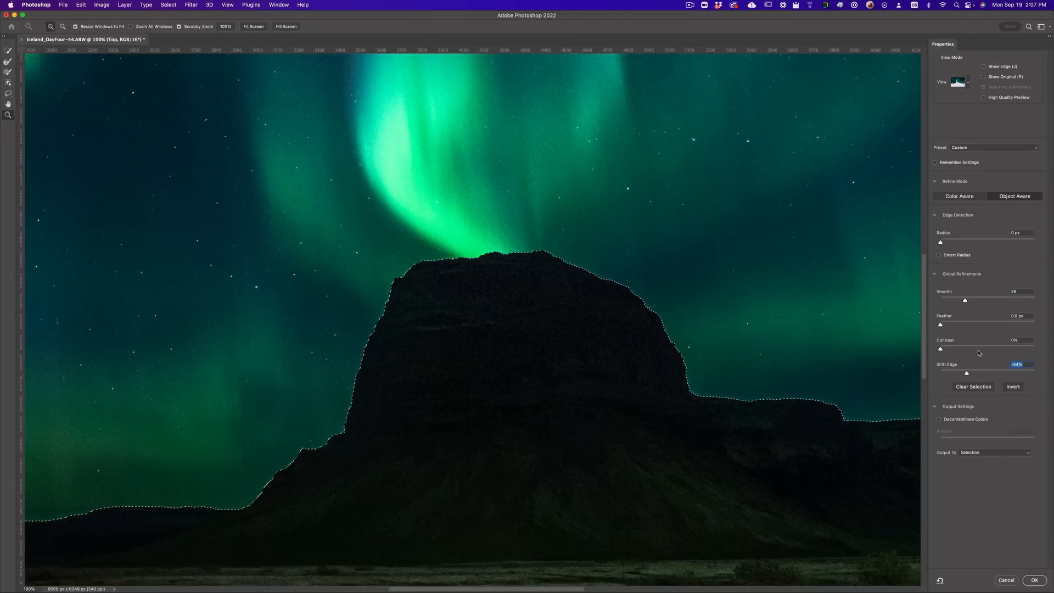
# Compare Shift Edge at +17% and -48% along the mountain's outline, and set it to +36%
pyautogui.click(969, 83)
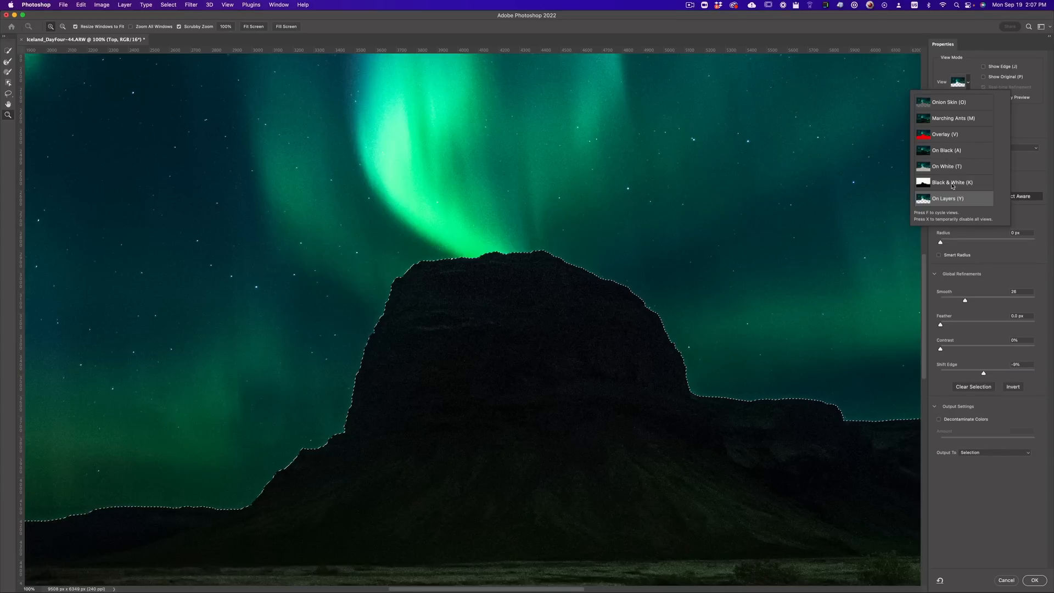
pyautogui.click(983, 373)
pyautogui.moveTo(982, 373); pyautogui.dragTo(997, 375)
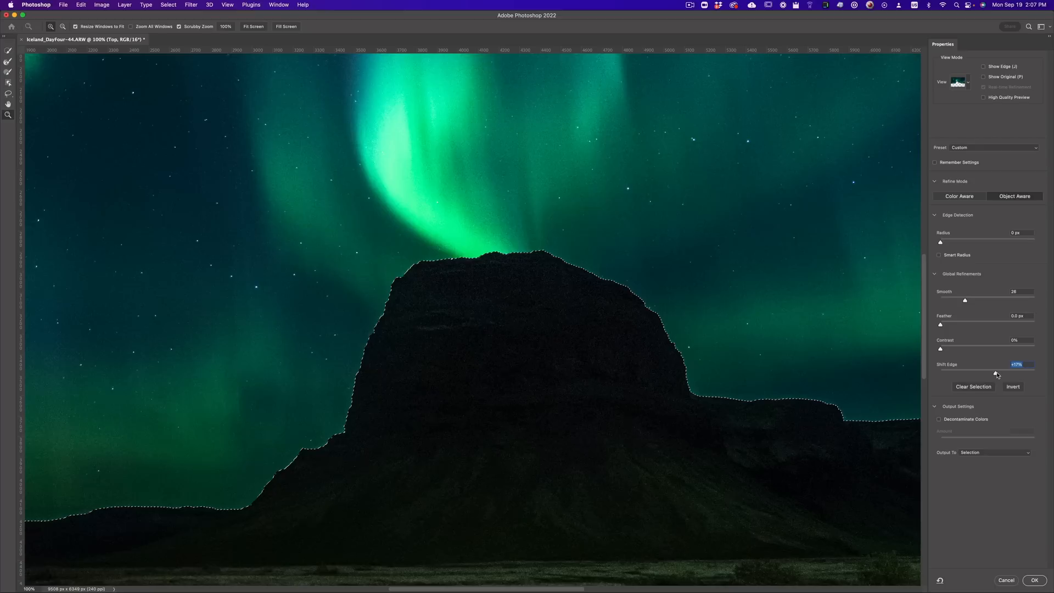
pyautogui.click(1002, 373)
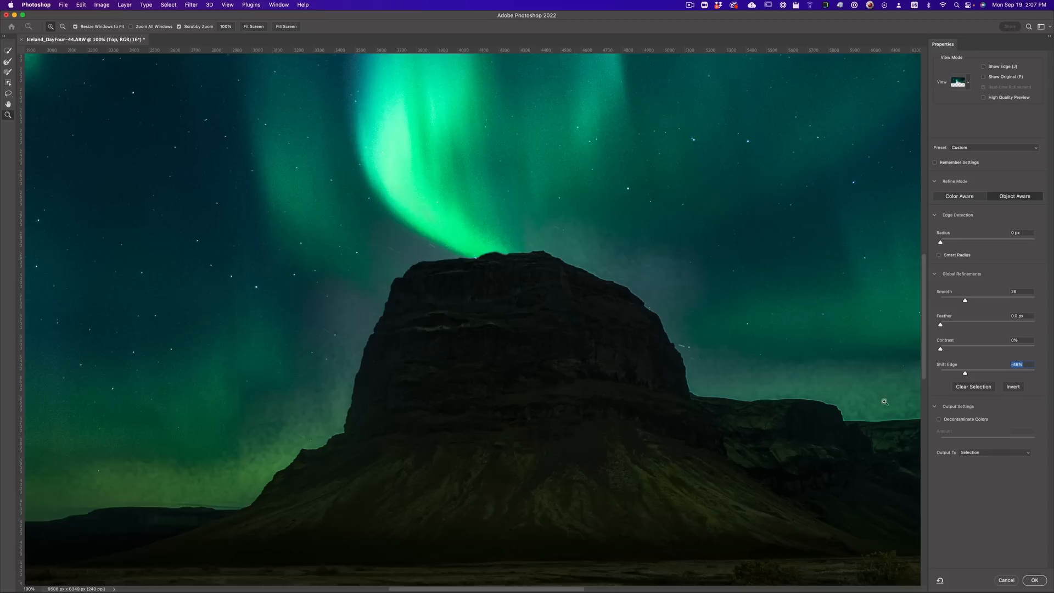
pyautogui.moveTo(978, 372); pyautogui.dragTo(1004, 373)
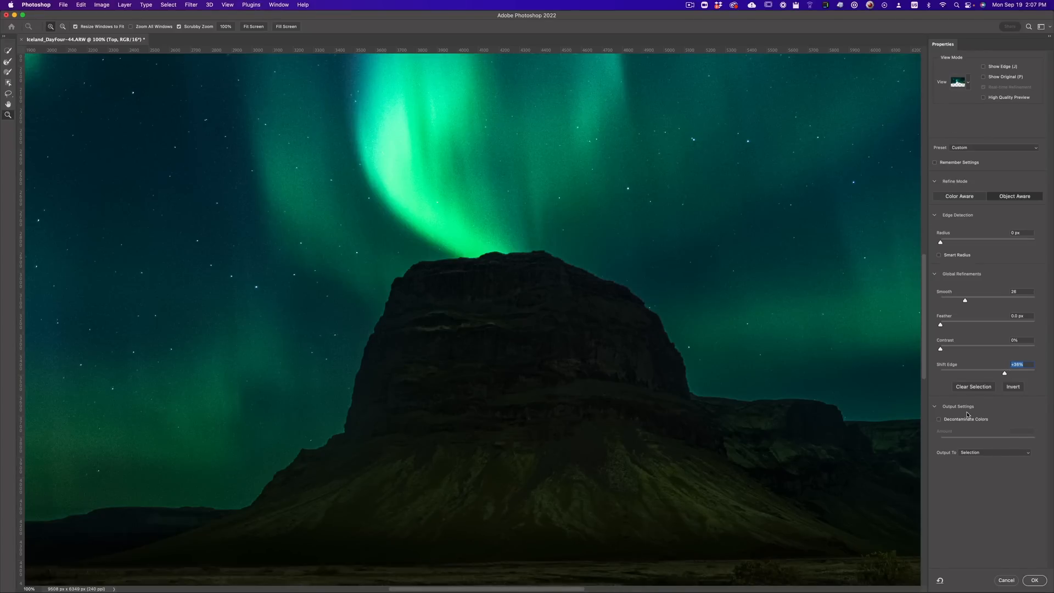
# Accept the refined sky selection as a layer mask on the Top layer and inspect the mountain's edge at 200% zoom
pyautogui.click(1036, 581)
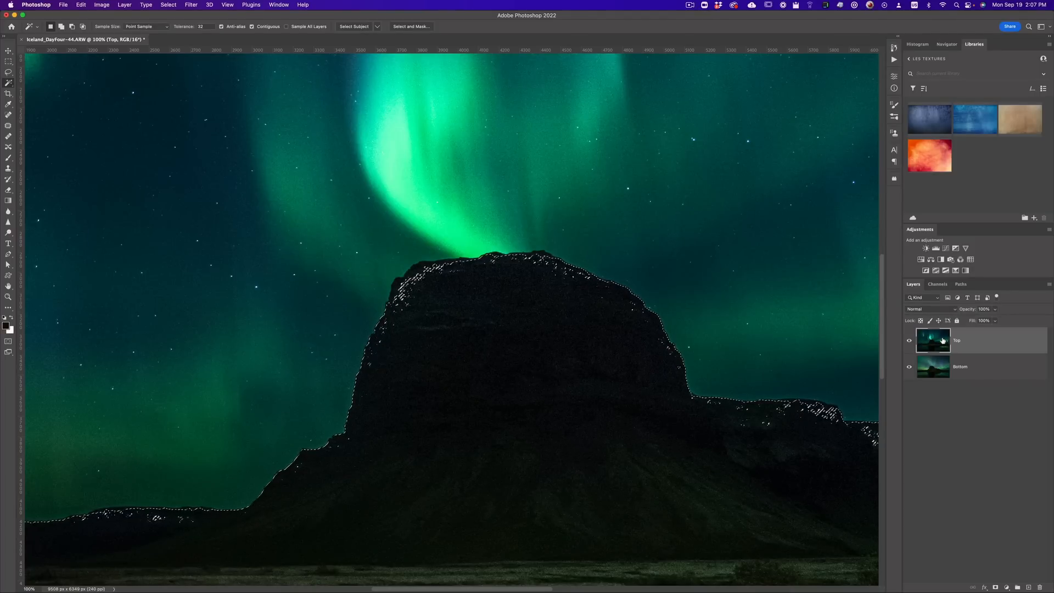
pyautogui.click(995, 588)
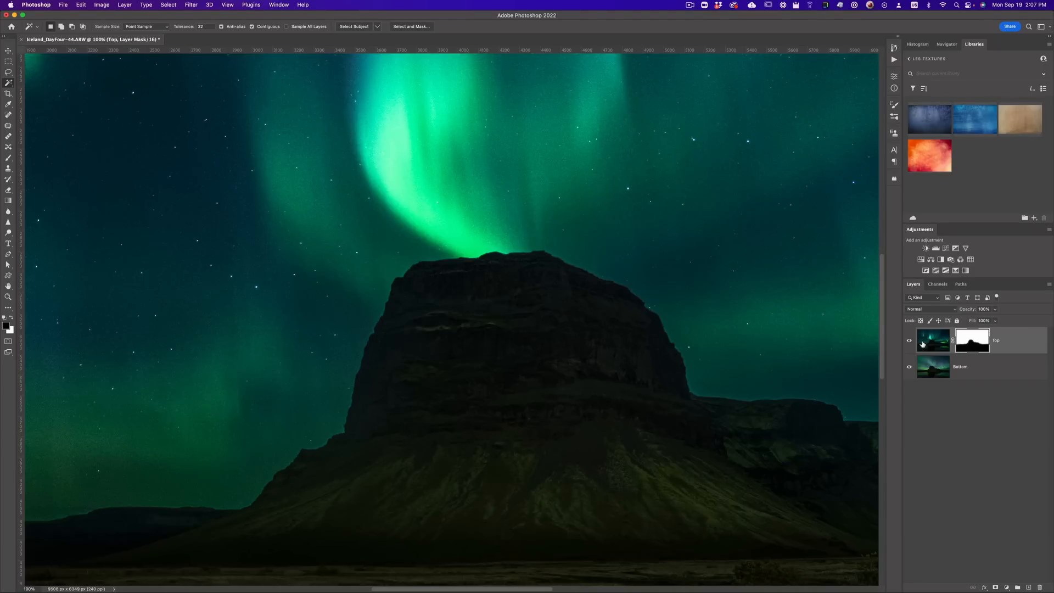
pyautogui.press('z')
pyautogui.click(571, 324)
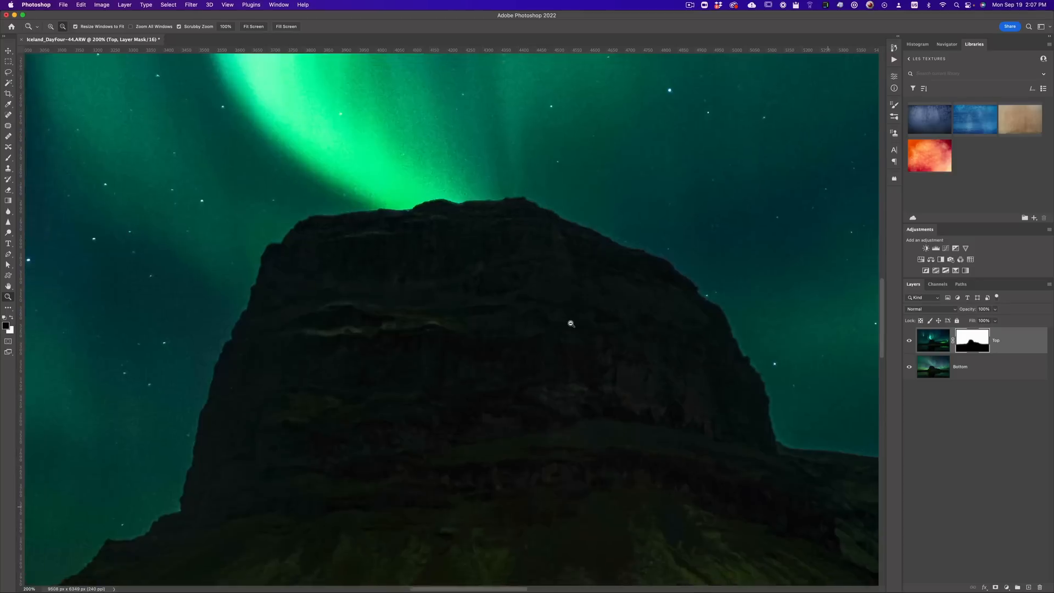
pyautogui.keyDown('alt'); pyautogui.click(571, 323); pyautogui.keyUp('alt')
pyautogui.keyDown('alt'); pyautogui.click(571, 324); pyautogui.keyUp('alt')
pyautogui.keyDown('alt'); pyautogui.click(570, 324); pyautogui.keyUp('alt')
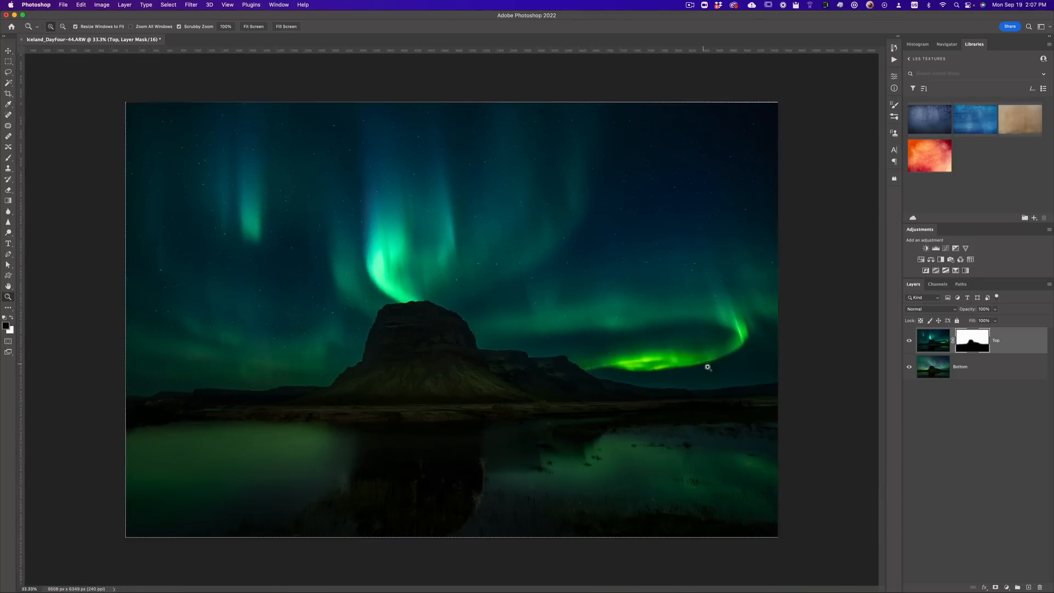
# Compare the blended image with the Bottom layer alone by hiding and showing the Top layer
pyautogui.click(910, 341)
pyautogui.click(910, 341)
pyautogui.click(932, 372)
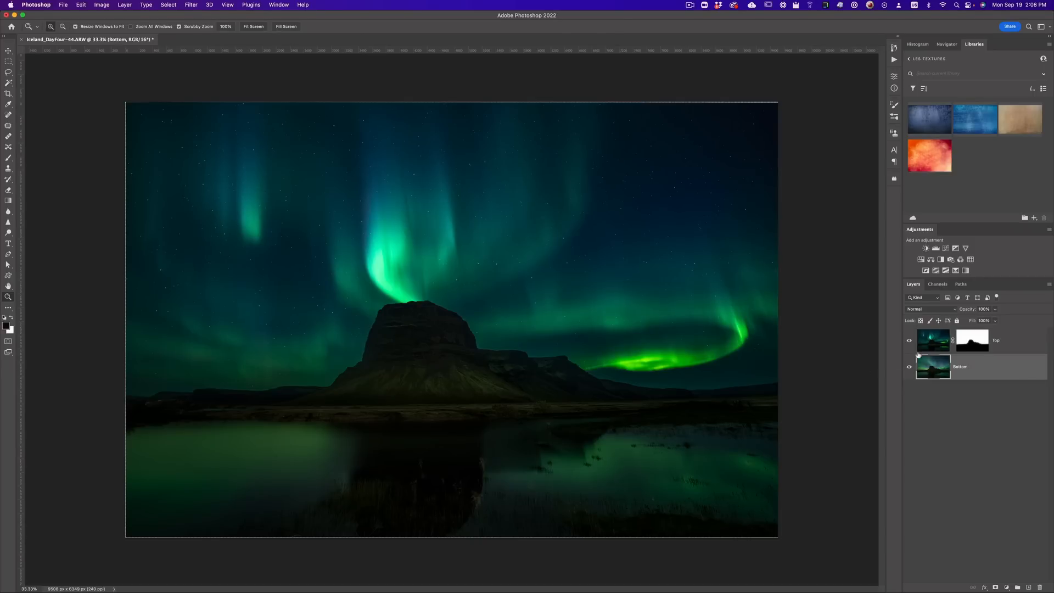
pyautogui.click(908, 342)
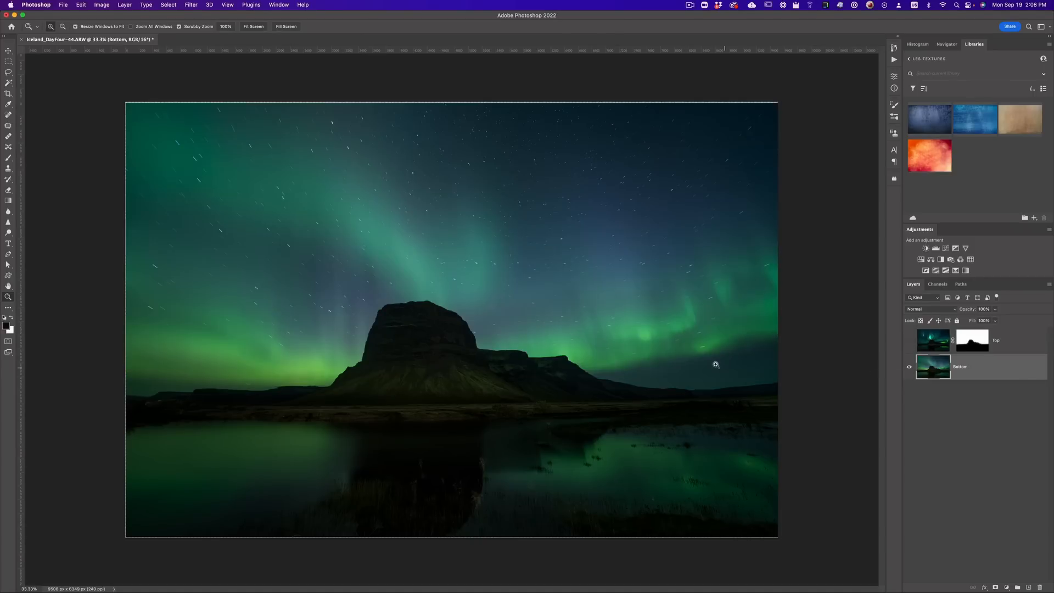
pyautogui.click(909, 340)
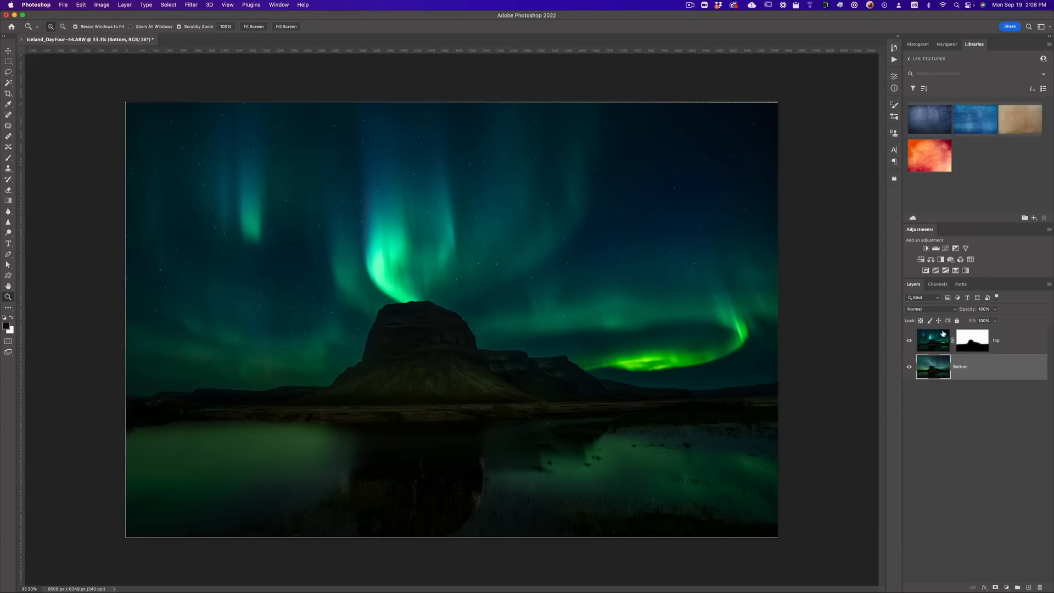
# Examine the Top layer's mask on its own in black and white, comparing it with the blended image several times
pyautogui.click(972, 342)
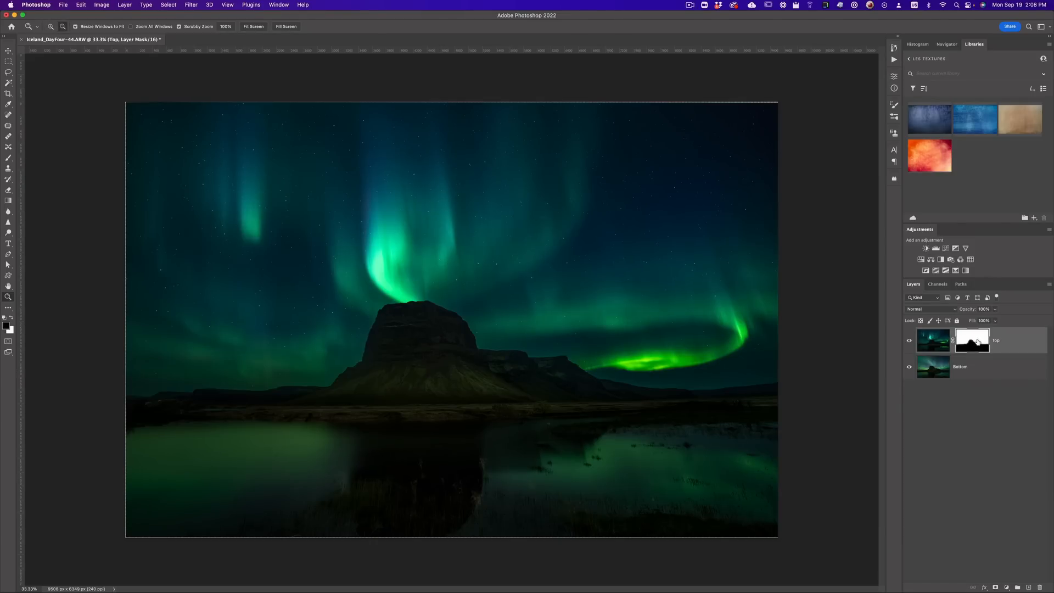
pyautogui.keyDown('alt'); pyautogui.click(977, 342); pyautogui.keyUp('alt')
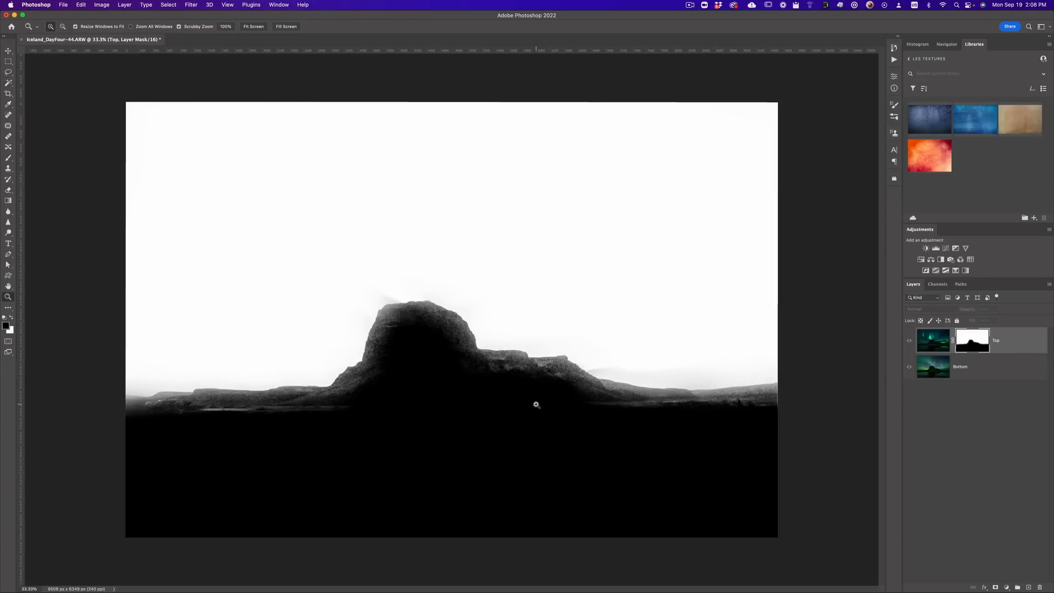
pyautogui.keyDown('alt'); pyautogui.click(973, 345); pyautogui.keyUp('alt')
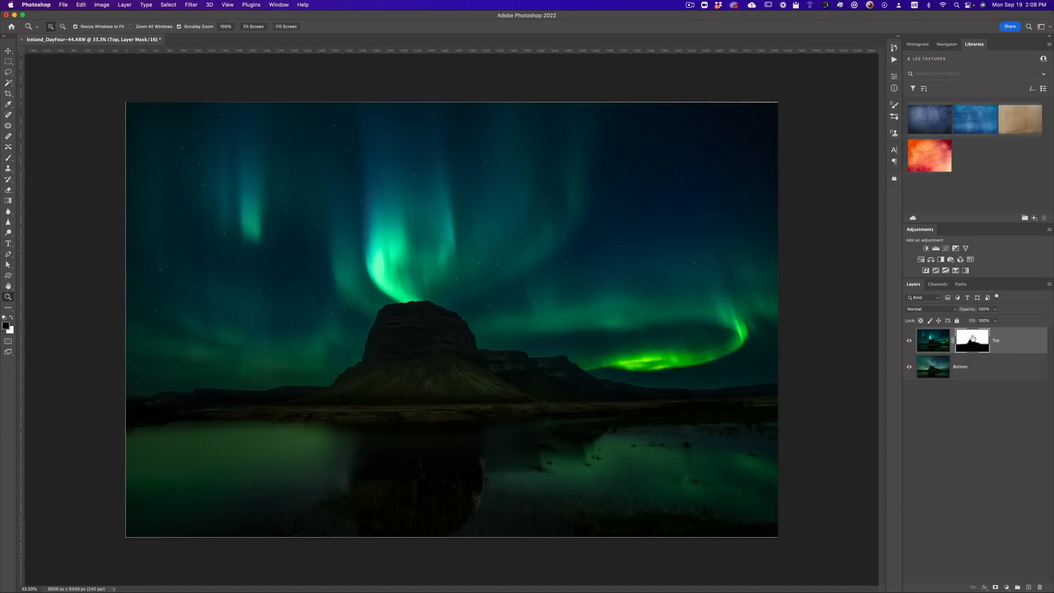
pyautogui.keyDown('alt'); pyautogui.click(972, 338); pyautogui.keyUp('alt')
pyautogui.keyDown('alt'); pyautogui.click(972, 338); pyautogui.keyUp('alt')
pyautogui.keyDown('alt'); pyautogui.click(971, 345); pyautogui.keyUp('alt')
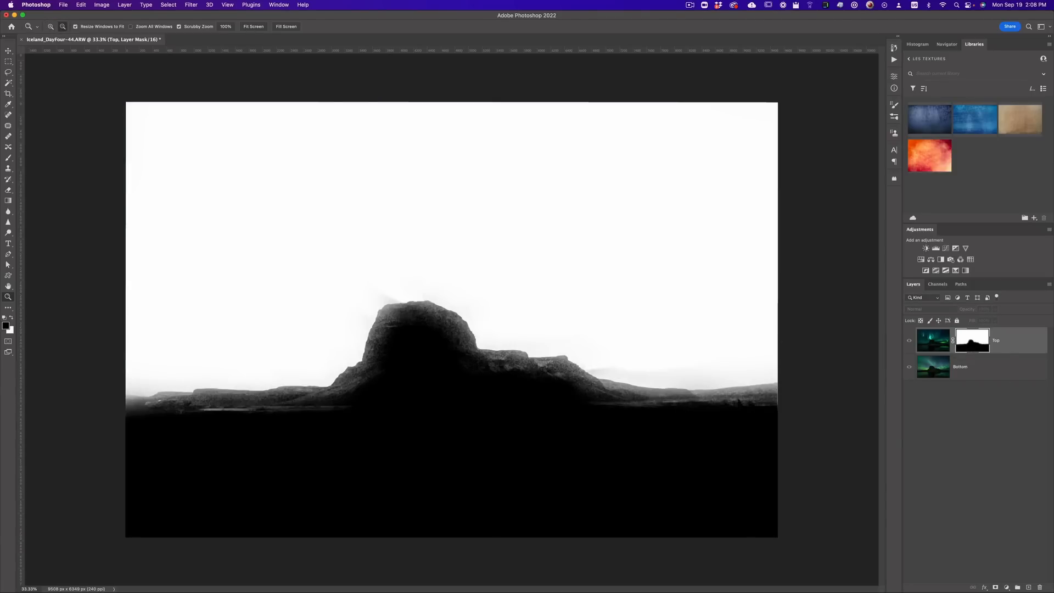
pyautogui.keyDown('alt'); pyautogui.click(969, 344); pyautogui.keyUp('alt')
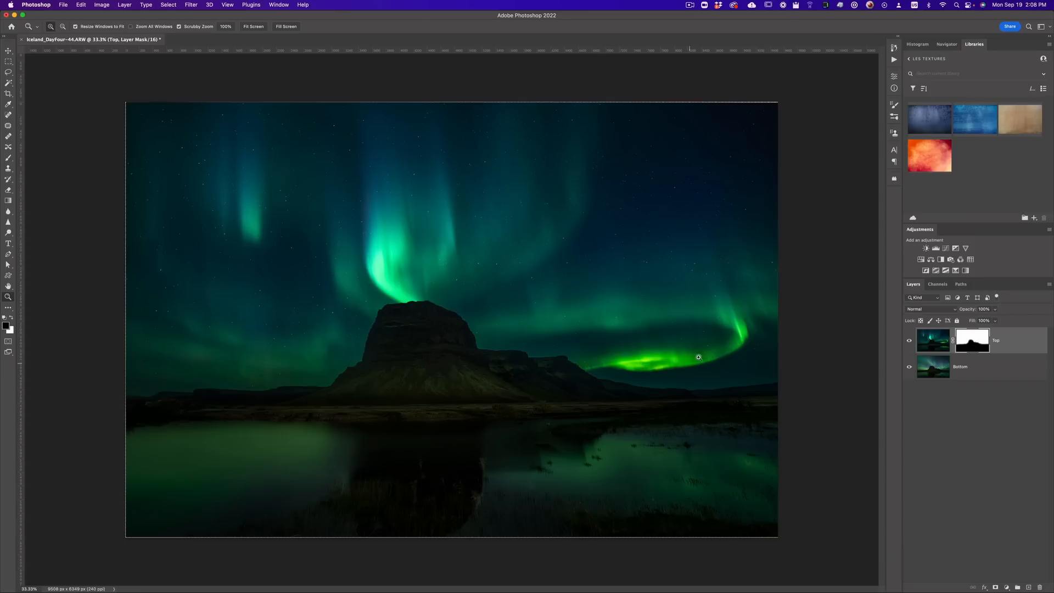
pyautogui.keyDown('alt'); pyautogui.click(973, 342); pyautogui.keyUp('alt')
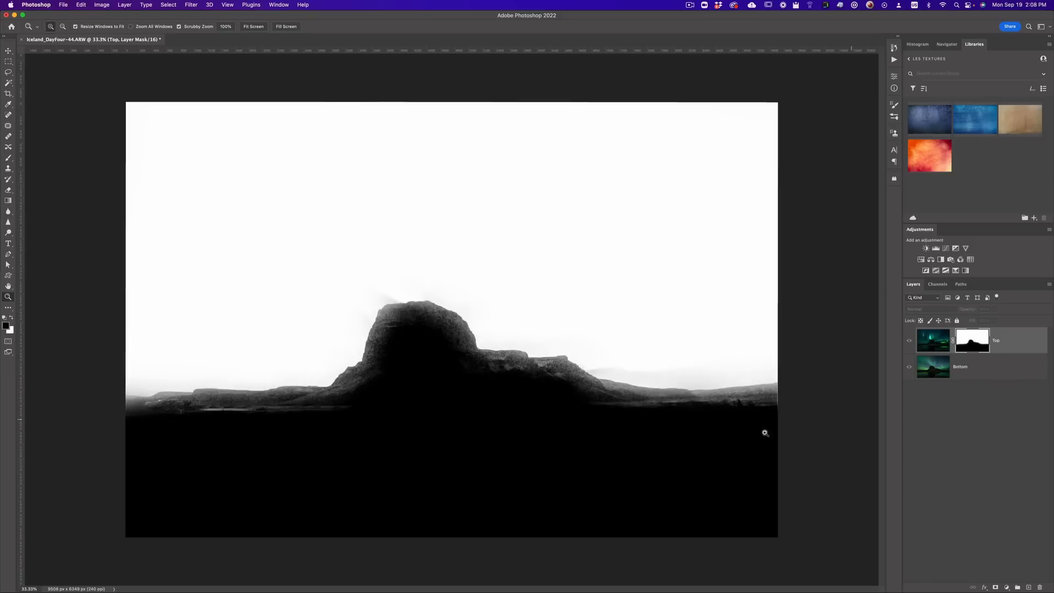
pyautogui.keyDown('alt'); pyautogui.click(985, 340); pyautogui.keyUp('alt')
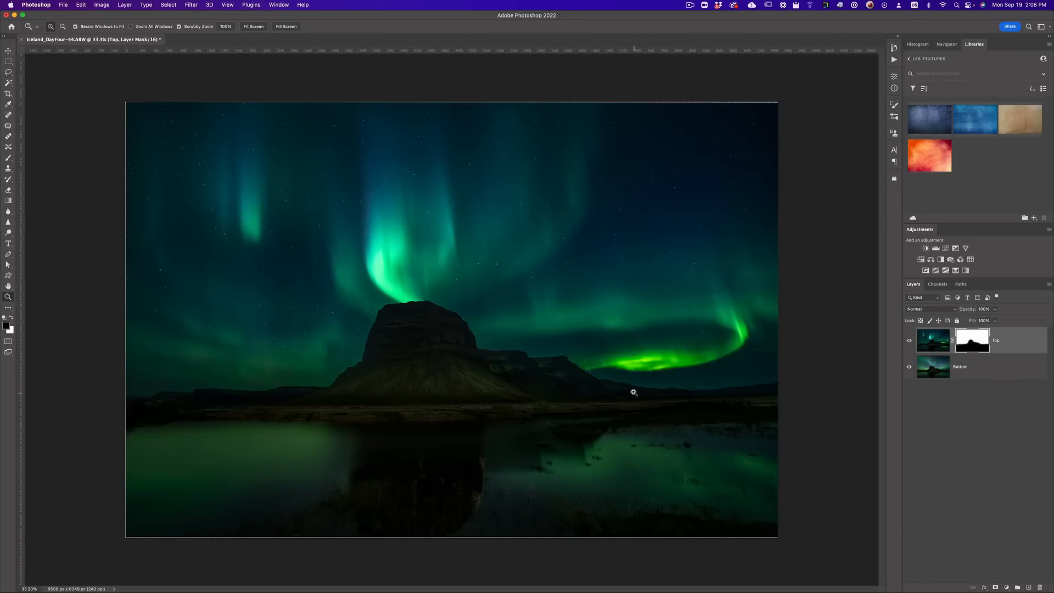
# Set up the Brush tool with the Soft Round brush at 0% hardness for retouching the Top layer's mask
pyautogui.click(8, 158)
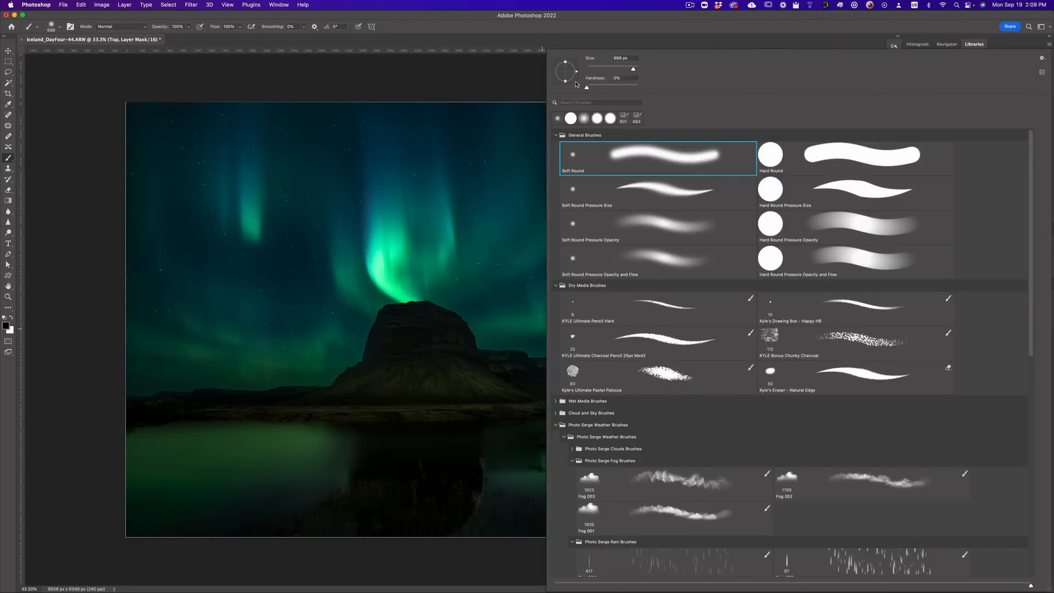
pyautogui.click(593, 91)
pyautogui.press('Return')
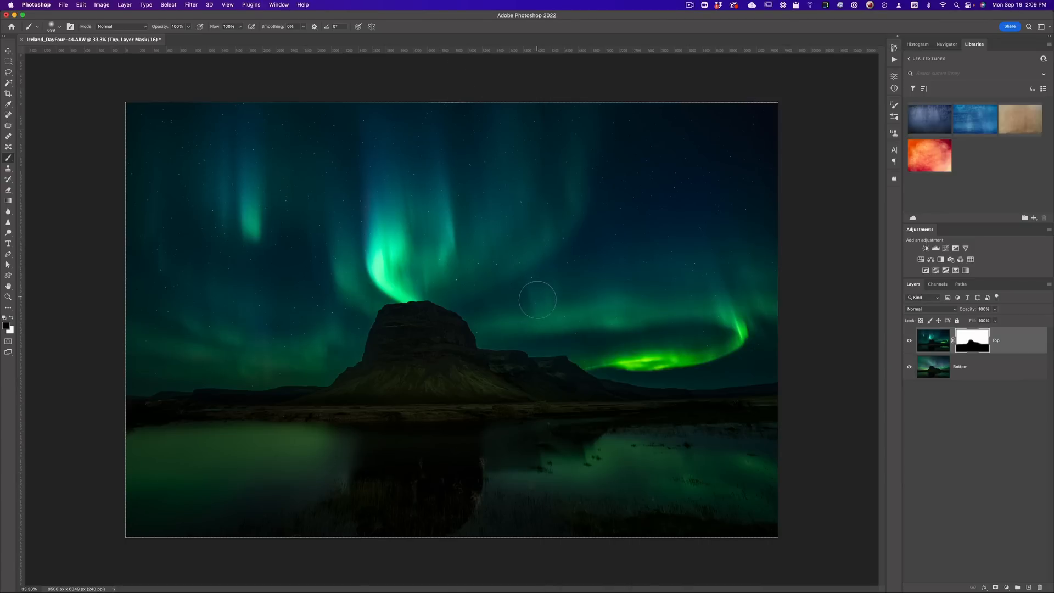
pyautogui.moveTo(550, 324)
pyautogui.mouseDown()
pyautogui.moveTo(543, 279)
pyautogui.moveTo(528, 463)
pyautogui.moveTo(549, 210)
pyautogui.moveTo(548, 242)
pyautogui.moveTo(447, 260)
pyautogui.moveTo(446, 283)
pyautogui.moveTo(450, 175)
pyautogui.mouseUp()
# With the Top layer's image targeted, try custom red and orange foreground and background colors, and reset them to black and white
pyautogui.click(936, 343)
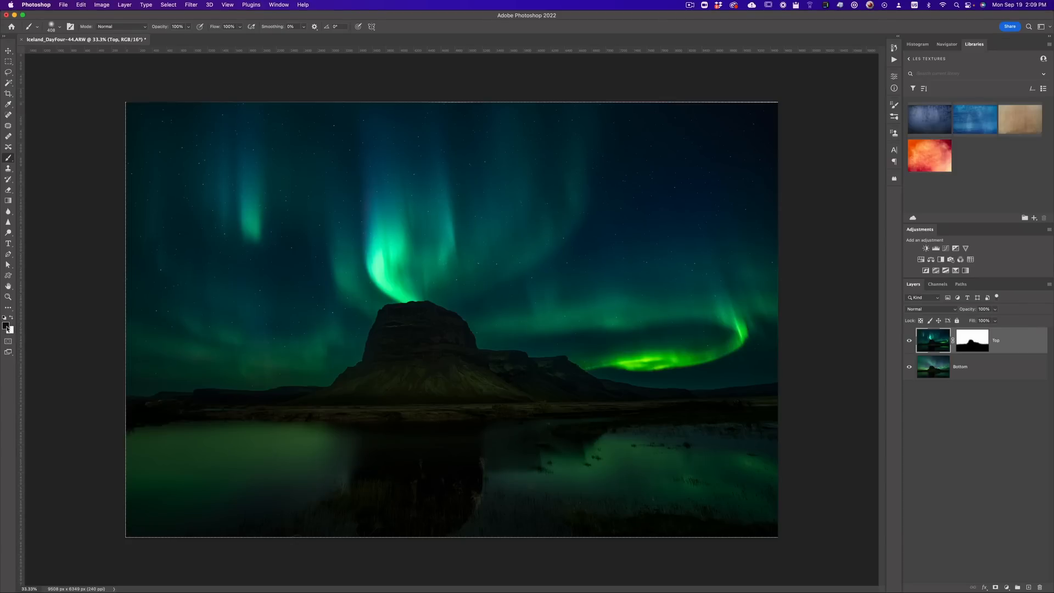
pyautogui.press('x')
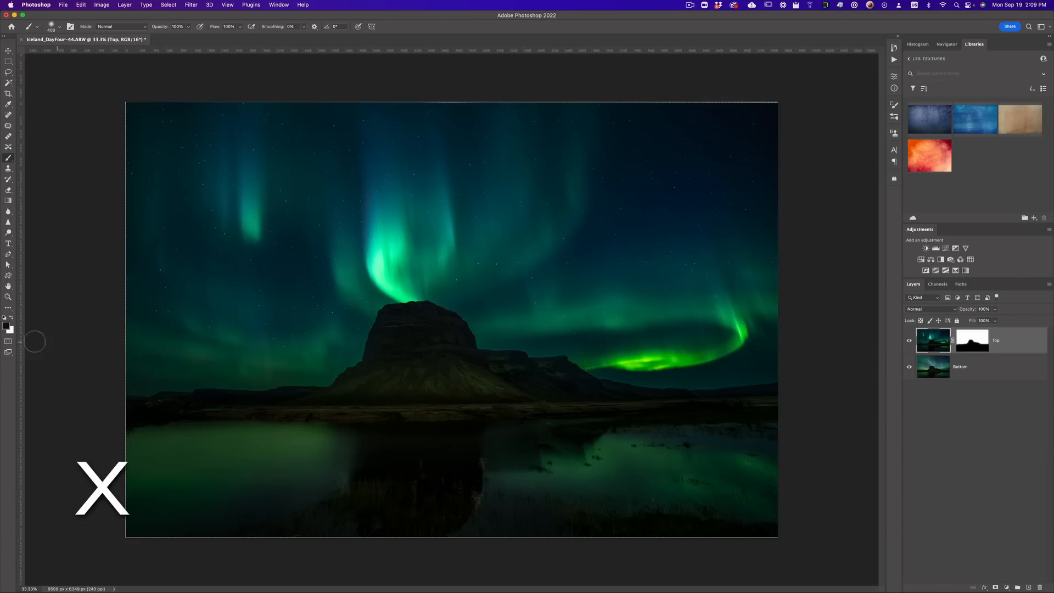
pyautogui.click(5, 326)
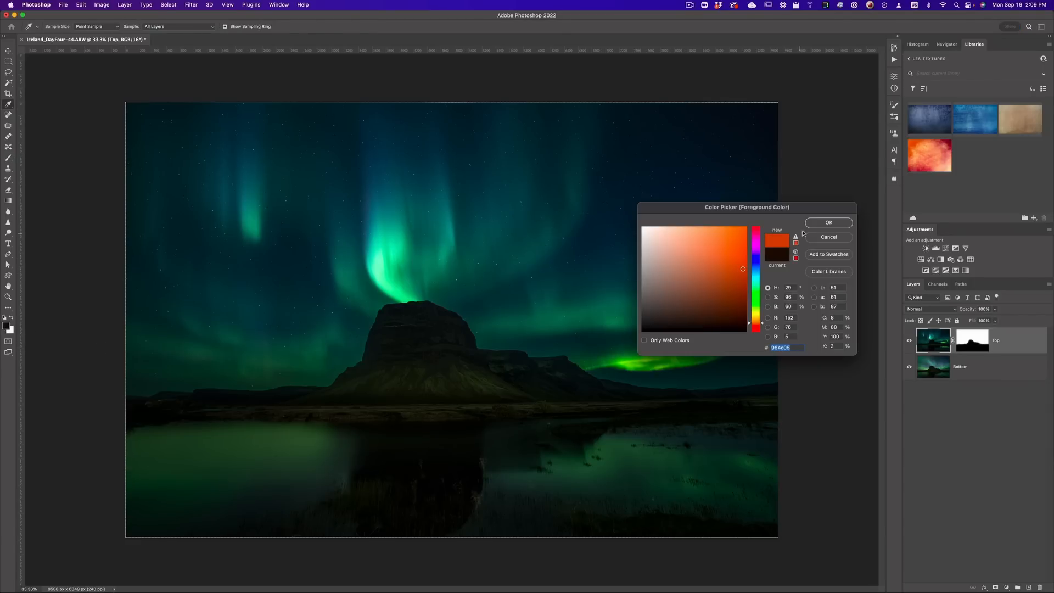
pyautogui.click(828, 222)
pyautogui.press('x')
pyautogui.click(6, 326)
pyautogui.click(686, 303)
pyautogui.click(828, 222)
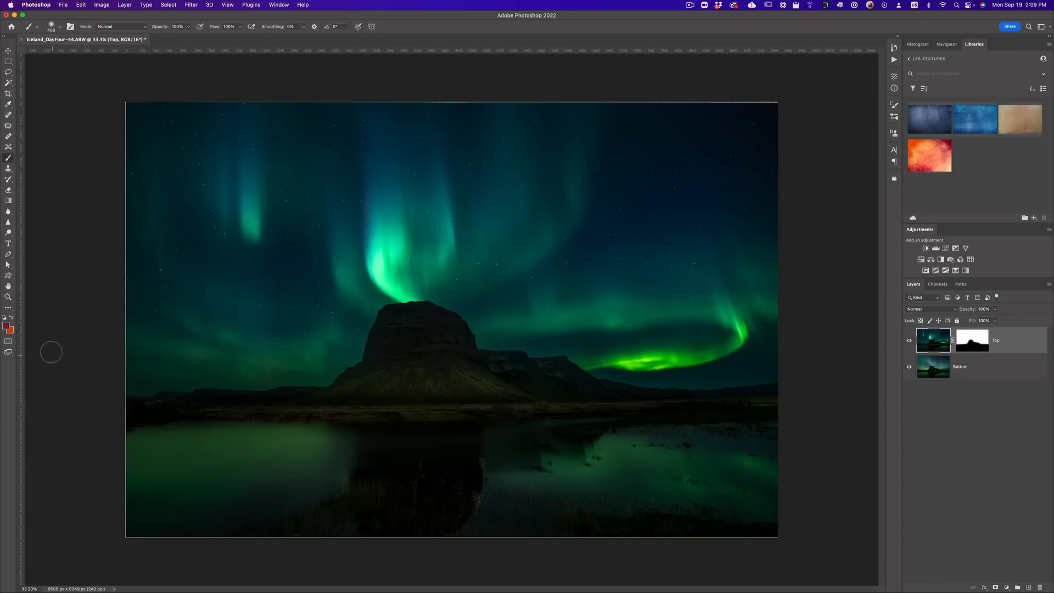
pyautogui.press('d')
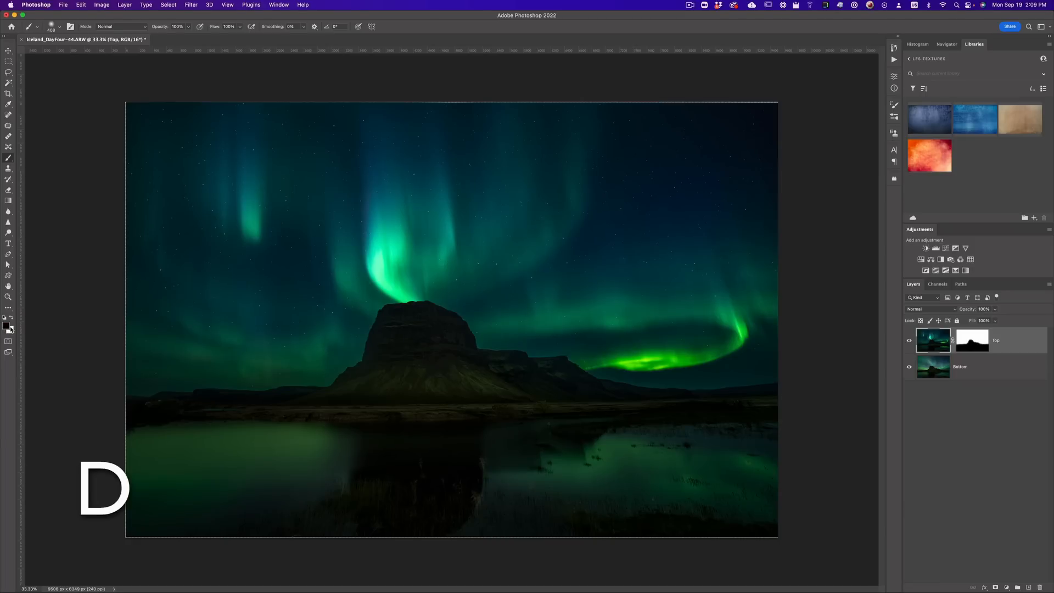
# Paint white on the Top layer's mask over the right part of the water to bring back the green aurora's reflection
pyautogui.press('x')
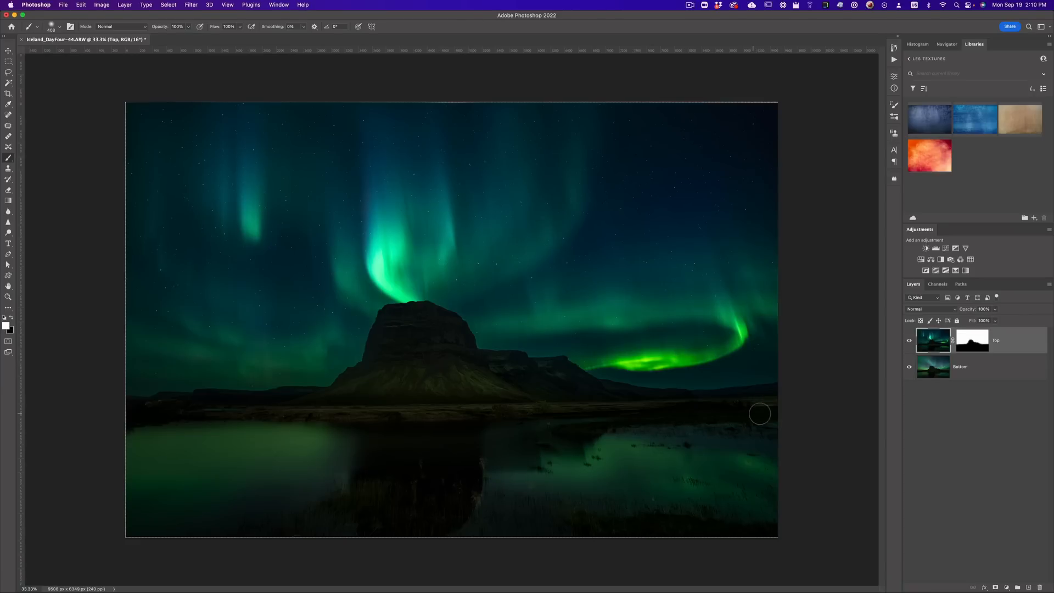
pyautogui.click(973, 342)
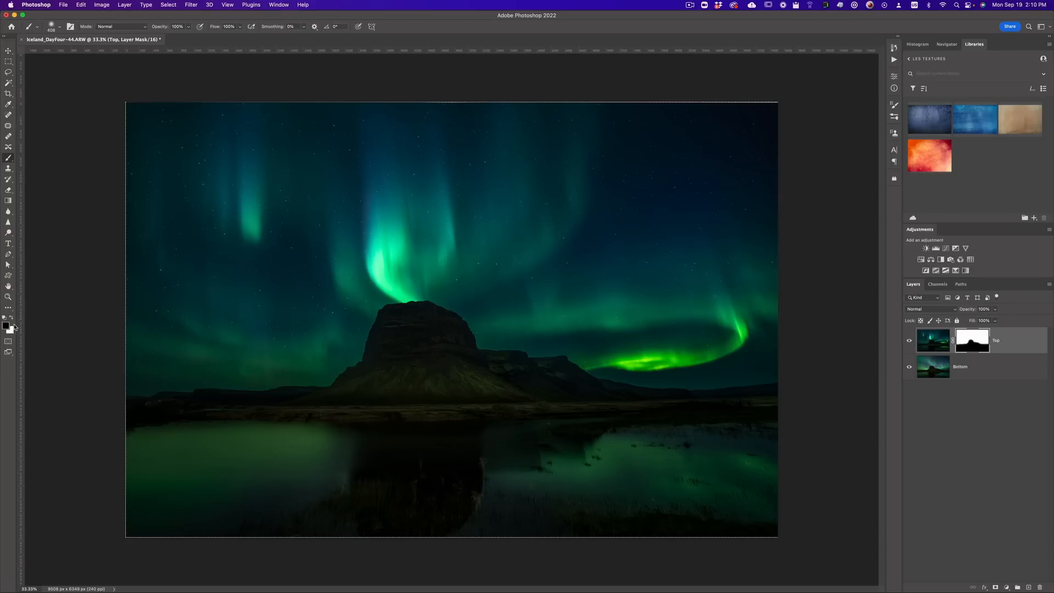
pyautogui.press('x')
pyautogui.moveTo(595, 448)
pyautogui.mouseDown()
pyautogui.moveTo(721, 448)
pyautogui.moveTo(615, 437)
pyautogui.moveTo(753, 438)
pyautogui.moveTo(617, 454)
pyautogui.moveTo(707, 462)
pyautogui.moveTo(621, 464)
pyautogui.moveTo(768, 459)
pyautogui.moveTo(655, 458)
pyautogui.moveTo(678, 455)
pyautogui.moveTo(781, 463)
pyautogui.moveTo(522, 485)
pyautogui.moveTo(543, 482)
pyautogui.moveTo(553, 462)
pyautogui.moveTo(587, 504)
pyautogui.moveTo(736, 505)
pyautogui.moveTo(610, 492)
pyautogui.moveTo(792, 494)
pyautogui.moveTo(758, 480)
pyautogui.moveTo(757, 449)
pyautogui.moveTo(613, 452)
pyautogui.moveTo(723, 444)
pyautogui.moveTo(594, 452)
pyautogui.moveTo(721, 458)
pyautogui.moveTo(504, 490)
pyautogui.moveTo(786, 506)
pyautogui.moveTo(747, 502)
pyautogui.mouseUp()
# Paint black on the Top layer's mask across the lower right foreground below the reflection, and check the mask on its own
pyautogui.press('x')
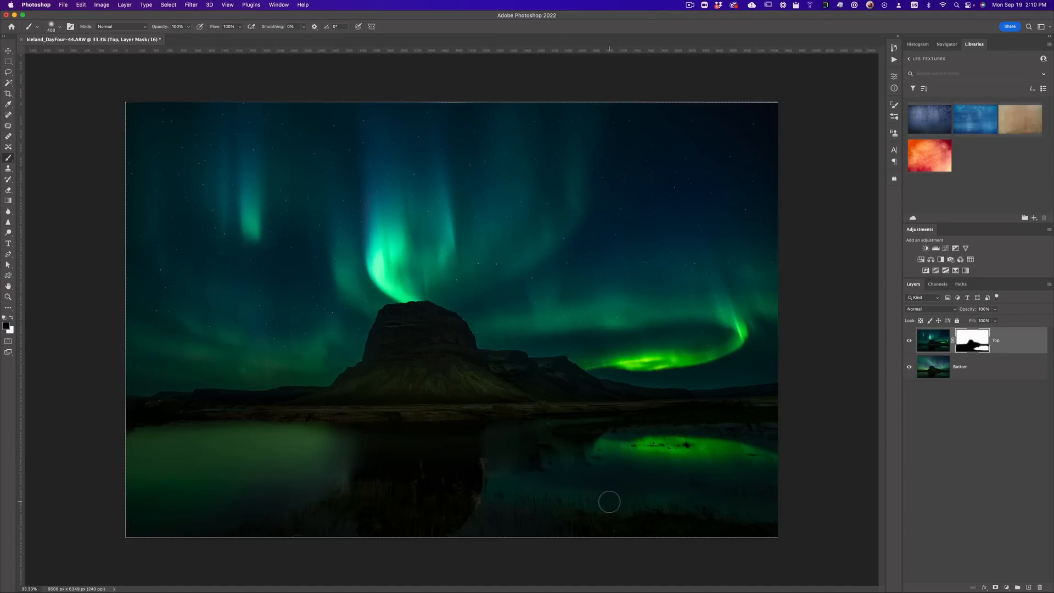
pyautogui.moveTo(595, 506); pyautogui.dragTo(604, 513)
pyautogui.moveTo(502, 509)
pyautogui.mouseDown()
pyautogui.moveTo(751, 522)
pyautogui.moveTo(450, 501)
pyautogui.moveTo(501, 489)
pyautogui.moveTo(800, 509)
pyautogui.moveTo(776, 501)
pyautogui.moveTo(694, 526)
pyautogui.moveTo(511, 513)
pyautogui.moveTo(783, 505)
pyautogui.mouseUp()
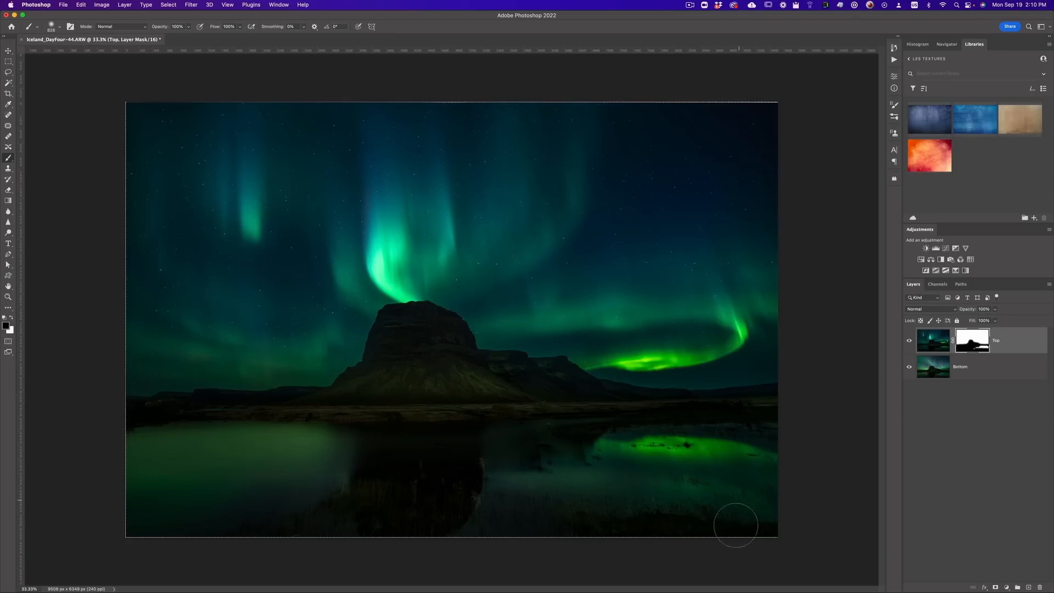
pyautogui.keyDown('alt'); pyautogui.click(971, 348); pyautogui.keyUp('alt')
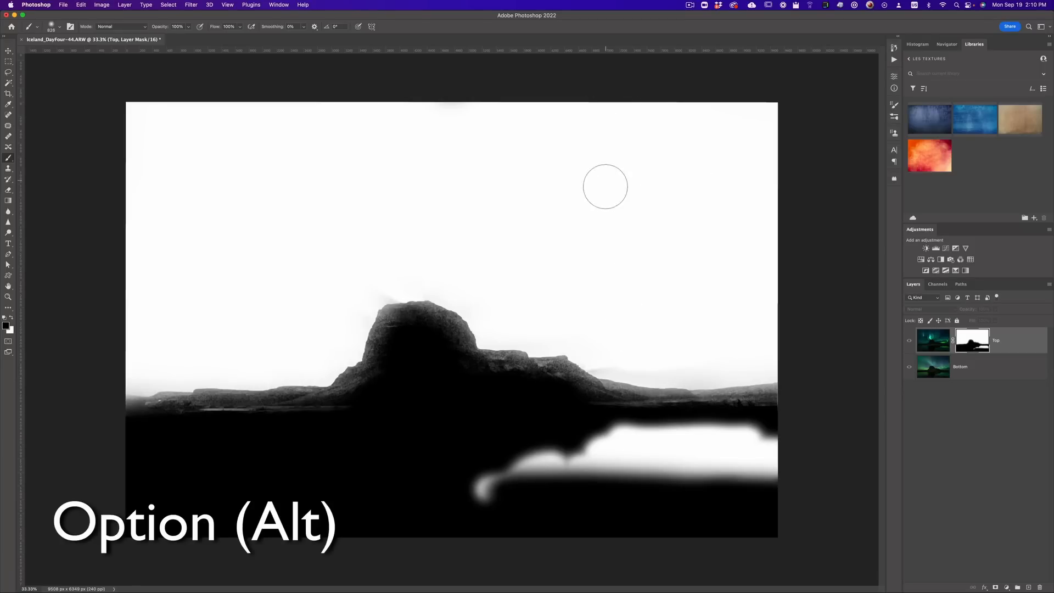
pyautogui.keyDown('alt'); pyautogui.click(971, 347); pyautogui.keyUp('alt')
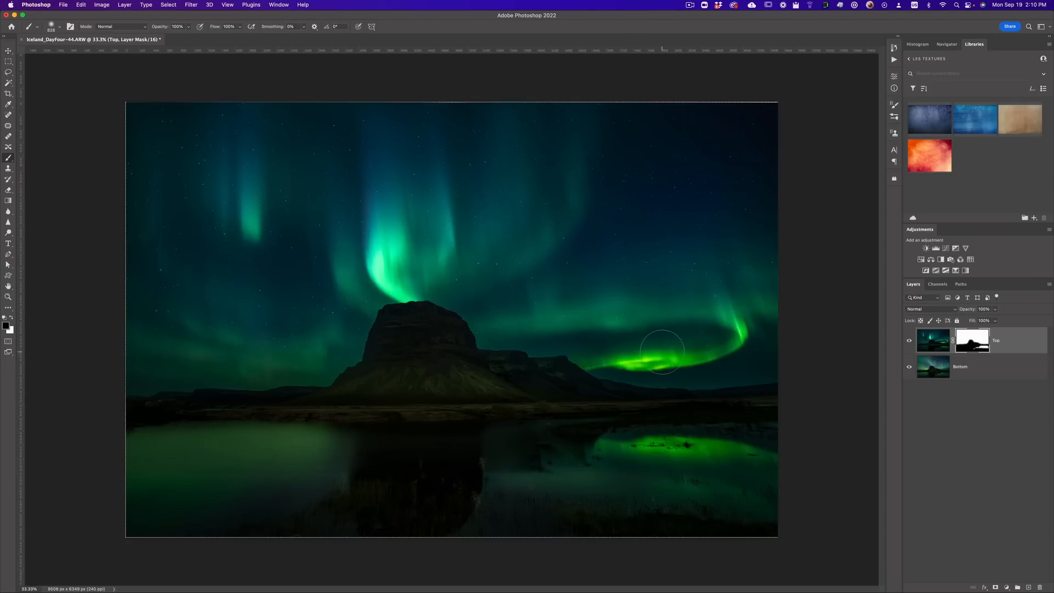
# Close the blended document with its changes saved and switch to Lightroom Classic
pyautogui.click(63, 8)
pyautogui.click(76, 64)
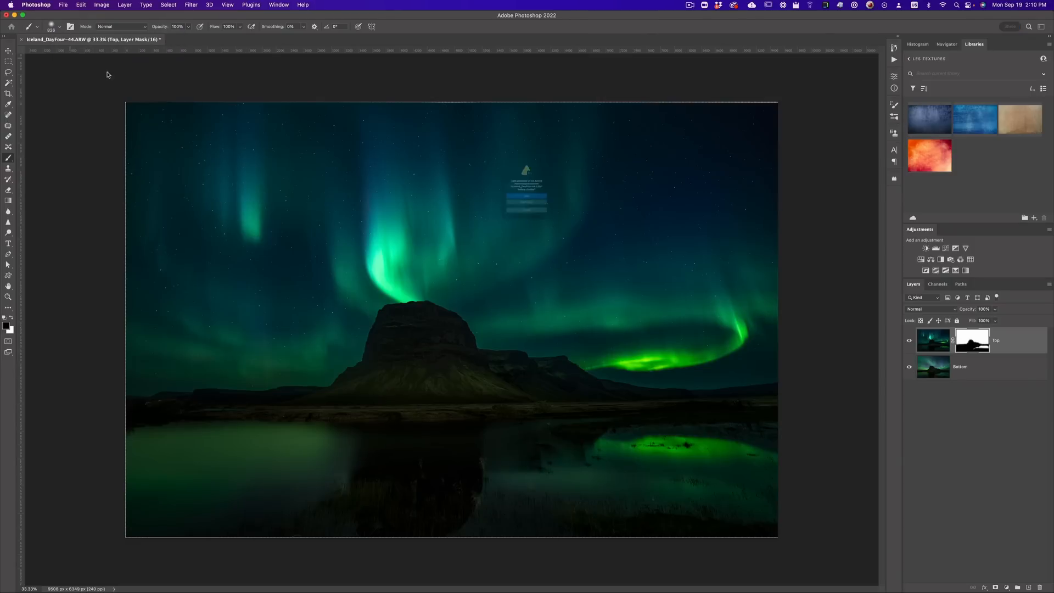
pyautogui.click(514, 205)
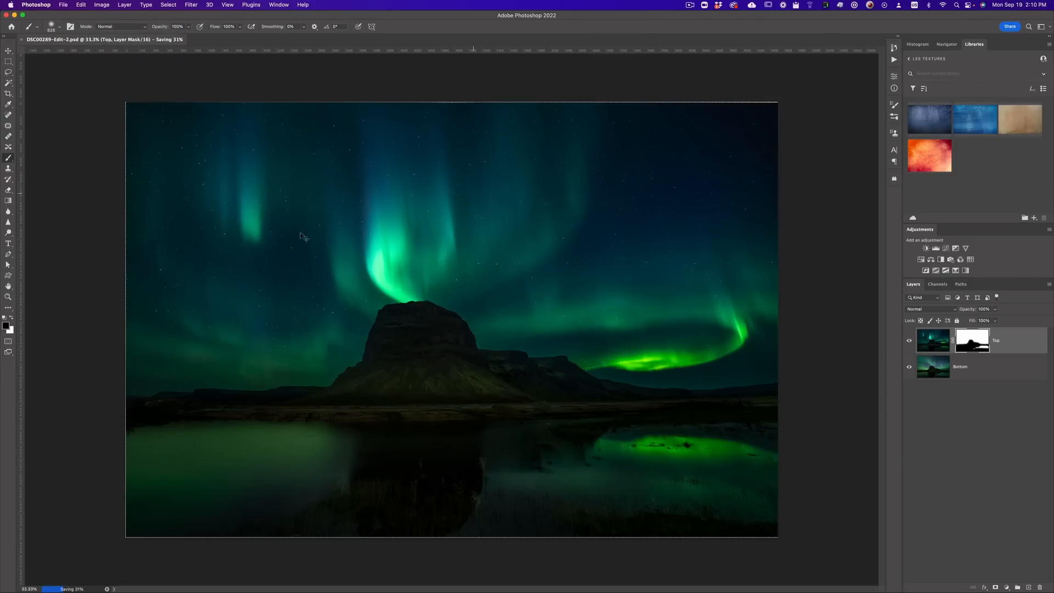
pyautogui.press('super+Tab')
pyautogui.click(378, 299)
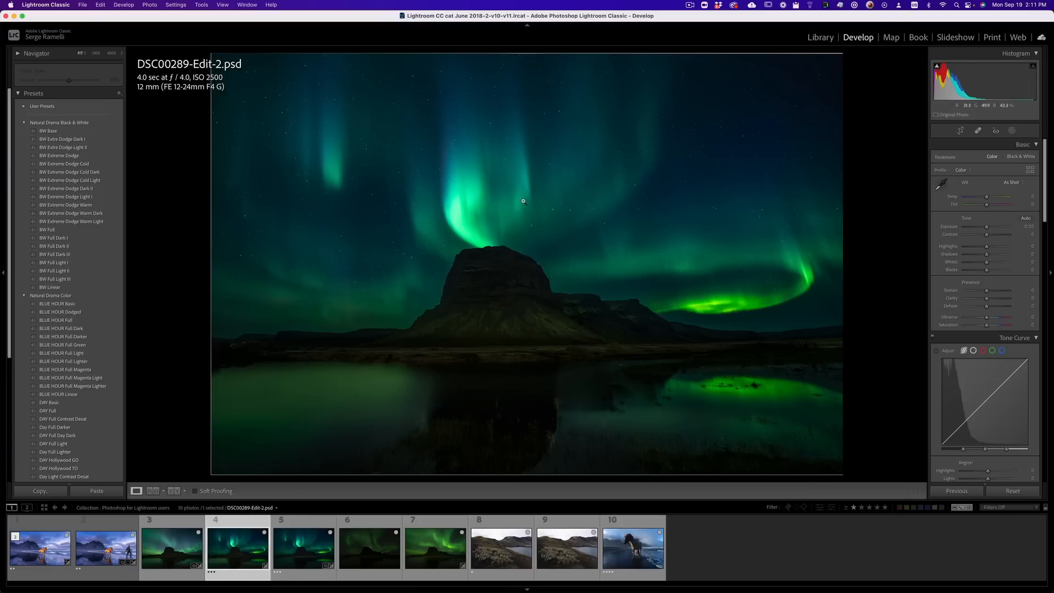
# Crop DSC00289-Edit-2.psd to 16 x 9 with the frame shifted toward the lower part of the photo, and view it full screen
pyautogui.click(960, 131)
pyautogui.click(1015, 160)
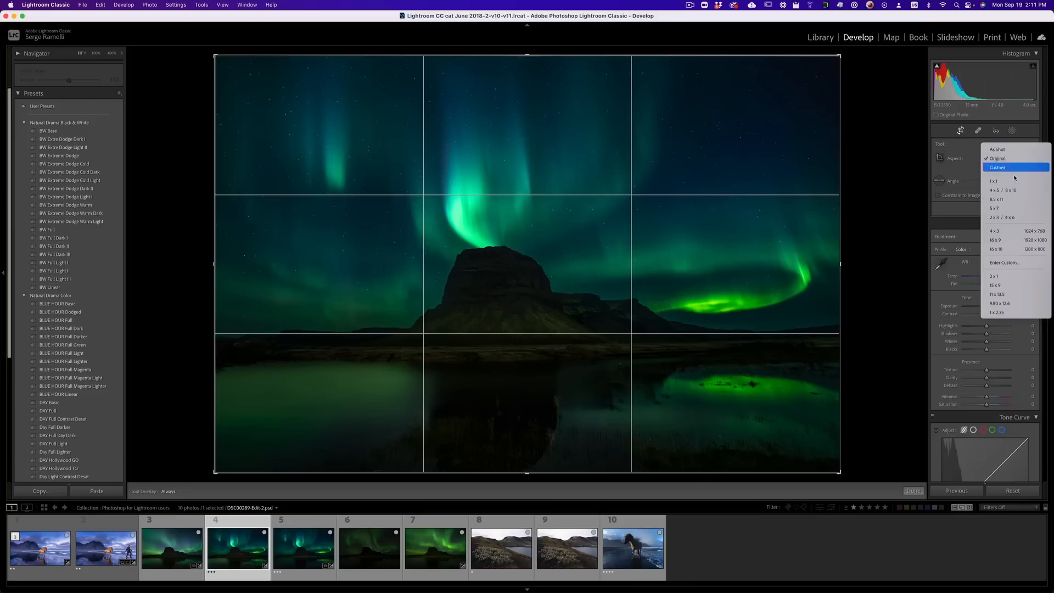
pyautogui.click(1006, 240)
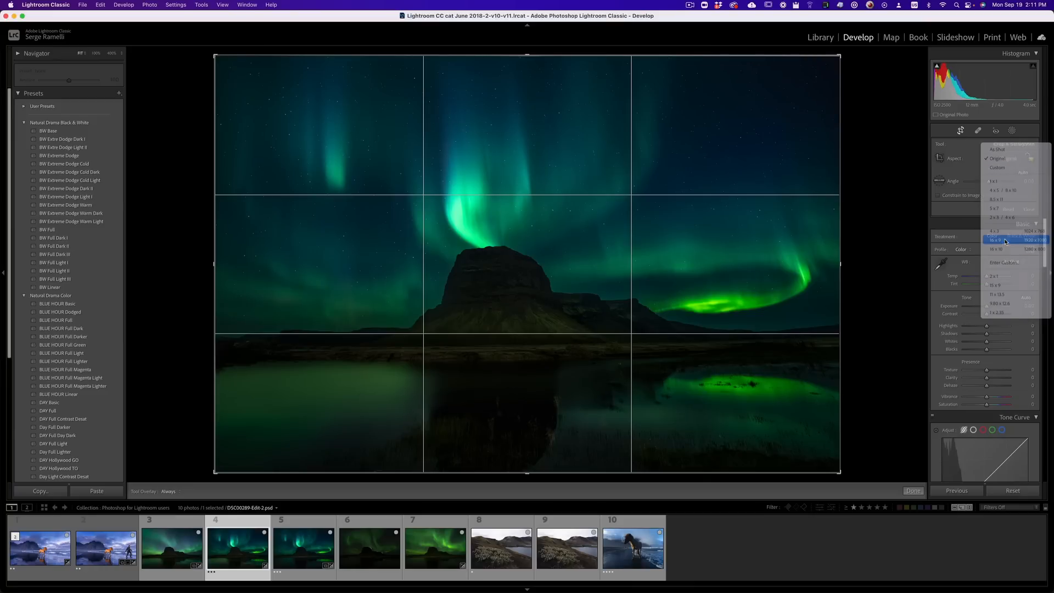
pyautogui.moveTo(764, 237); pyautogui.dragTo(770, 220)
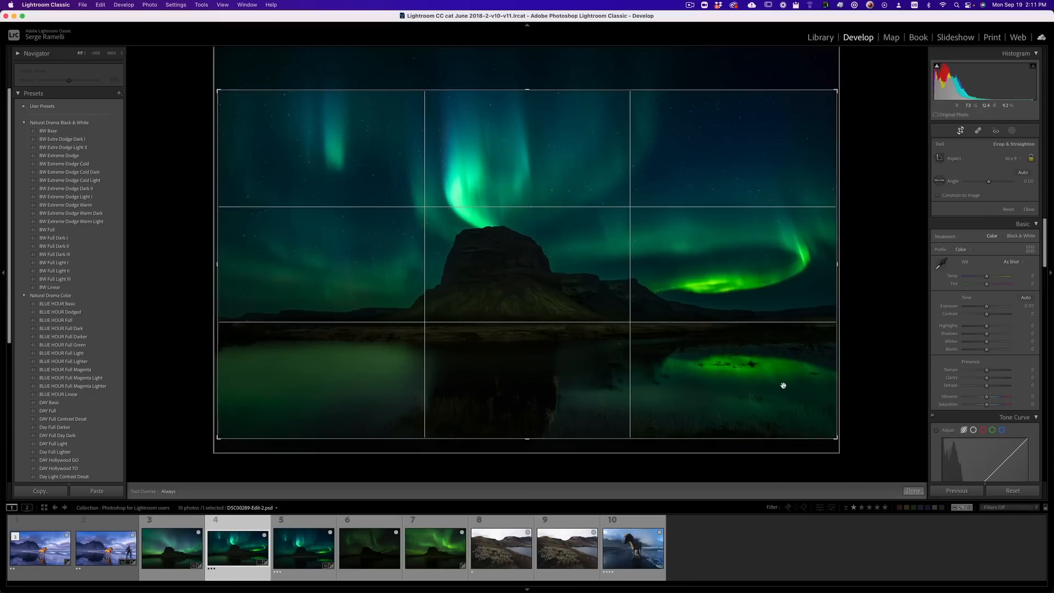
pyautogui.press('Return')
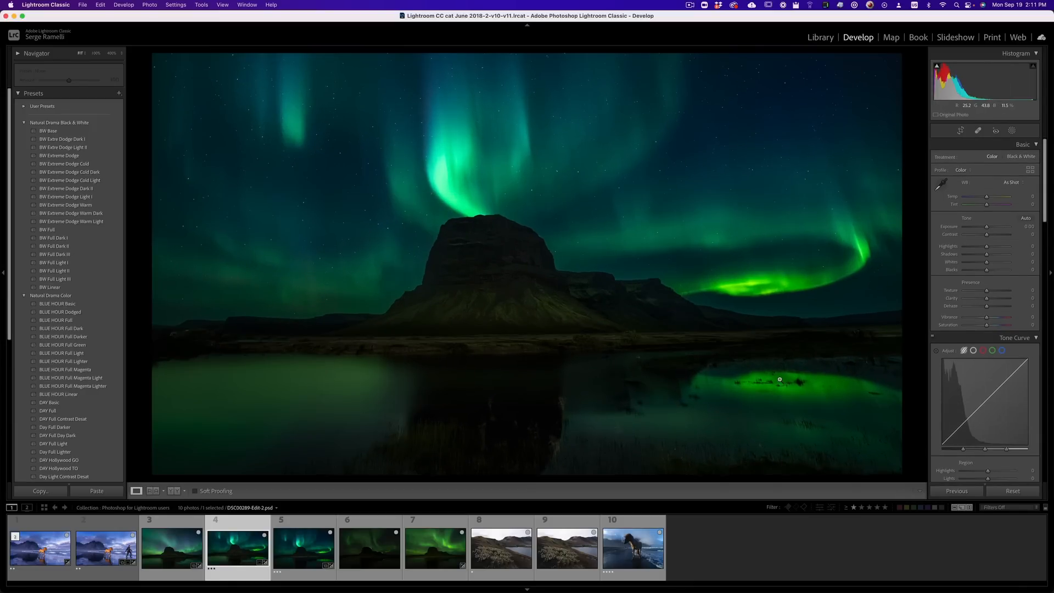
pyautogui.press('f')
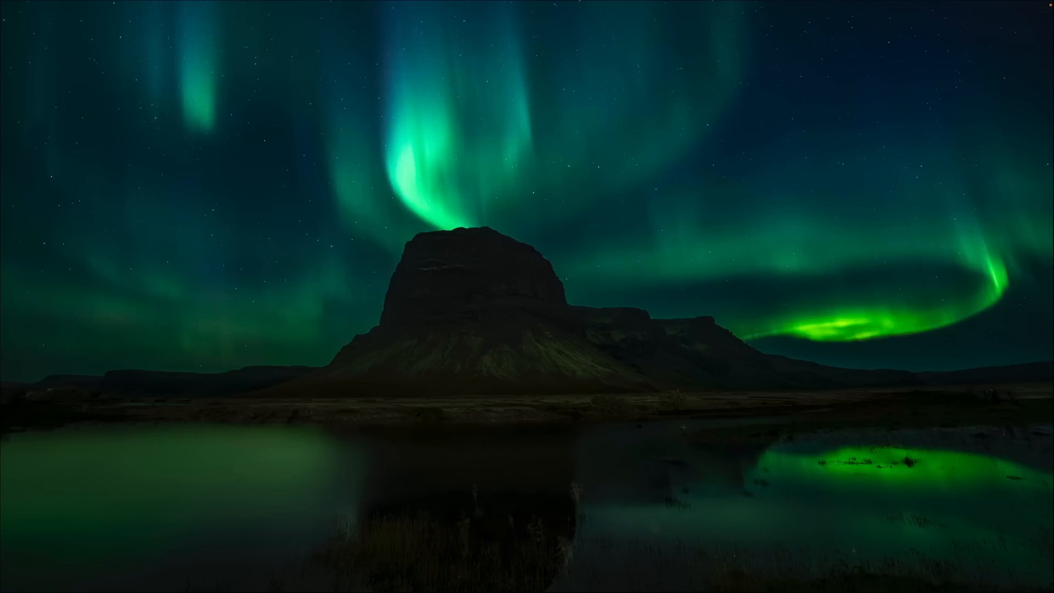
# Leave the full-screen view, open Iceland_DayFour-3.ARW and examine the focus on the distant mountain and the foreground leaves
pyautogui.press('Escape')
pyautogui.click(481, 552)
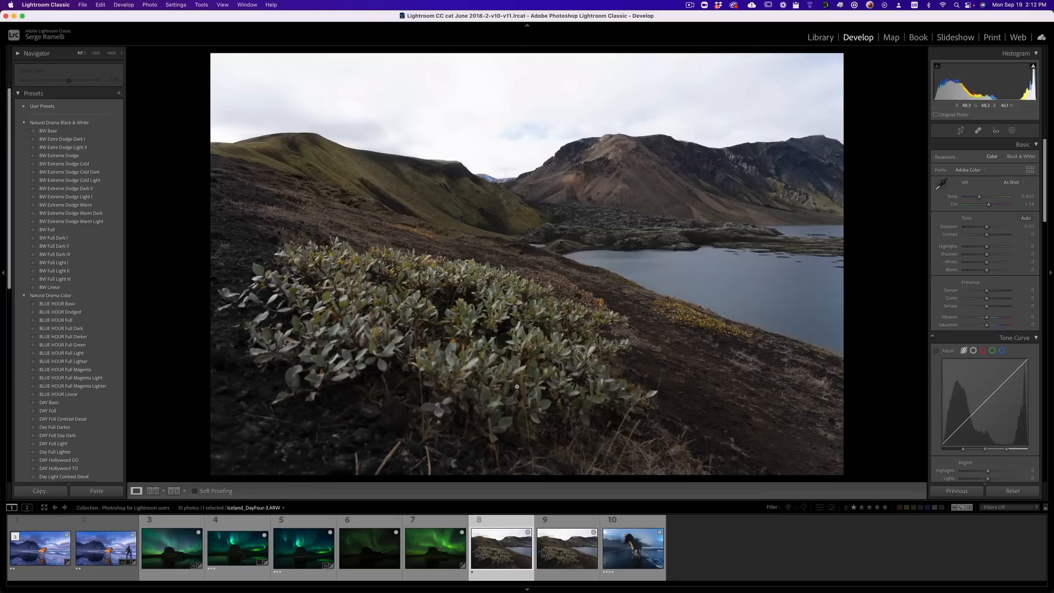
pyautogui.click(609, 190)
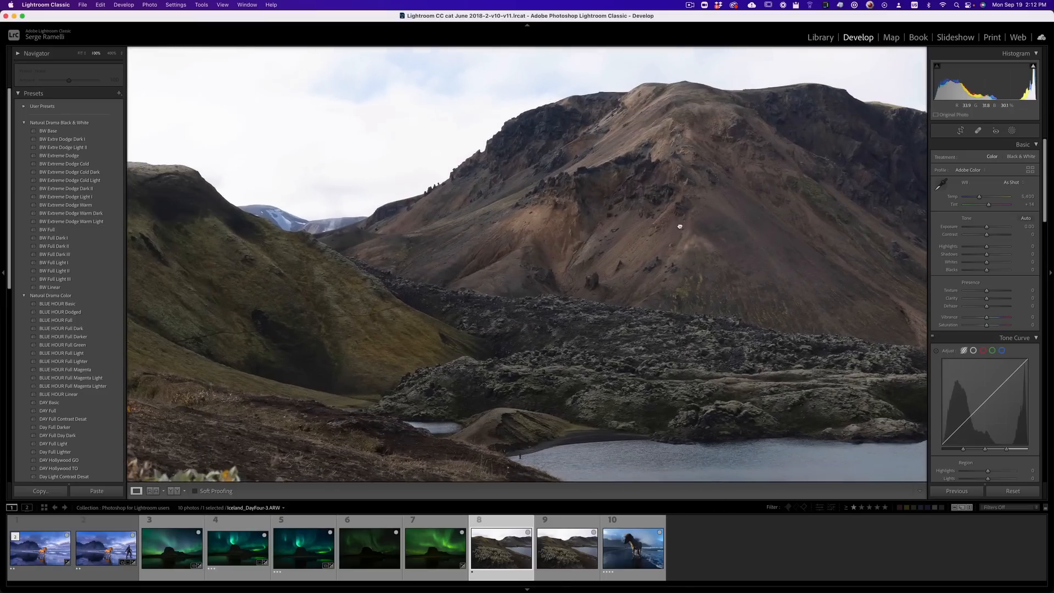
pyautogui.click(659, 235)
pyautogui.click(491, 297)
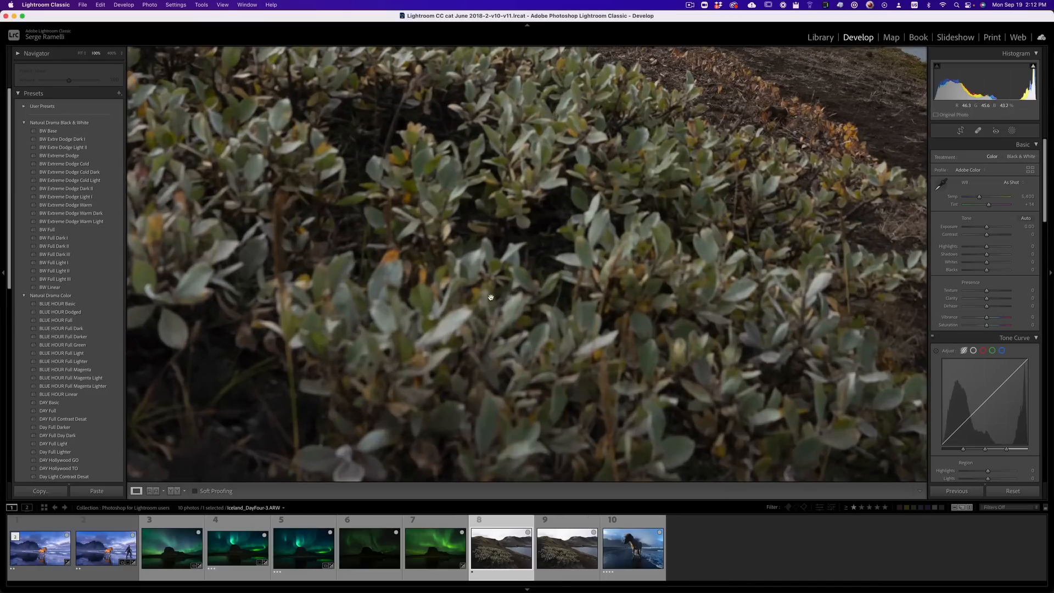
pyautogui.click(607, 271)
# Open DSC00171.ARW and examine the focus on the foreground leaves and the distant mountain
pyautogui.click(575, 523)
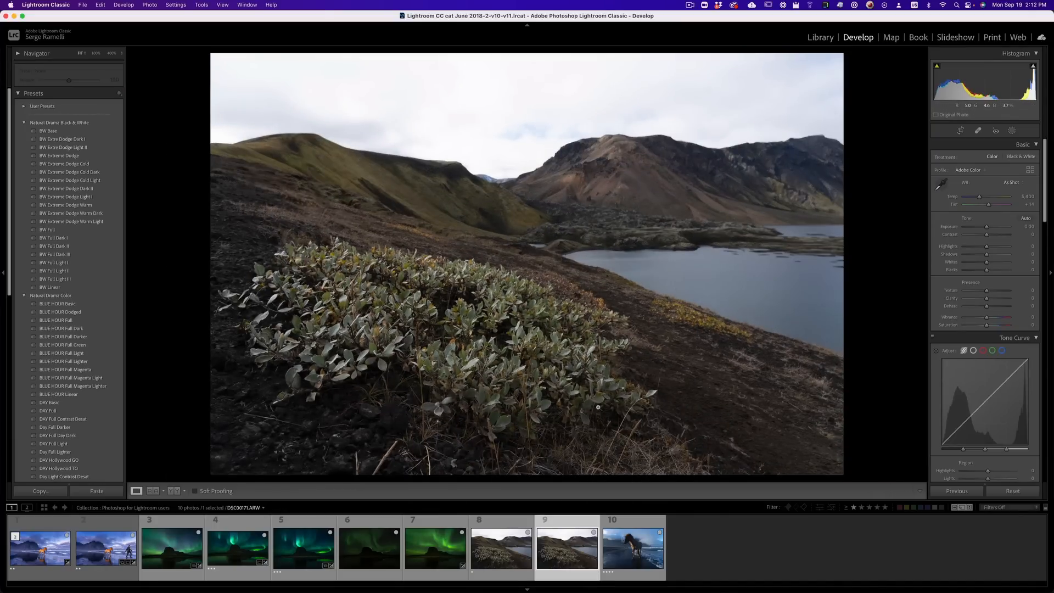
pyautogui.click(481, 360)
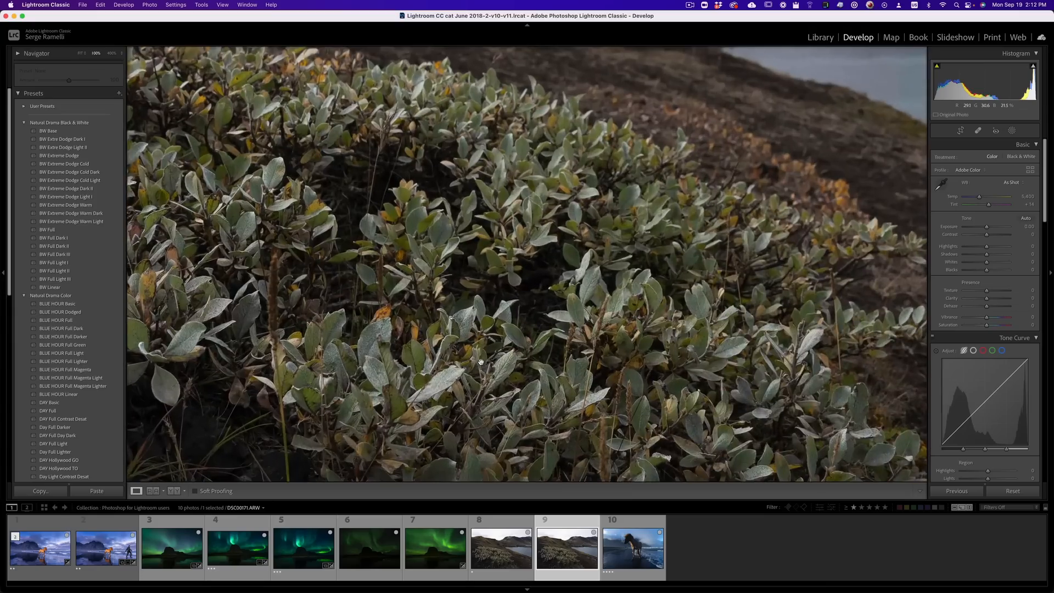
pyautogui.click(533, 271)
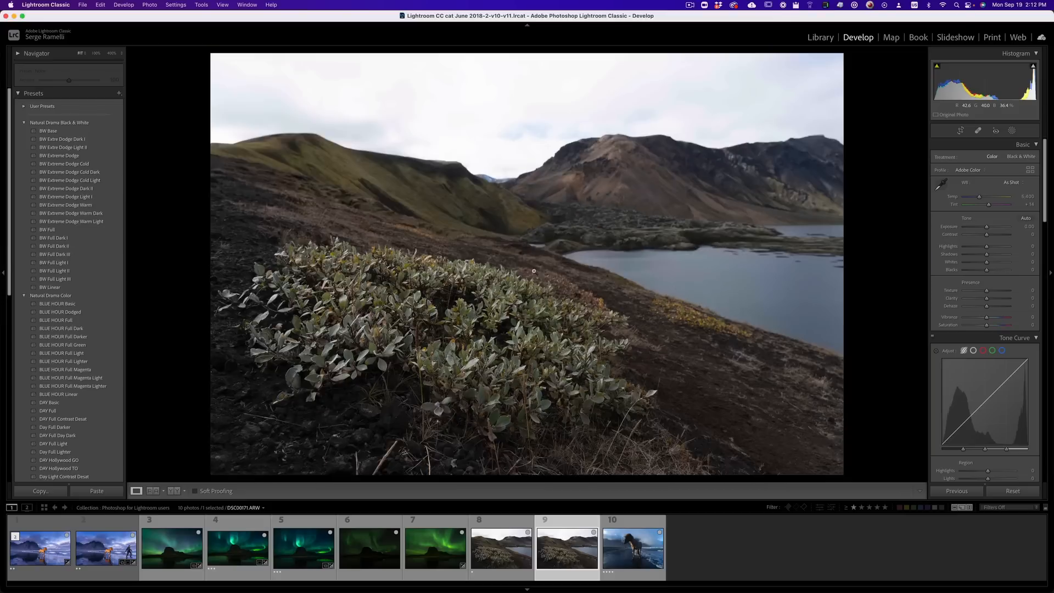
pyautogui.click(638, 173)
pyautogui.click(627, 198)
# On Iceland_DayFour-3.ARW, set Shadows to +100, Highlights to -100, Whites to +24 and Contrast to +34, and lower the Blacks
pyautogui.click(521, 548)
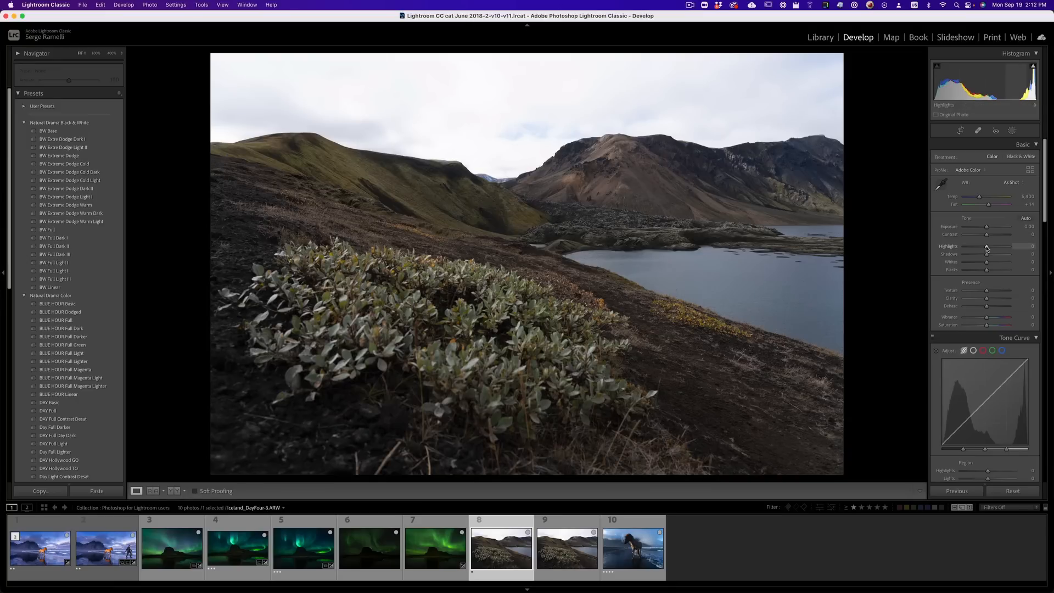
pyautogui.moveTo(986, 254); pyautogui.dragTo(1027, 257)
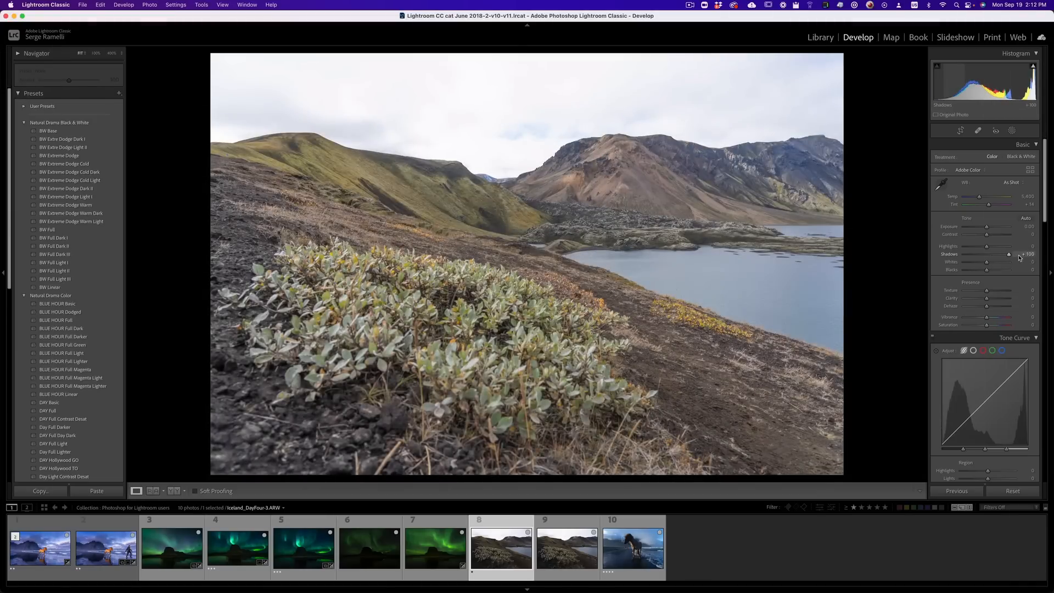
pyautogui.moveTo(967, 245); pyautogui.dragTo(955, 247)
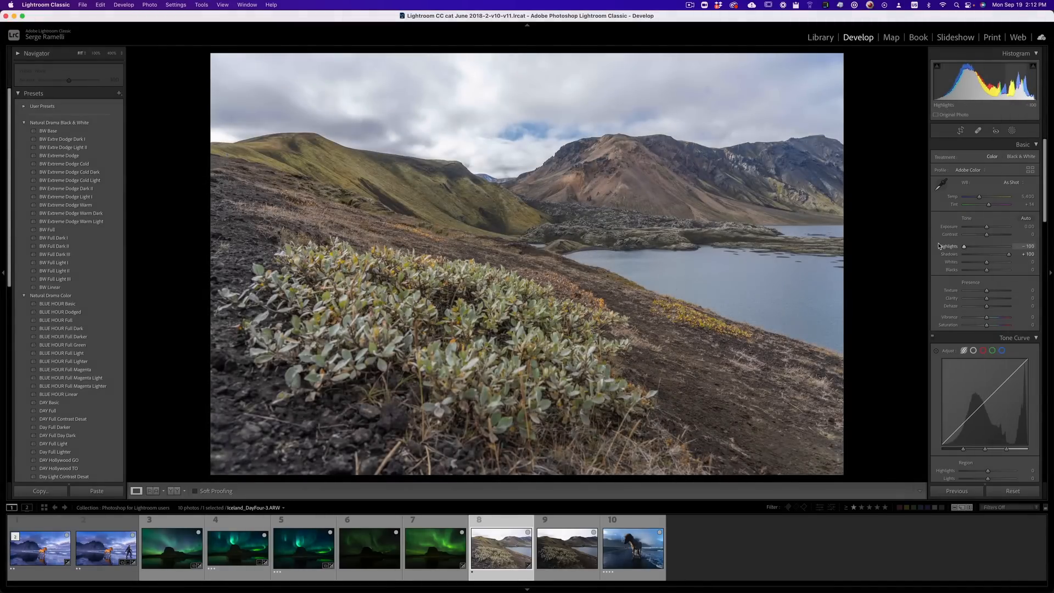
pyautogui.moveTo(987, 271); pyautogui.dragTo(993, 236)
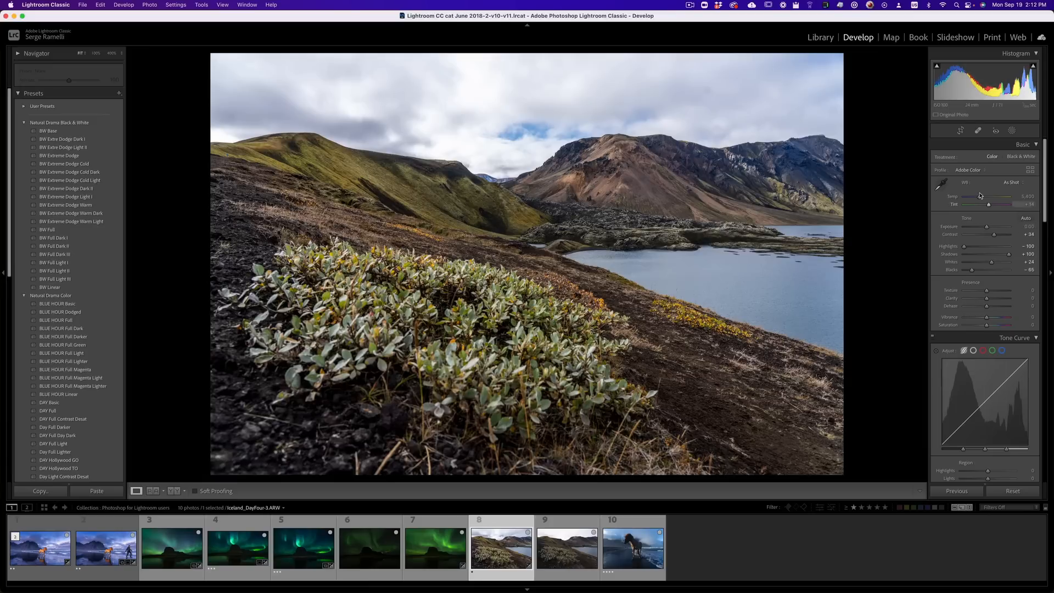
# Warm the photo's white balance to Temp 6,588 and Tint +47, and check the foreground and mountain up close
pyautogui.moveTo(979, 196); pyautogui.dragTo(993, 206)
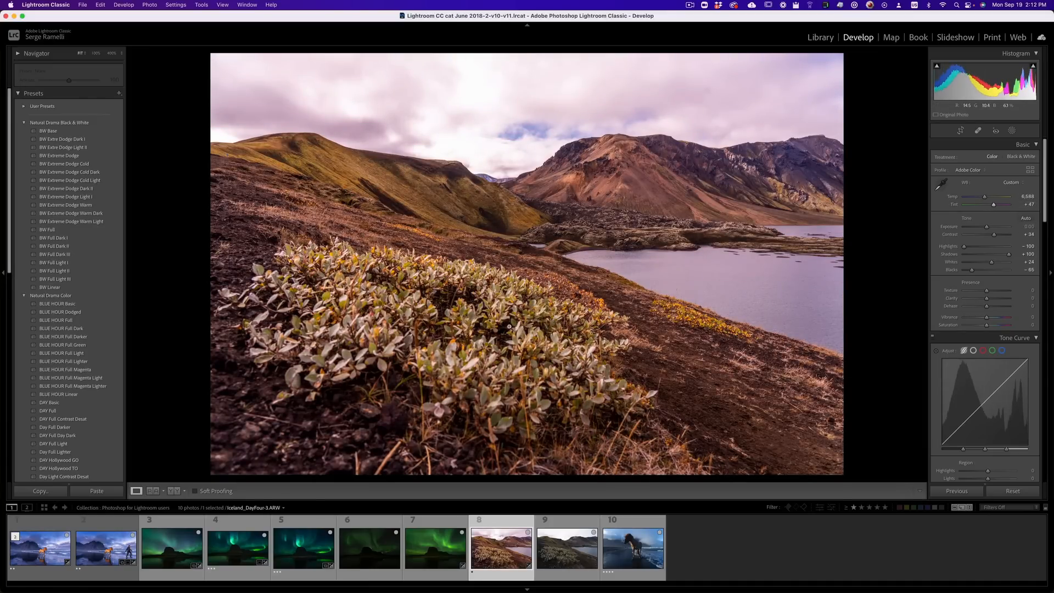
pyautogui.click(521, 298)
pyautogui.click(521, 296)
pyautogui.click(617, 202)
pyautogui.click(579, 269)
# Synchronize the develop settings from Iceland_DayFour-3.ARW to DSC00171.ARW and compare the two photos
pyautogui.keyDown('super'); pyautogui.click(572, 525); pyautogui.keyUp('super')
pyautogui.click(961, 491)
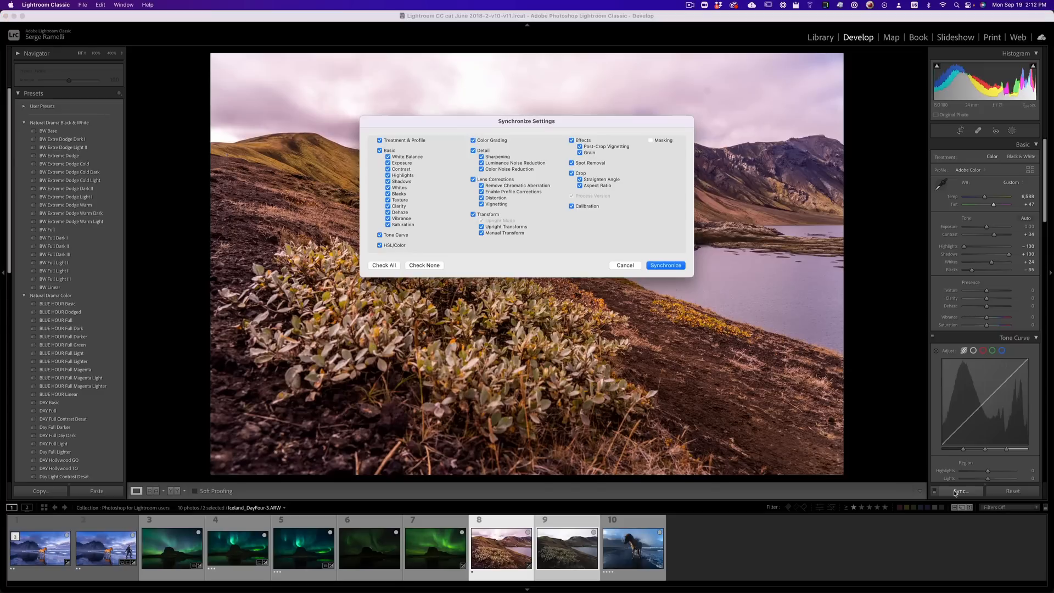
pyautogui.click(667, 265)
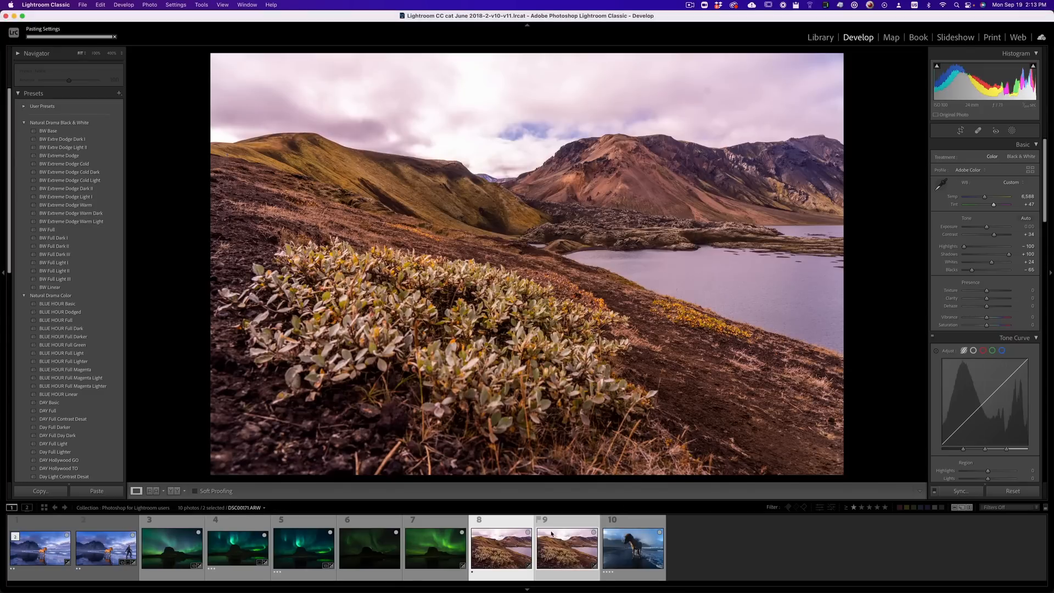
pyautogui.click(510, 525)
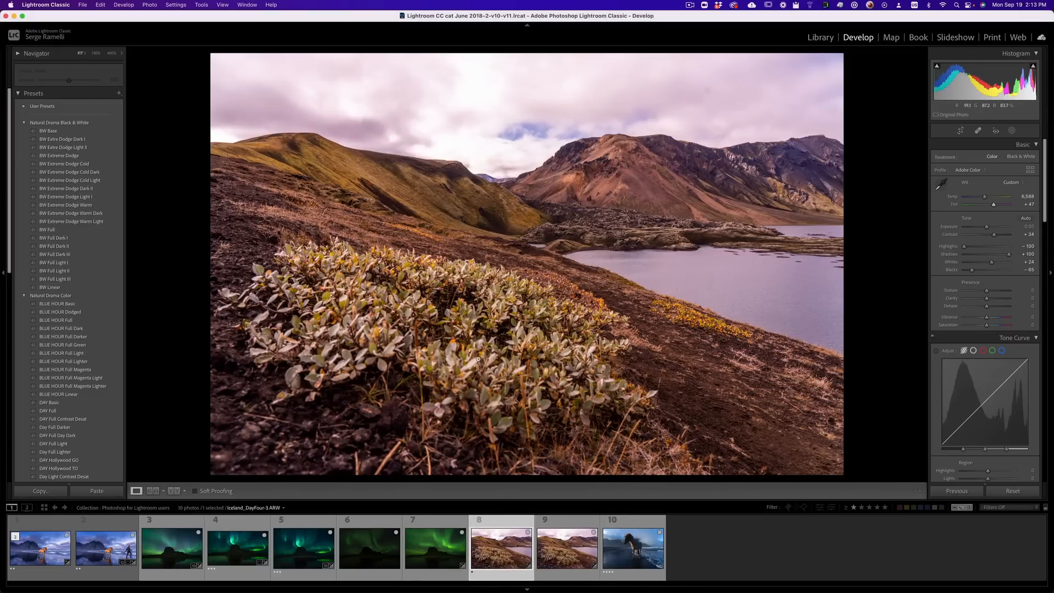
pyautogui.click(569, 522)
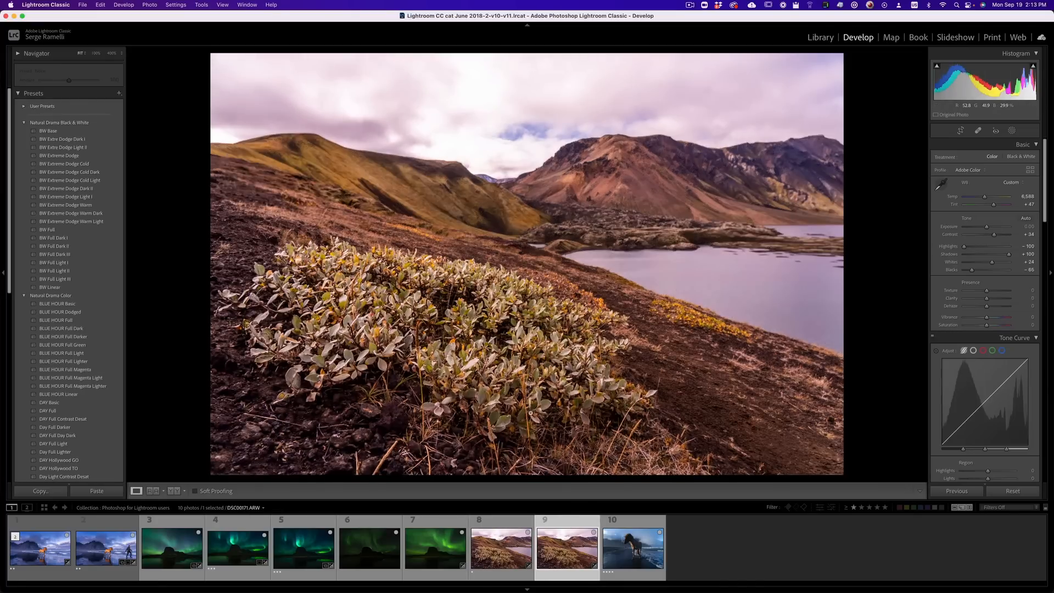
# Open Iceland_DayFour-3.ARW and DSC00171.ARW together as layers of one document in Photoshop
pyautogui.keyDown('super'); pyautogui.click(524, 521); pyautogui.keyUp('super')
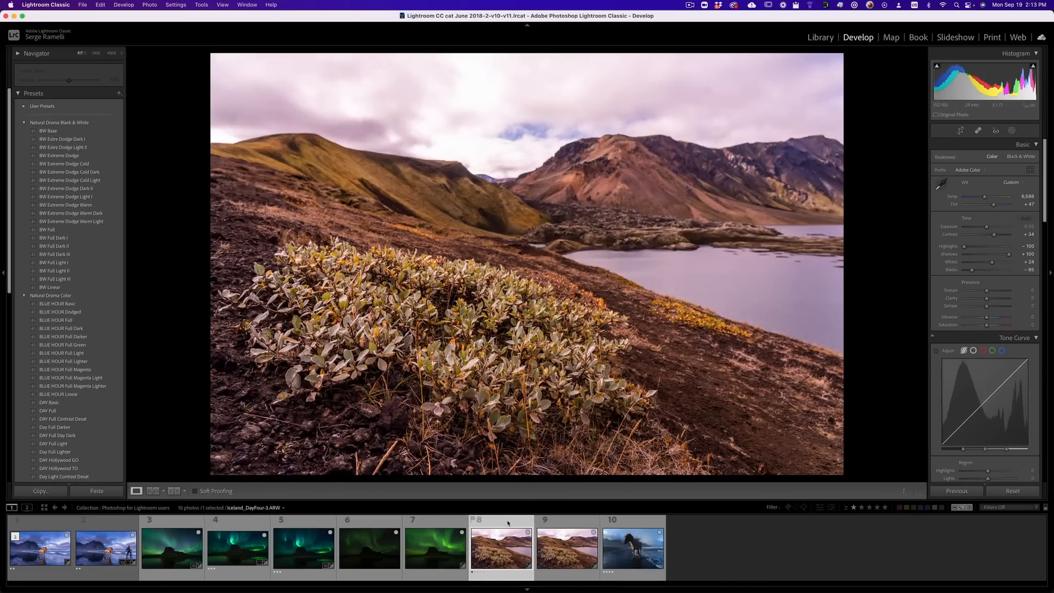
pyautogui.rightClick(566, 528)
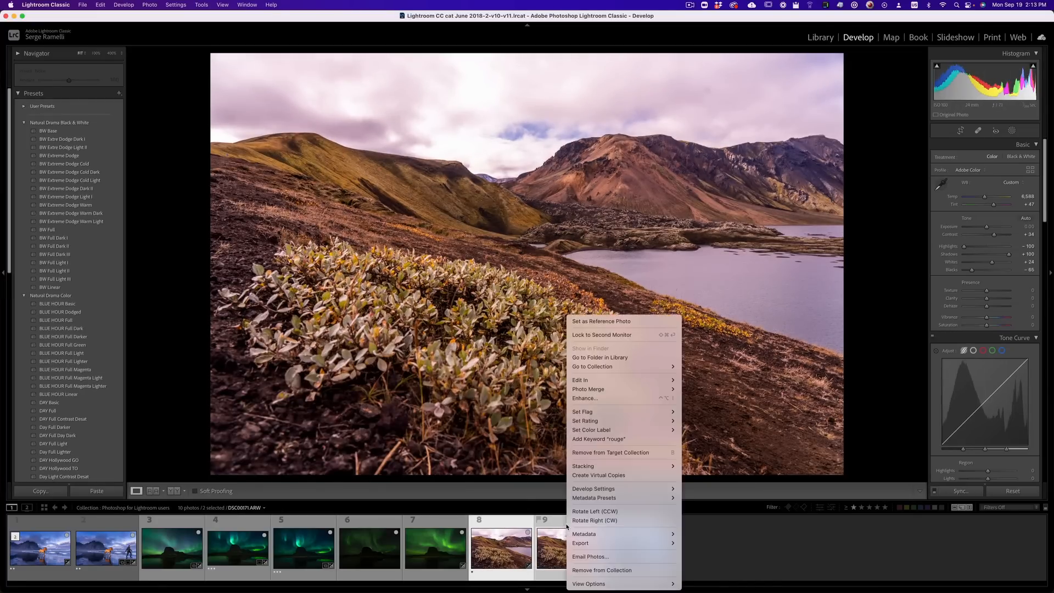
pyautogui.moveTo(620, 380)
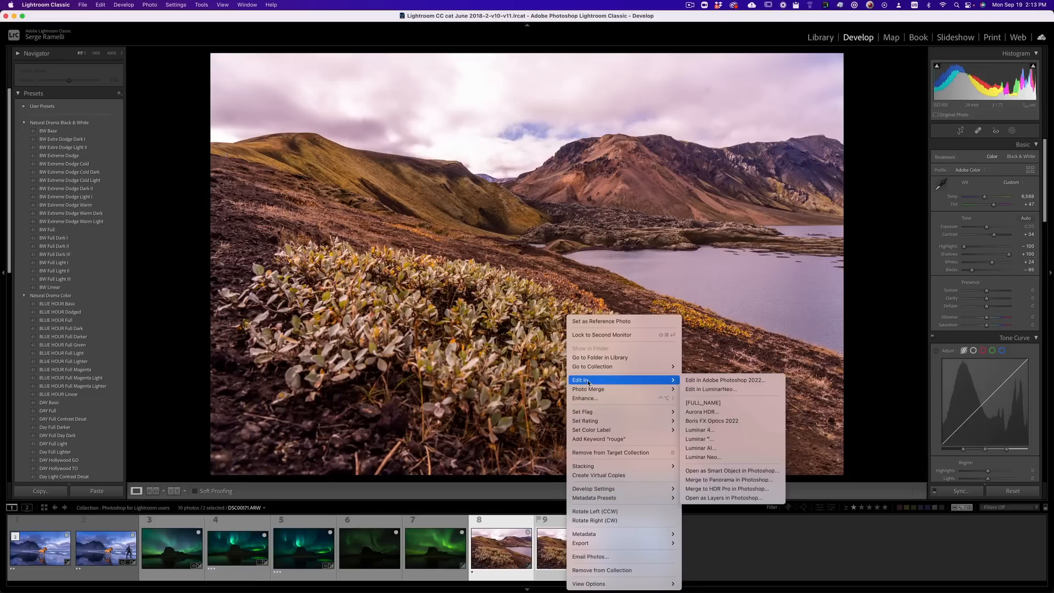
pyautogui.click(758, 500)
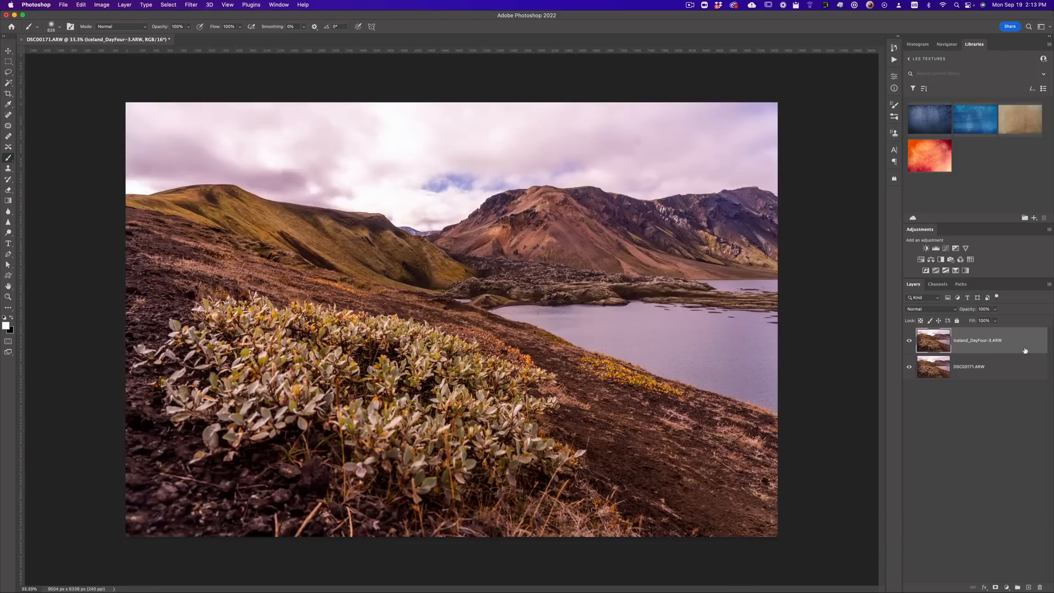
# Auto-align both layers with the Auto projection, and toggle the top layer's visibility to check the alignment
pyautogui.keyDown('shift'); pyautogui.click(1021, 377); pyautogui.keyUp('shift')
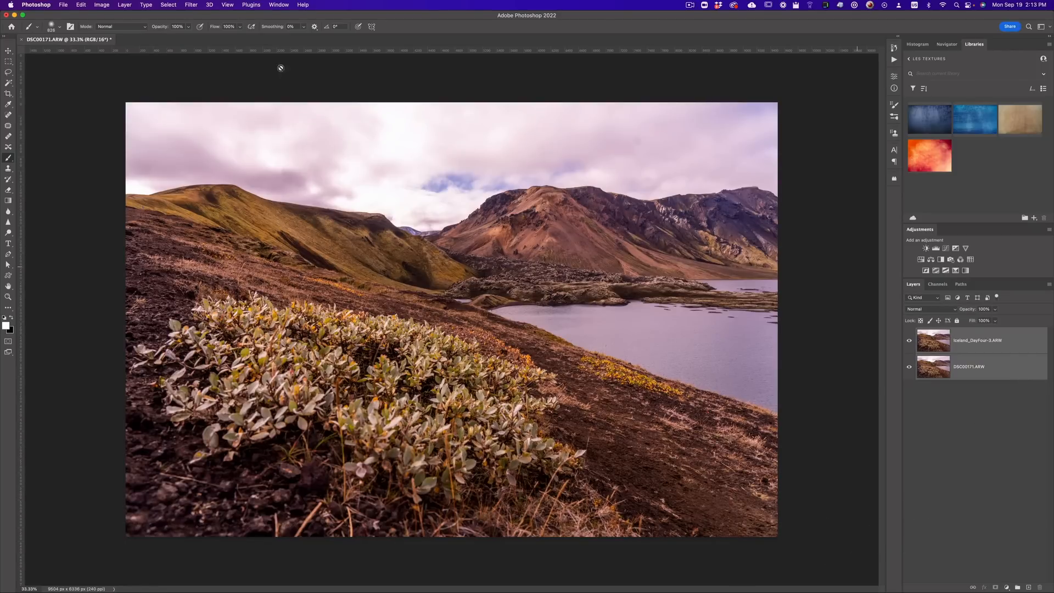
pyautogui.click(82, 6)
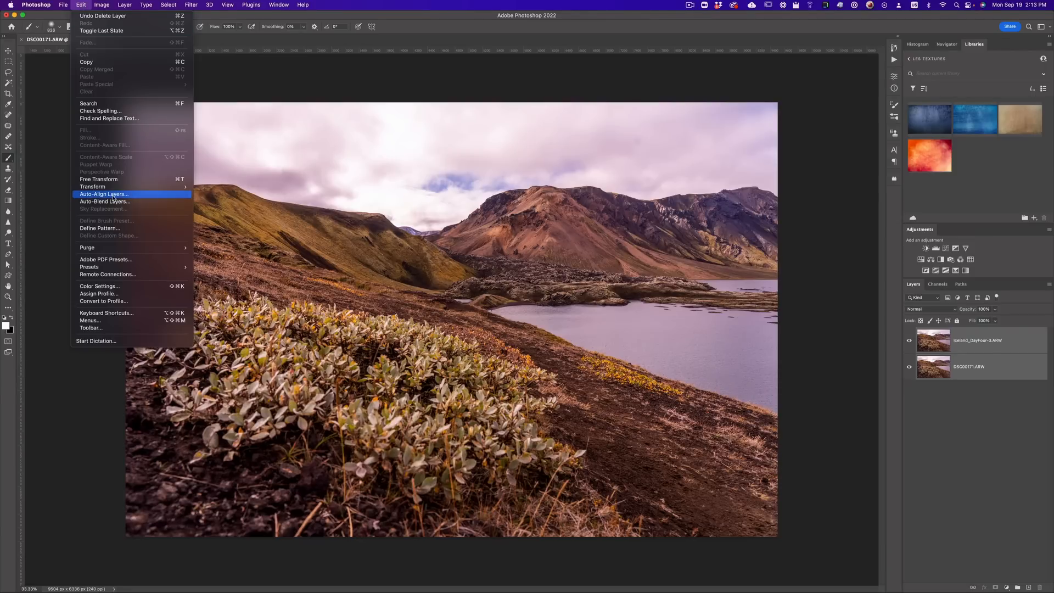
pyautogui.click(142, 199)
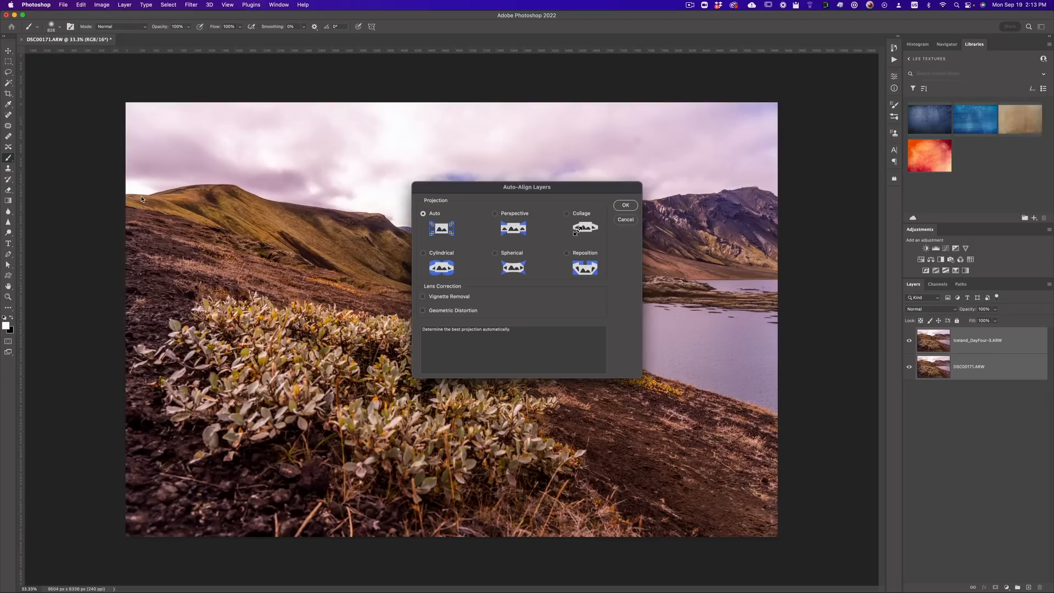
pyautogui.click(632, 209)
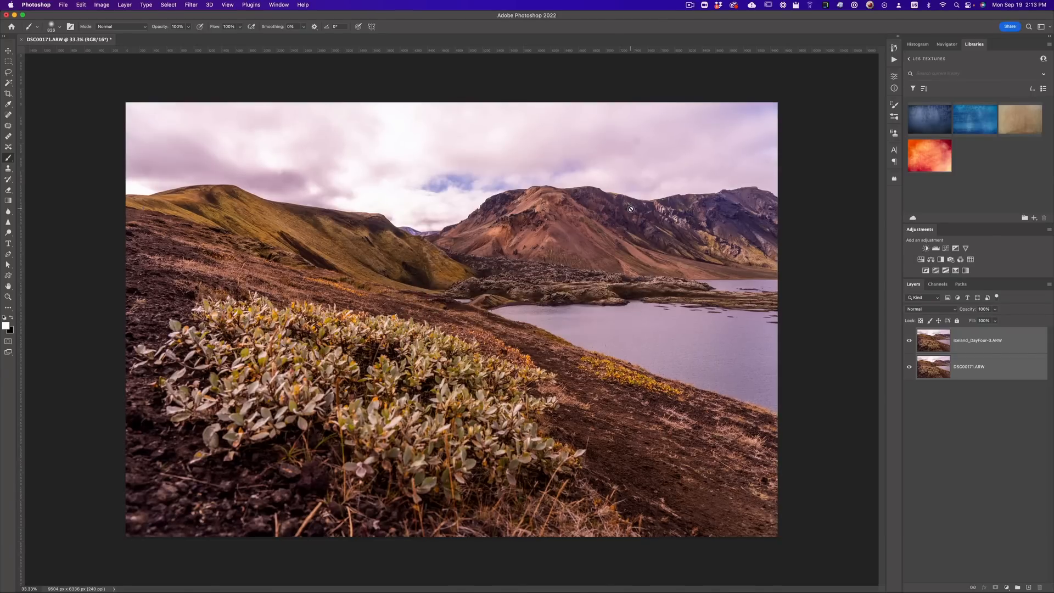
pyautogui.click(908, 342)
pyautogui.click(907, 341)
pyautogui.click(908, 341)
pyautogui.click(908, 341)
pyautogui.click(908, 341)
pyautogui.click(908, 340)
# Auto-blend both layers as Stack Images with Seamless Tones and Colors and Content Aware Fill Transparent Areas on
pyautogui.click(81, 5)
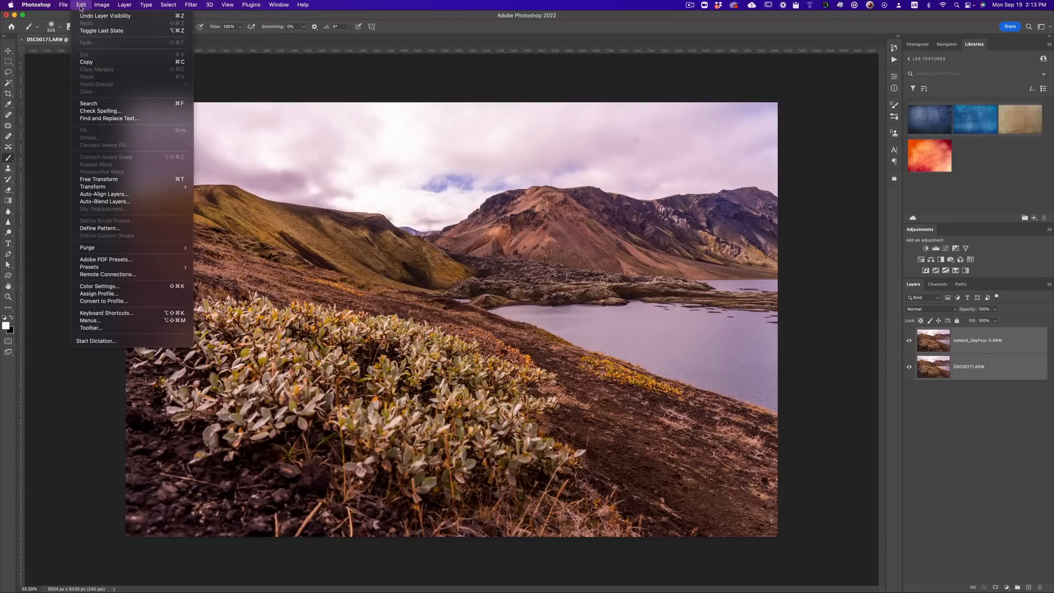
pyautogui.click(122, 202)
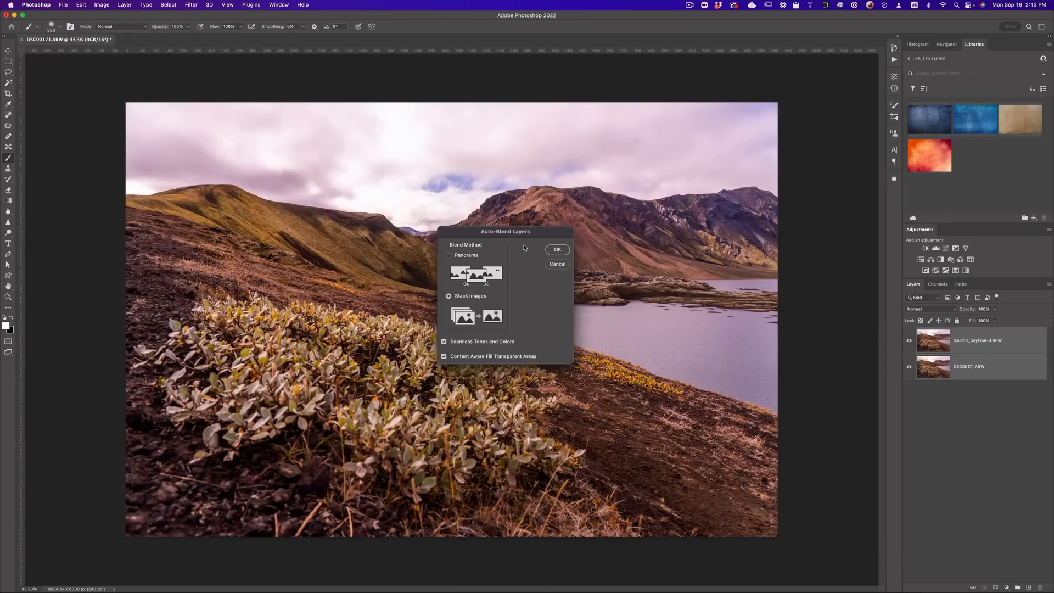
pyautogui.click(557, 249)
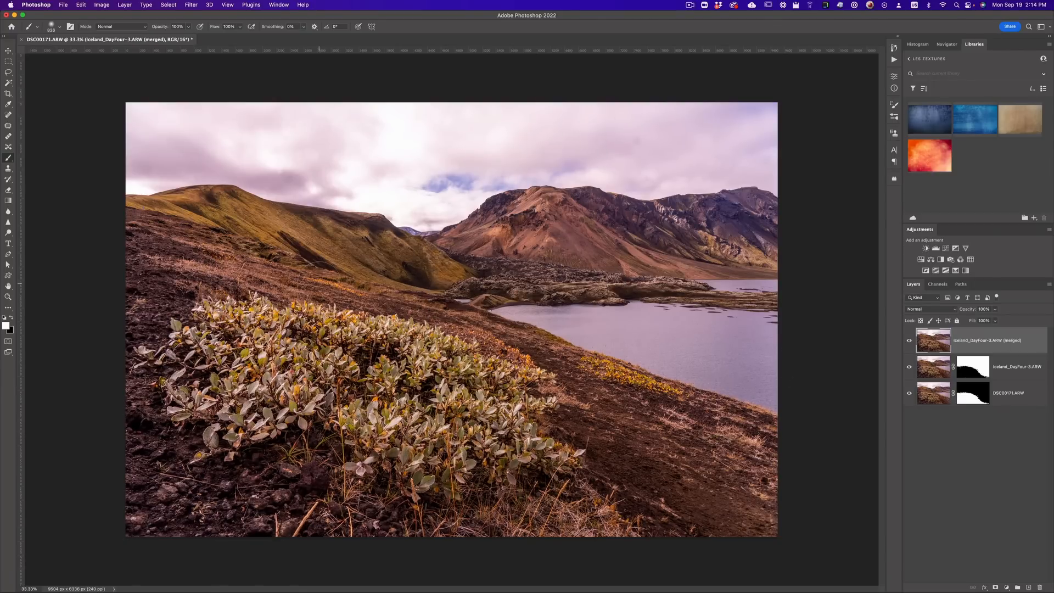
# Examine the sharpness of the merged image in the foreground leaves, the lava field and the distant mountains
pyautogui.press('z')
pyautogui.click(415, 321)
pyautogui.click(415, 321)
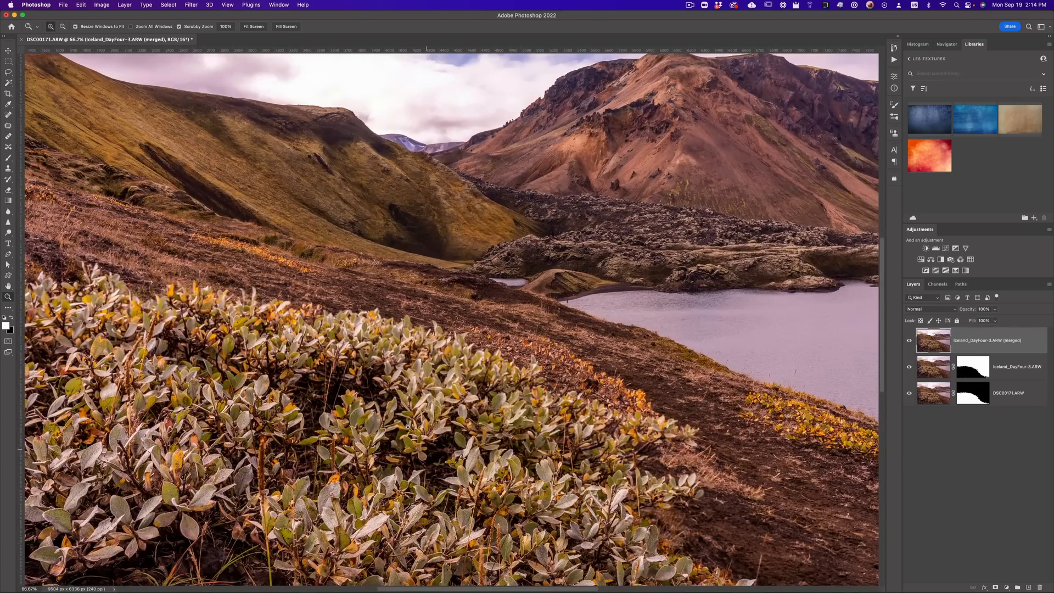
pyautogui.moveTo(402, 331); pyautogui.dragTo(355, 462)
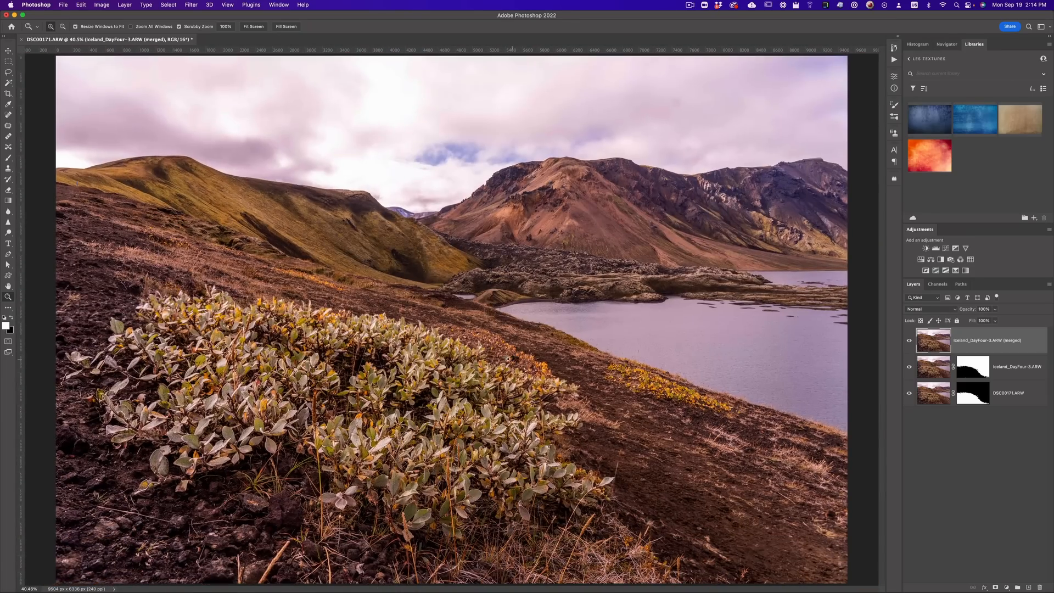
pyautogui.click(441, 335)
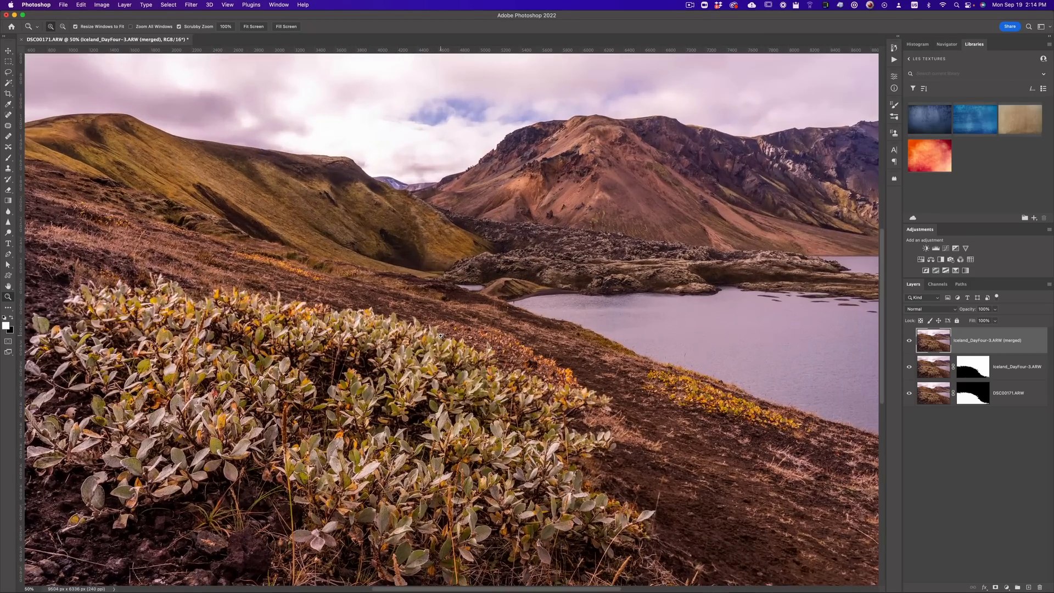
pyautogui.click(482, 361)
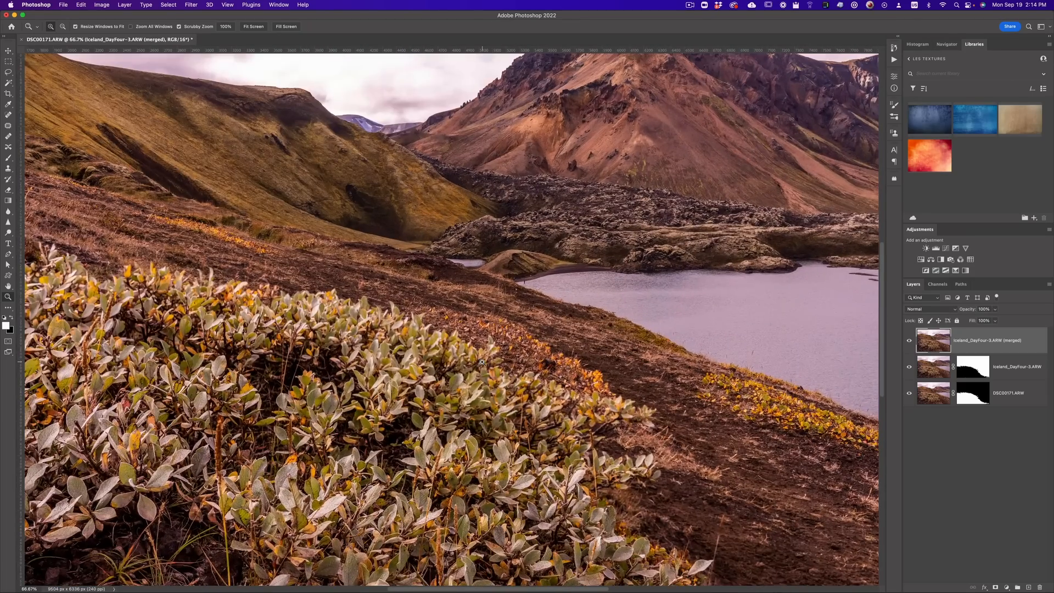
pyautogui.scroll(-5, 482, 362)
pyautogui.hscroll(-4, 481, 362)
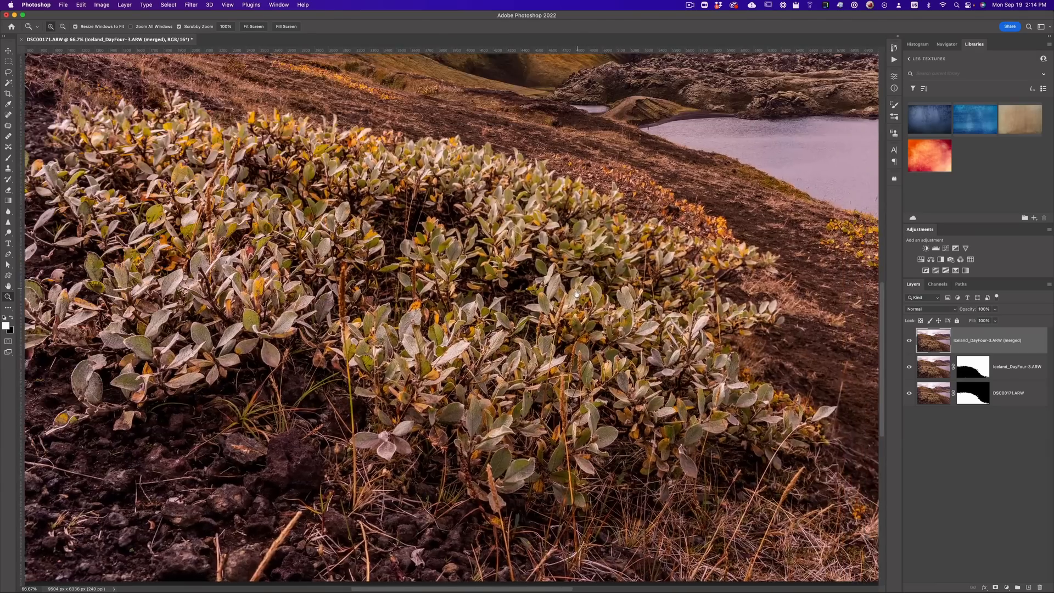
pyautogui.scroll(10, 576, 294)
pyautogui.hscroll(6, 576, 294)
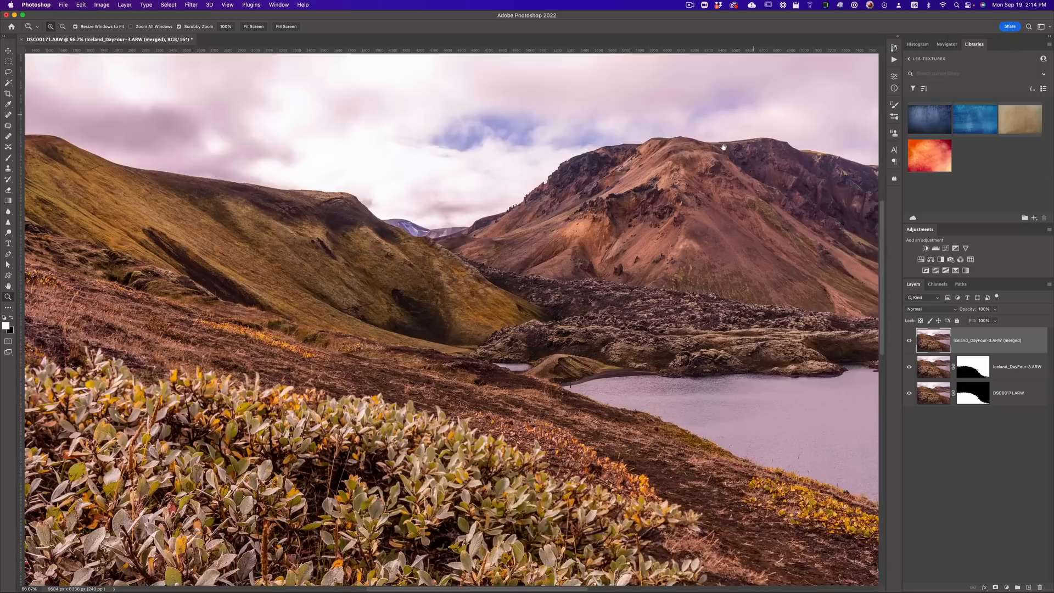
pyautogui.scroll(-3, 549, 311)
pyautogui.keyDown('alt'); pyautogui.click(547, 300); pyautogui.keyUp('alt')
pyautogui.keyDown('alt'); pyautogui.click(547, 299); pyautogui.keyUp('alt')
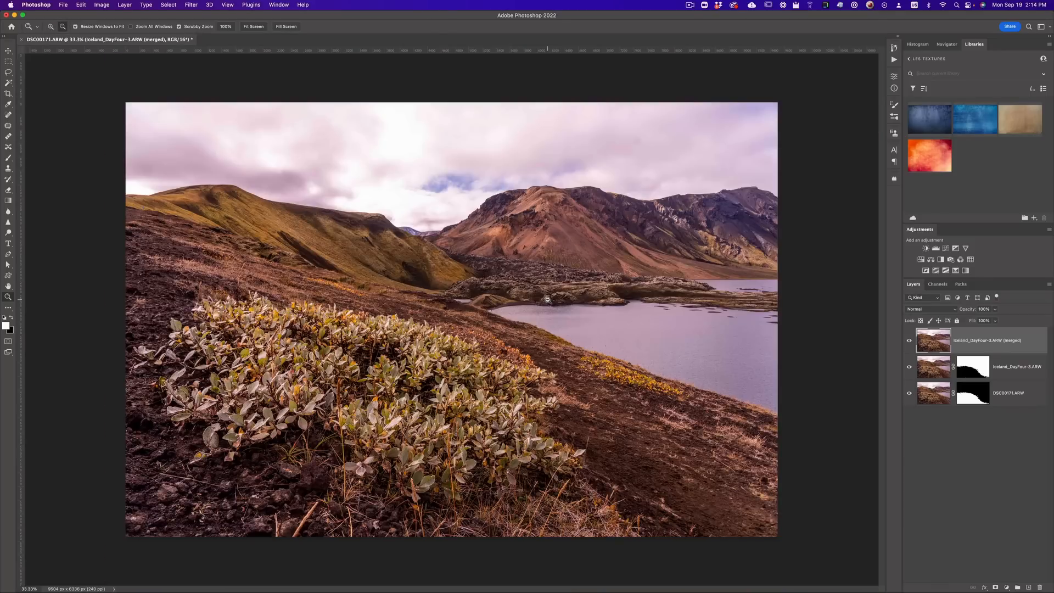
pyautogui.keyDown('alt'); pyautogui.click(547, 300); pyautogui.keyUp('alt')
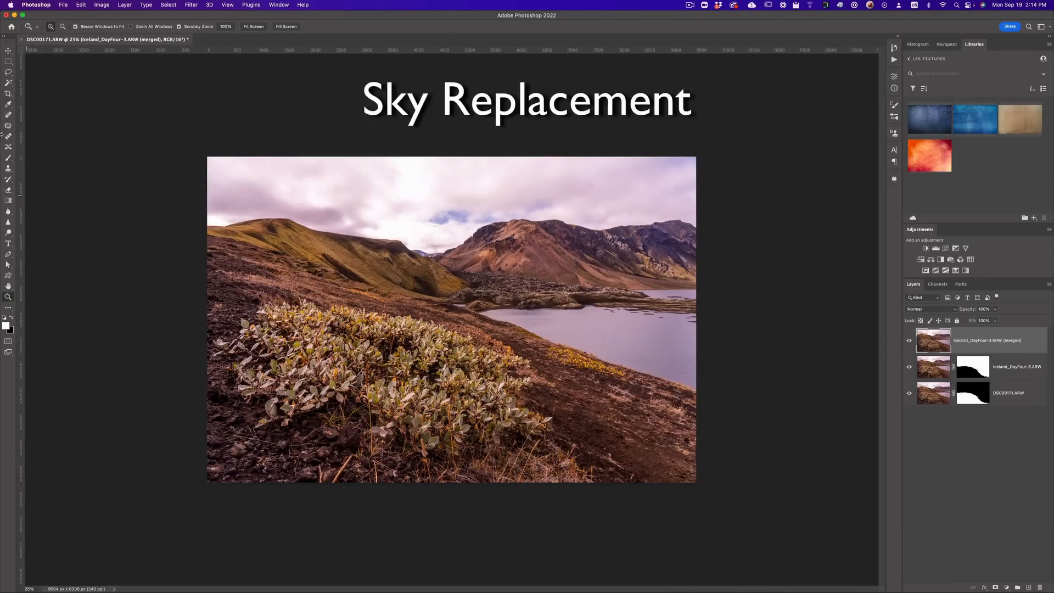
# Start Sky Replacement on the merged landscape layer and move its dialog clear of the photo
pyautogui.click(78, 5)
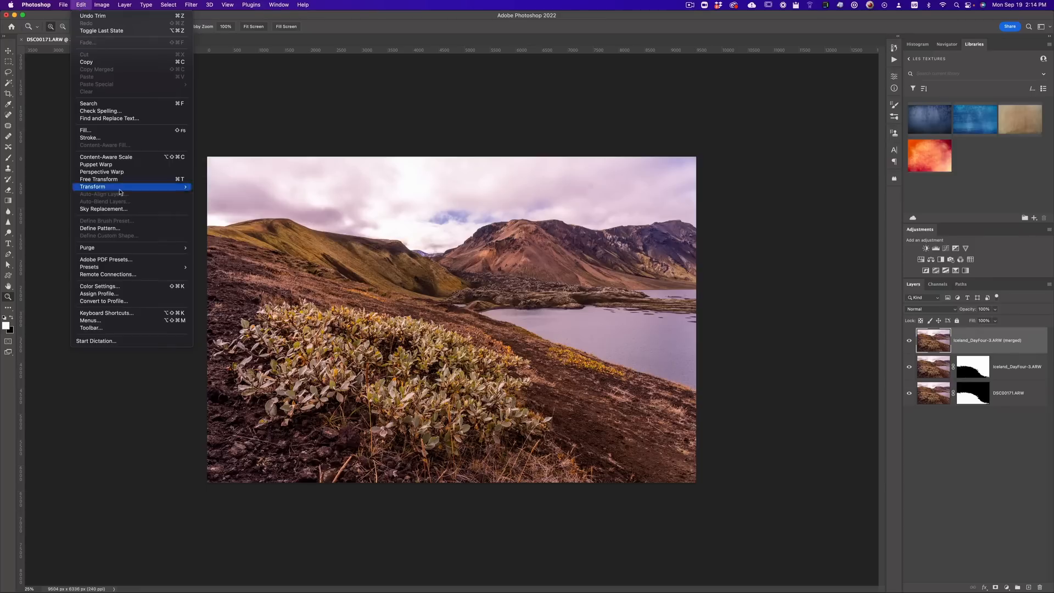
pyautogui.click(104, 209)
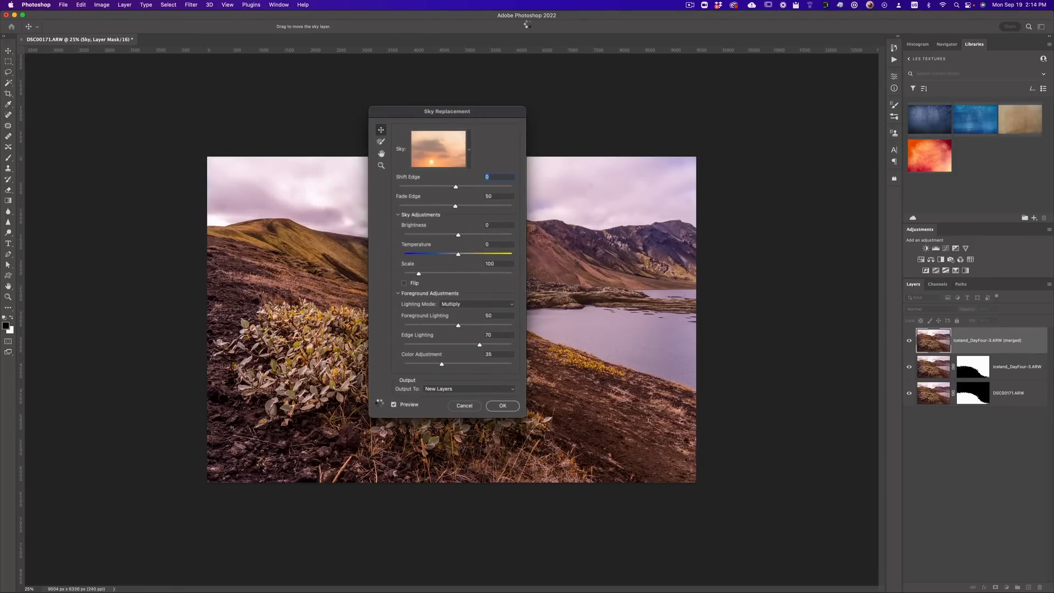
pyautogui.moveTo(495, 116); pyautogui.dragTo(195, 122)
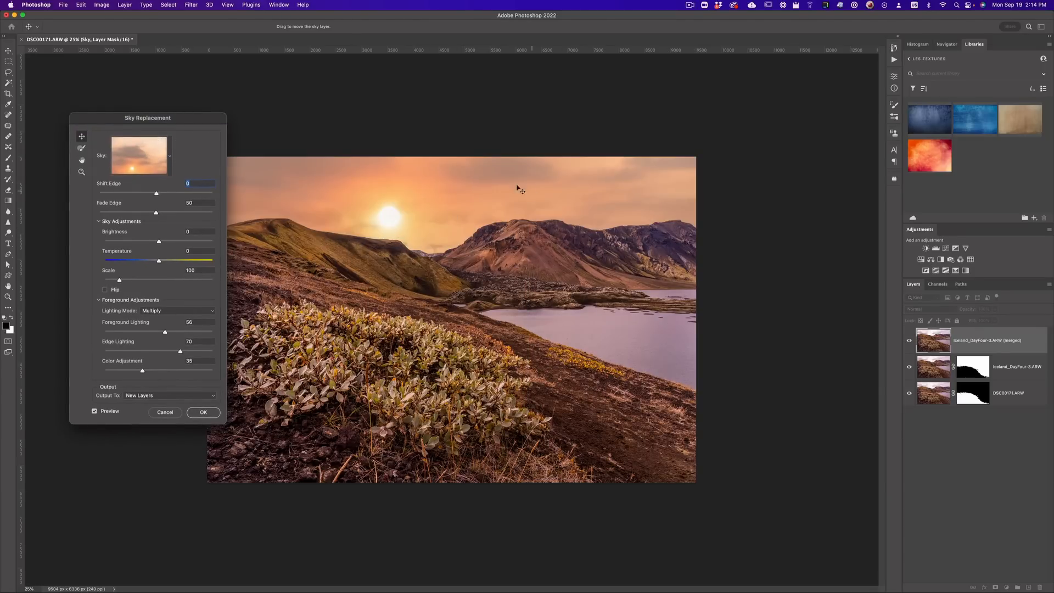
pyautogui.moveTo(130, 119); pyautogui.dragTo(102, 116)
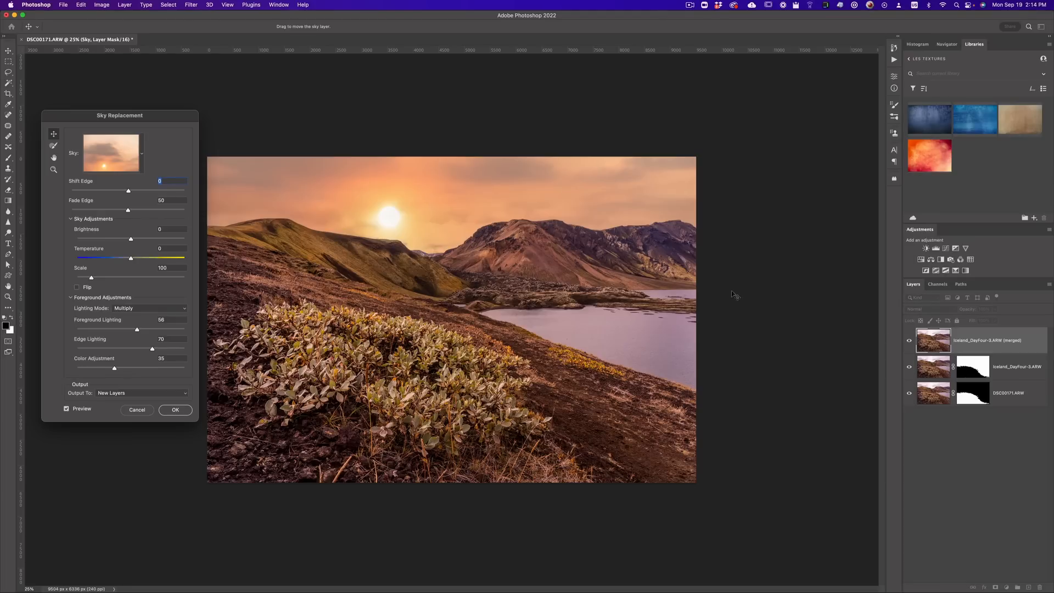
# Try the golden cloudy sunset sky and the Golden Hour Medium Format-3 sky from the Spectaculaire group
pyautogui.click(117, 149)
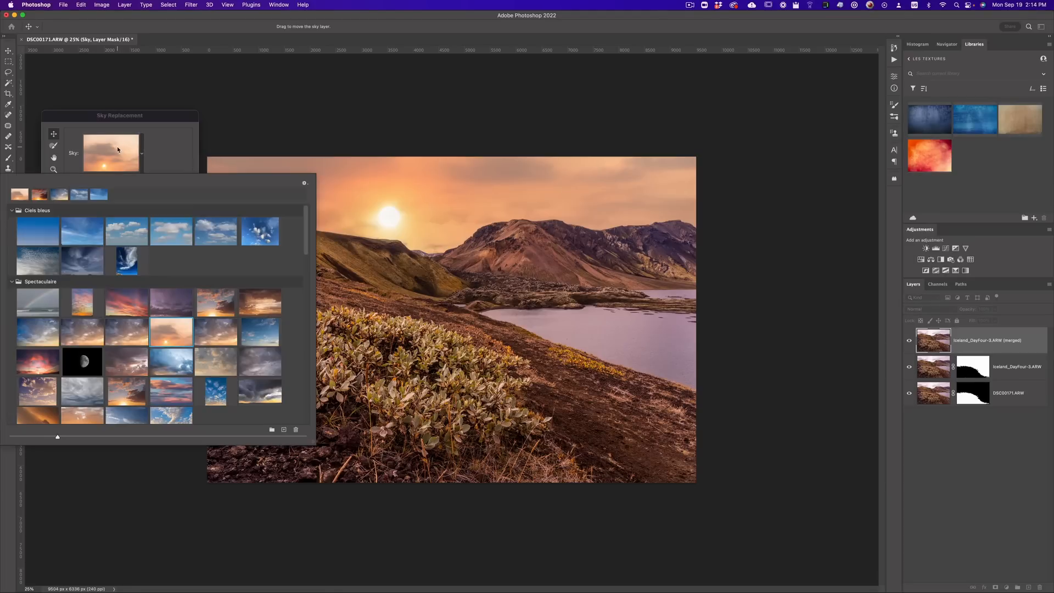
pyautogui.click(257, 306)
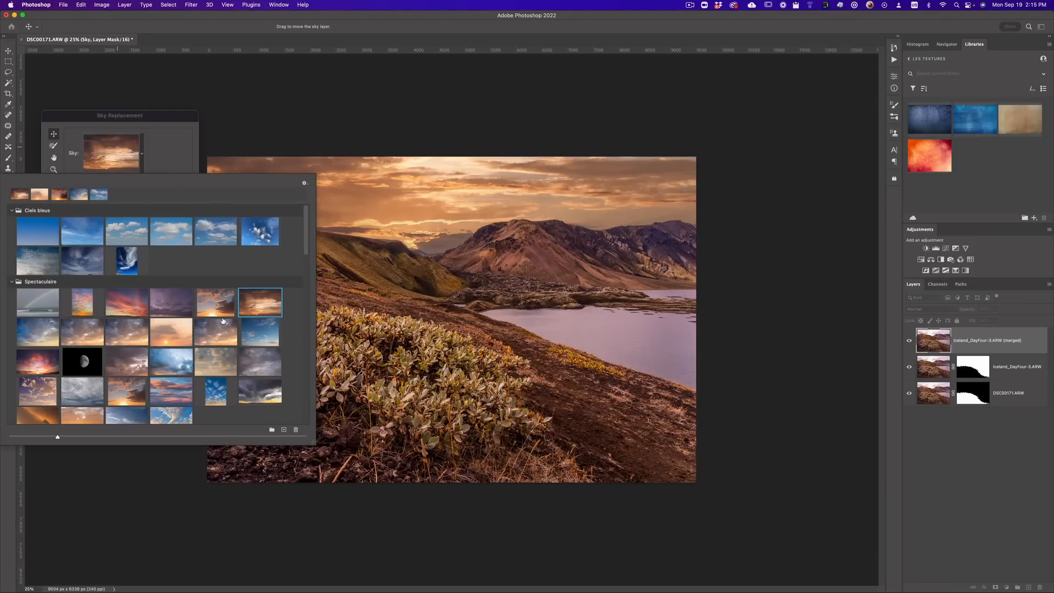
pyautogui.scroll(-3, 222, 321)
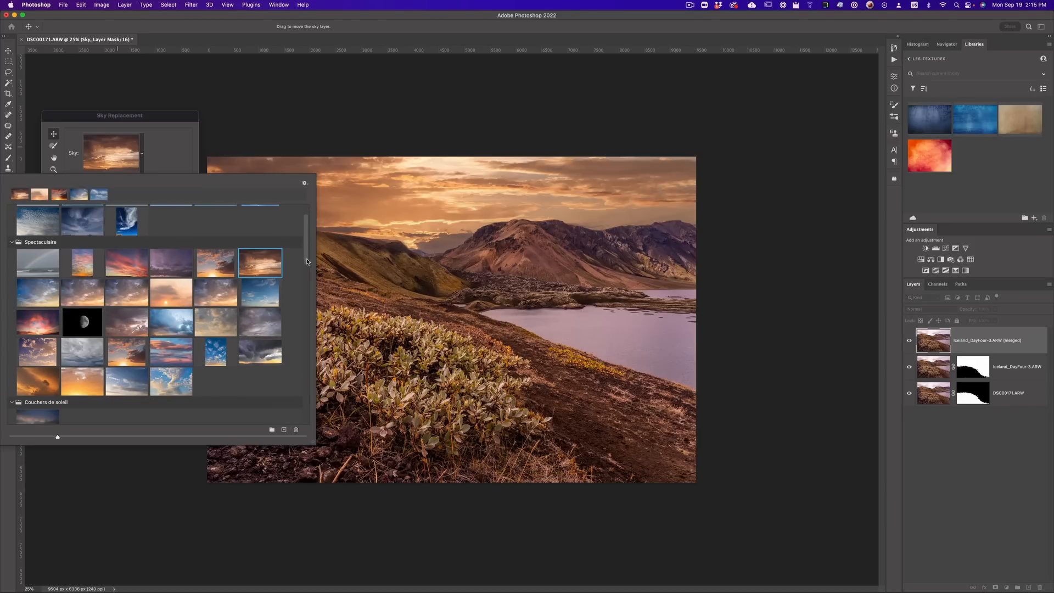
pyautogui.scroll(-3, 308, 261)
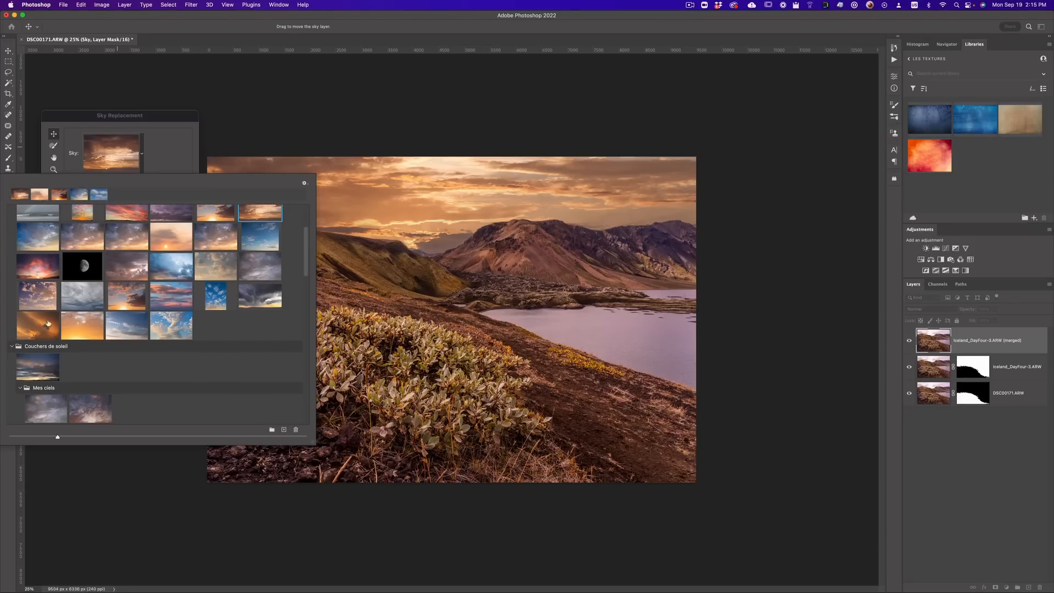
pyautogui.click(24, 317)
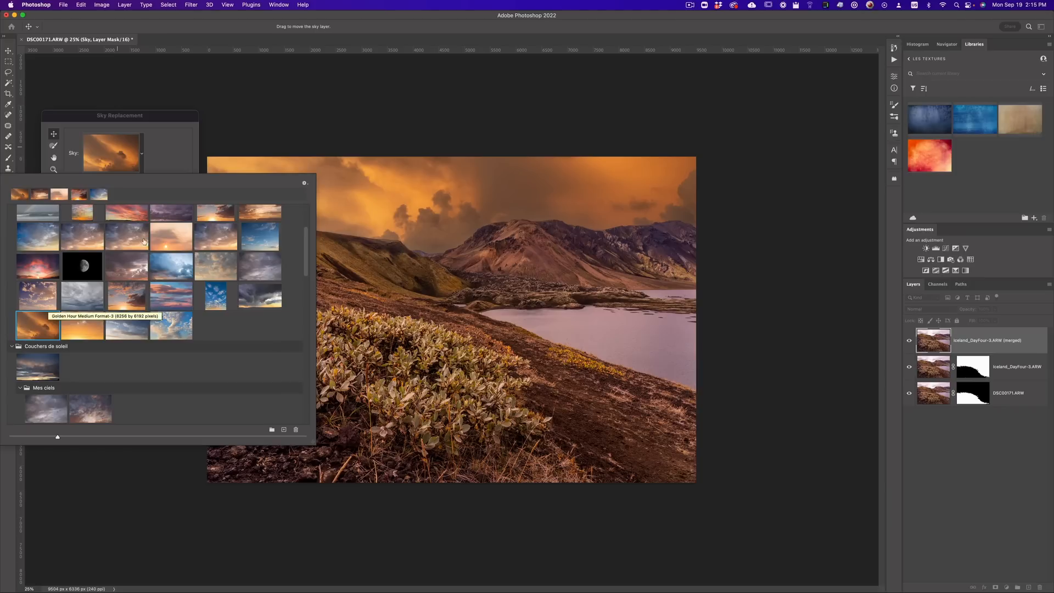
pyautogui.click(188, 159)
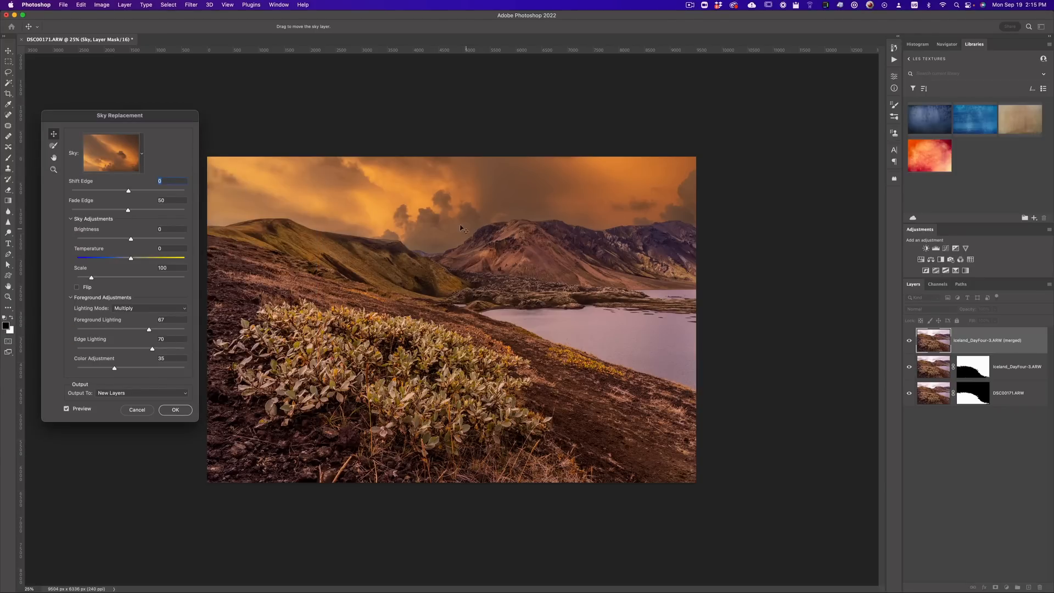
# Replace the sky with the last pink-and-orange cloud image in the Medium Format Sky group, output to New Layers
pyautogui.click(107, 157)
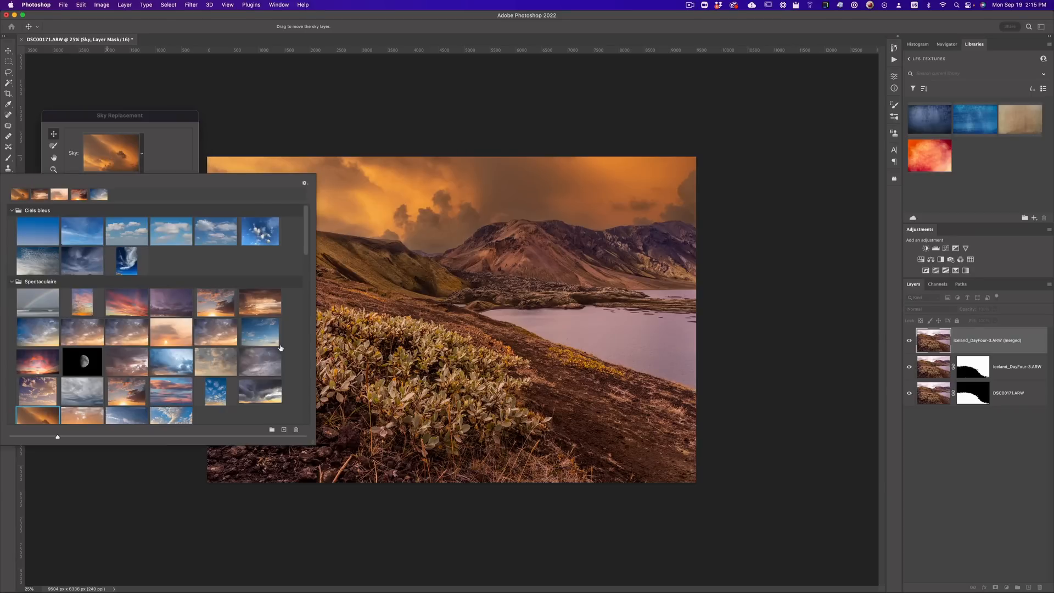
pyautogui.scroll(-1, 306, 255)
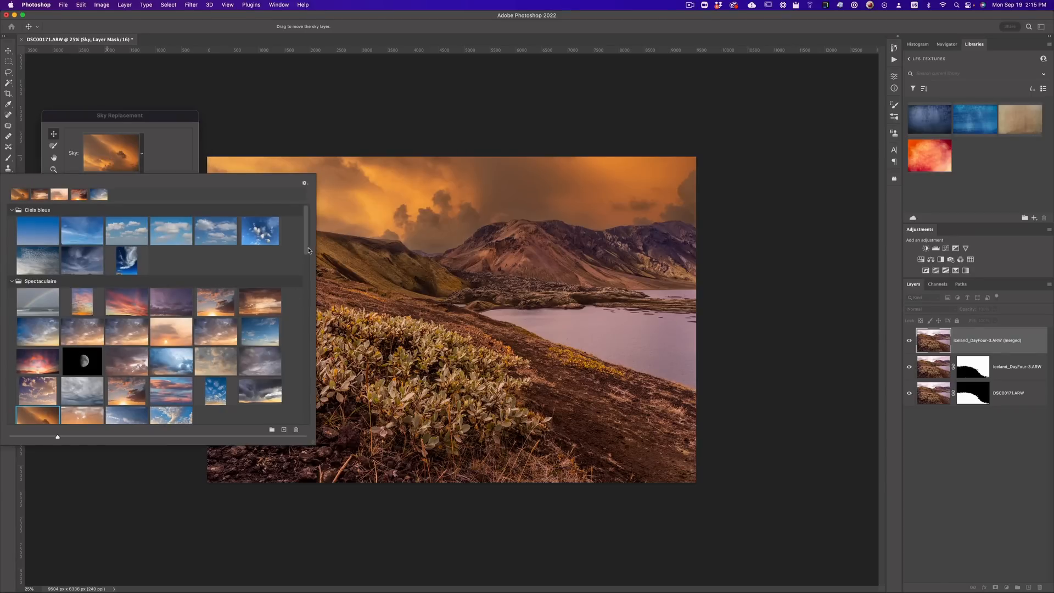
pyautogui.scroll(-5, 305, 277)
pyautogui.scroll(3, 307, 269)
pyautogui.scroll(-1, 308, 260)
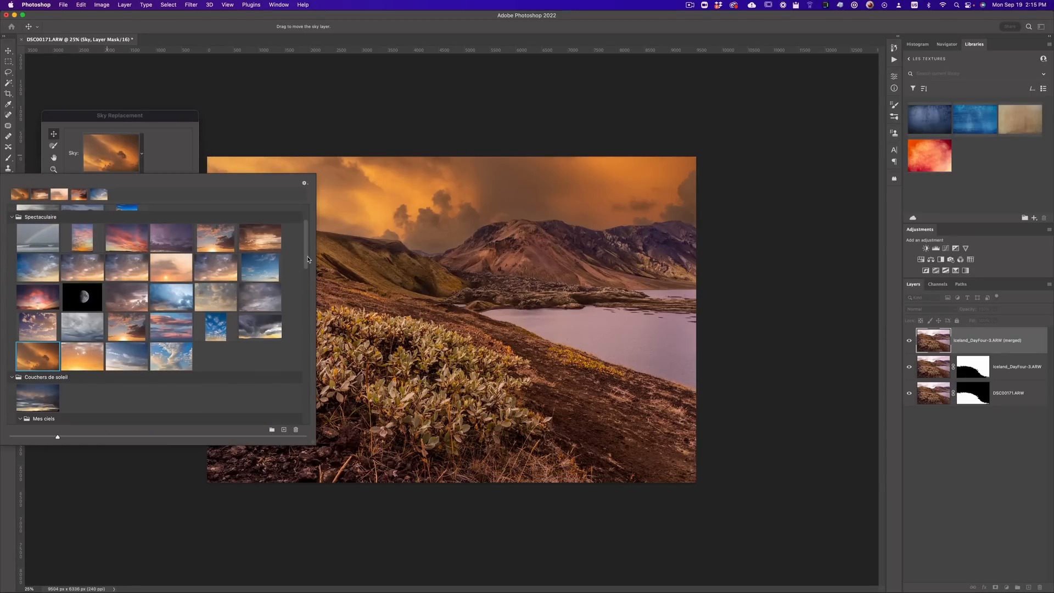
pyautogui.moveTo(308, 261); pyautogui.dragTo(305, 323)
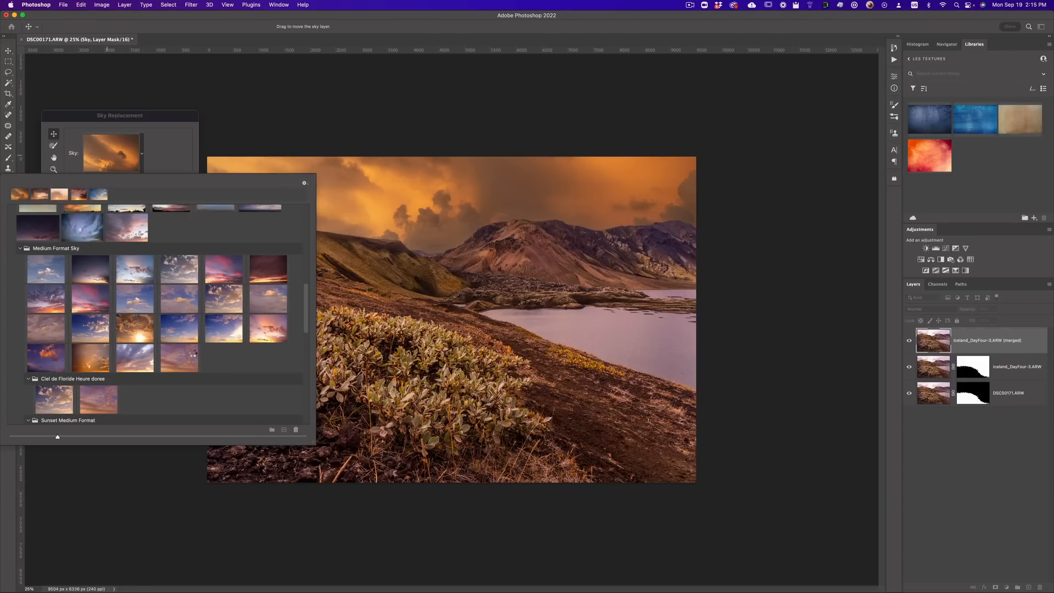
pyautogui.click(193, 355)
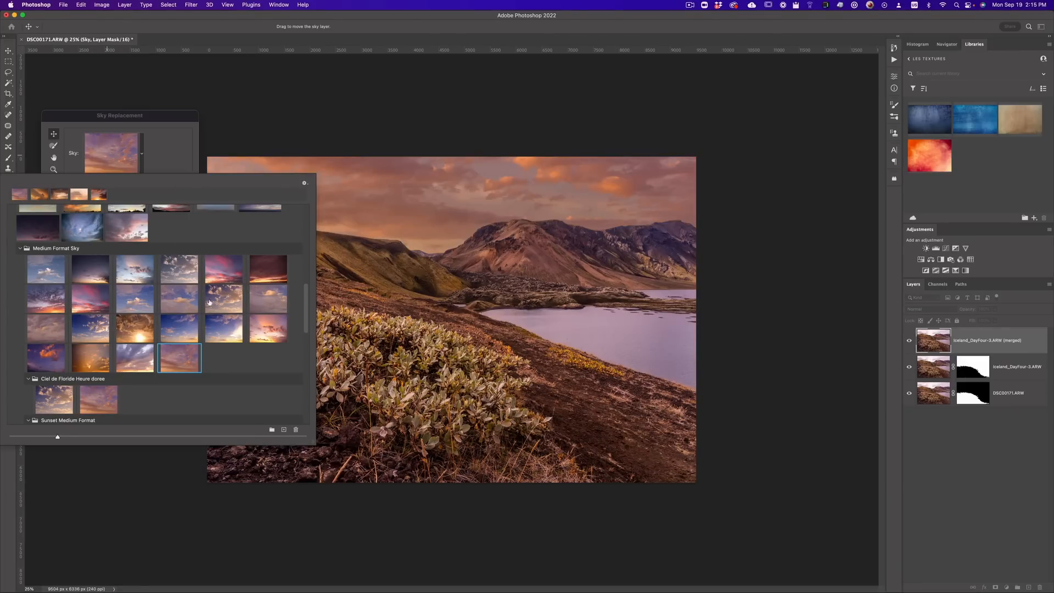
pyautogui.click(139, 149)
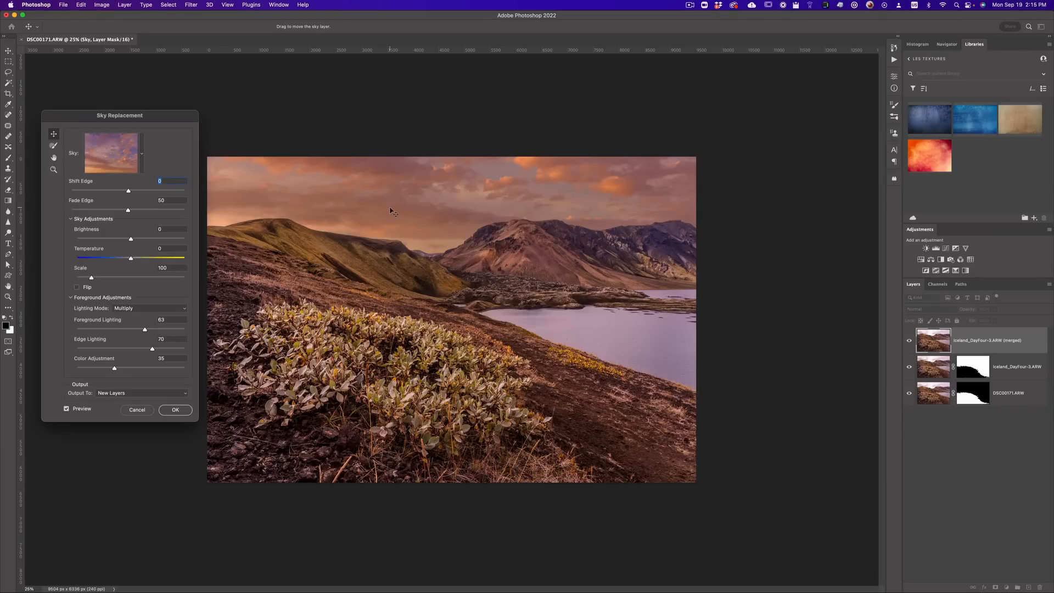
pyautogui.click(172, 410)
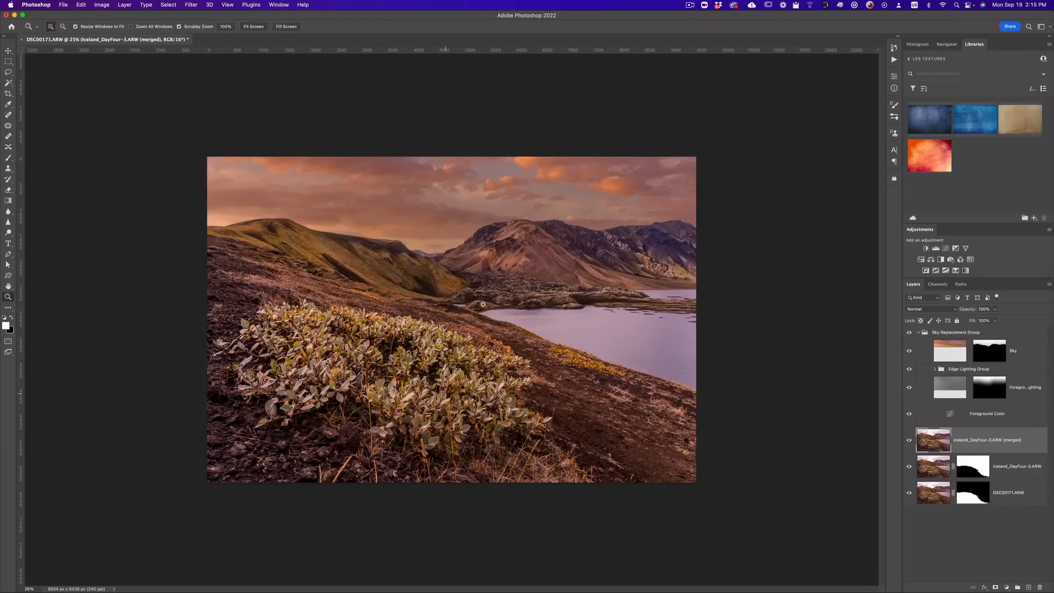
# Close the sky-replaced landscape document and save its changes
pyautogui.click(62, 5)
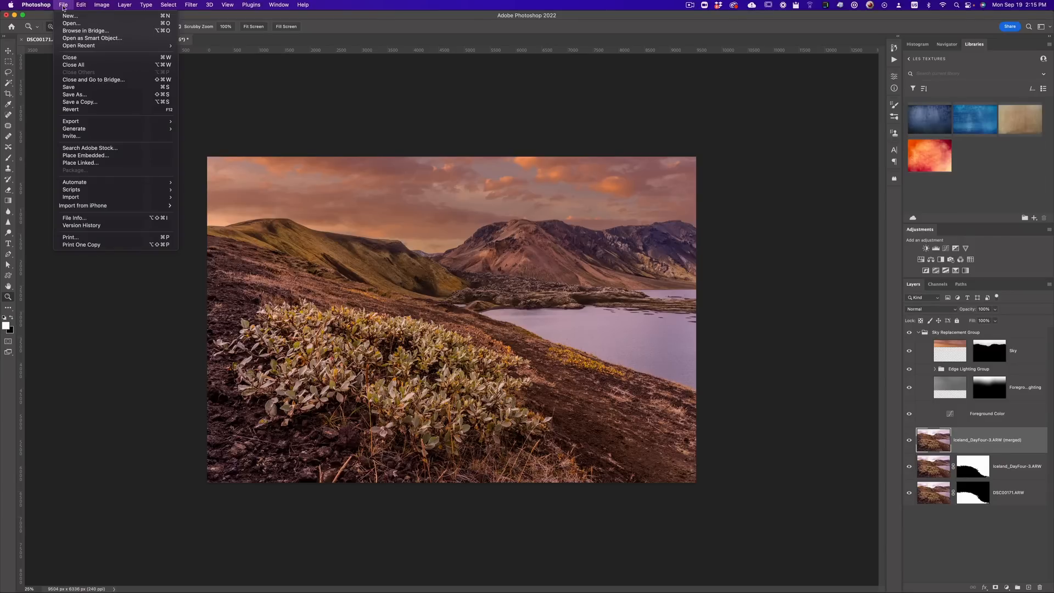
pyautogui.click(91, 58)
pyautogui.click(545, 208)
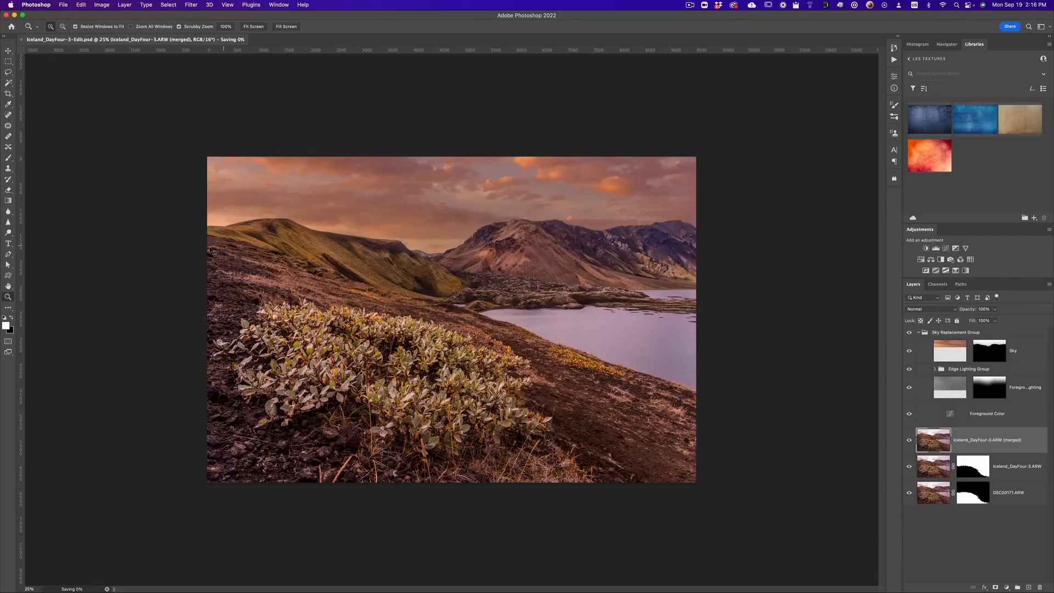
# Switch to Lightroom Classic and set the edited landscape's Highlights to -49, Shadows to +50, Whites to +14 and Blacks to -38, and raise its Contrast
pyautogui.press('super+Tab')
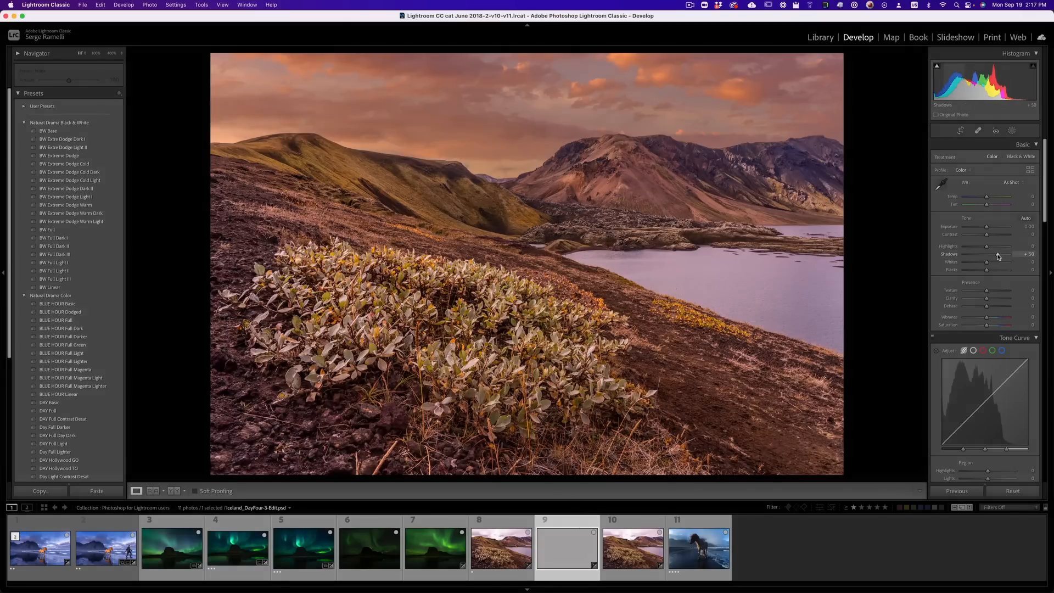
pyautogui.moveTo(986, 247)
pyautogui.mouseDown()
pyautogui.moveTo(975, 246)
pyautogui.moveTo(978, 271)
pyautogui.moveTo(992, 241)
pyautogui.mouseUp()
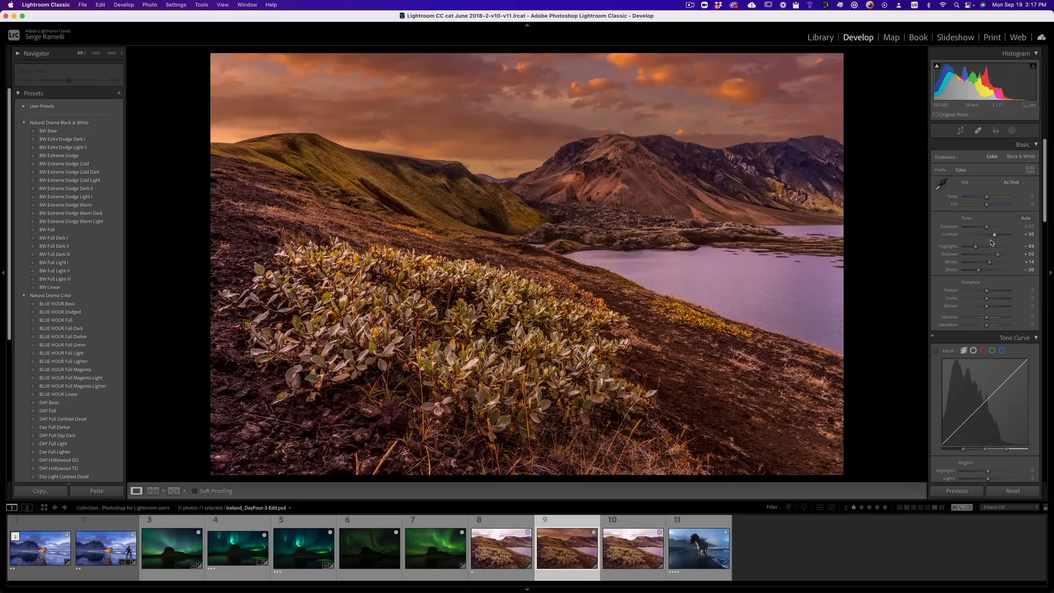
# Paint a new brush mask with an enlarged brush across the foreground bush and raise the mask's Exposure
pyautogui.click(1012, 131)
pyautogui.click(951, 183)
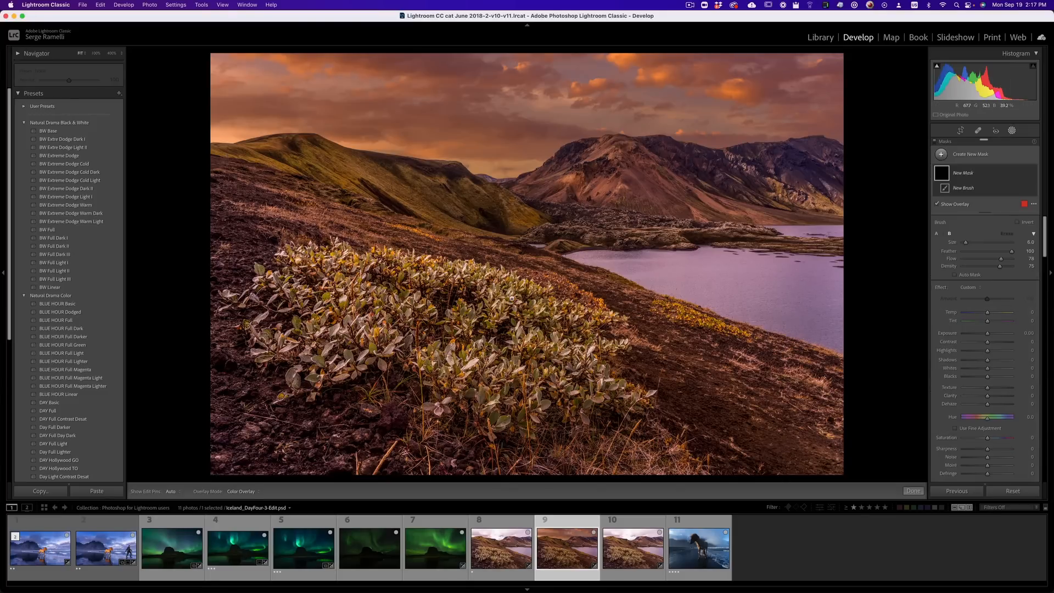
pyautogui.scroll(4, 623, 319)
pyautogui.scroll(1, 779, 112)
pyautogui.moveTo(477, 357)
pyautogui.mouseDown()
pyautogui.moveTo(901, 265)
pyautogui.moveTo(549, 351)
pyautogui.mouseUp()
pyautogui.moveTo(987, 344); pyautogui.dragTo(992, 344)
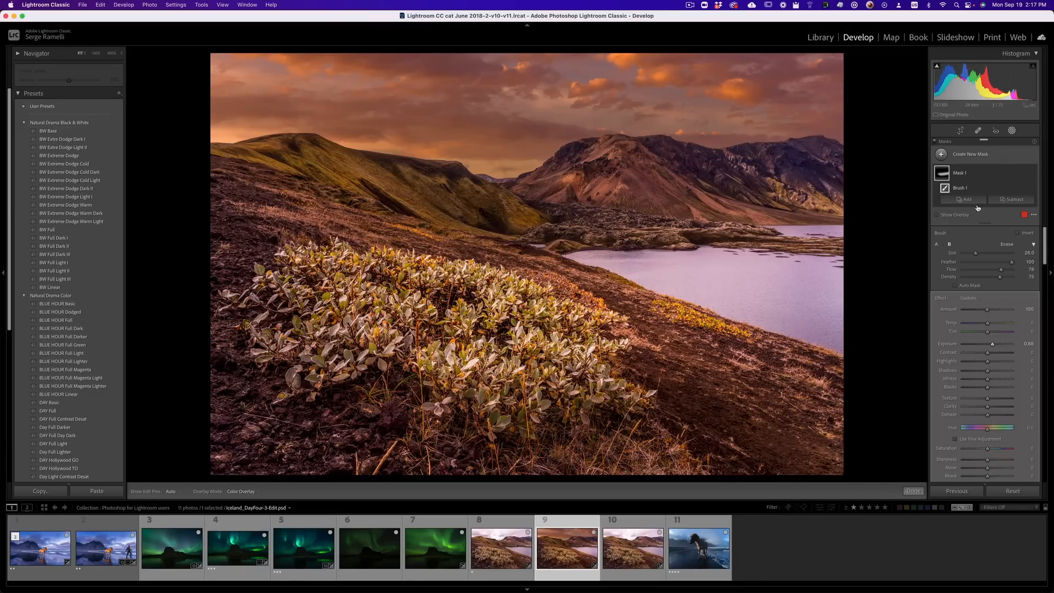
# Add a linear gradient mask down from the top of the landscape's sky and lower its Exposure
pyautogui.click(942, 154)
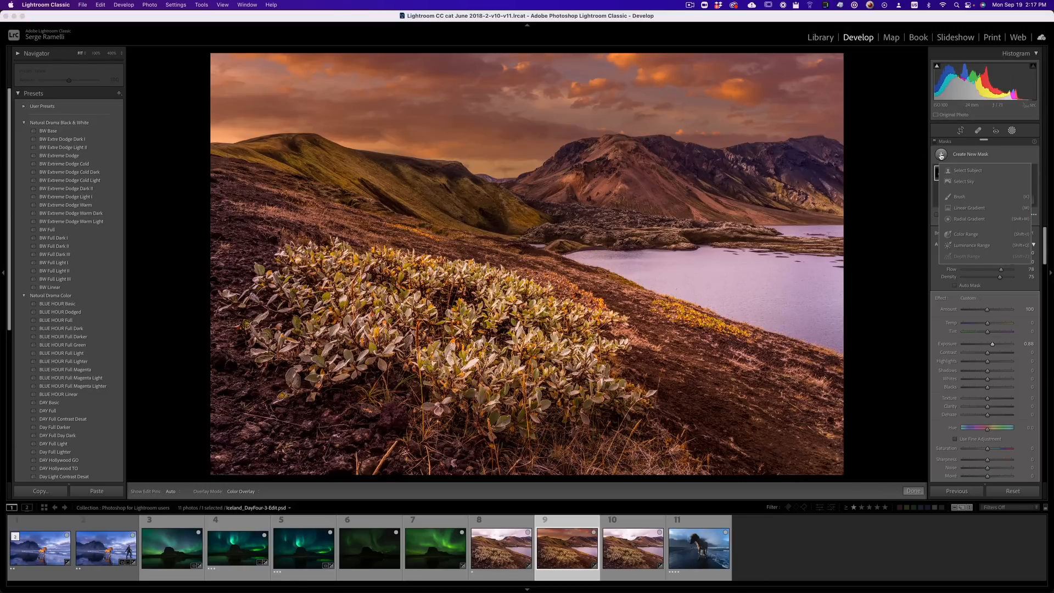
pyautogui.click(964, 207)
pyautogui.moveTo(510, 67); pyautogui.dragTo(509, 133)
pyautogui.moveTo(987, 311); pyautogui.dragTo(982, 313)
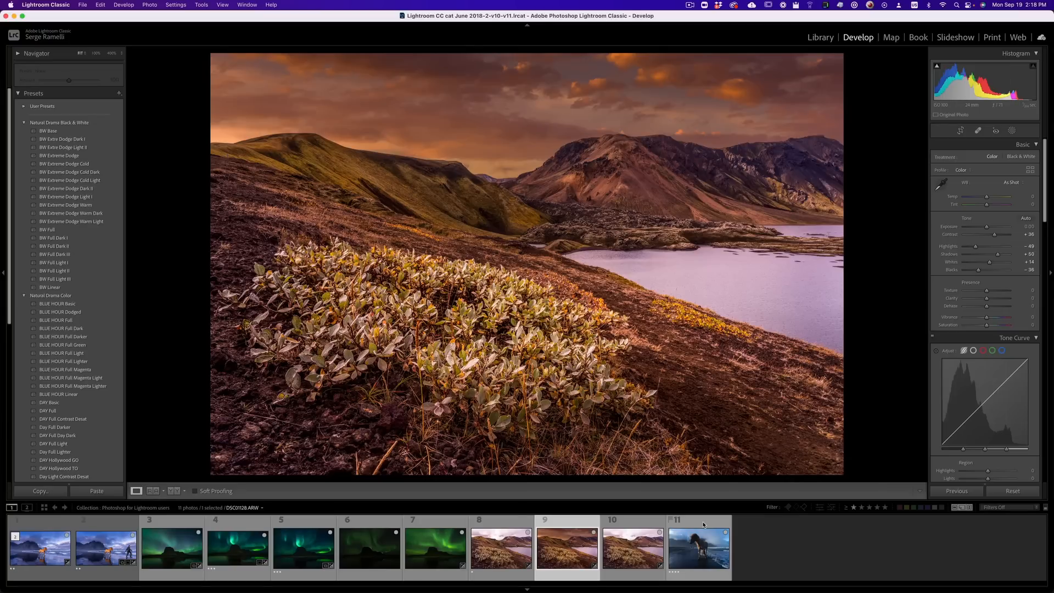
# Select the horse photo DSC01128.ARW and set Highlights to -100, Shadows to +100, Whites to +42 and Blacks to -13, with more Contrast
pyautogui.click(703, 524)
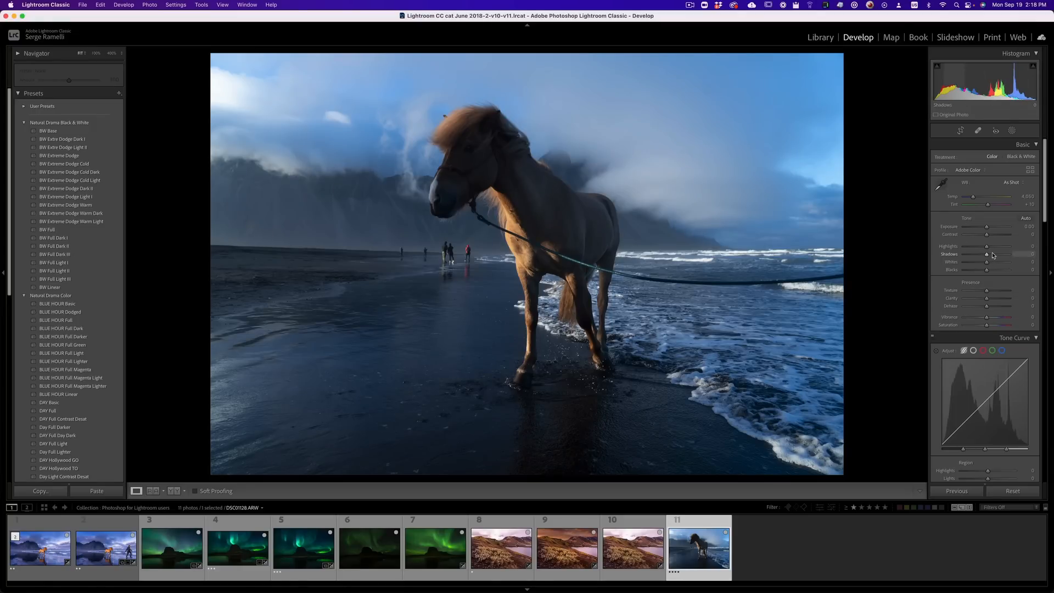
pyautogui.moveTo(986, 254)
pyautogui.mouseDown()
pyautogui.moveTo(1010, 254)
pyautogui.moveTo(954, 248)
pyautogui.moveTo(995, 262)
pyautogui.moveTo(983, 271)
pyautogui.mouseUp()
pyautogui.moveTo(987, 234); pyautogui.dragTo(992, 236)
# Set the horse photo's Temp to 4,859 and Tint to +36, with Contrast at +57 and Exposure at +0.45
pyautogui.moveTo(973, 197); pyautogui.dragTo(994, 206)
pyautogui.click(999, 235)
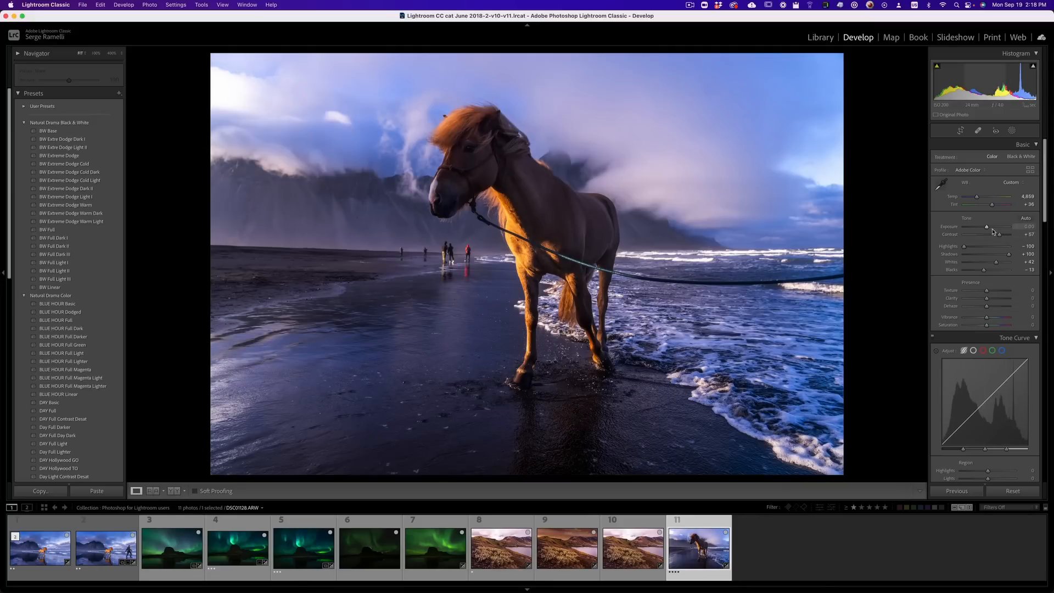
pyautogui.moveTo(986, 229); pyautogui.dragTo(988, 230)
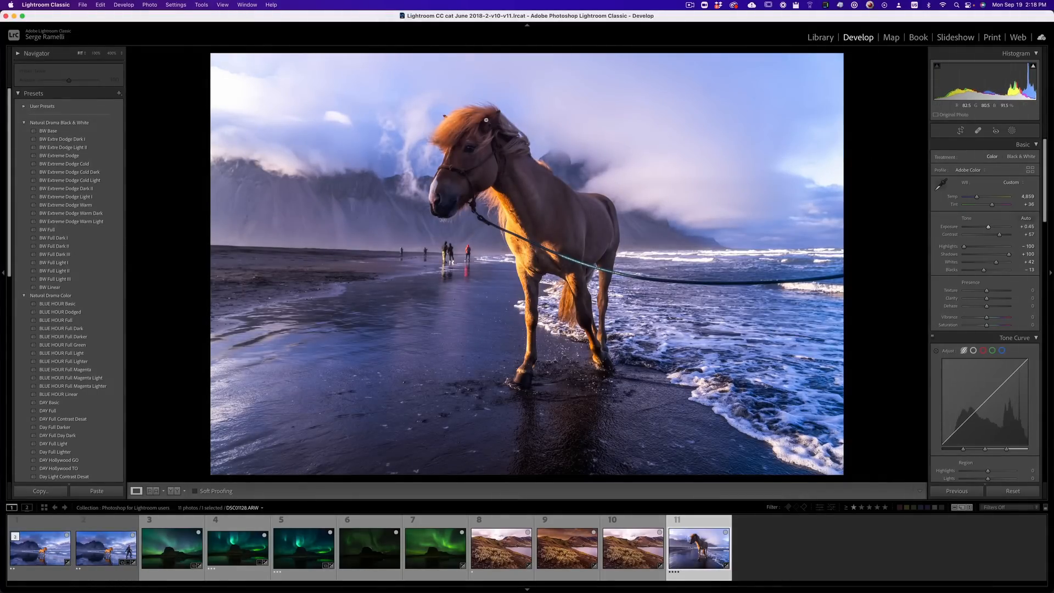
# Add a linear gradient mask over the sky behind the horse, set its Exposure to -1.21 and adjust its position
pyautogui.click(1011, 130)
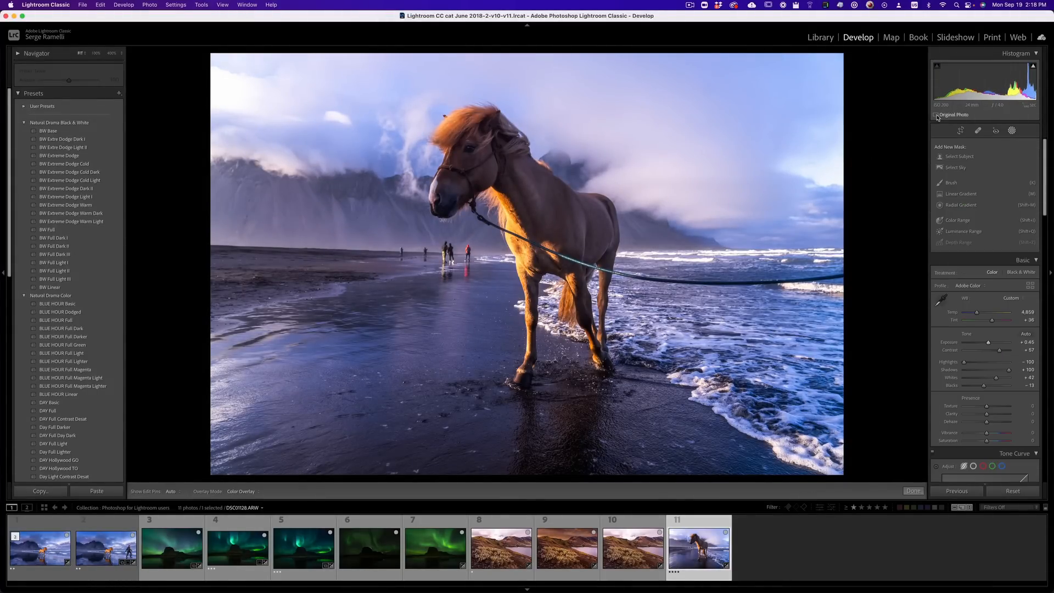
pyautogui.click(960, 195)
pyautogui.moveTo(742, 106); pyautogui.dragTo(712, 225)
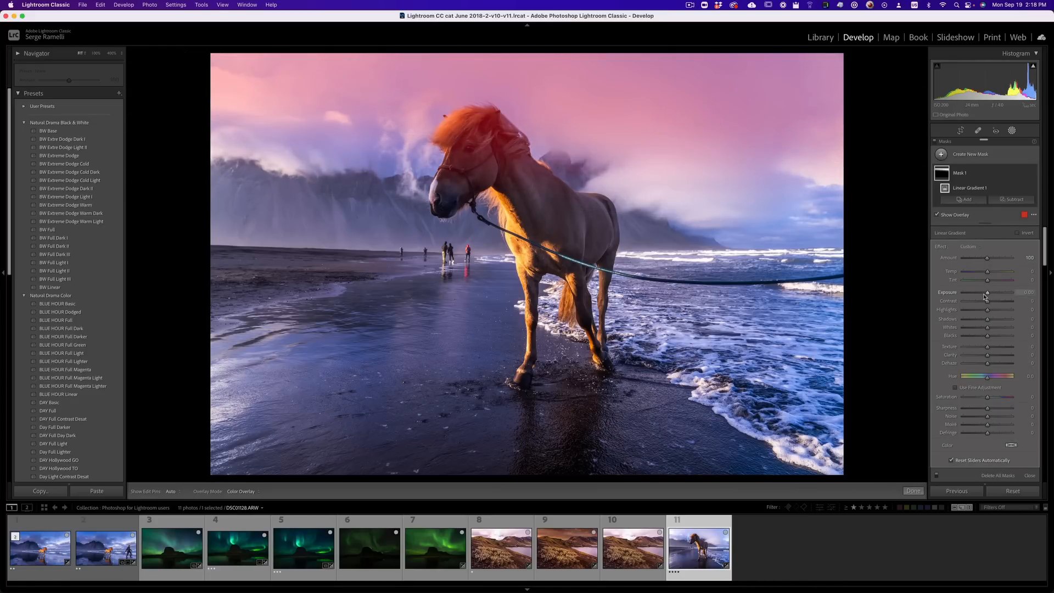
pyautogui.moveTo(988, 295); pyautogui.dragTo(980, 295)
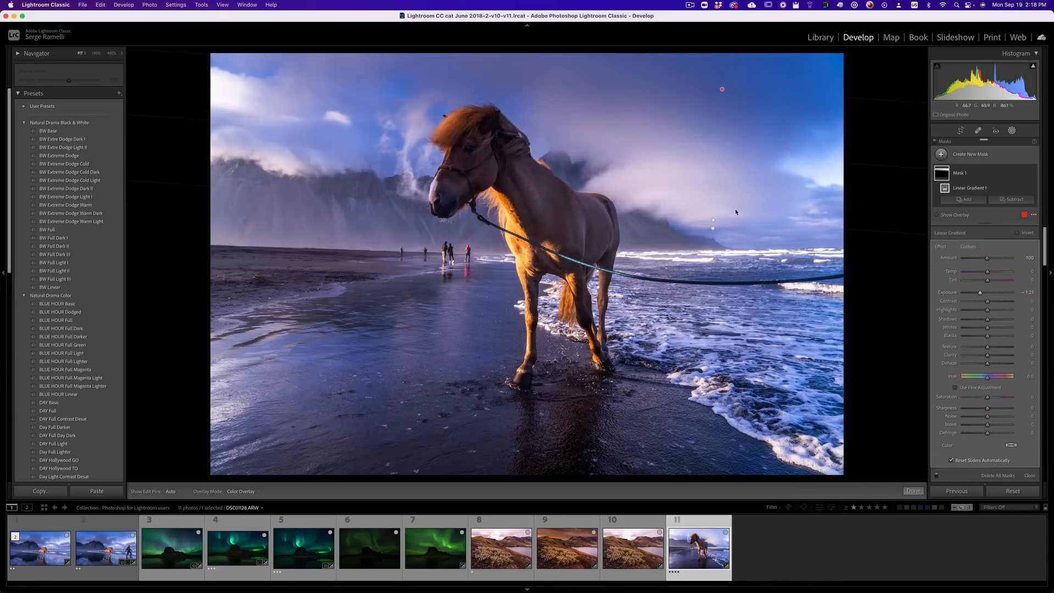
pyautogui.moveTo(717, 154); pyautogui.dragTo(718, 144)
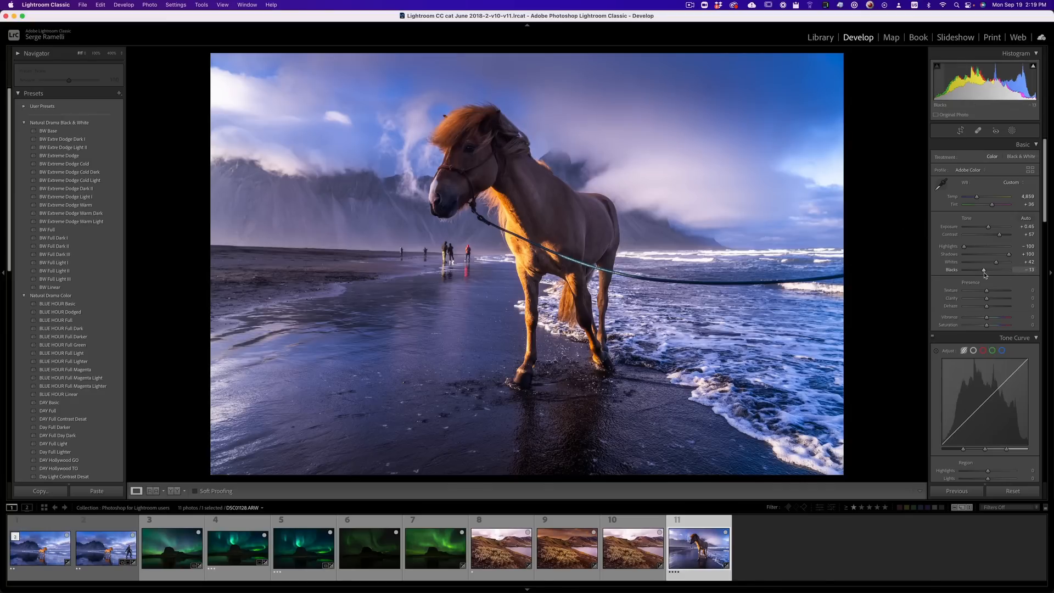
# Set the horse photo's Blacks to -39
pyautogui.moveTo(985, 273); pyautogui.dragTo(978, 273)
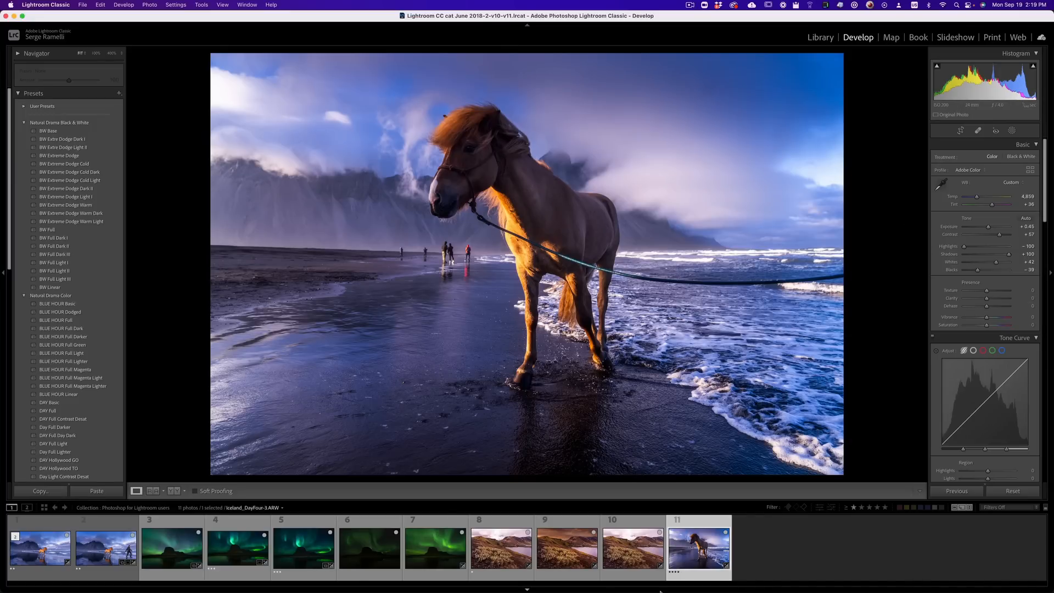
pyautogui.rightClick(706, 524)
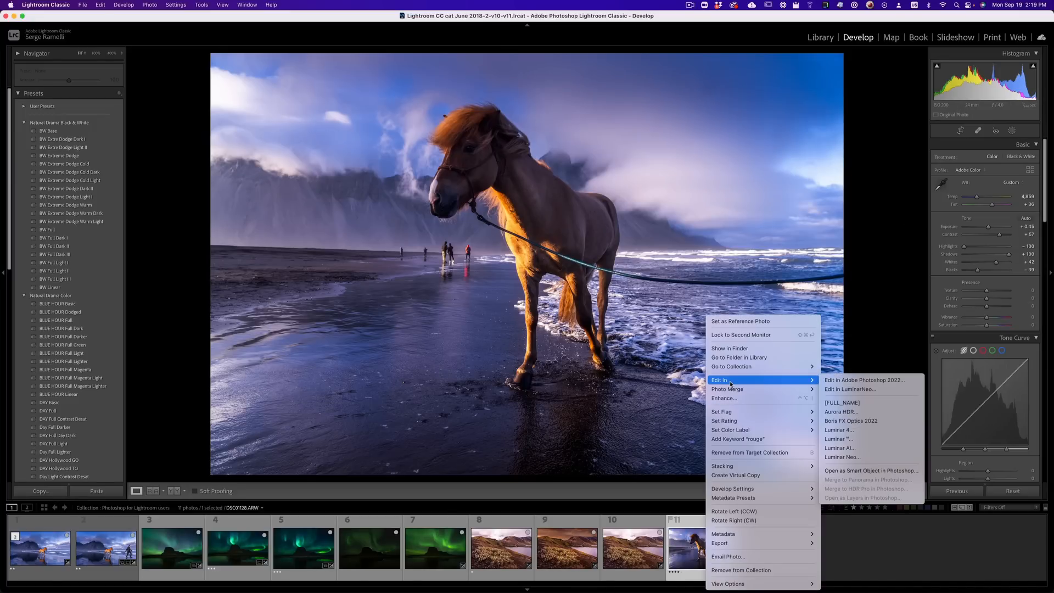
pyautogui.press('Escape')
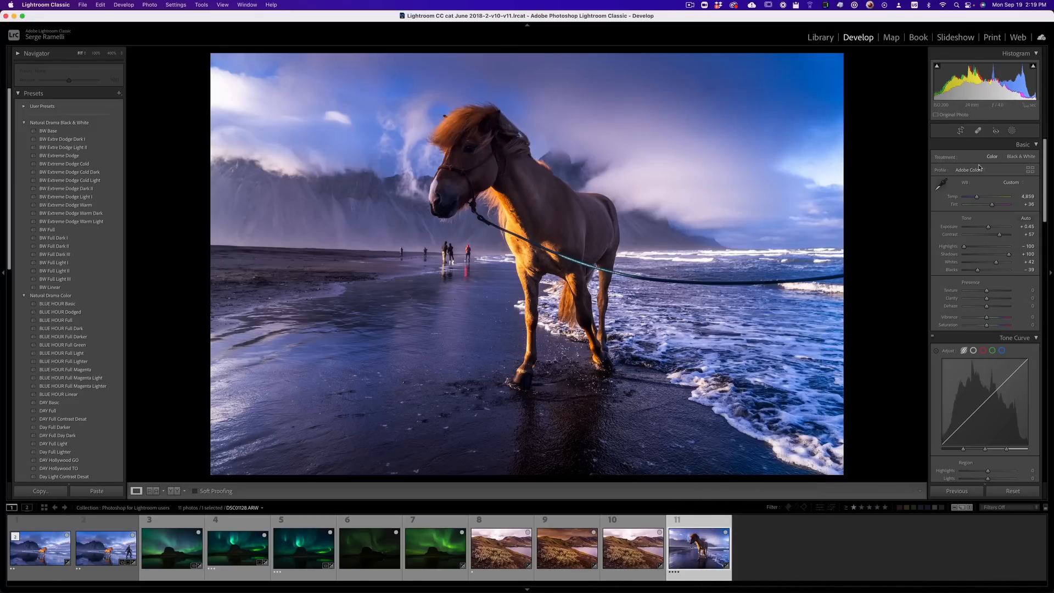
# Add a brush mask to the horse photo, paint over the horse's head and set the mask's Exposure to 2.31
pyautogui.click(1011, 131)
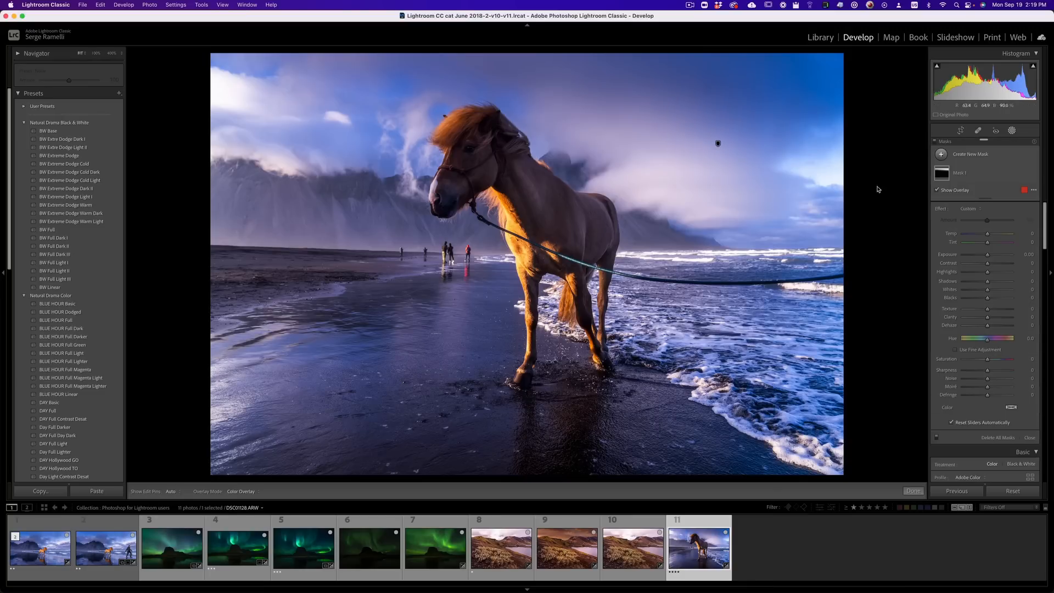
pyautogui.click(941, 154)
pyautogui.click(959, 196)
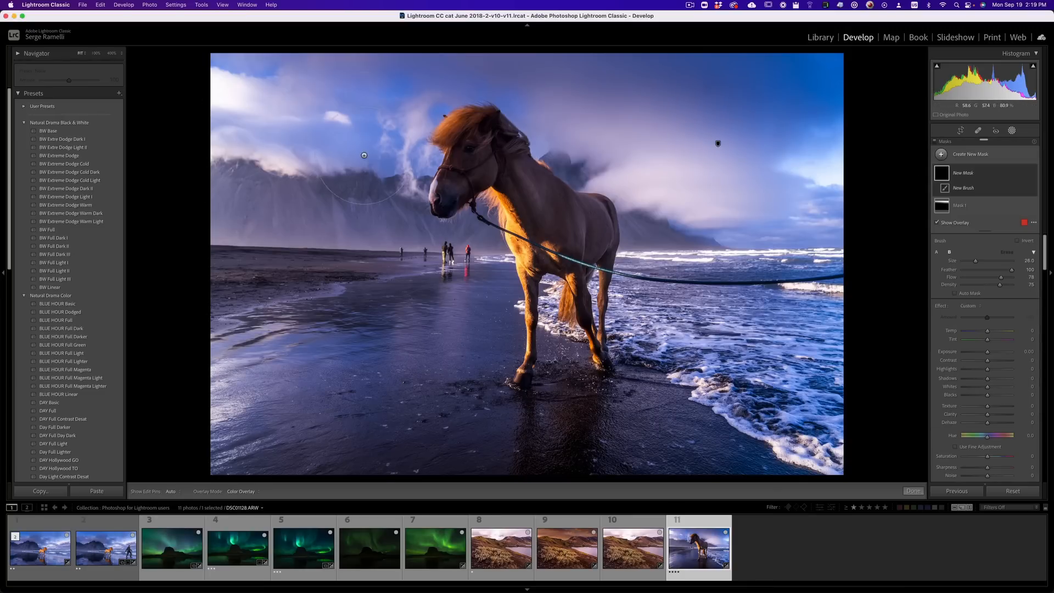
pyautogui.scroll(-3, 496, 159)
pyautogui.moveTo(986, 351); pyautogui.dragTo(990, 351)
pyautogui.click(483, 162)
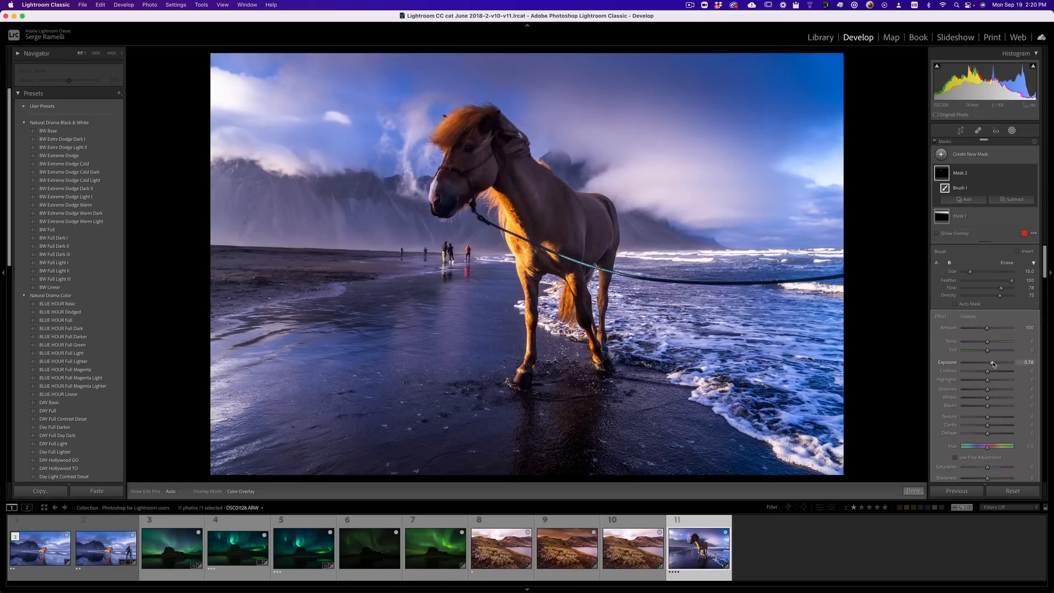
pyautogui.moveTo(990, 363); pyautogui.dragTo(998, 363)
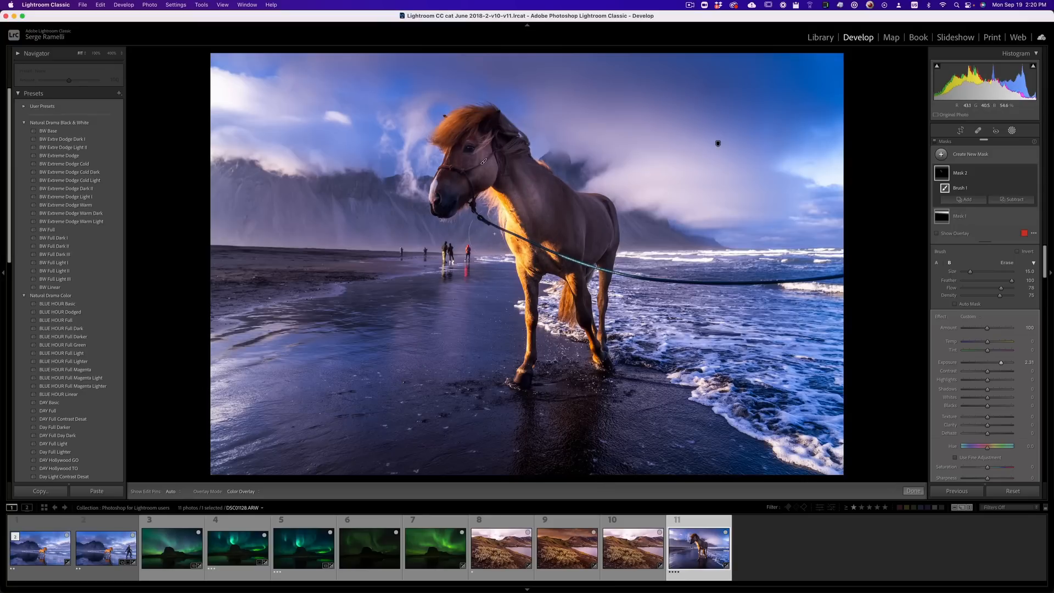
pyautogui.press('alt')
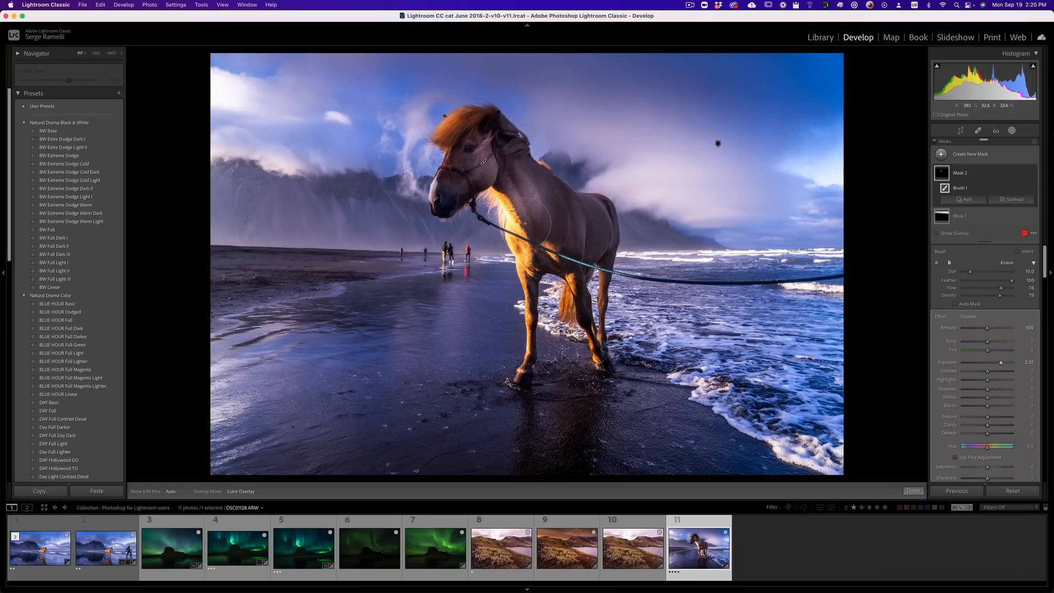
pyautogui.scroll(-5, 524, 227)
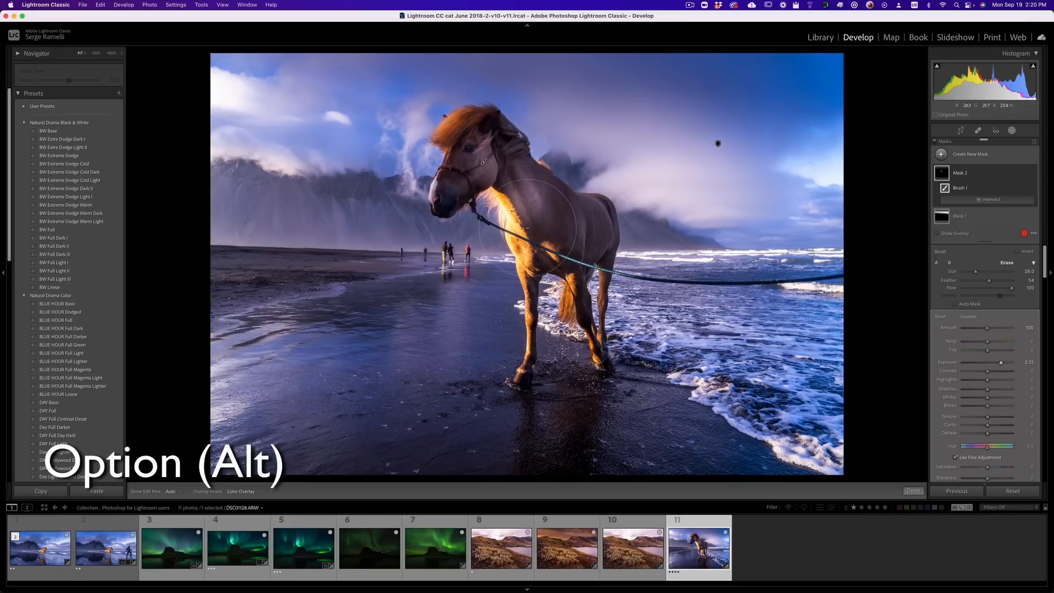
pyautogui.scroll(-5, 527, 225)
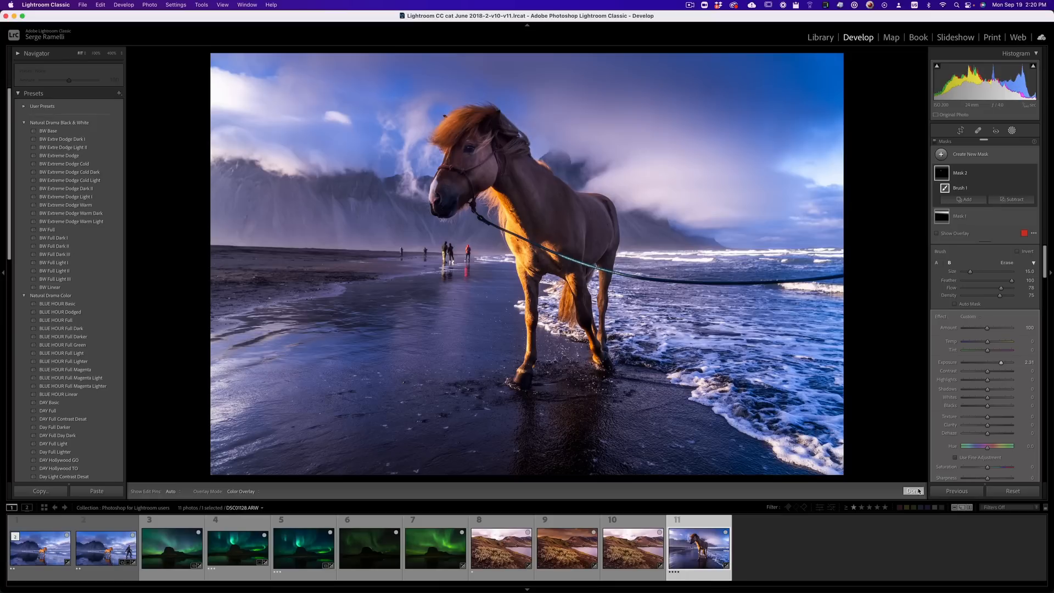
# Finish masking, open DSC01128.ARW in Photoshop and duplicate the Background layer
pyautogui.click(913, 490)
pyautogui.rightClick(705, 551)
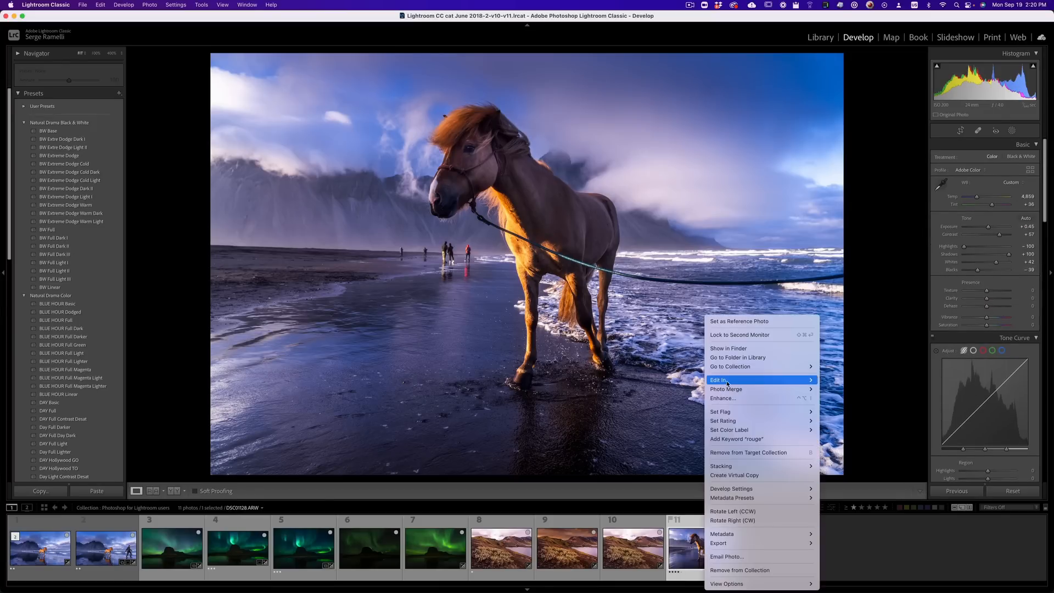
pyautogui.moveTo(790, 381)
pyautogui.click(896, 380)
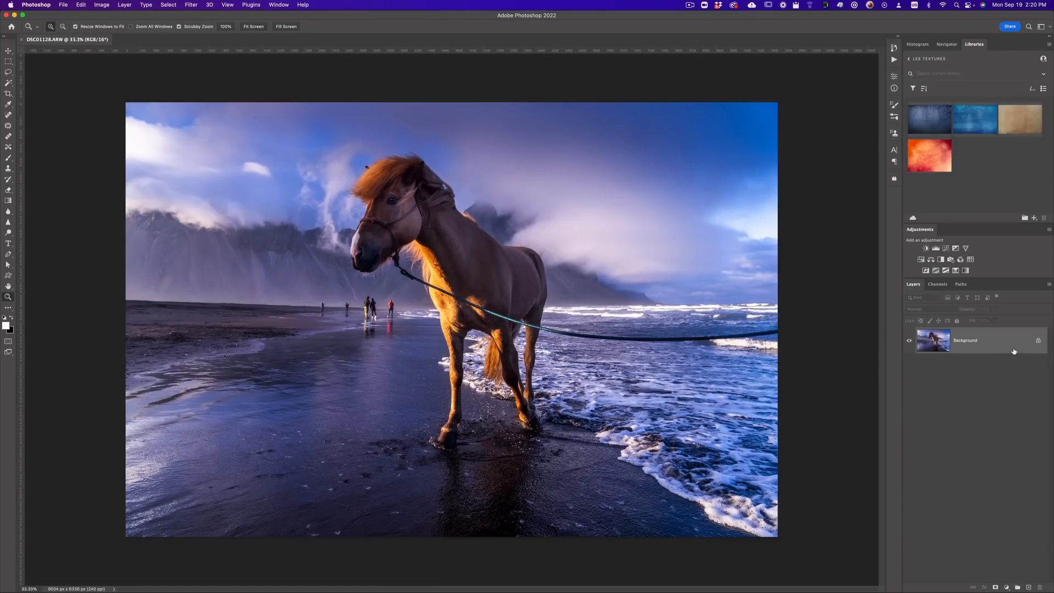
pyautogui.moveTo(1024, 348); pyautogui.dragTo(1026, 590)
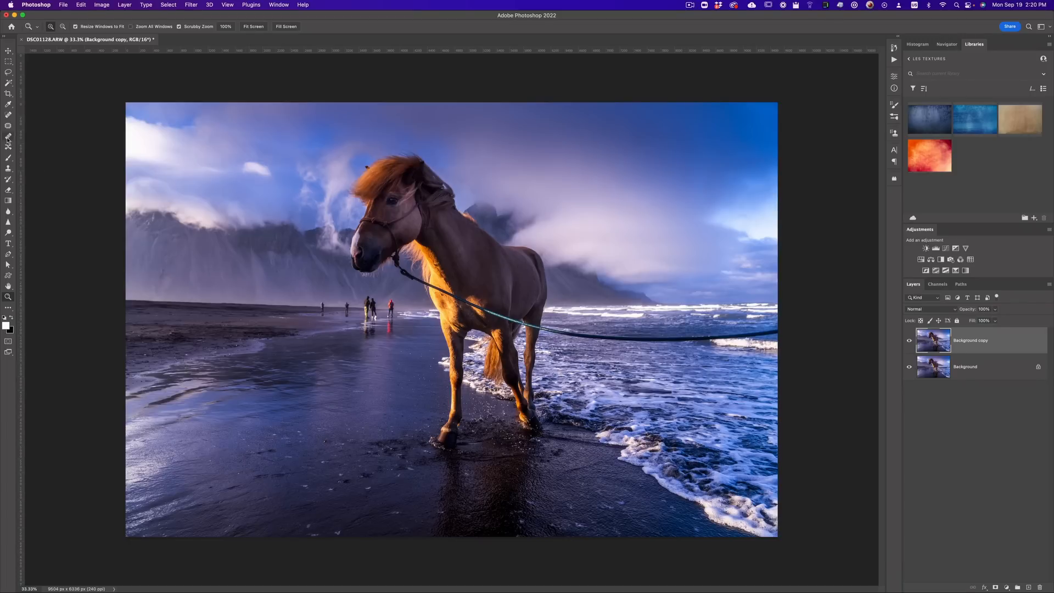
# Remove the horse's lead rope with the Spot Healing Brush and clean up the horse's flank with the Clone Stamp
pyautogui.click(9, 115)
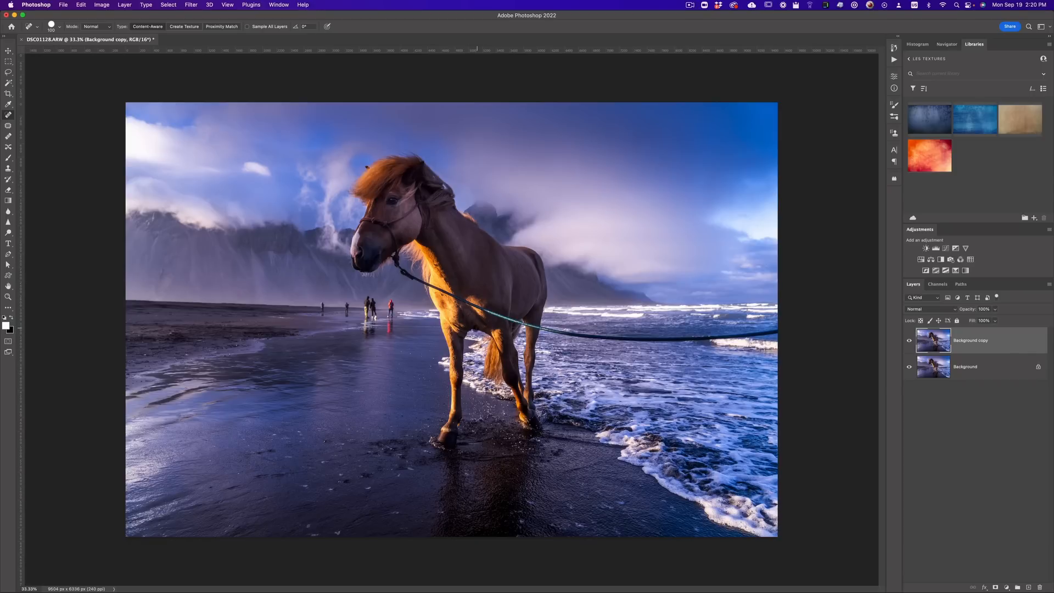
pyautogui.moveTo(614, 323); pyautogui.dragTo(629, 333)
pyautogui.moveTo(777, 333)
pyautogui.mouseDown()
pyautogui.moveTo(531, 327)
pyautogui.moveTo(397, 268)
pyautogui.mouseUp()
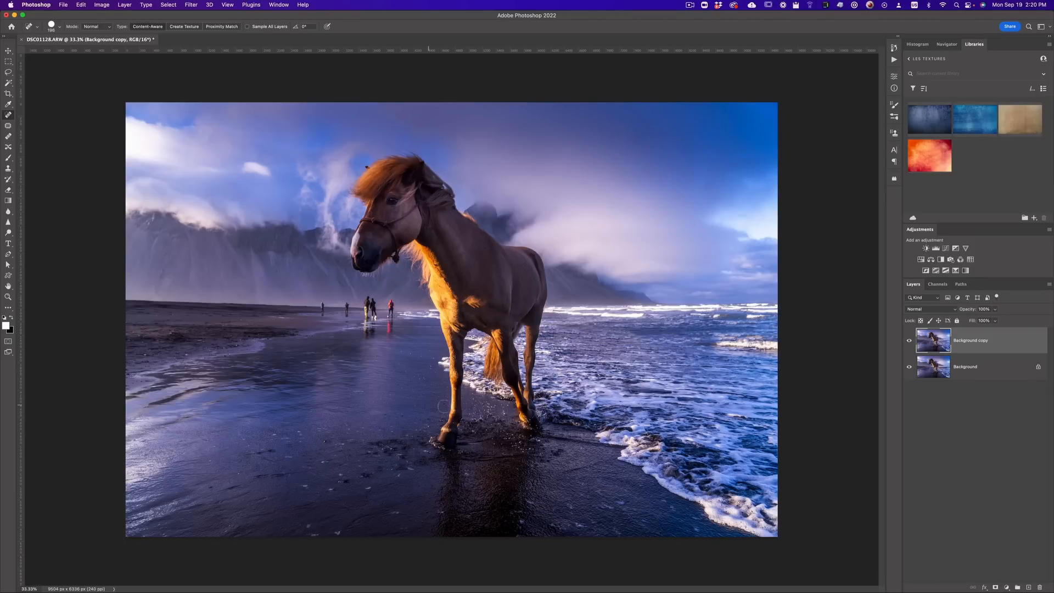
pyautogui.press('s')
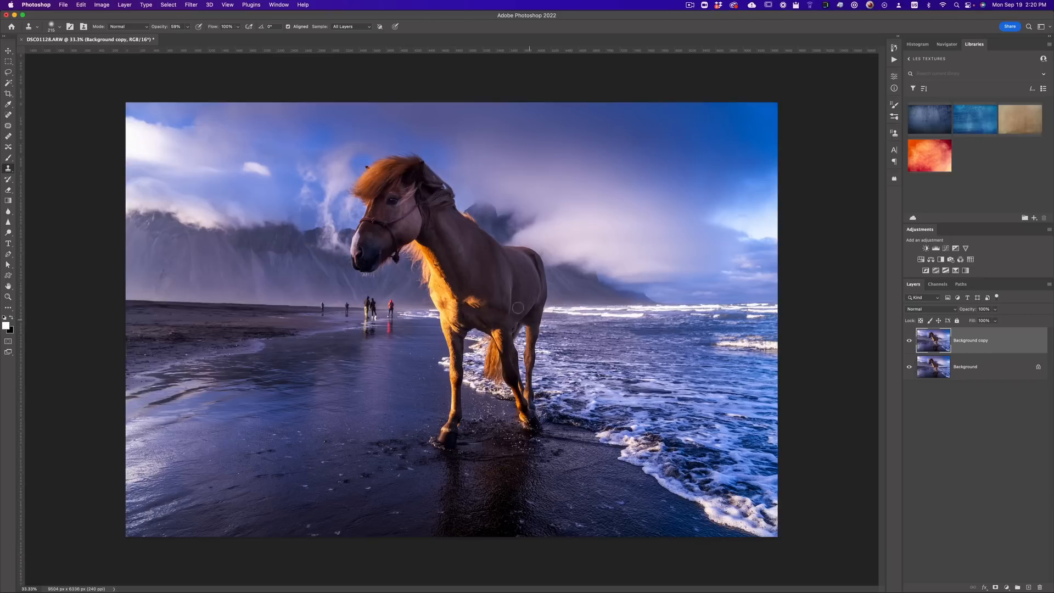
pyautogui.keyDown('alt'); pyautogui.click(498, 293); pyautogui.keyUp('alt')
pyautogui.moveTo(501, 309); pyautogui.dragTo(492, 304)
# Remove the people and their reflections from the distant beach with the Spot Healing Brush
pyautogui.click(8, 115)
pyautogui.moveTo(390, 301)
pyautogui.mouseDown()
pyautogui.moveTo(371, 303)
pyautogui.moveTo(368, 331)
pyautogui.moveTo(367, 308)
pyautogui.moveTo(391, 312)
pyautogui.moveTo(387, 331)
pyautogui.moveTo(369, 310)
pyautogui.moveTo(324, 318)
pyautogui.mouseUp()
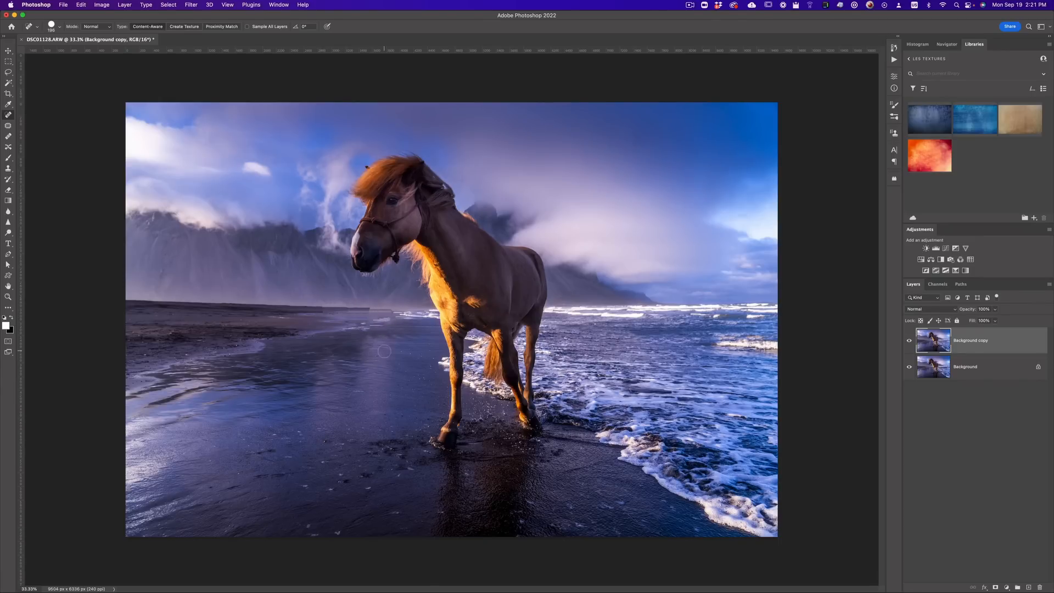
pyautogui.press('s')
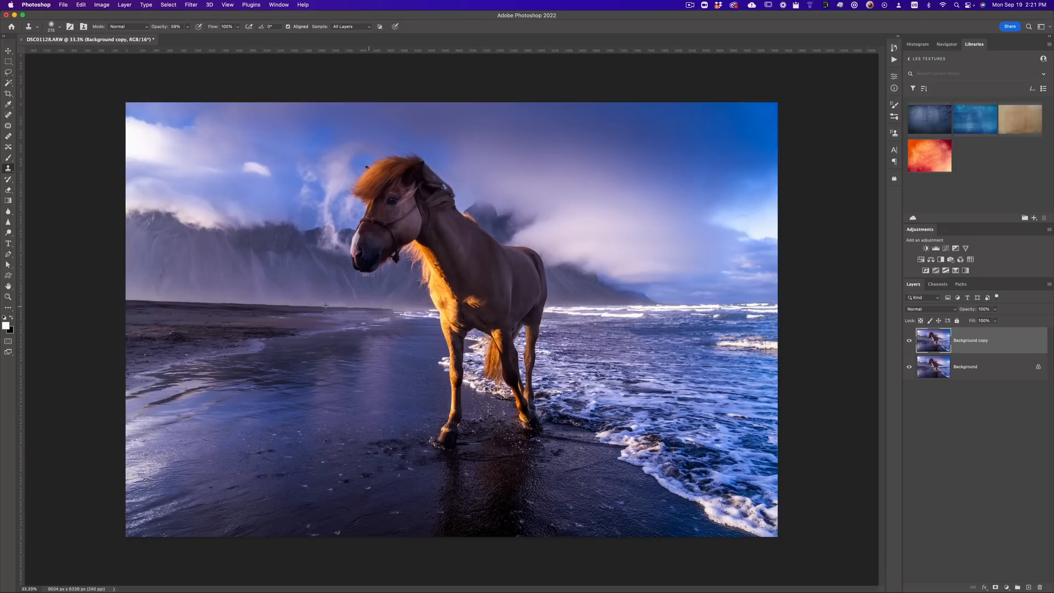
# Compare the retouched layer with the original by toggling its visibility, and inspect the horse's chest up close
pyautogui.press('z')
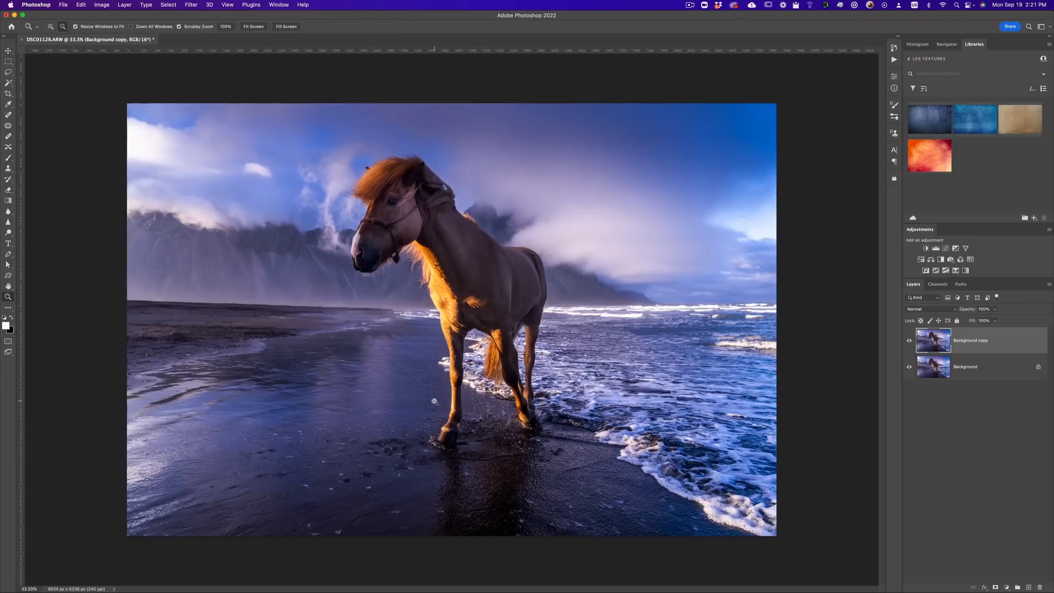
pyautogui.keyDown('alt'); pyautogui.click(862, 434); pyautogui.keyUp('alt')
pyautogui.click(909, 340)
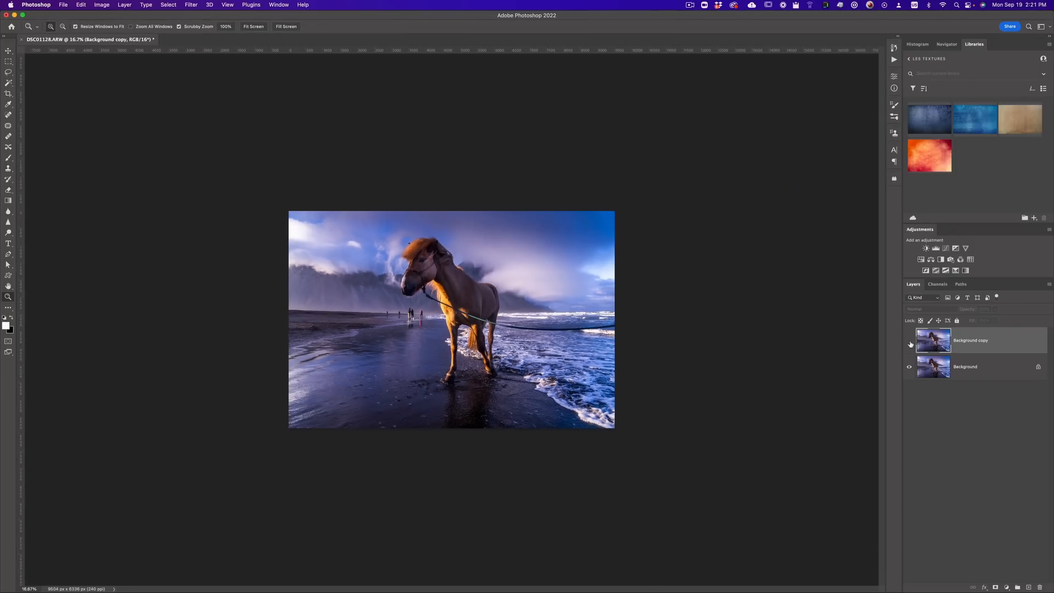
pyautogui.click(909, 342)
pyautogui.click(910, 342)
pyautogui.click(910, 341)
pyautogui.click(910, 341)
pyautogui.click(910, 342)
pyautogui.click(910, 341)
pyautogui.click(909, 340)
pyautogui.moveTo(448, 304); pyautogui.dragTo(427, 288)
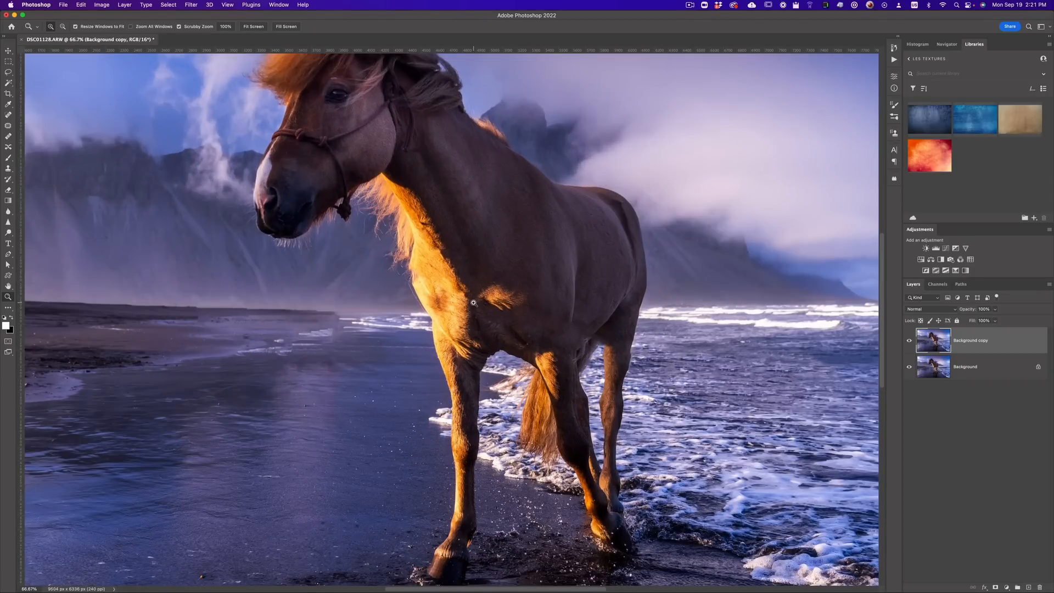
pyautogui.moveTo(475, 317); pyautogui.dragTo(473, 339)
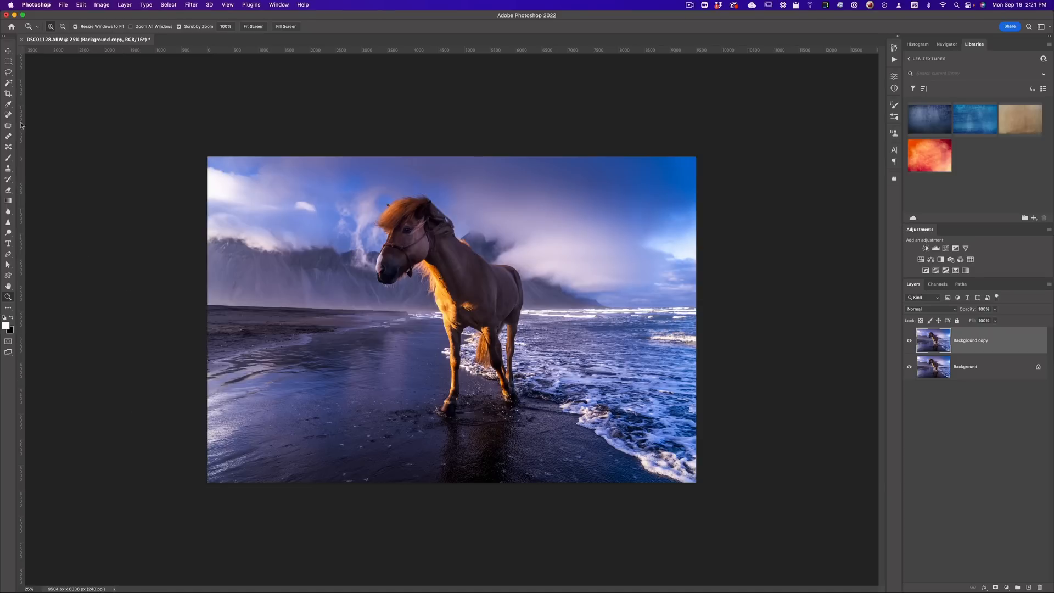
# Extend the canvas beyond the photo's left edge with a Content-Aware crop, shifting the image so the horse sits off-center
pyautogui.click(9, 94)
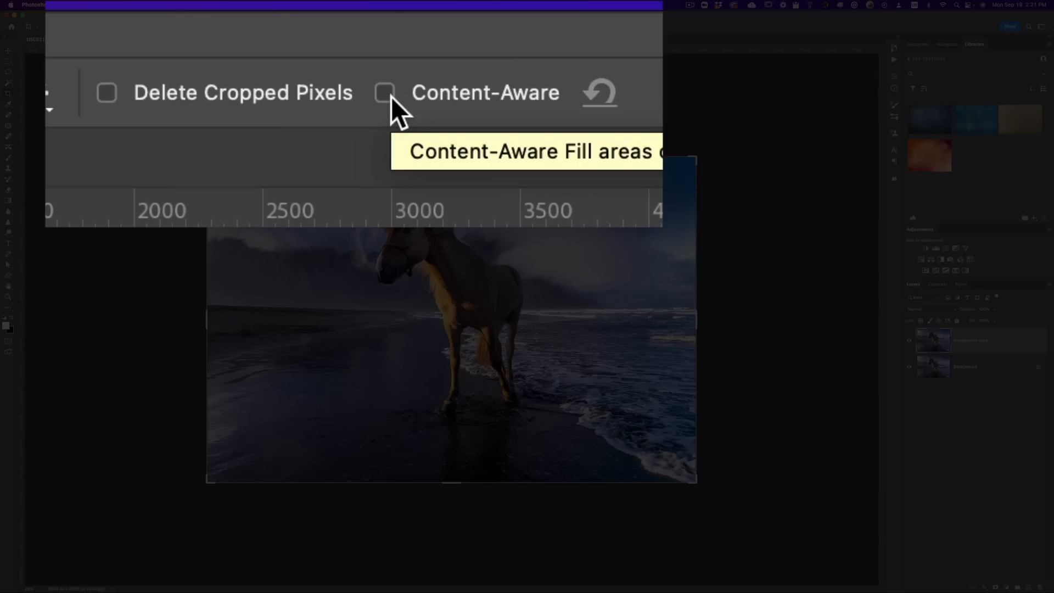
pyautogui.click(386, 96)
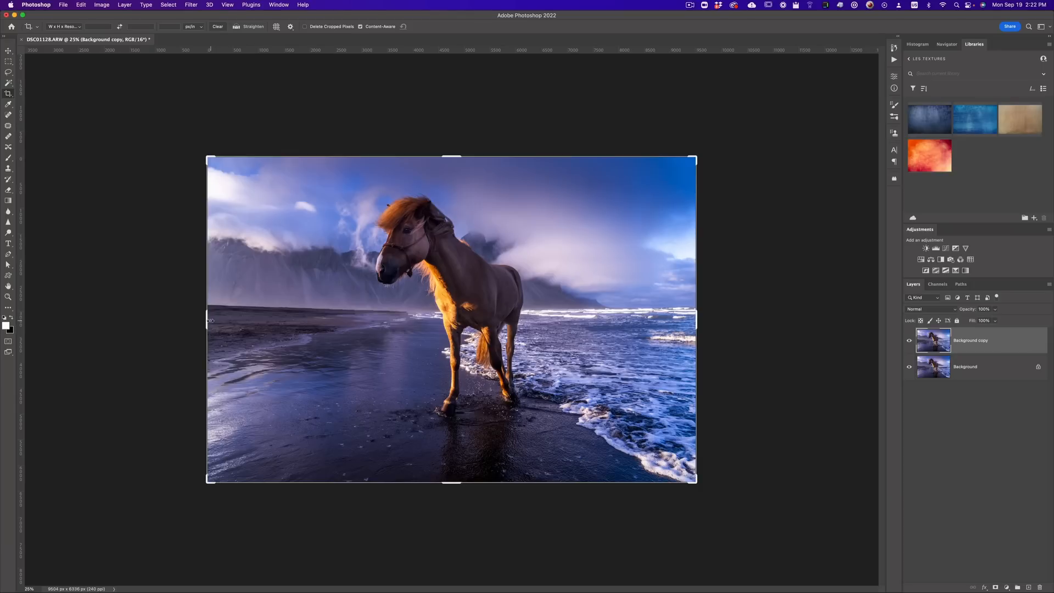
pyautogui.moveTo(208, 321); pyautogui.dragTo(165, 316)
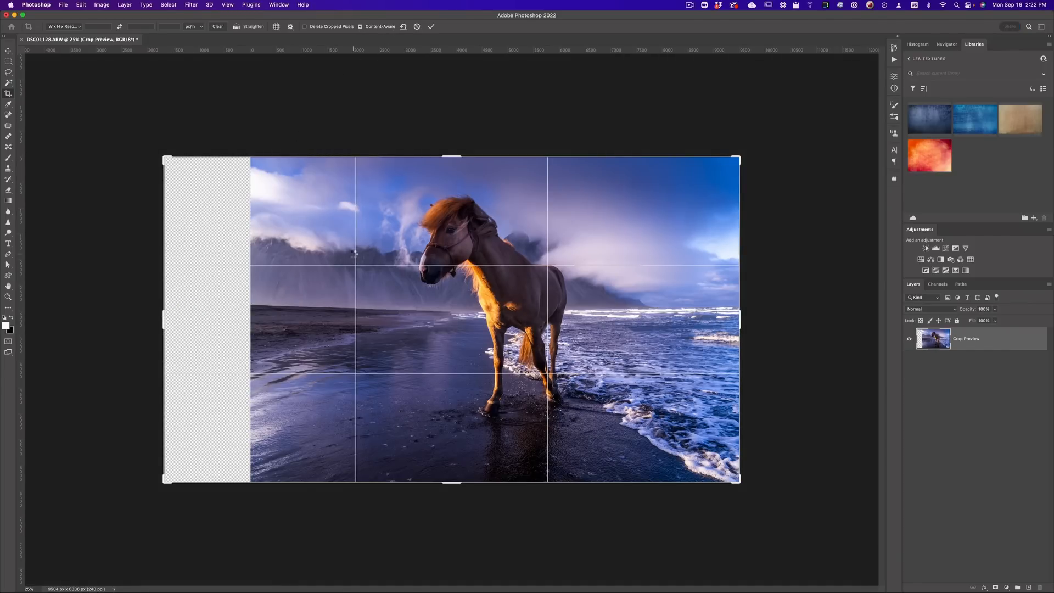
pyautogui.press('Return')
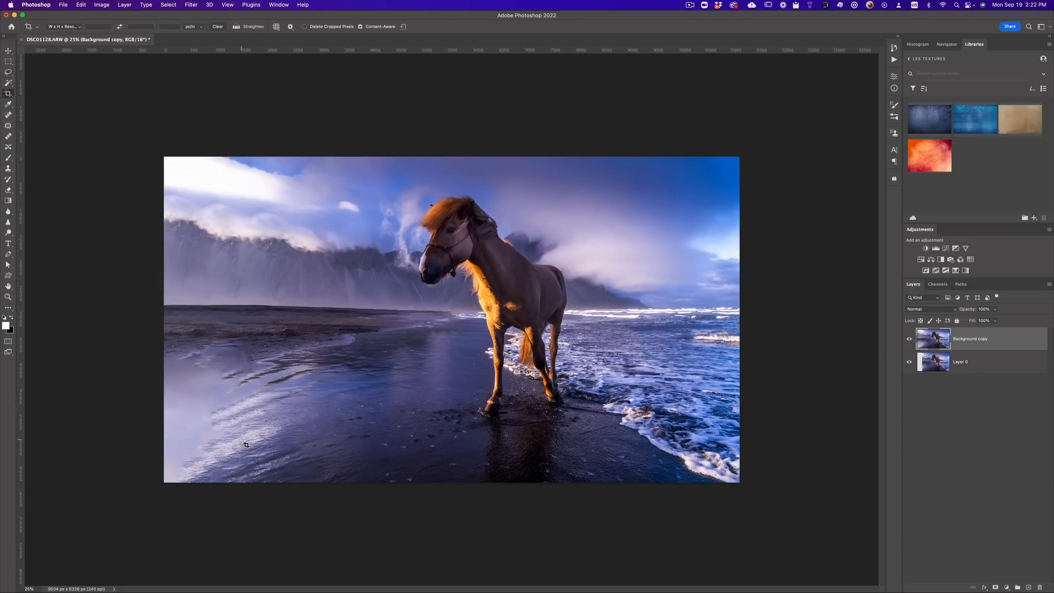
pyautogui.click(909, 339)
pyautogui.click(909, 339)
# Clone darker wet sand over the pale patch in the photo's lower-left foreground at 100% opacity, undoing the stray last stroke
pyautogui.press('s')
pyautogui.moveTo(327, 382); pyautogui.dragTo(384, 382)
pyautogui.moveTo(161, 29); pyautogui.dragTo(260, 30)
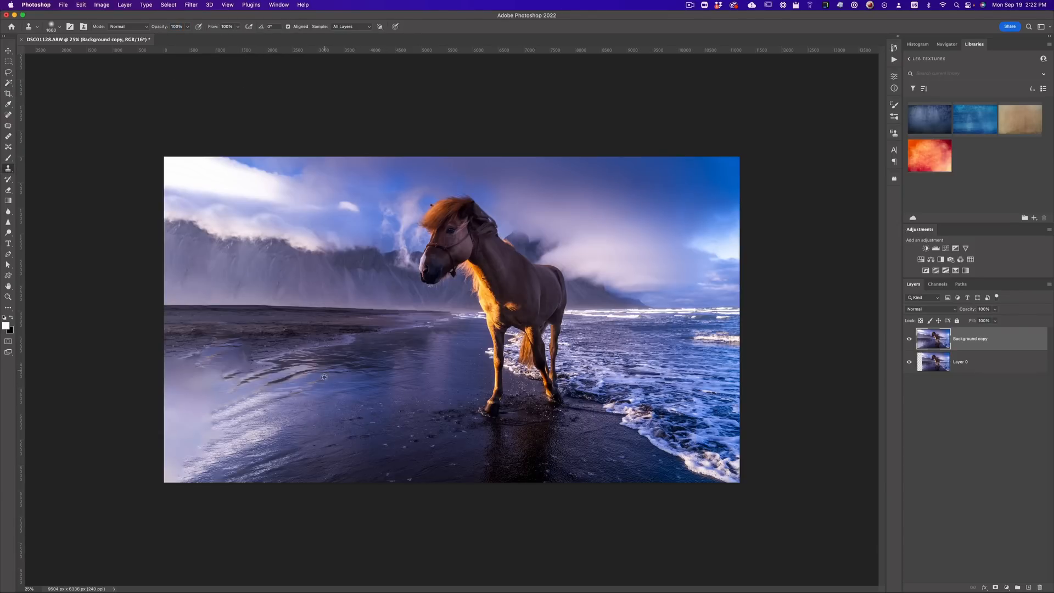
pyautogui.moveTo(292, 443)
pyautogui.mouseDown()
pyautogui.moveTo(204, 438)
pyautogui.moveTo(181, 375)
pyautogui.moveTo(258, 385)
pyautogui.moveTo(174, 462)
pyautogui.mouseUp()
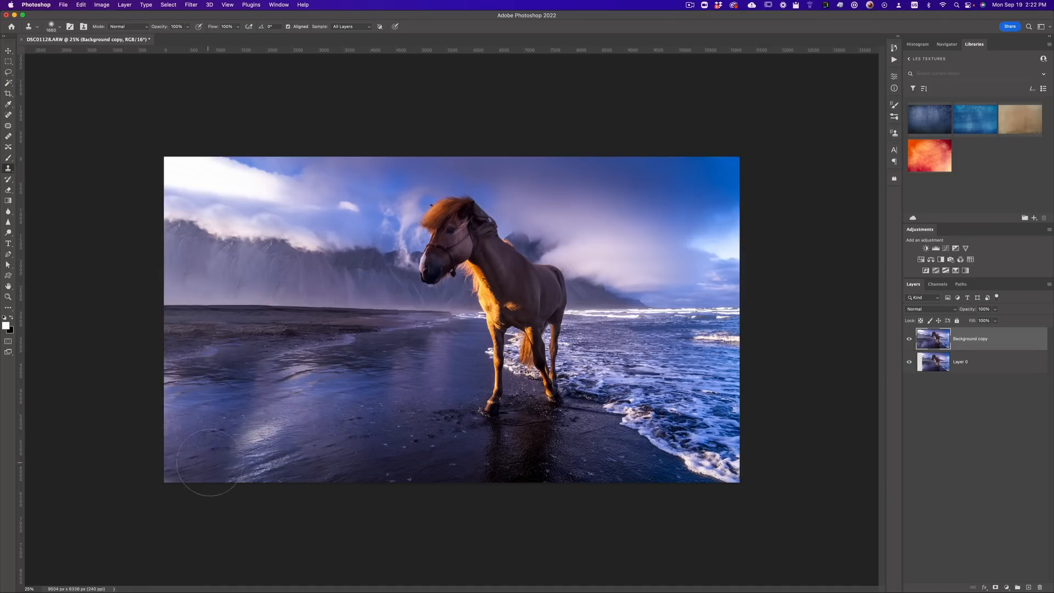
pyautogui.click(280, 356)
pyautogui.press('super+z')
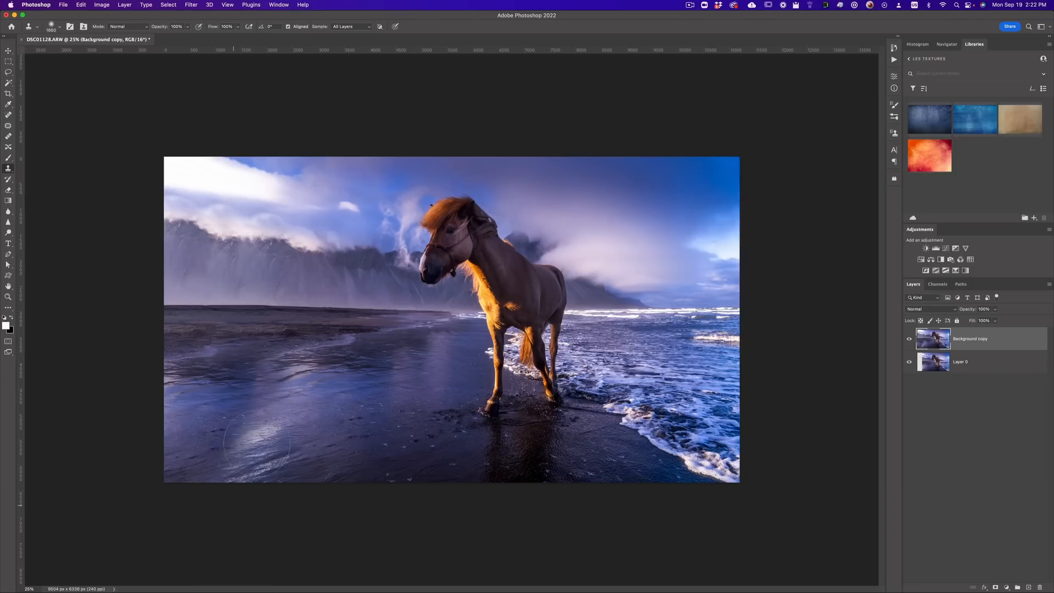
# Blend the remaining bright foreground reflection by cloning at reduced opacity, and heal the misty mountain base on the photo's left
pyautogui.click(188, 27)
pyautogui.click(383, 390)
pyautogui.moveTo(272, 400); pyautogui.dragTo(250, 450)
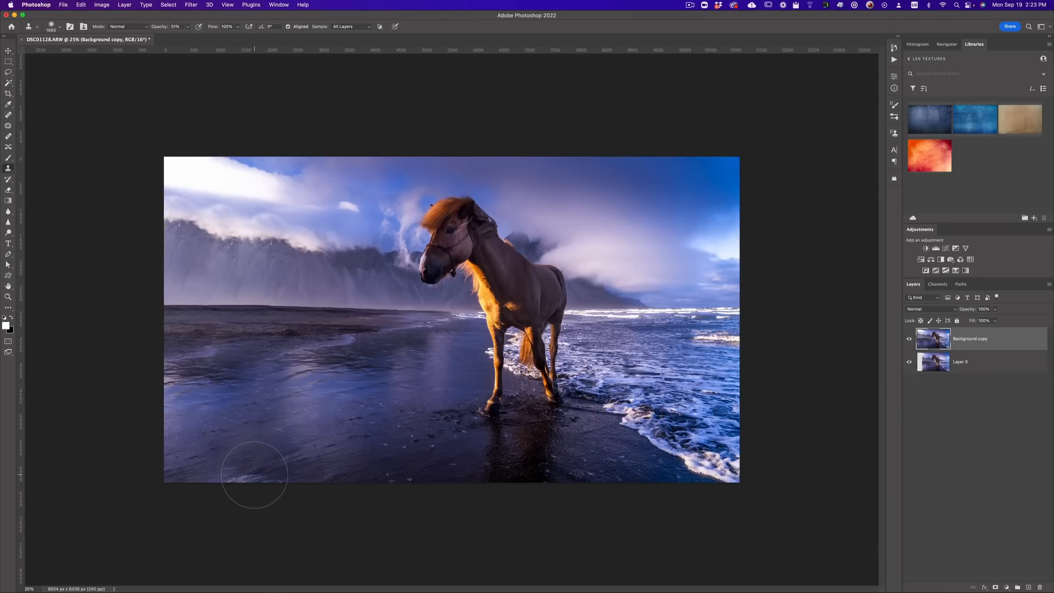
pyautogui.click(254, 482)
pyautogui.click(525, 351)
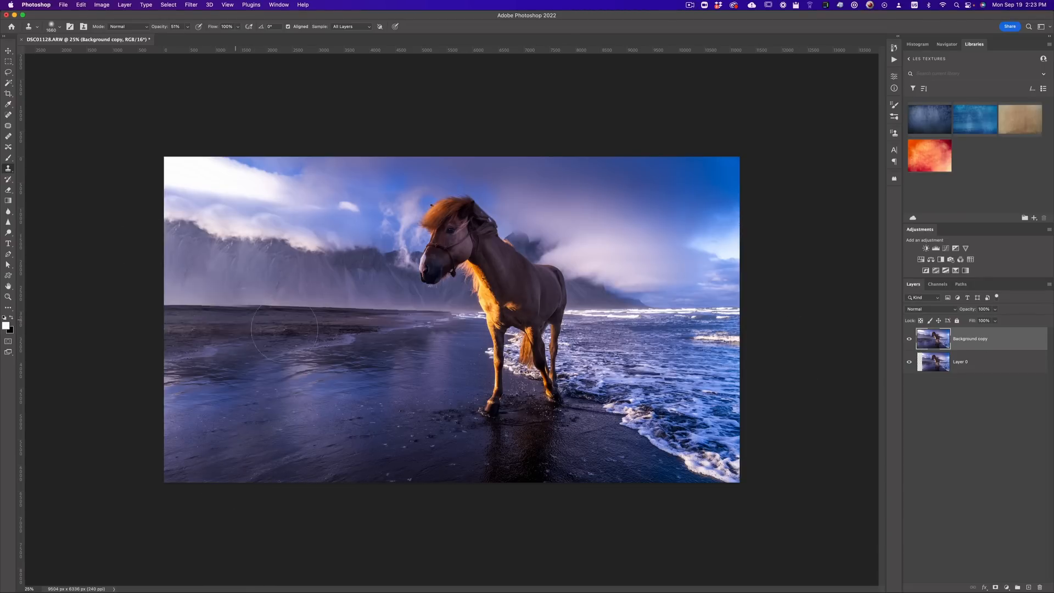
pyautogui.click(8, 116)
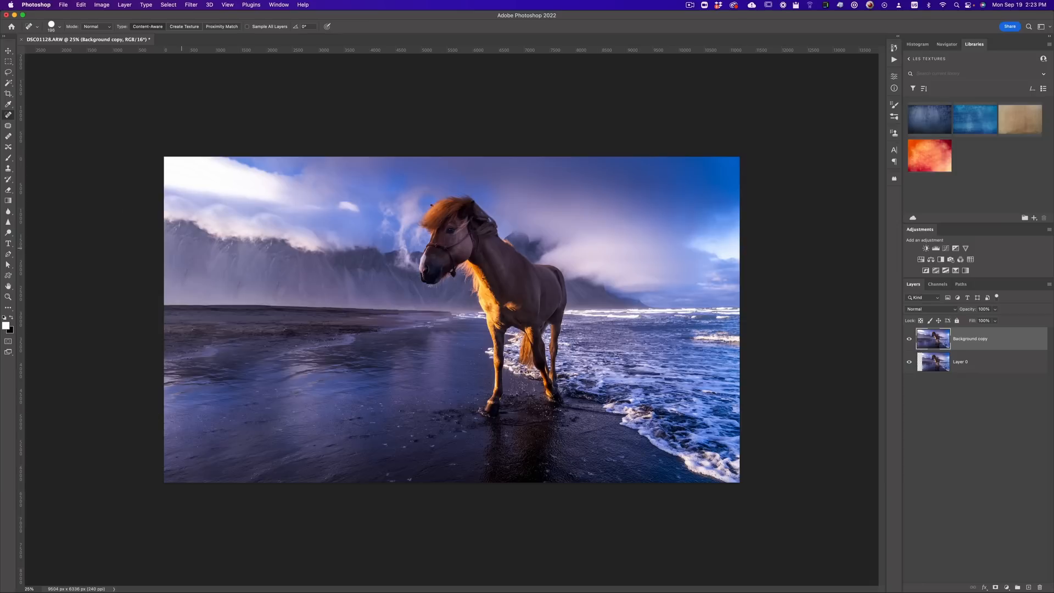
pyautogui.moveTo(188, 265)
pyautogui.mouseDown()
pyautogui.moveTo(183, 281)
pyautogui.moveTo(190, 267)
pyautogui.moveTo(234, 296)
pyautogui.mouseUp()
# Compare the extended image with the layer beneath, save the Photoshop edit and return to it in Lightroom
pyautogui.press('z')
pyautogui.keyDown('alt'); pyautogui.click(412, 336); pyautogui.keyUp('alt')
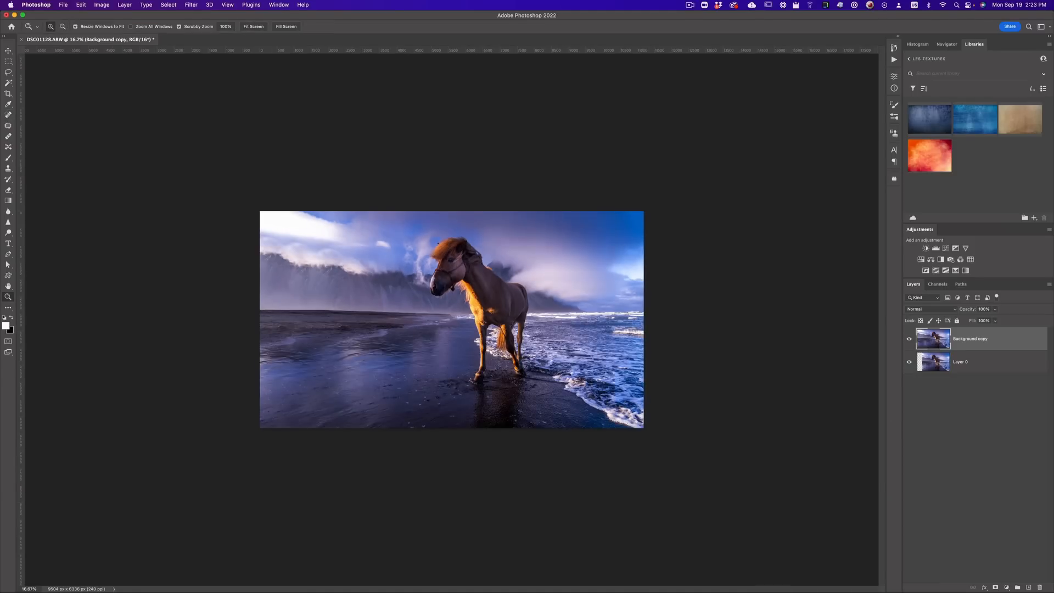
pyautogui.click(910, 339)
pyautogui.click(909, 340)
pyautogui.click(910, 339)
pyautogui.click(910, 340)
pyautogui.click(58, 8)
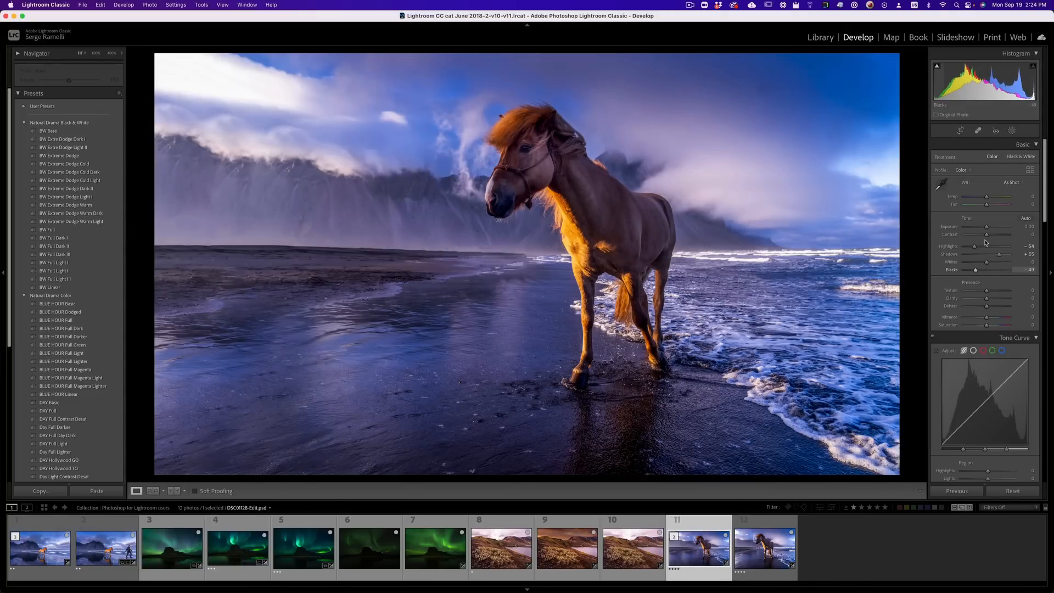
# Add a diagonal linear gradient mask over the upper-left sky and mountains of DSC01128-Edit.psd with Exposure at -1.04
pyautogui.click(1012, 131)
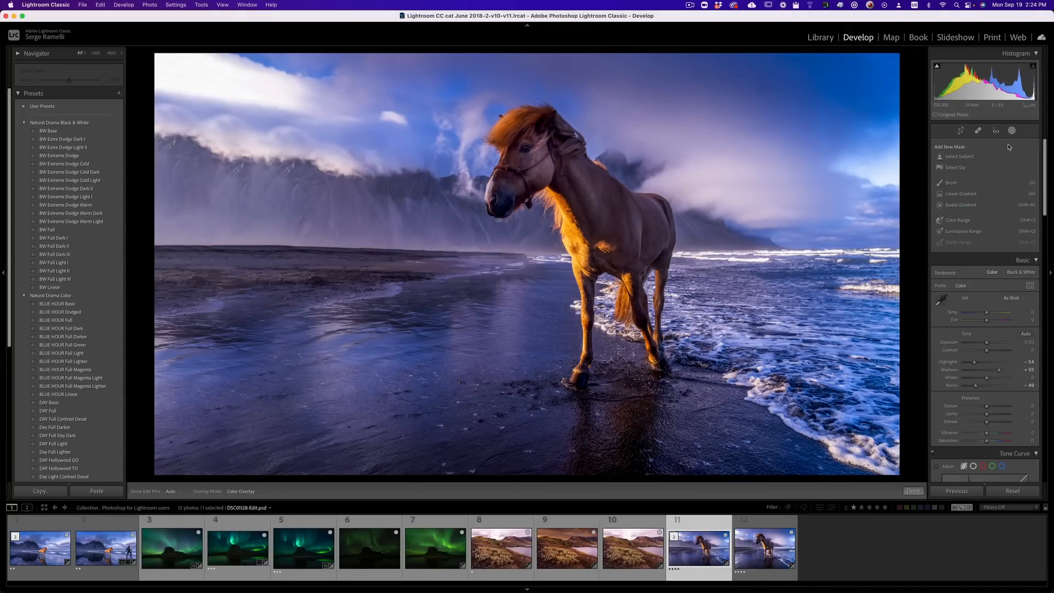
pyautogui.click(960, 194)
pyautogui.moveTo(256, 155); pyautogui.dragTo(384, 255)
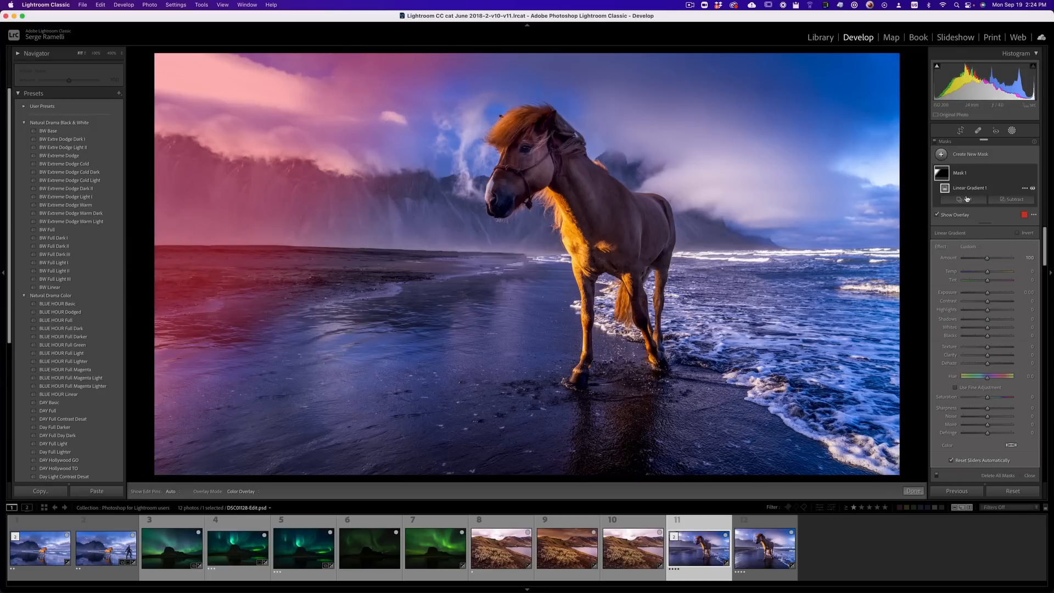
pyautogui.moveTo(984, 293); pyautogui.dragTo(980, 294)
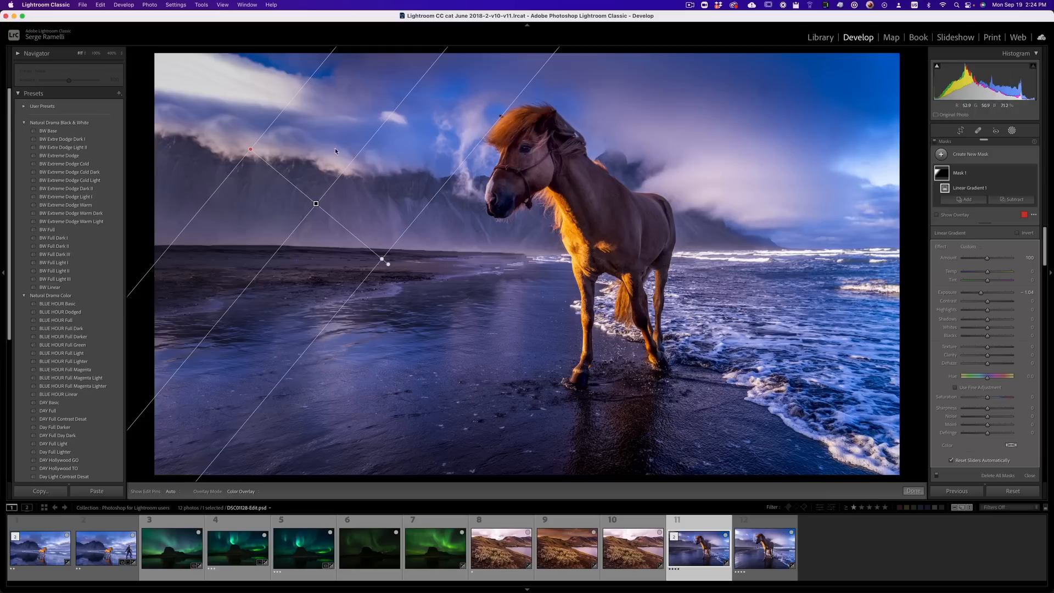
pyautogui.click(913, 491)
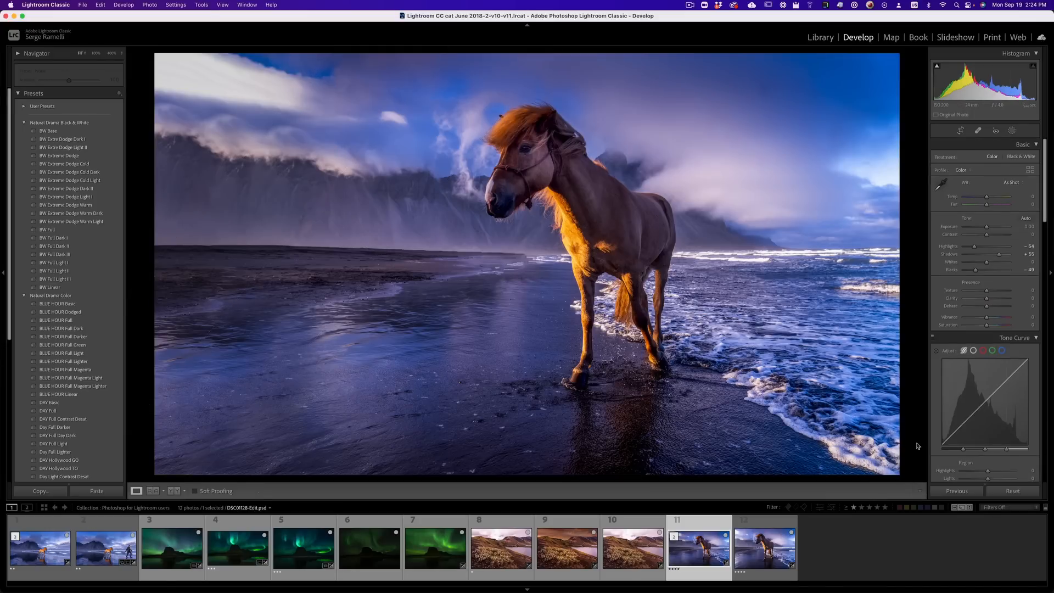
# Add a second linear gradient mask rising from the photo's bottom edge, slightly lower its Exposure and finish masking
pyautogui.click(1012, 131)
pyautogui.click(941, 154)
pyautogui.click(966, 208)
pyautogui.moveTo(544, 447); pyautogui.dragTo(552, 352)
pyautogui.moveTo(987, 315); pyautogui.dragTo(985, 315)
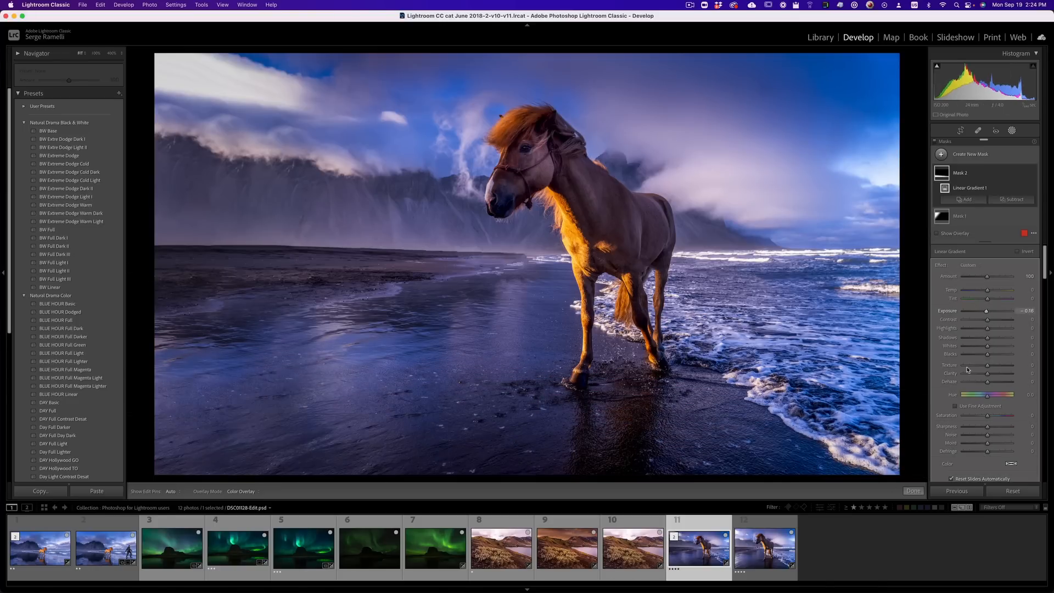
pyautogui.click(913, 491)
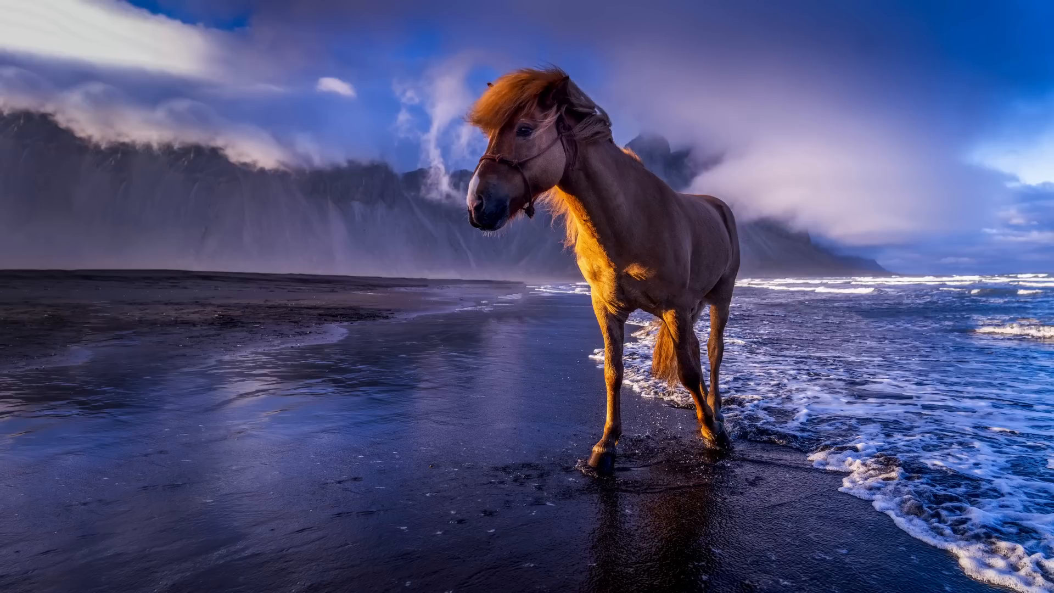